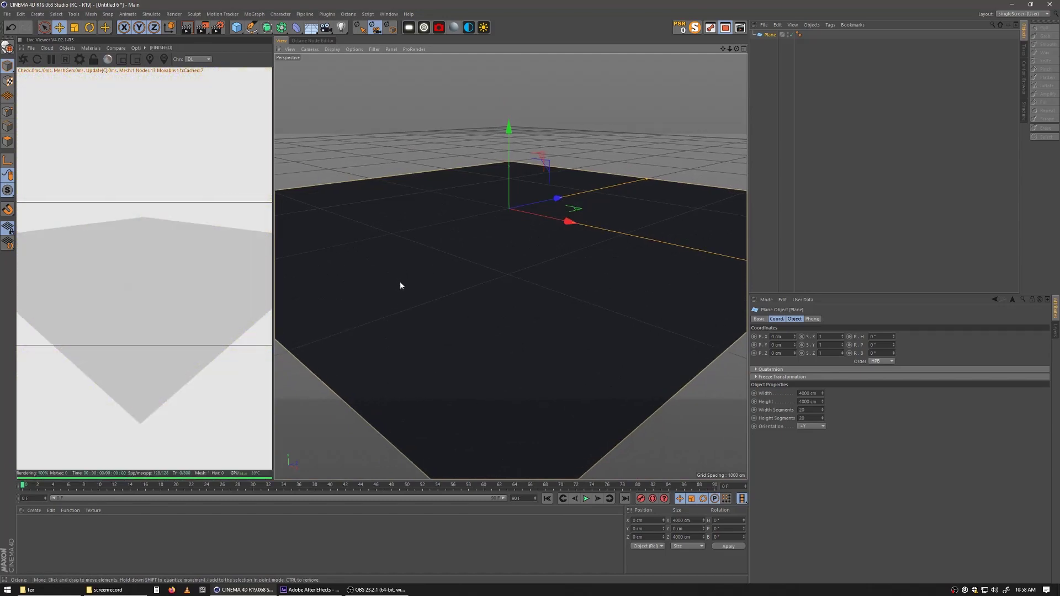
- Add a Displacer deformer and make it a child of the Plane
left_click(296, 30)
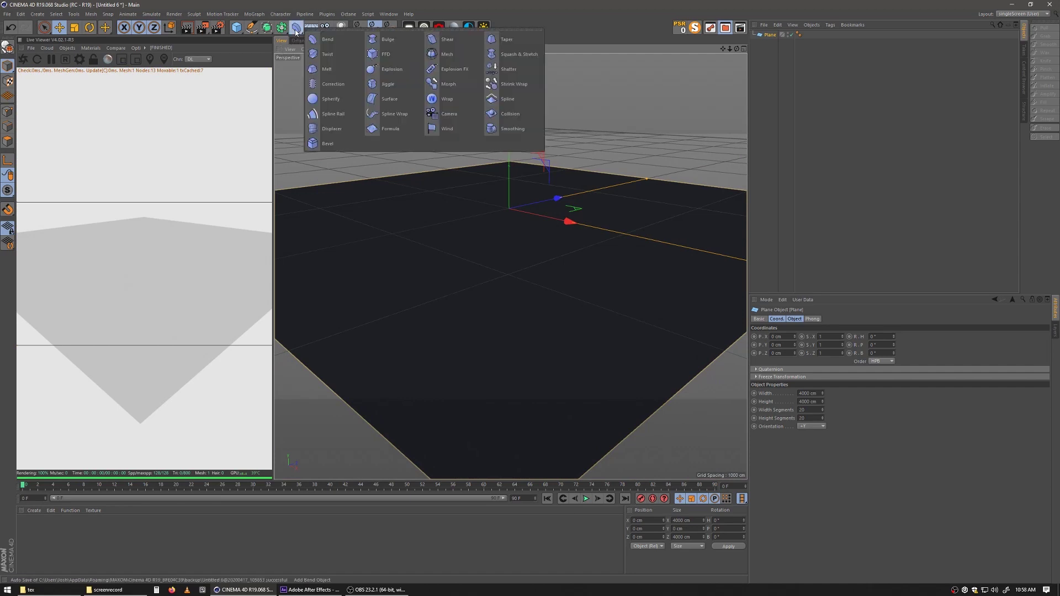
left_click(343, 126)
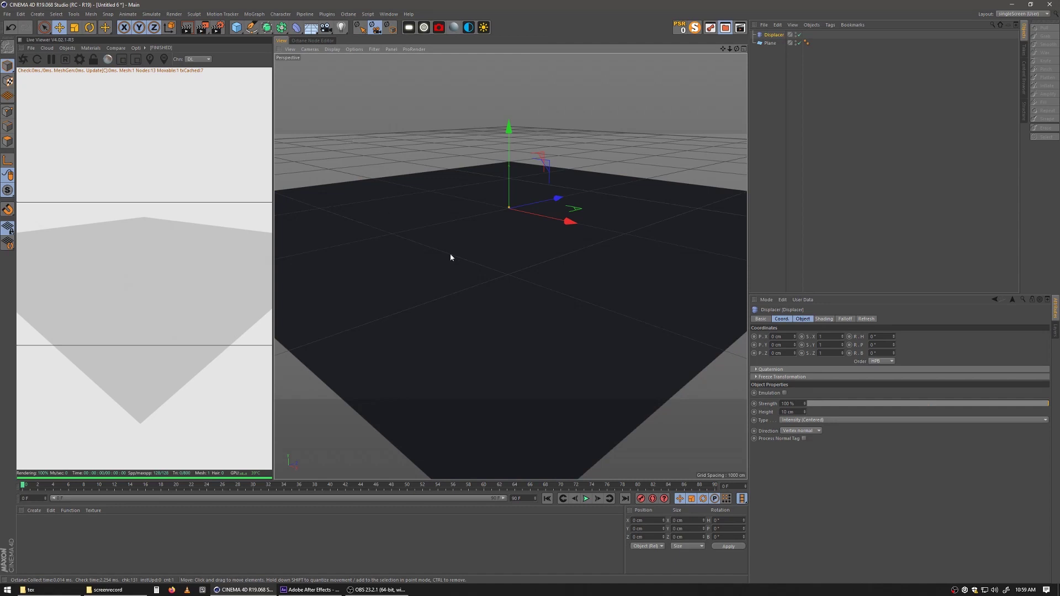
scroll(468, 289, "down", 5)
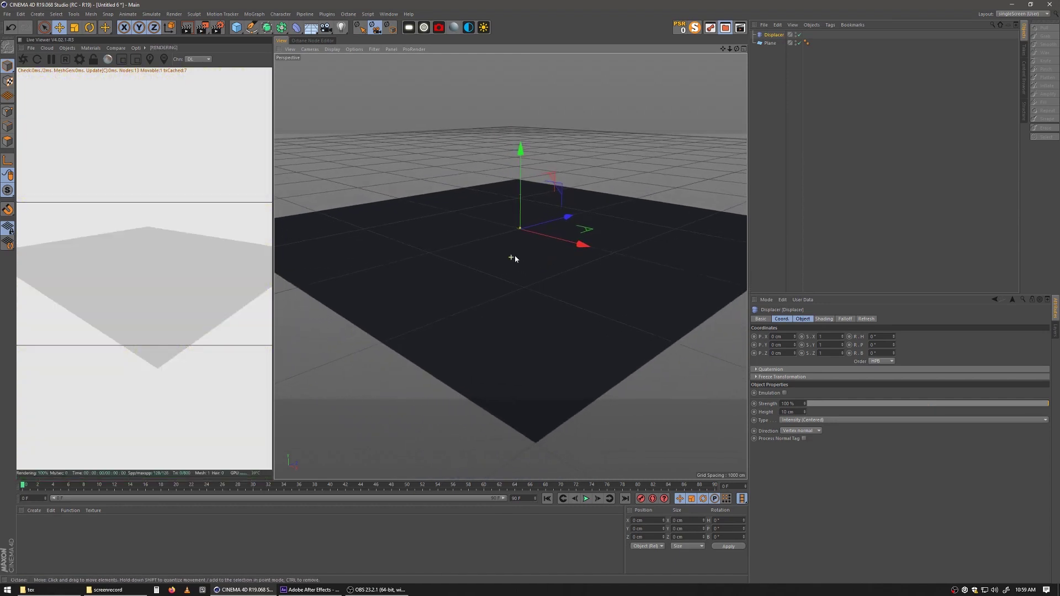
scroll(632, 254, "up", 5)
middle_click_drag(634, 254, 338, 170, "alt")
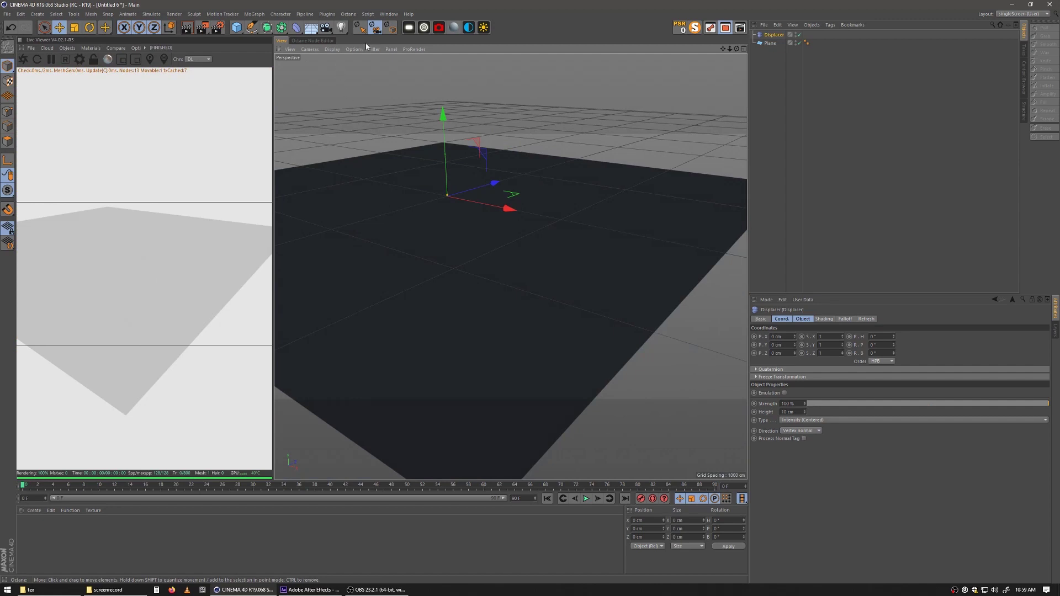
left_click_drag(409, 250, 436, 237, "alt")
left_click(789, 132)
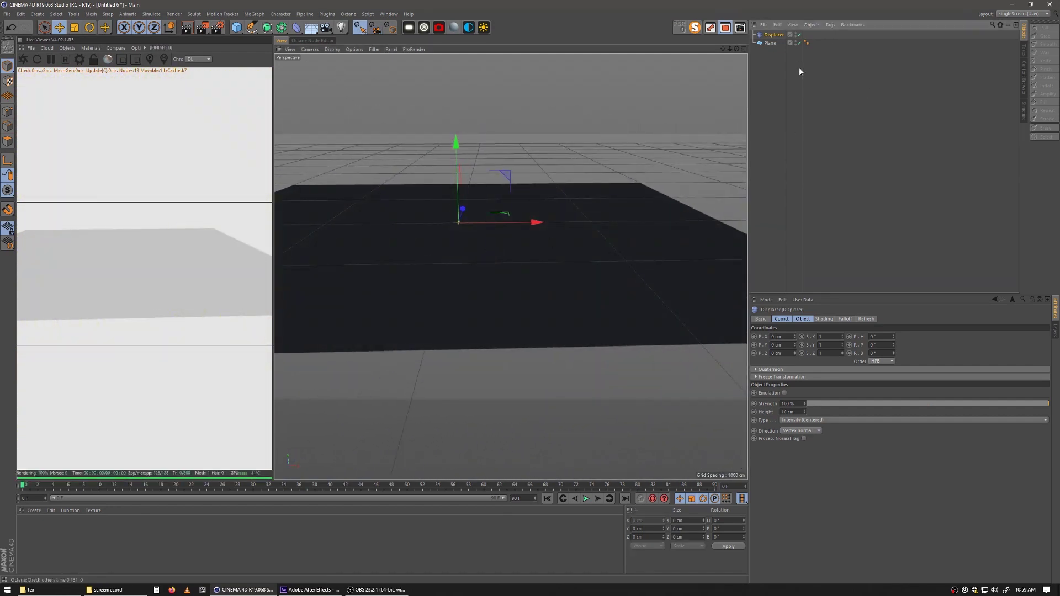
left_click_drag(771, 46, 771, 44)
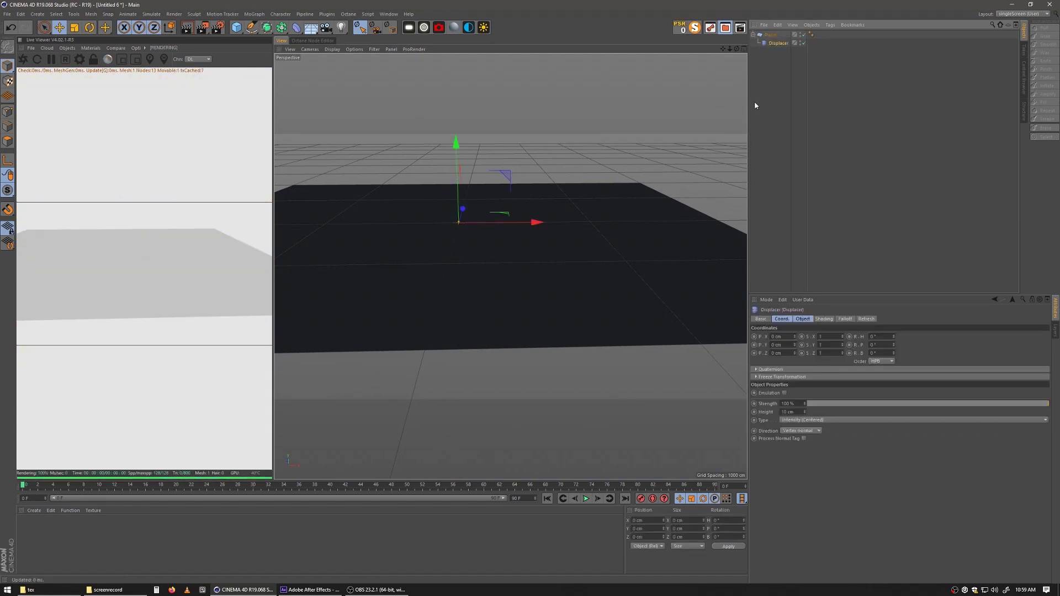
- Open the image file browser for the Displacer's custom shader
scroll(438, 246, "up", 3)
scroll(490, 296, "up", 2)
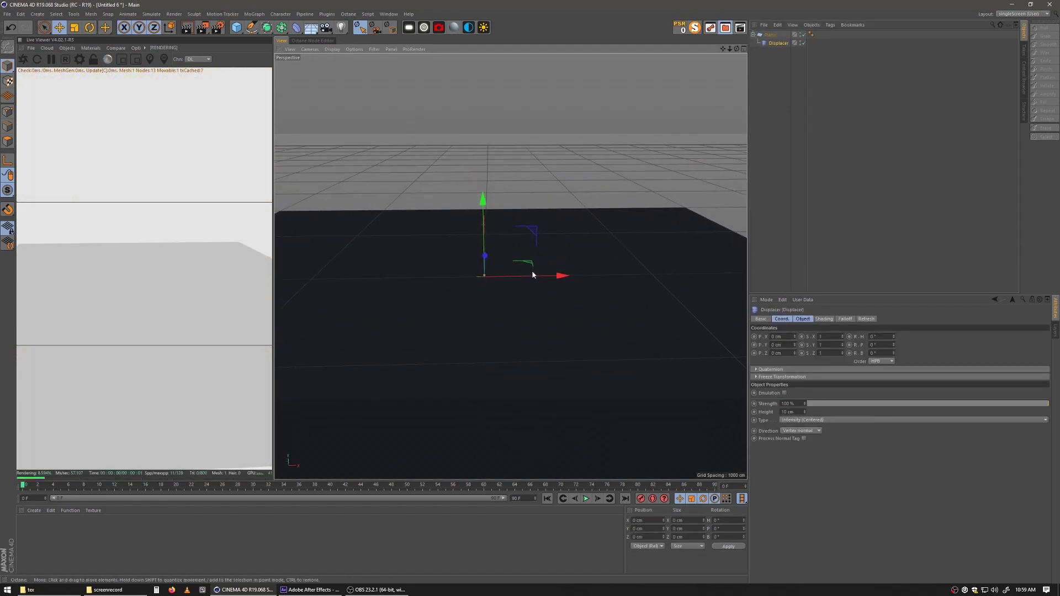
left_click(771, 44)
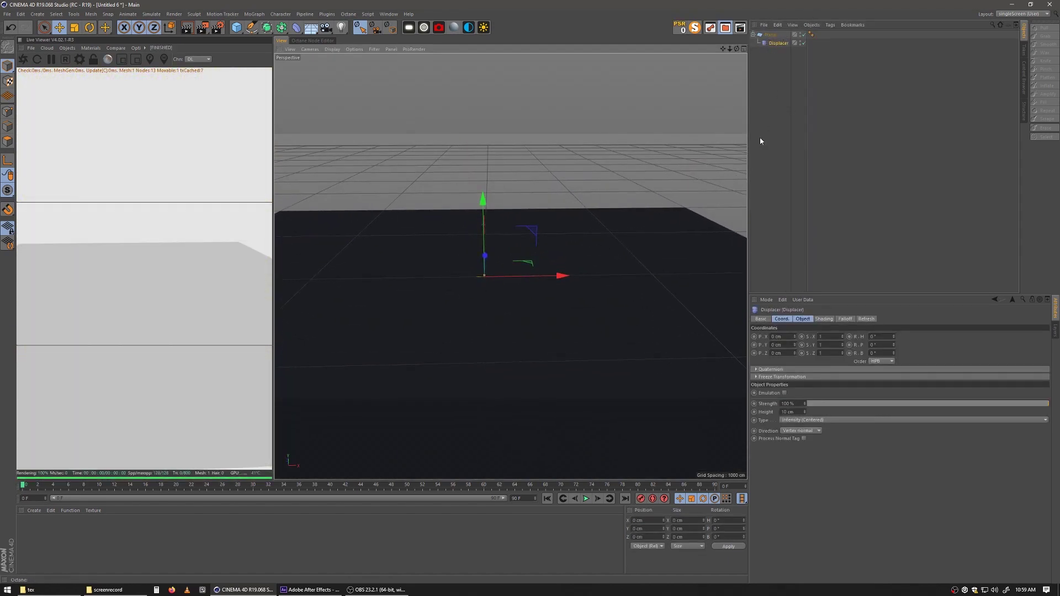
left_click(824, 319)
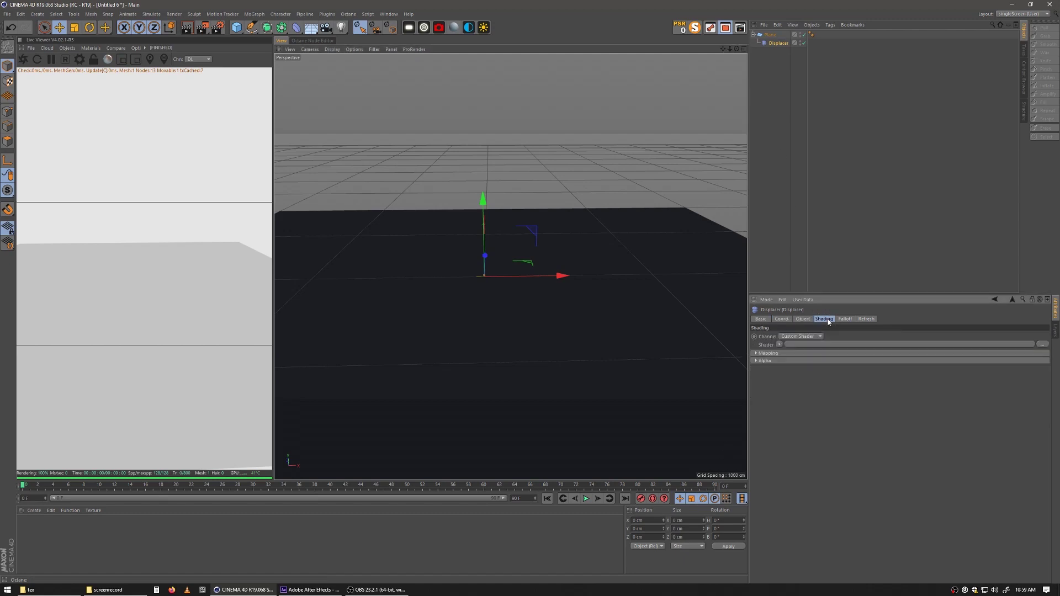
left_click(778, 345)
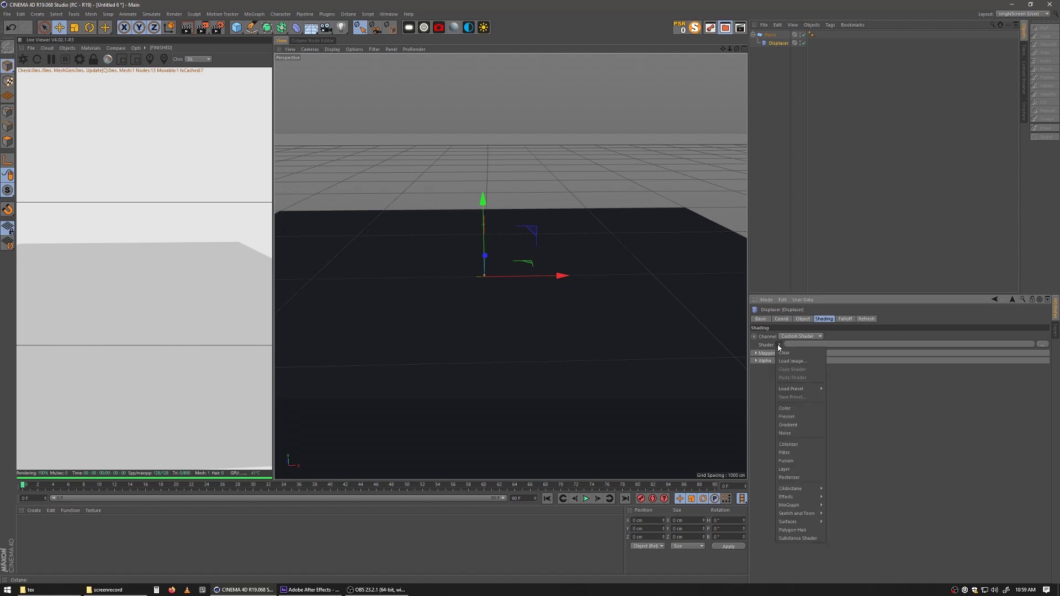
left_click(778, 346)
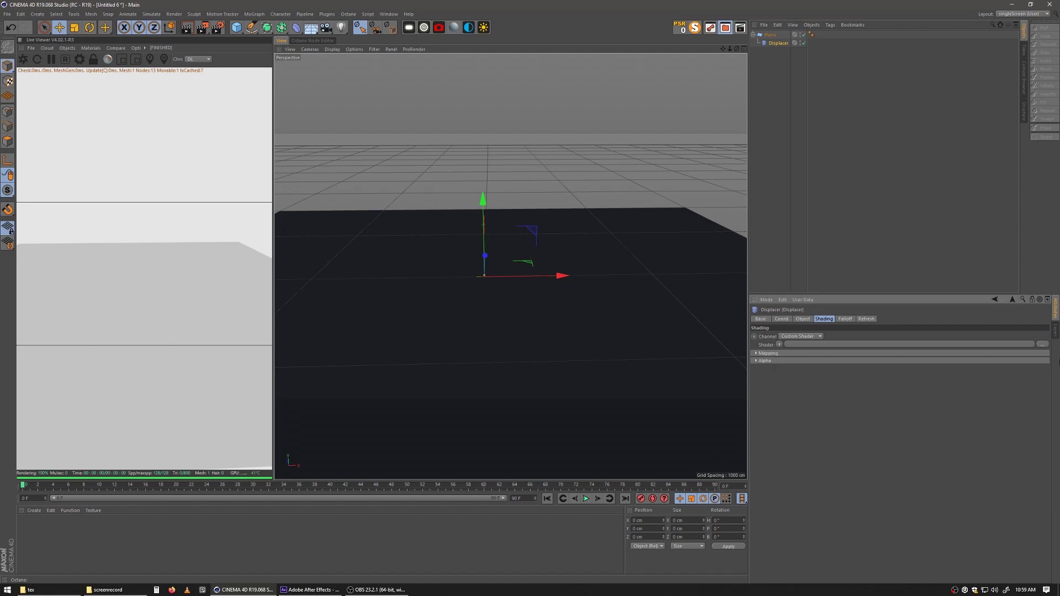
left_click(1040, 344)
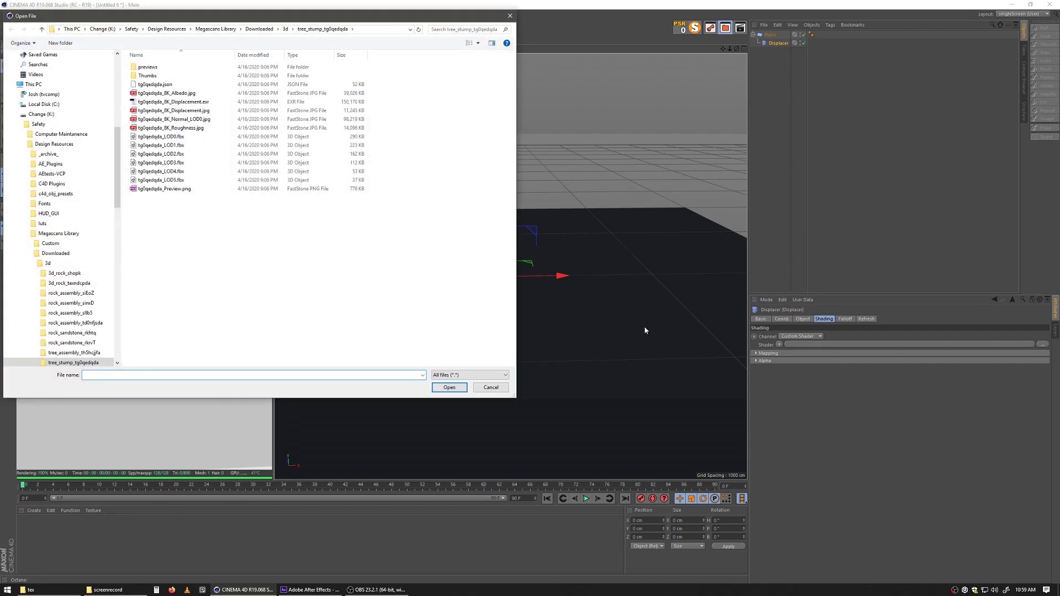
- Load 011.tif from the Venus_Tut tex folder as the Displacer's shader without copying it to the project location
left_click_drag(115, 157, 123, 69)
left_click(38, 138)
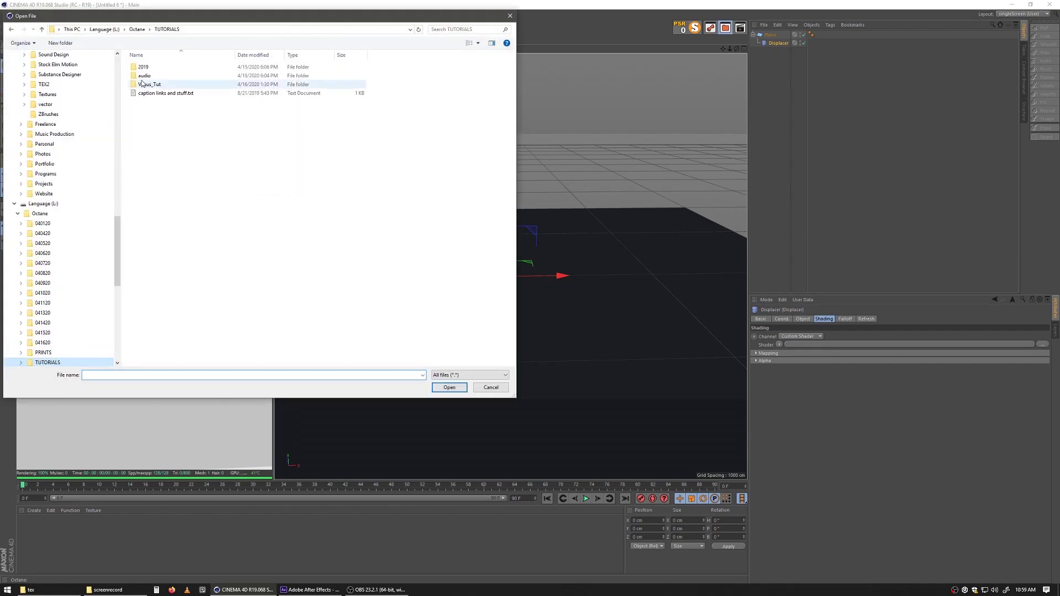
double_click(142, 85)
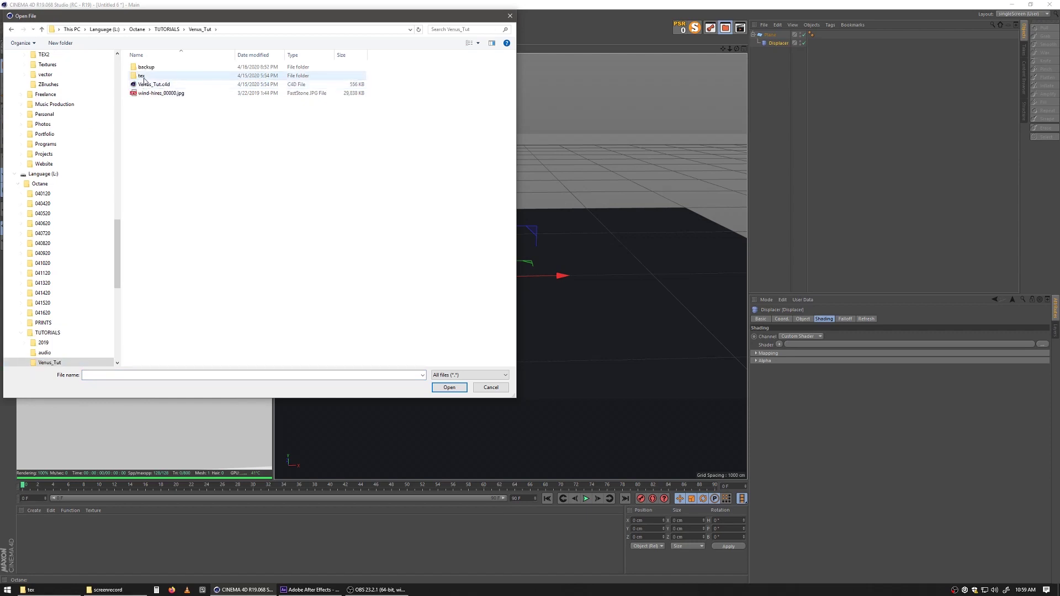
double_click(143, 77)
left_click_drag(274, 21, 325, 130)
left_click(346, 182)
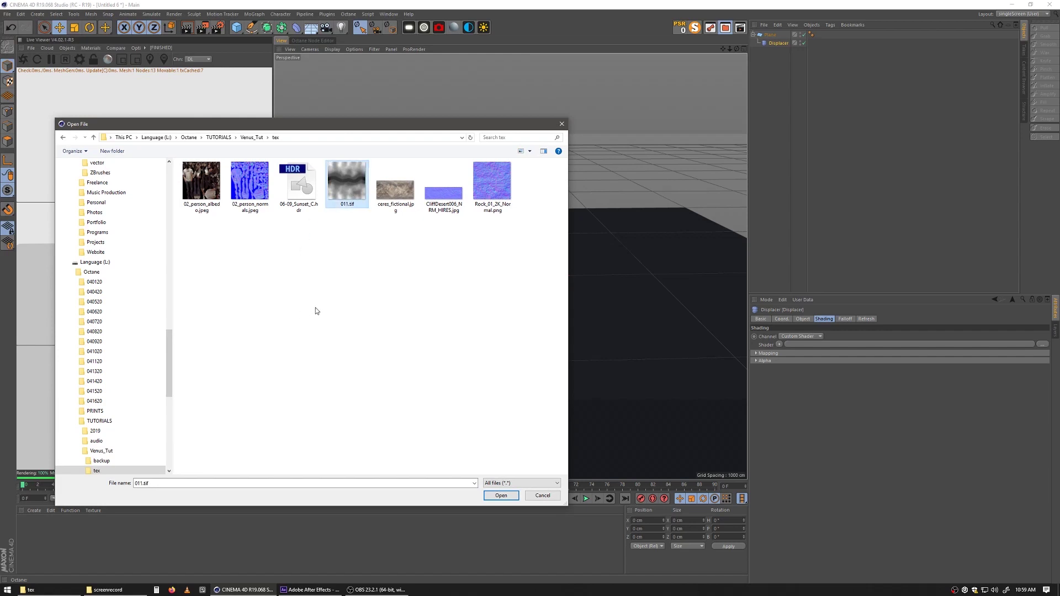
left_click(500, 496)
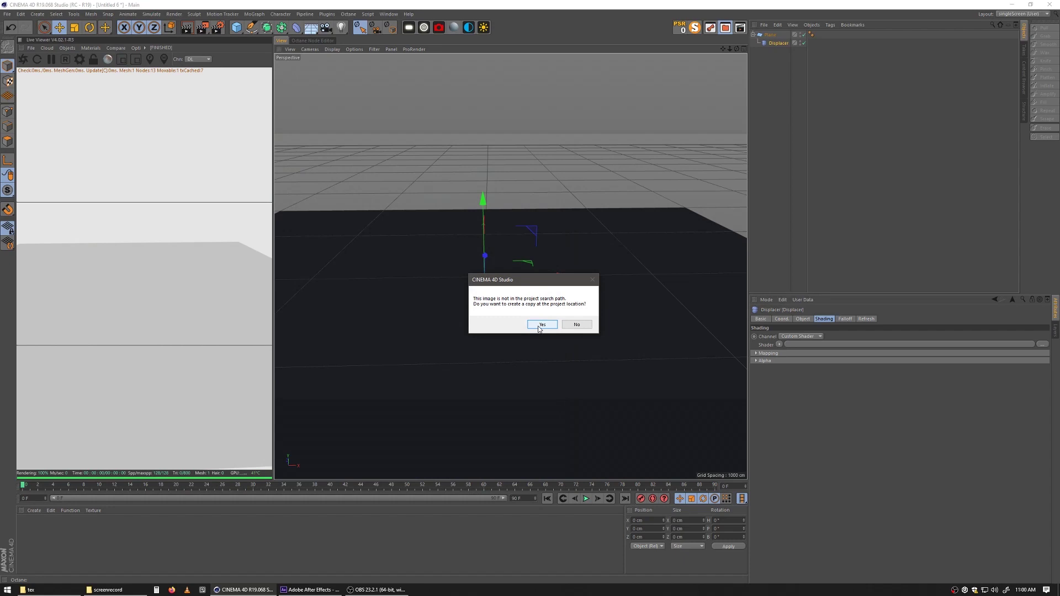
left_click(574, 326)
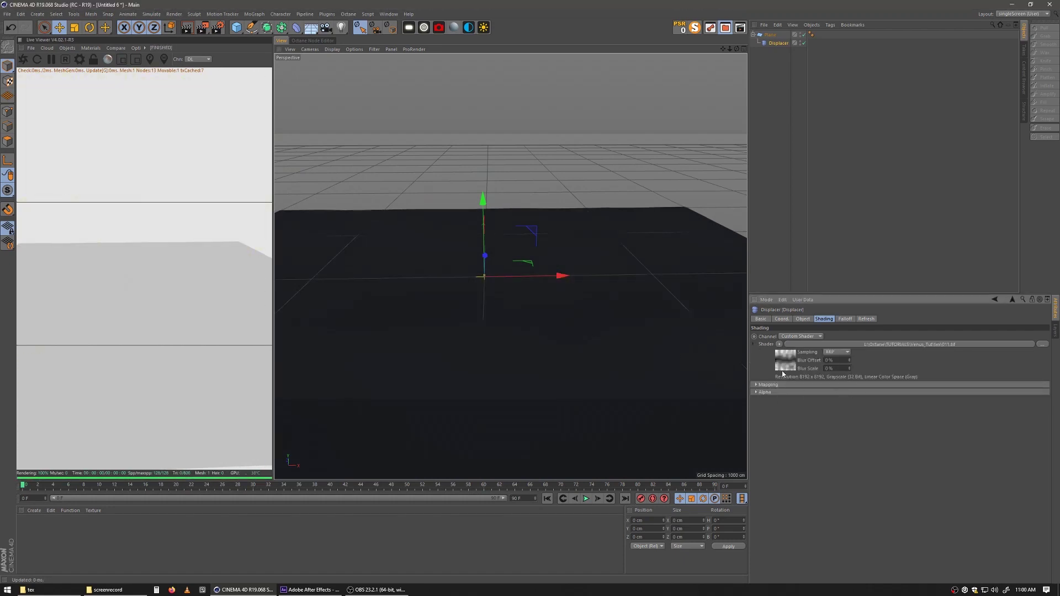
- Set the color profile of the Displacer's bitmap shader to sRGB and return to the Displacer's settings
left_click(784, 363)
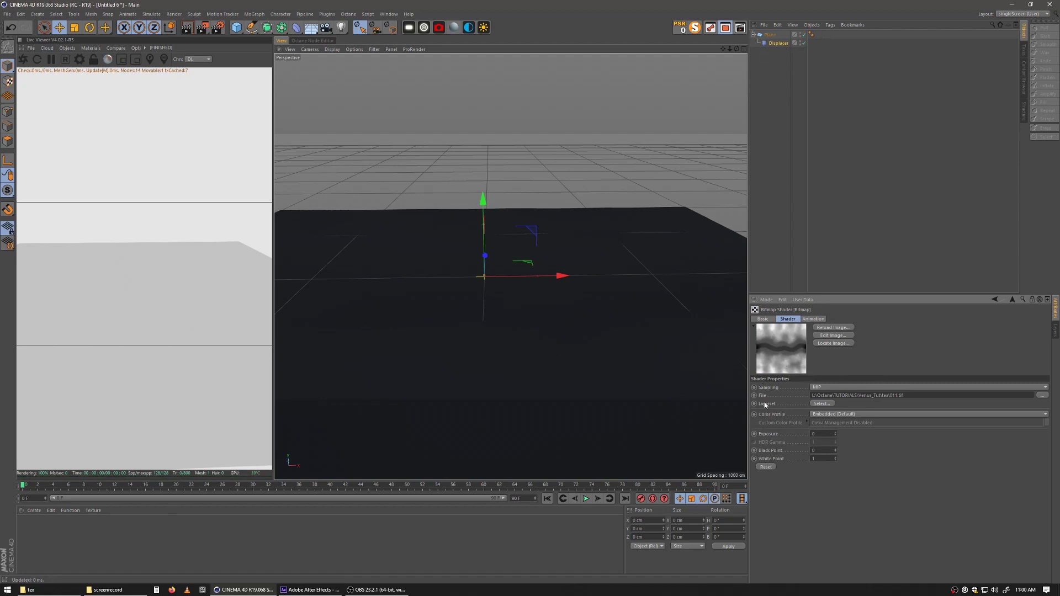
middle_click_drag(451, 327, 507, 308, "alt")
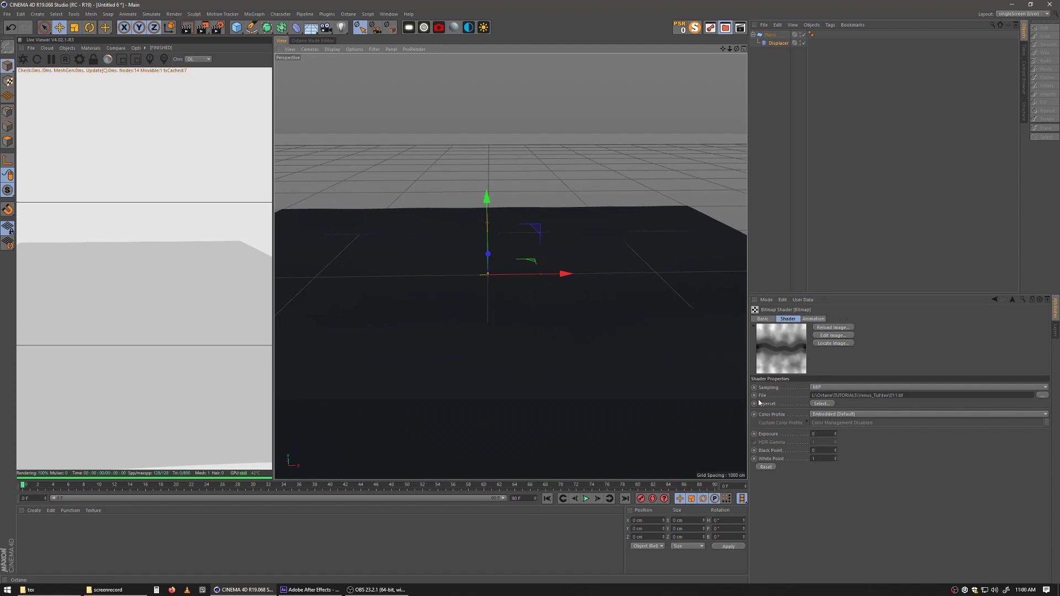
left_click(994, 299)
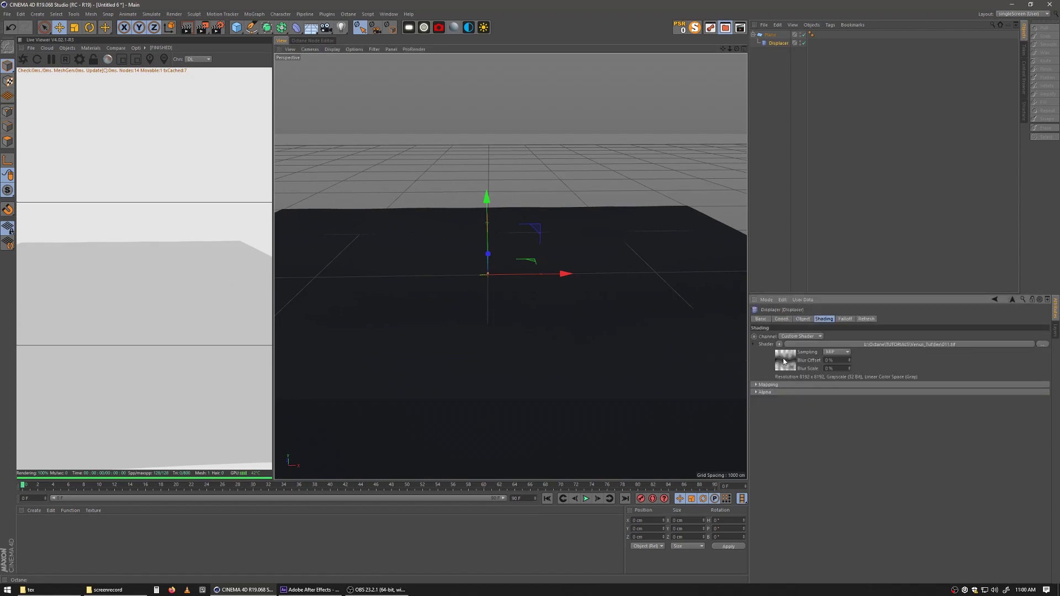
left_click(785, 362)
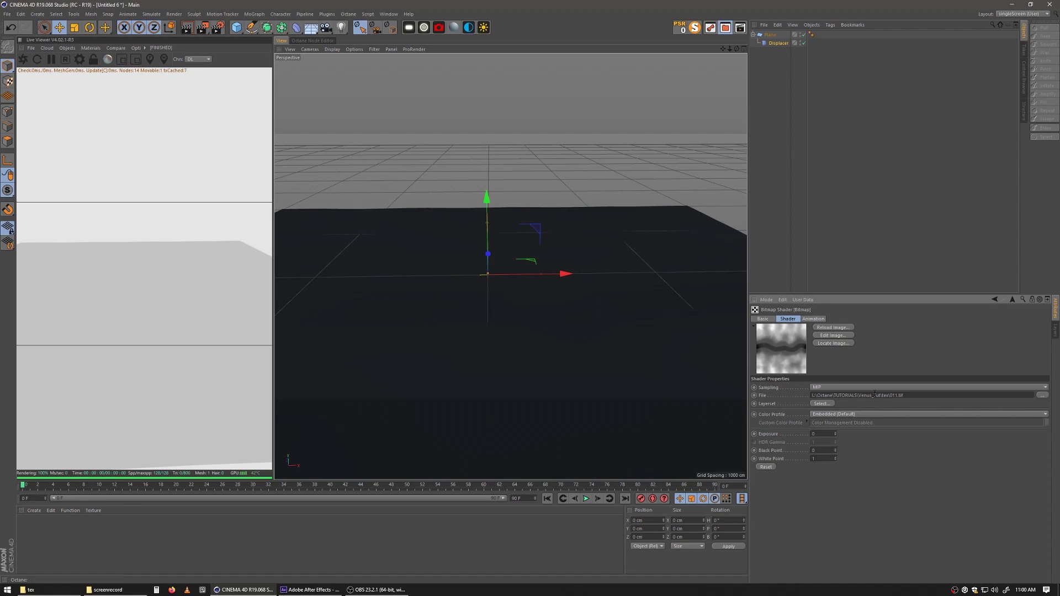
left_click(842, 414)
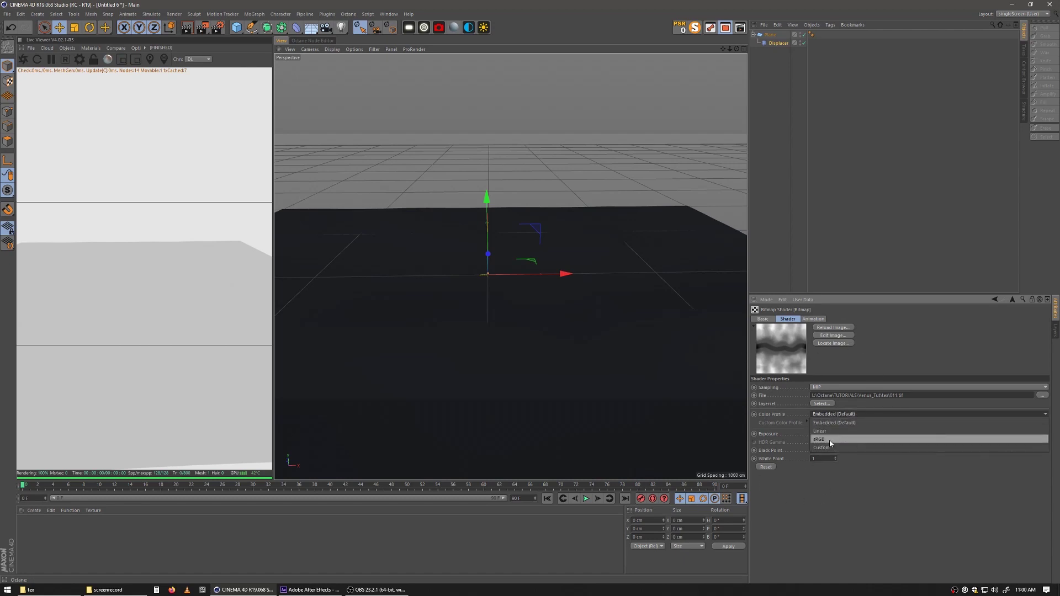
left_click(830, 440)
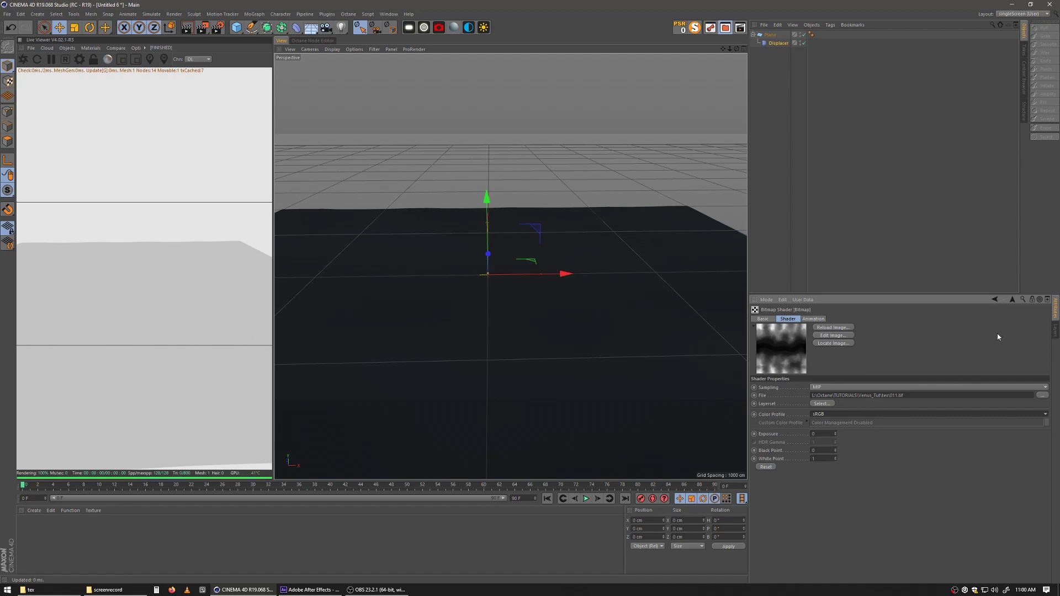
left_click(1012, 301)
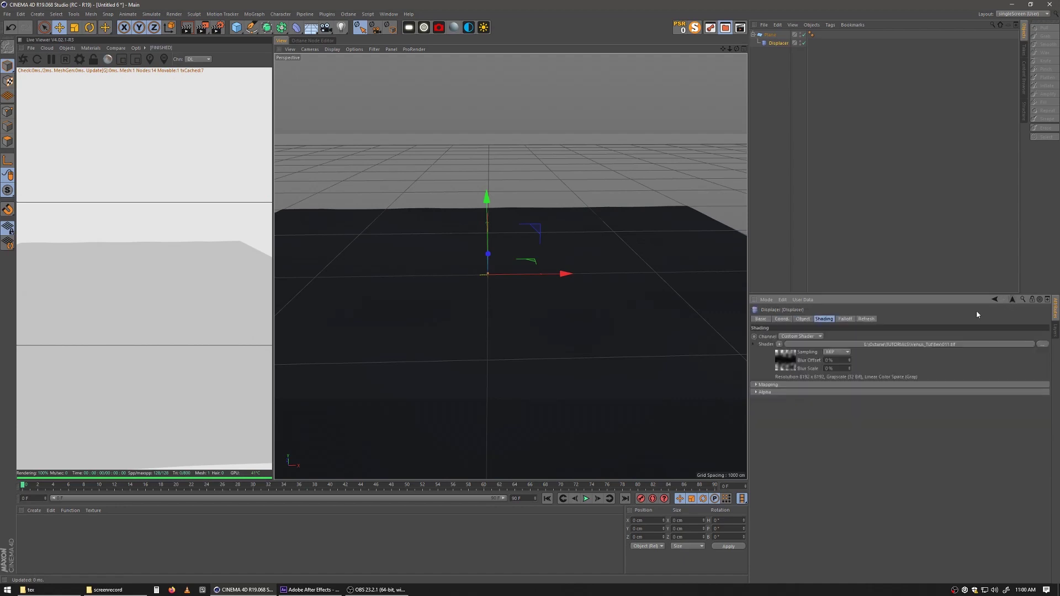
- Set the Displacer's displacement type to Intensity
left_click(803, 319)
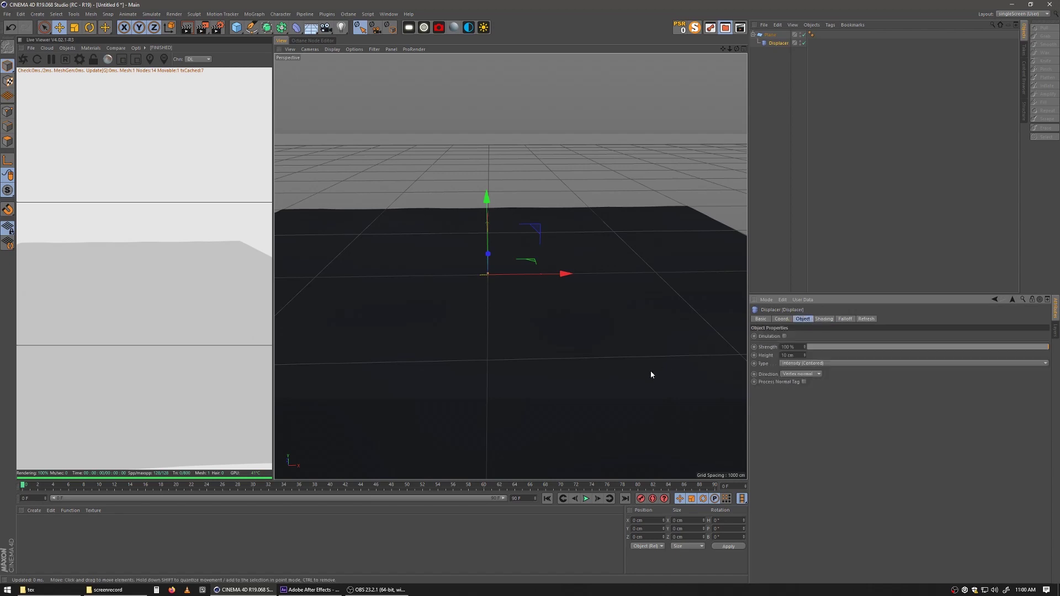
left_click(795, 363)
left_click(797, 372)
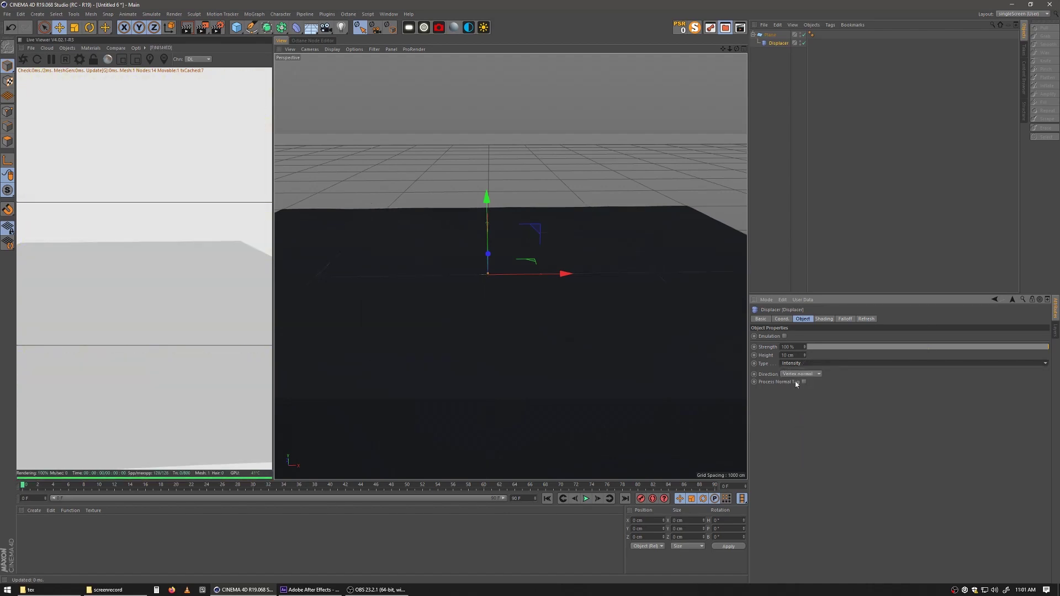
left_click(797, 364)
left_click(791, 367)
- Set the Displacer's height to 350 cm
middle_click_drag(530, 329, 574, 315, "alt")
left_click_drag(574, 315, 538, 318, "alt")
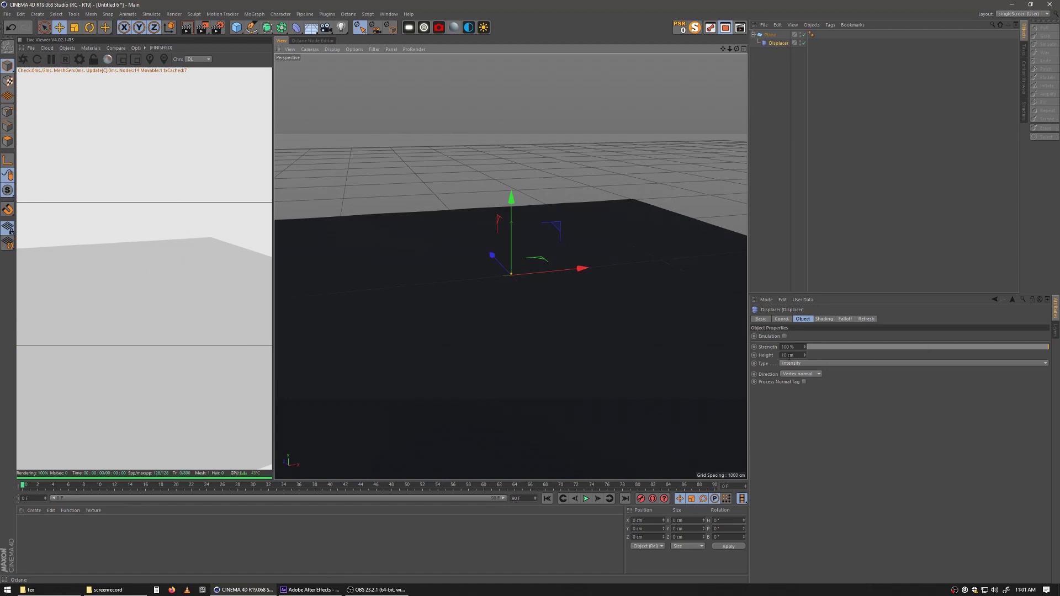
left_click(793, 355)
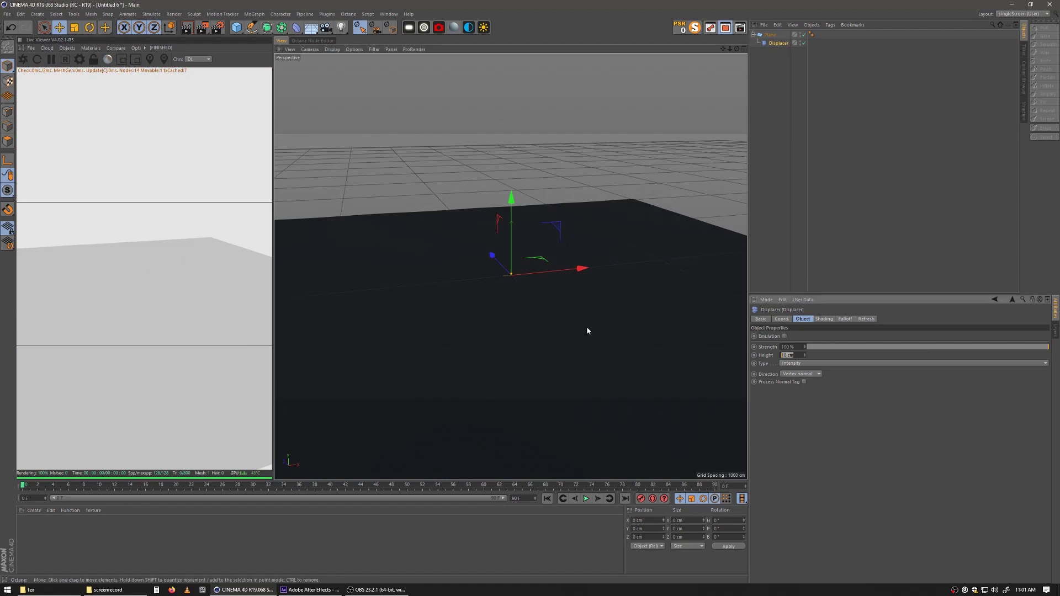
type("350")
key("Return")
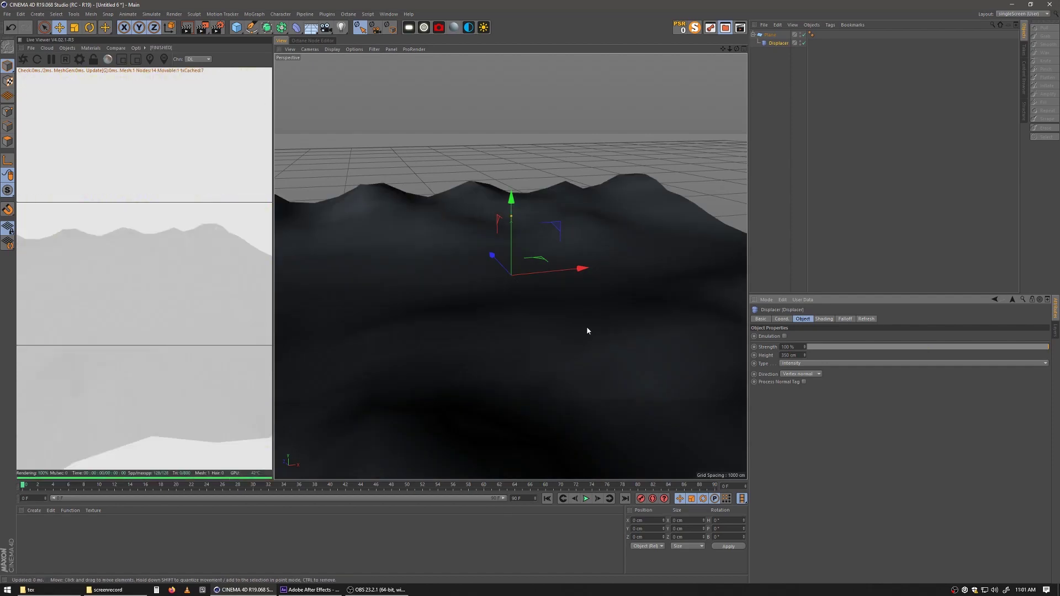
- Switch the perspective viewport's display mode to Hidden Line to show the terrain's mesh
left_click_drag(424, 276, 478, 269, "alt")
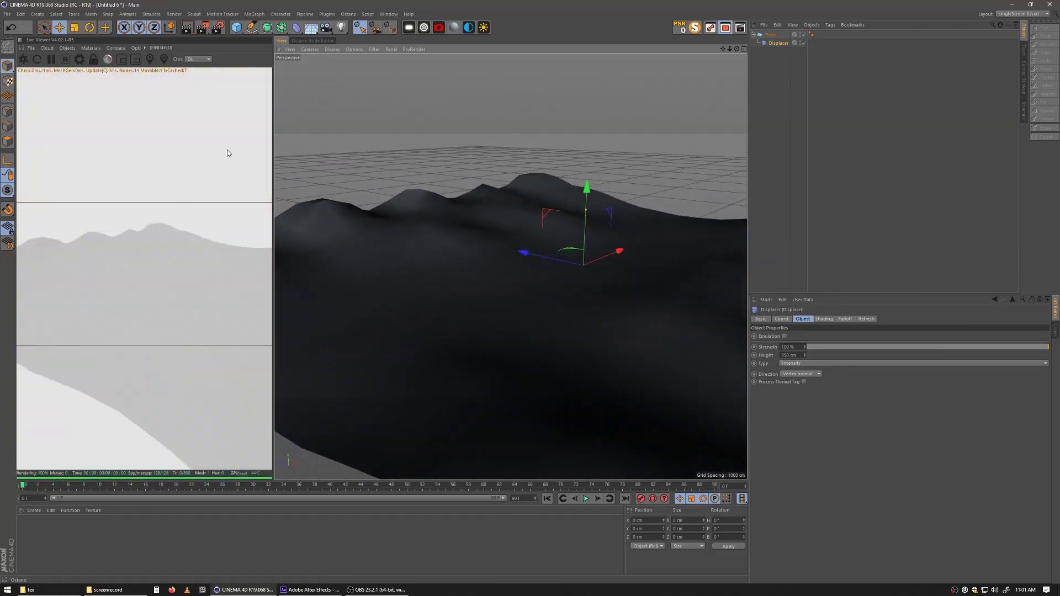
left_click(327, 50)
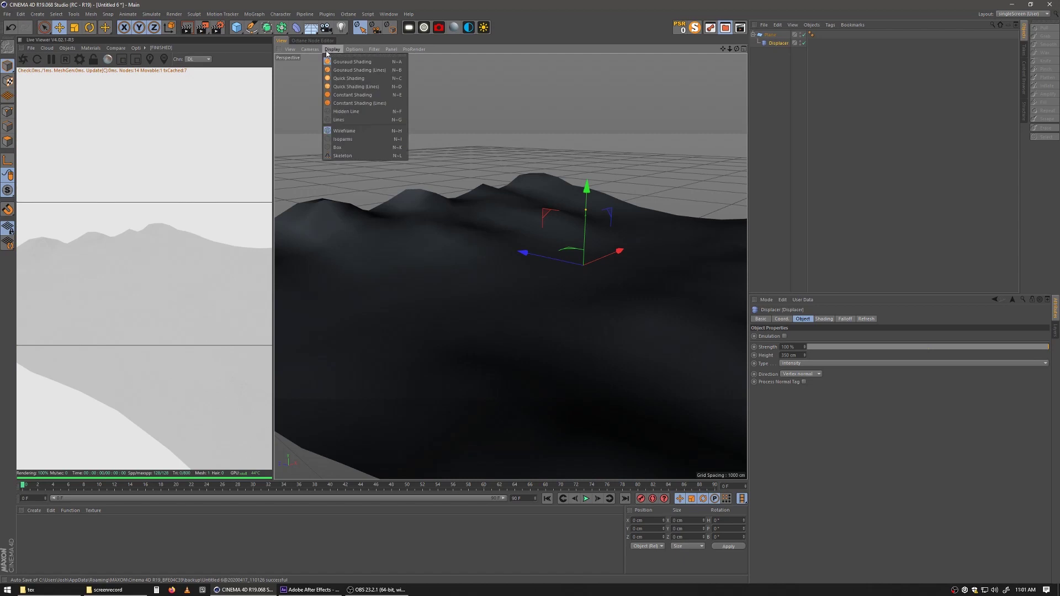
left_click(335, 112)
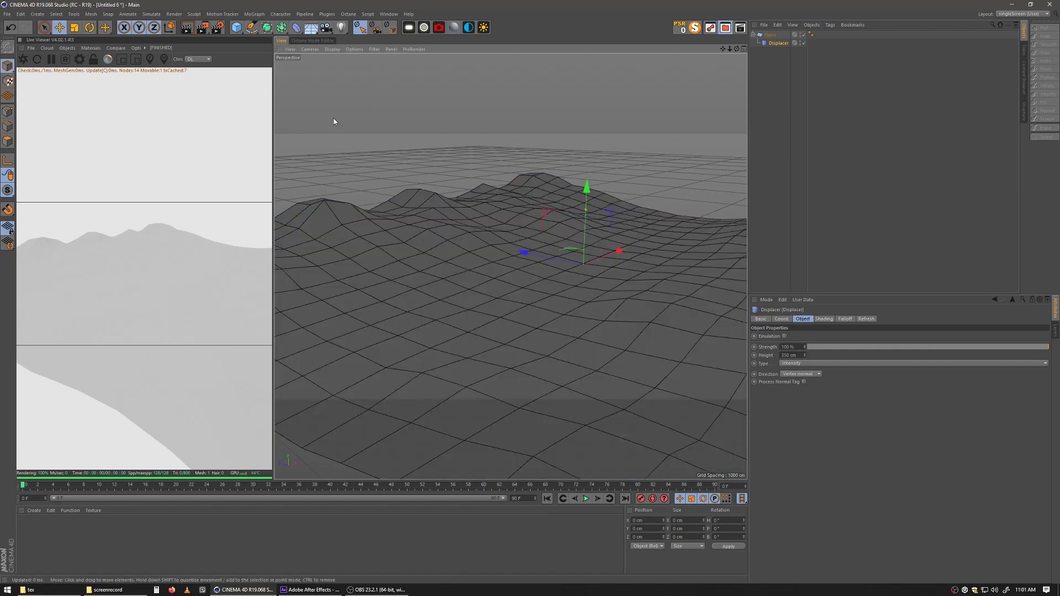
- Set both the width segments and height segments of the terrain plane to 200
left_click_drag(597, 268, 429, 265, "alt")
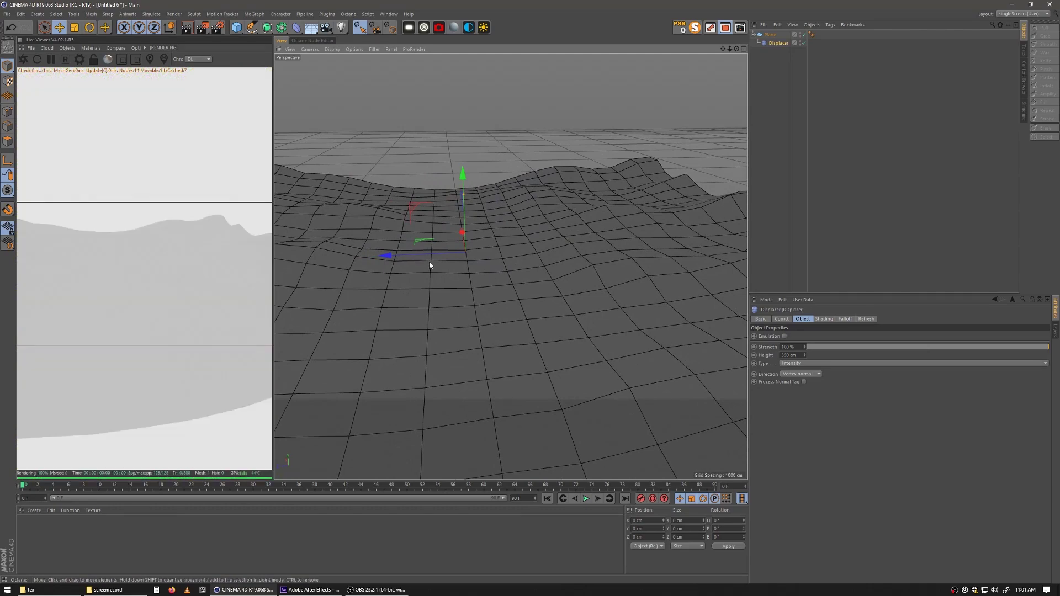
left_click_drag(495, 267, 575, 260, "alt")
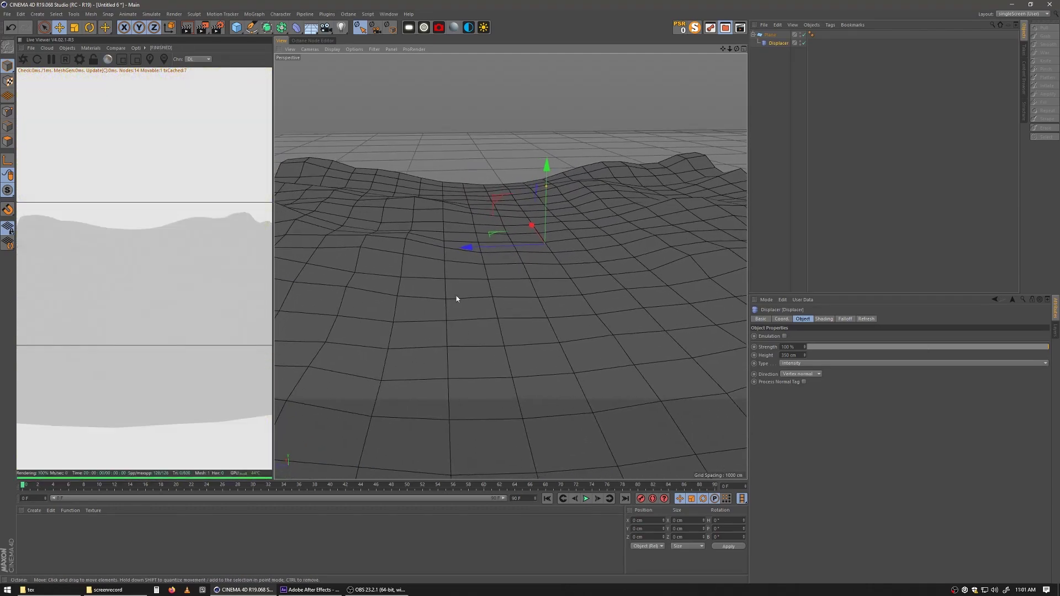
left_click(770, 35)
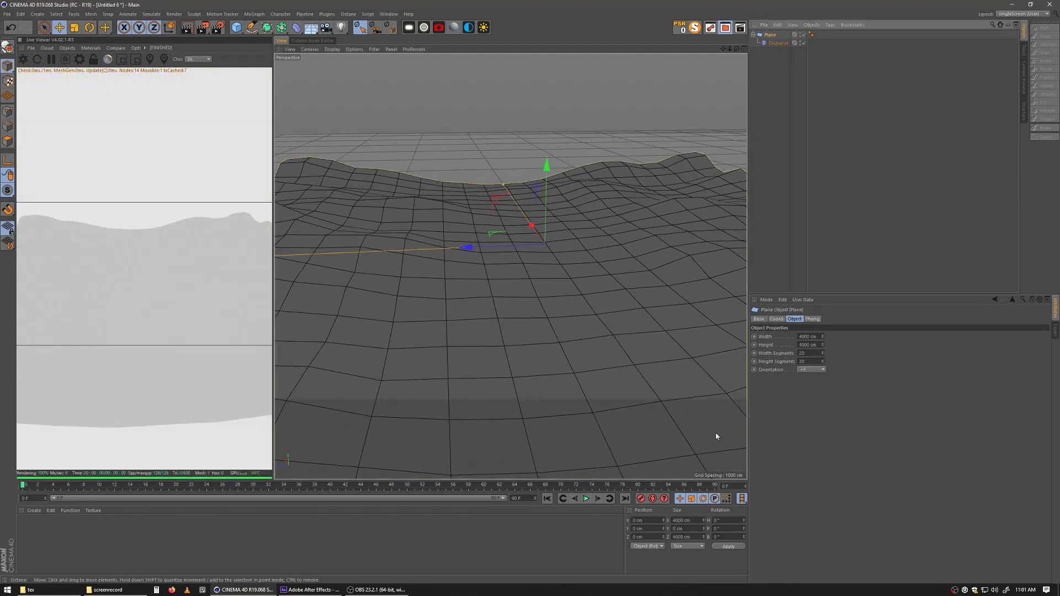
left_click(806, 353)
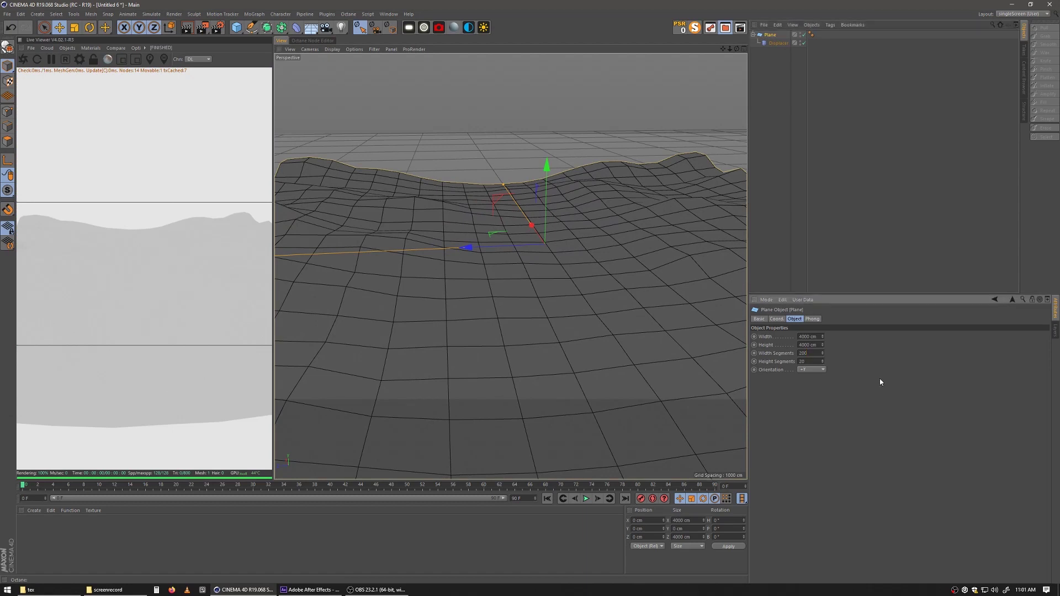
key("Tab")
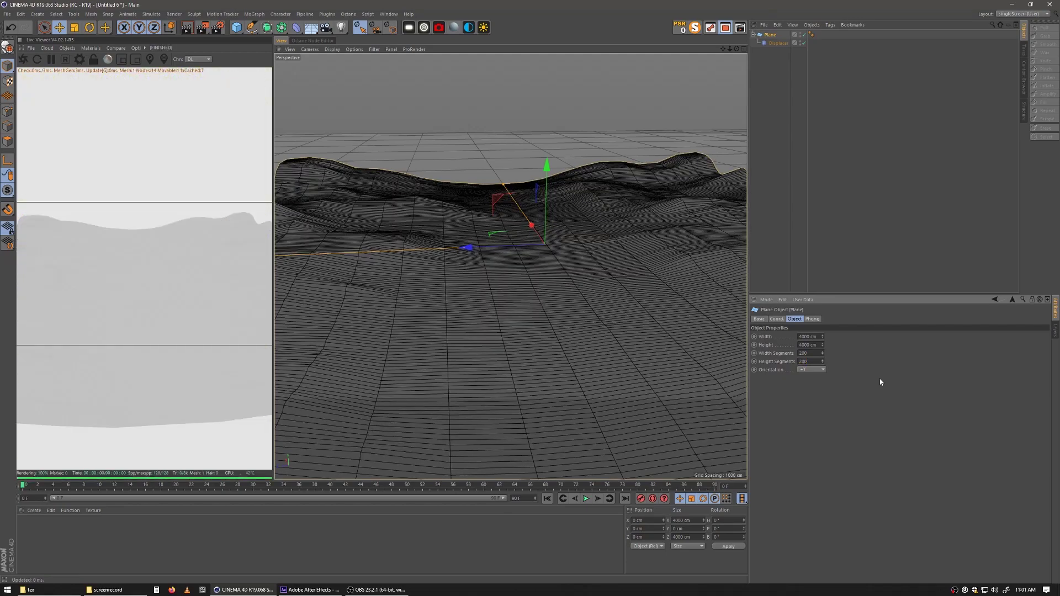
key("Return")
- Increase the Displacer's height to 650 cm
left_click_drag(516, 284, 526, 305, "alt")
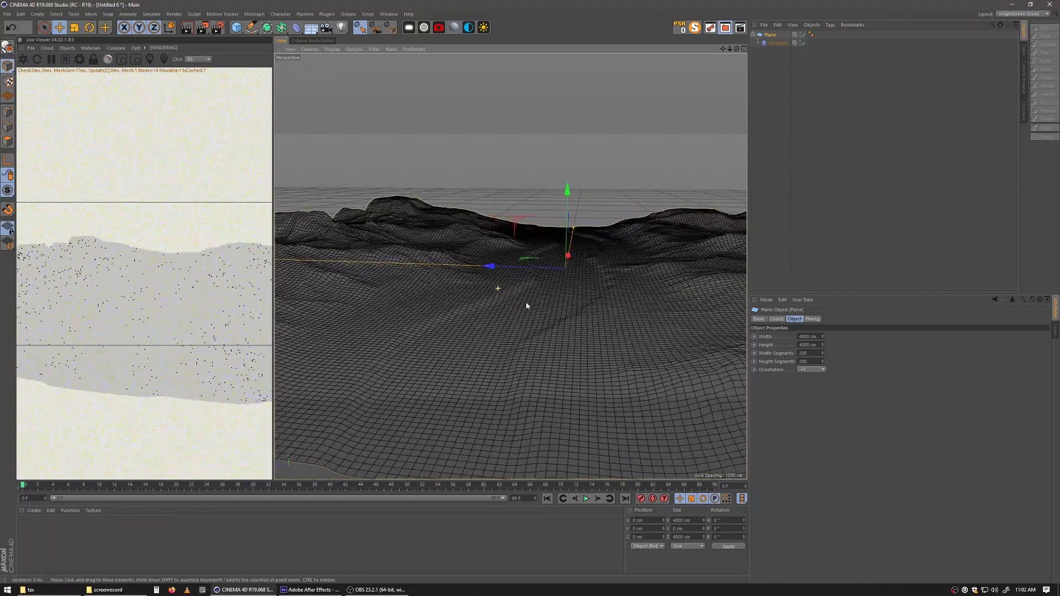
left_click(788, 44)
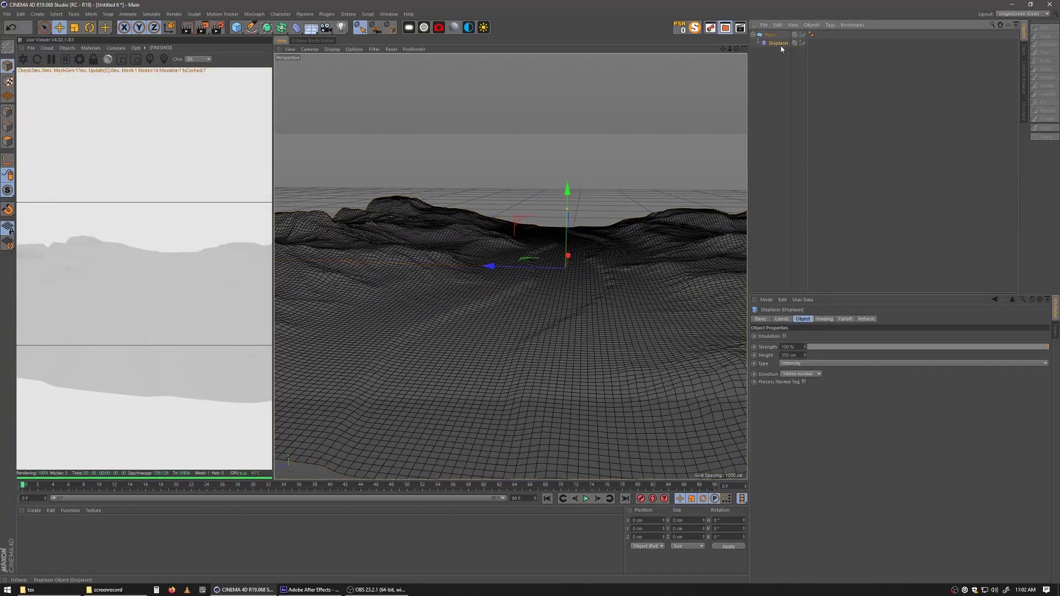
left_click(784, 355)
key("Return")
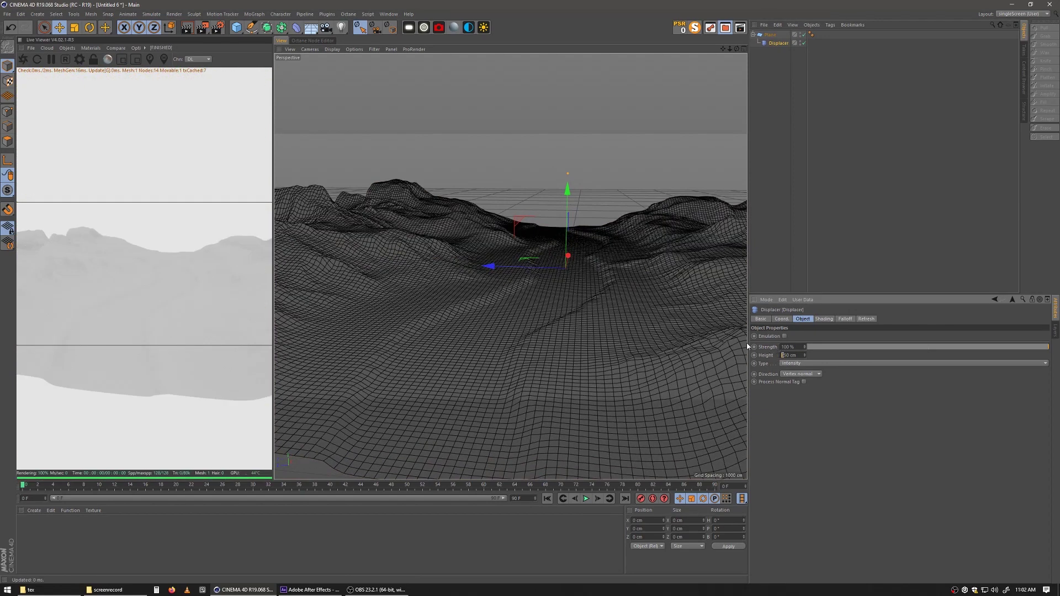
type("6")
key("Return")
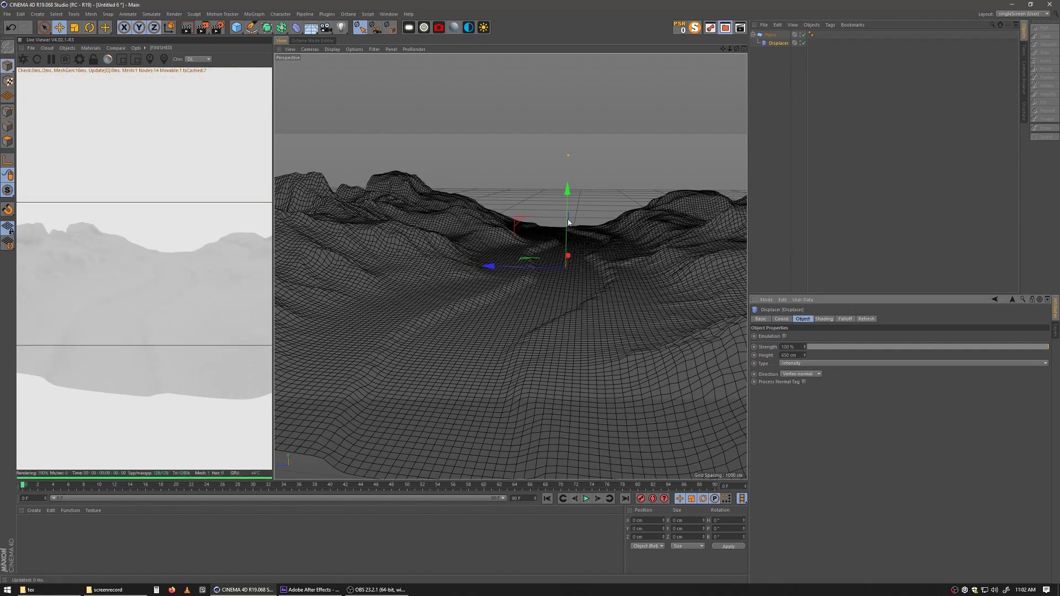
- Add an Octane daylight to the terrain scene
scroll(552, 301, "up", 10)
left_click_drag(556, 298, 498, 296, "alt")
left_click_drag(633, 286, 582, 286, "alt")
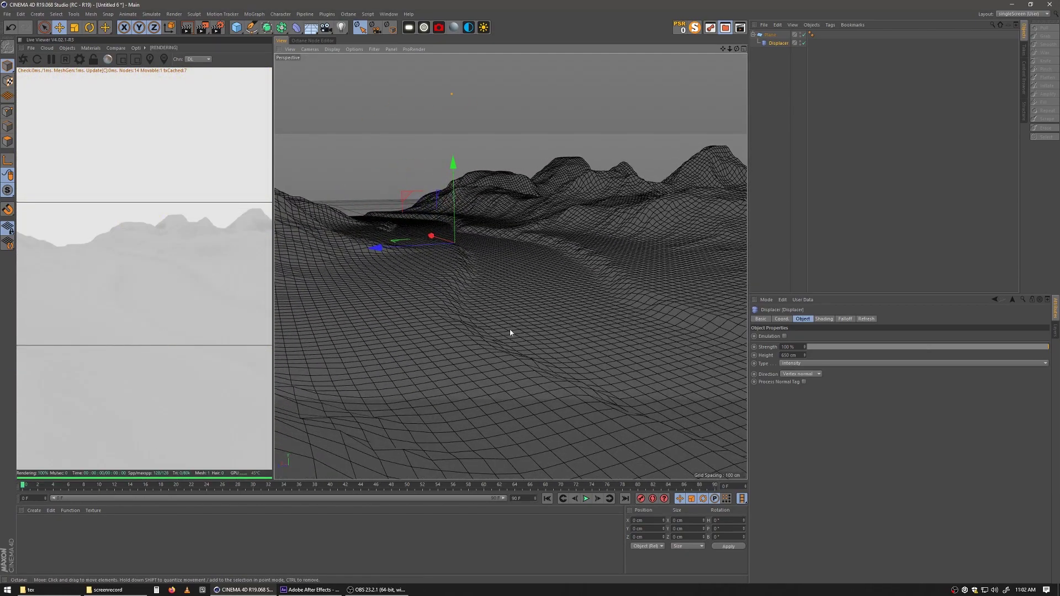
left_click(484, 29)
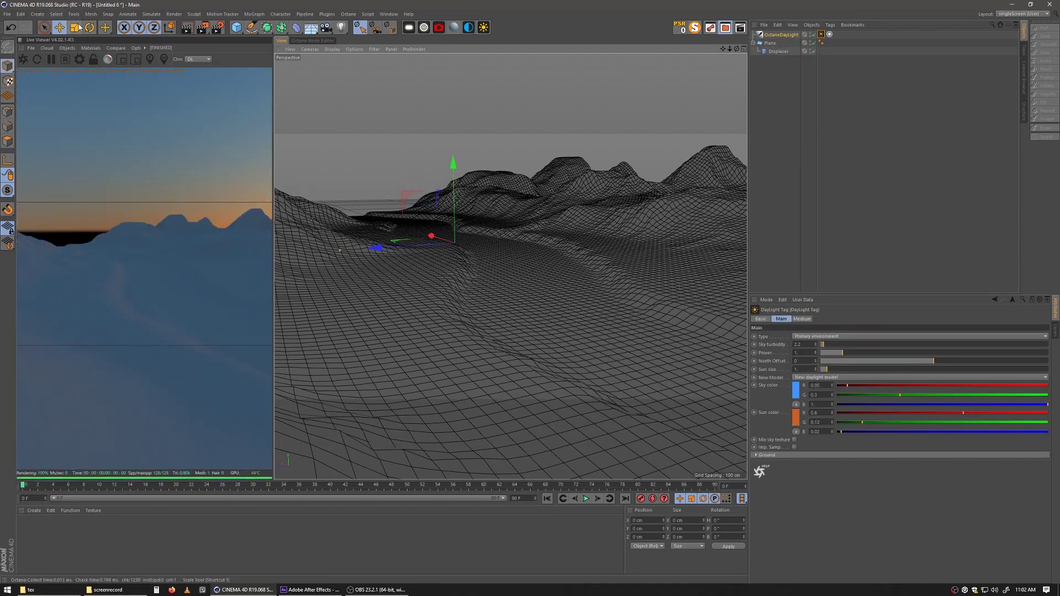
- Rotate the Octane daylight to about 101° heading, -13° pitch and 56° bank so the sun lights the terrain from a low angle
left_click(90, 27)
left_click_drag(390, 284, 516, 221)
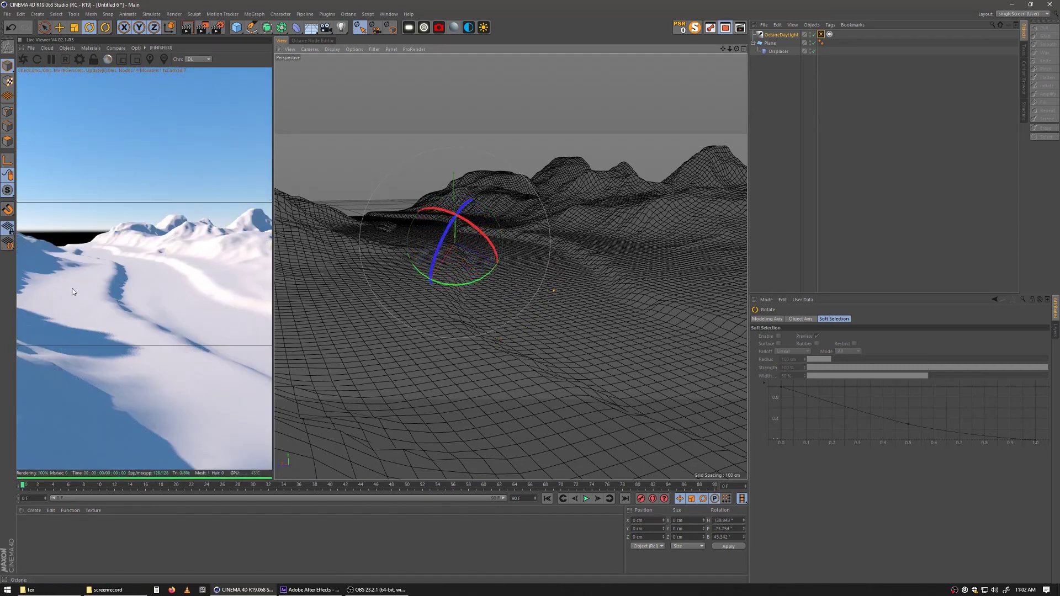
left_click_drag(498, 274, 536, 220)
middle_click_drag(516, 292, 467, 293, "alt")
left_click_drag(467, 294, 405, 368, "alt")
- Delete the standard material and create an Octane Material in its place
double_click(72, 532)
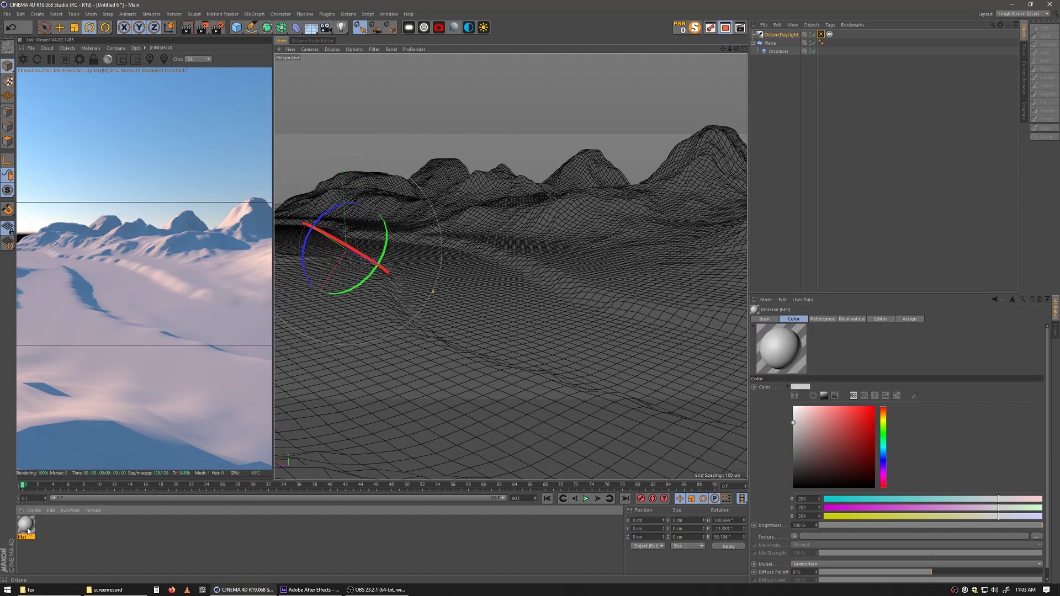
key("Delete")
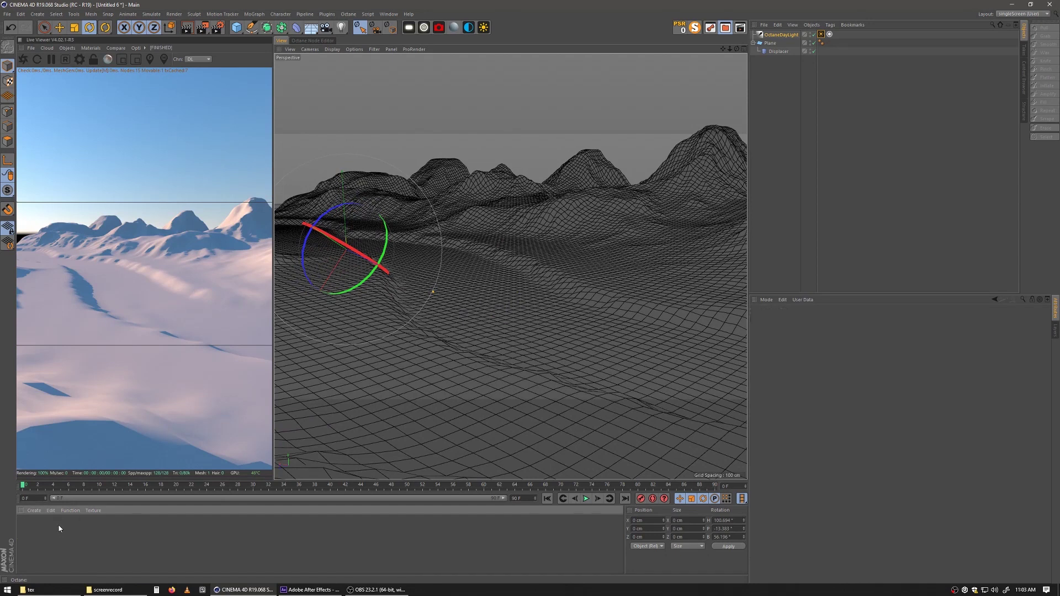
left_click(37, 511)
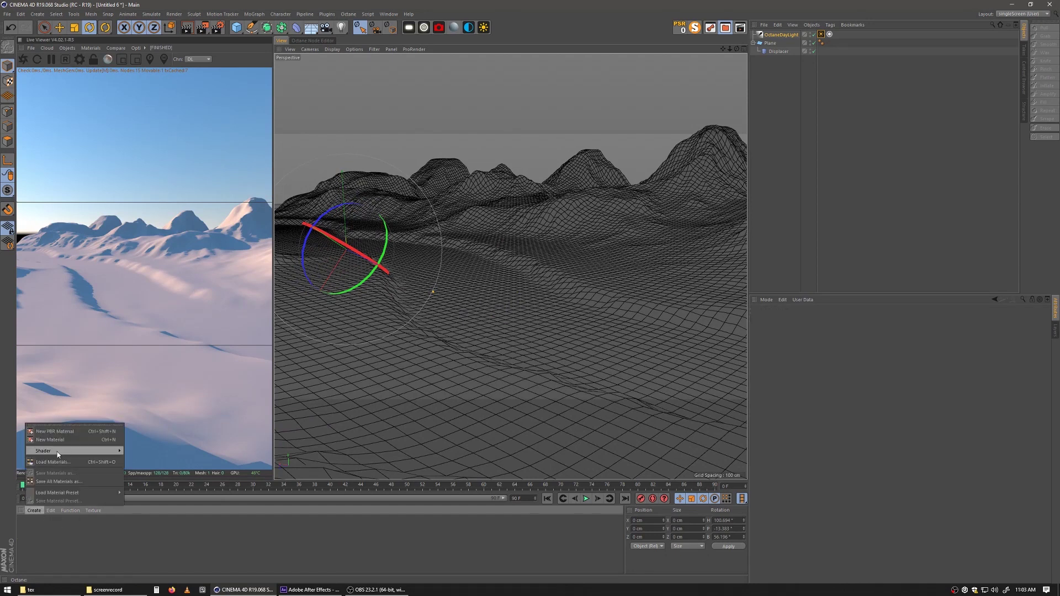
mouse_move(84, 456)
mouse_move(165, 452)
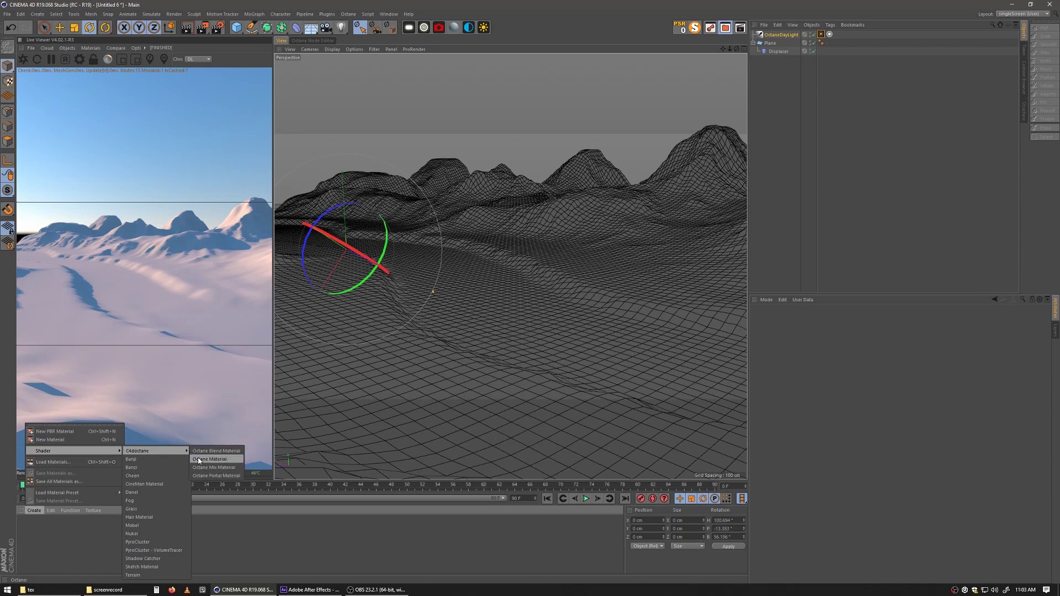
left_click(200, 460)
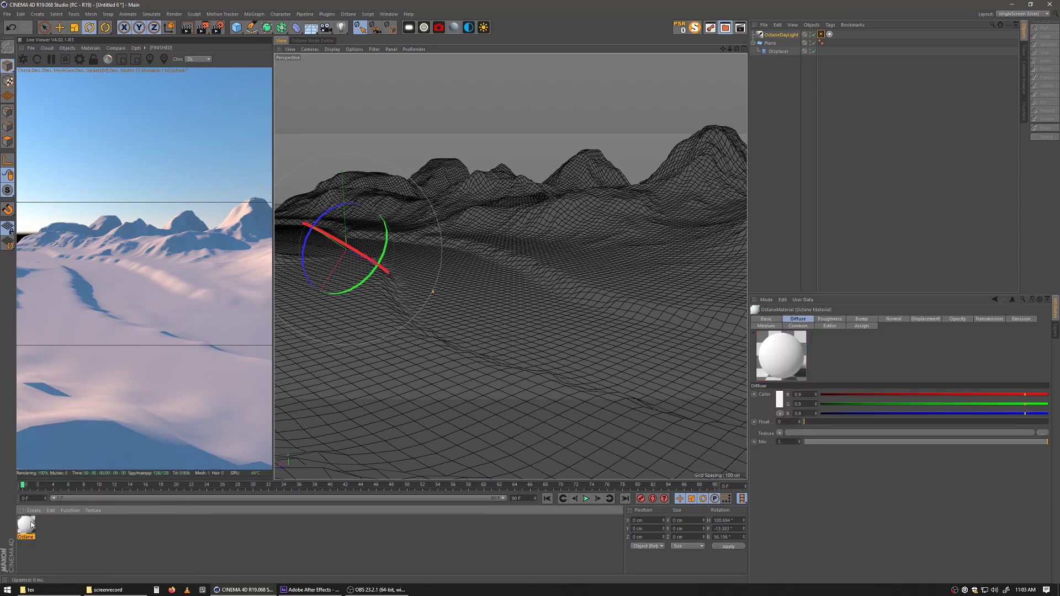
- Change the Octane material's type to Glossy and set its diffuse color to black
double_click(26, 525)
left_click(139, 170)
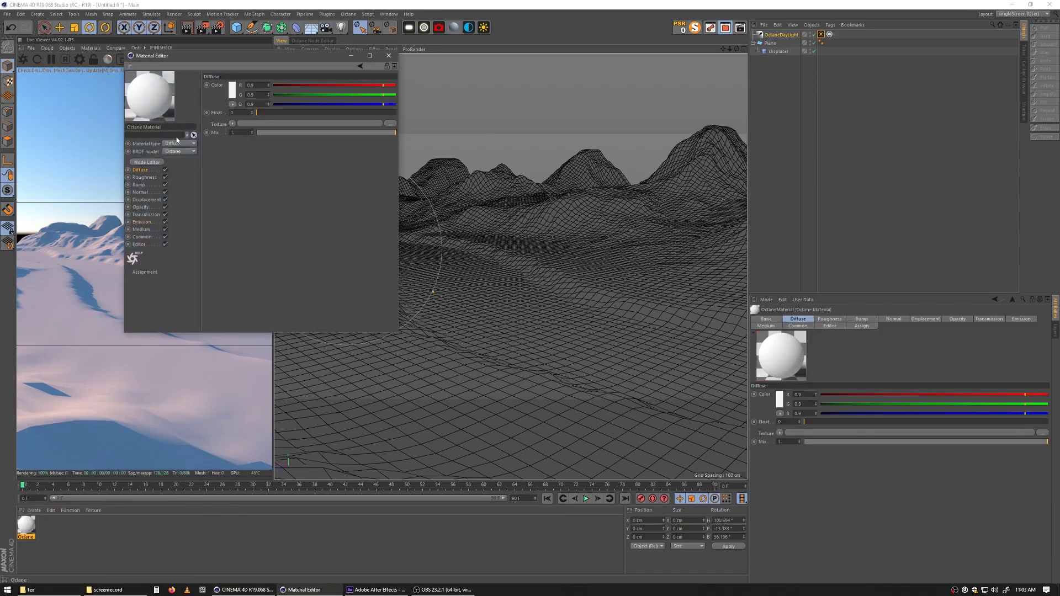
left_click_drag(212, 59, 405, 168)
left_click(370, 248)
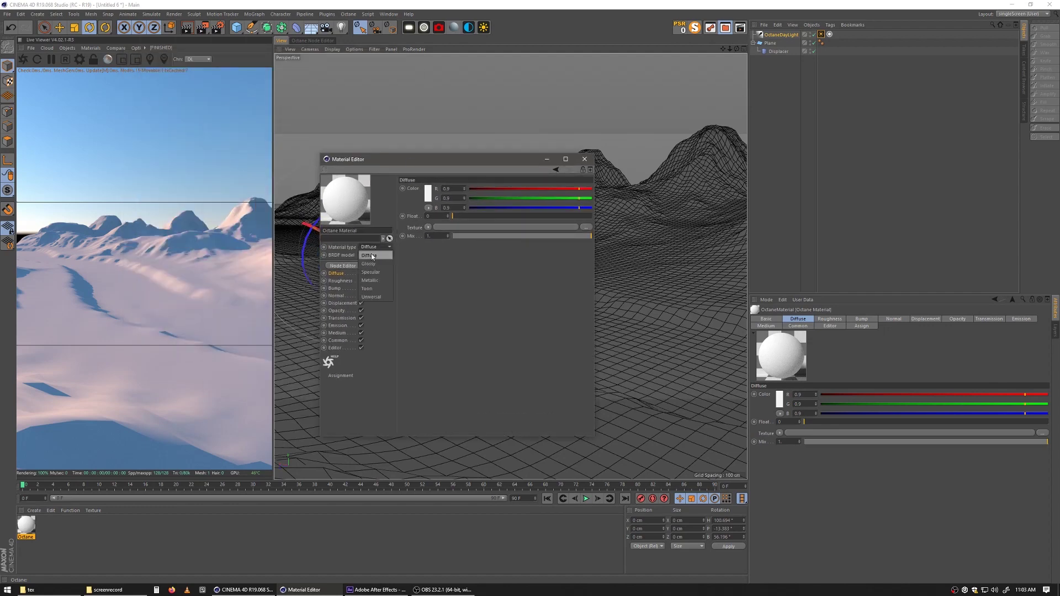
left_click(371, 264)
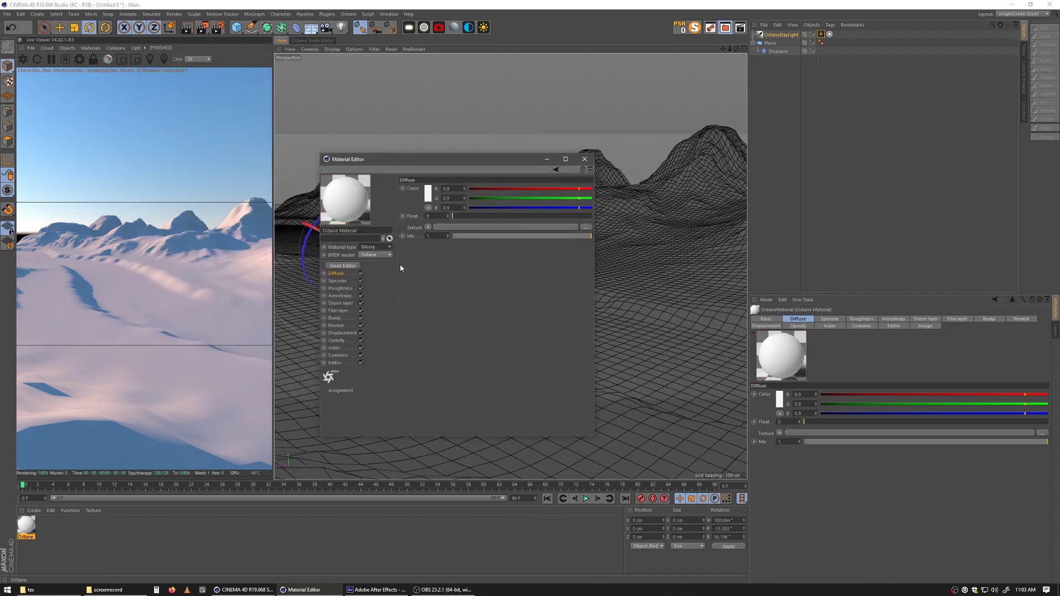
left_click(428, 193)
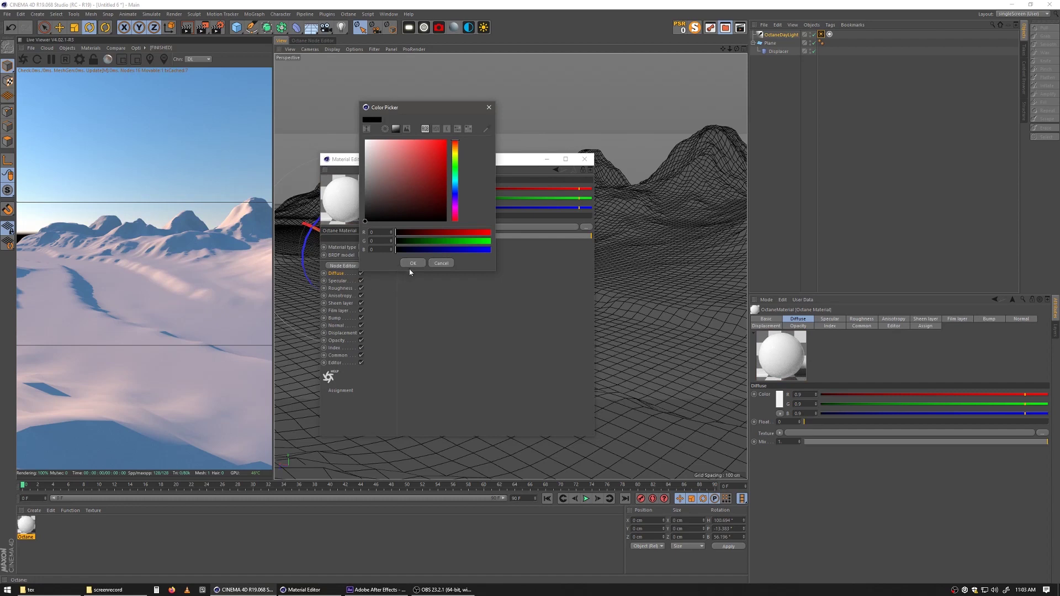
left_click(414, 262)
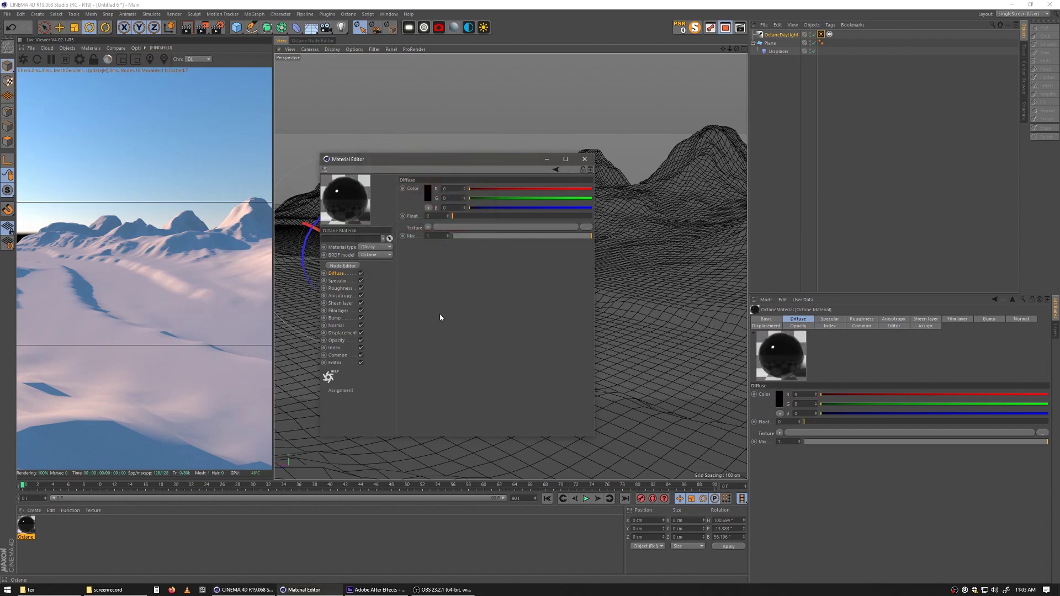
- Set the material's specular color to a grey of RGB 157, 157, 157
left_click(335, 282)
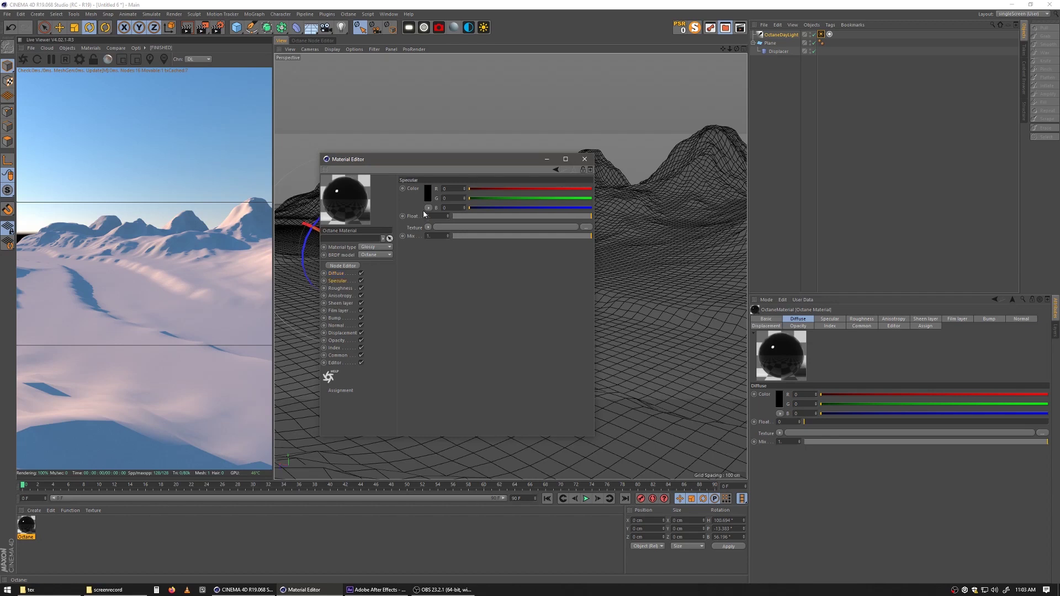
left_click(428, 193)
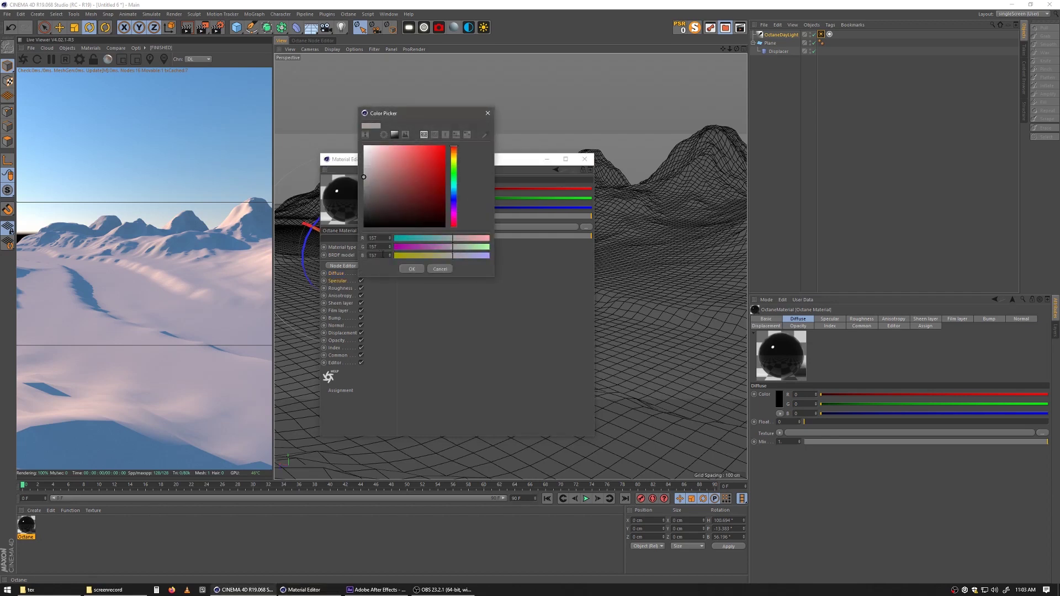
left_click(412, 268)
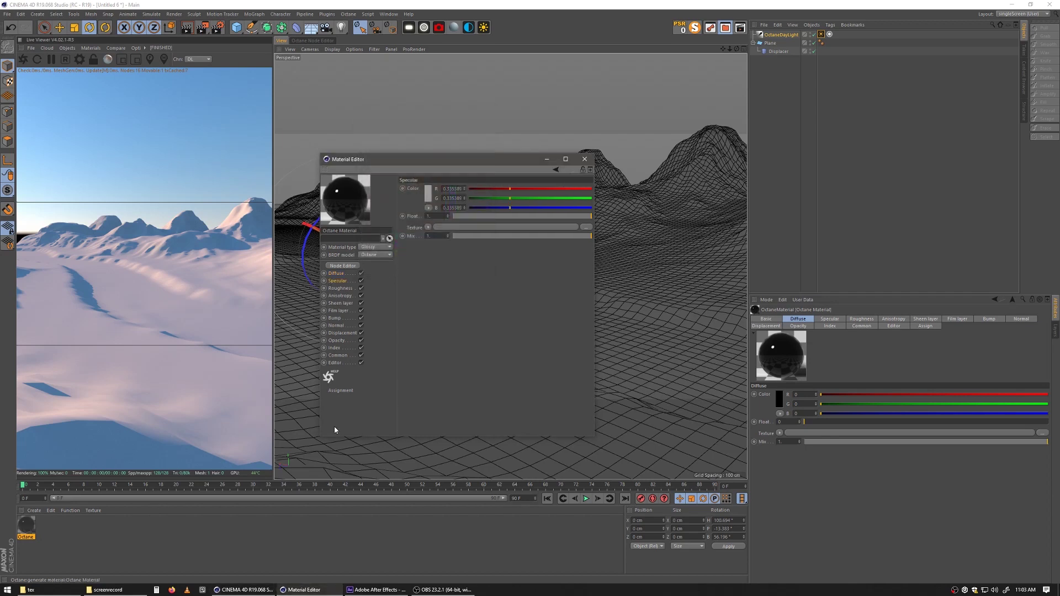
- Apply the black glossy Octane material to the Plane object
left_click(29, 524)
left_click_drag(29, 524, 870, 16)
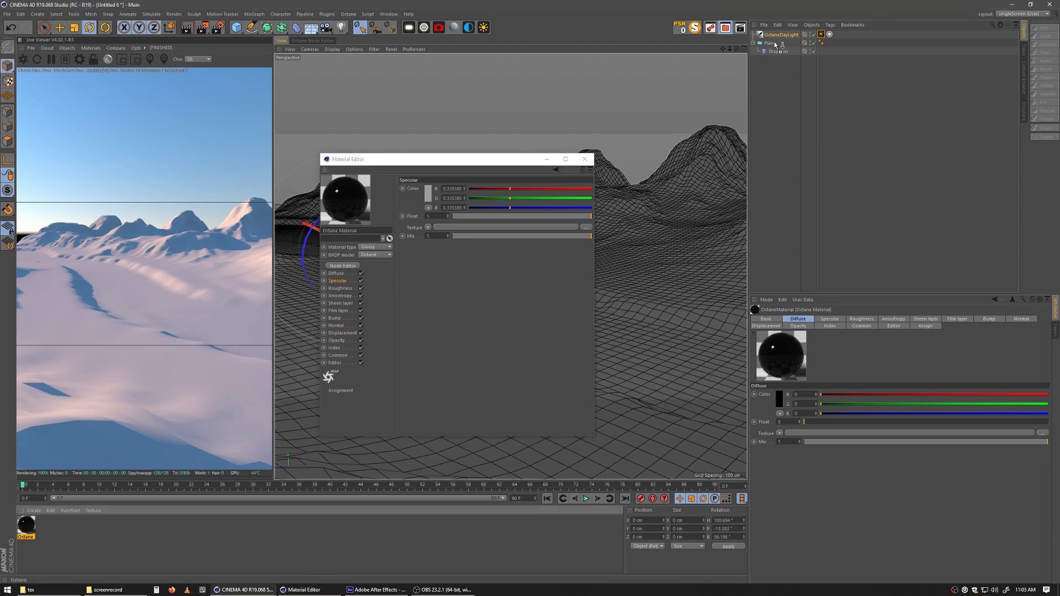
left_click_drag(775, 44, 773, 43)
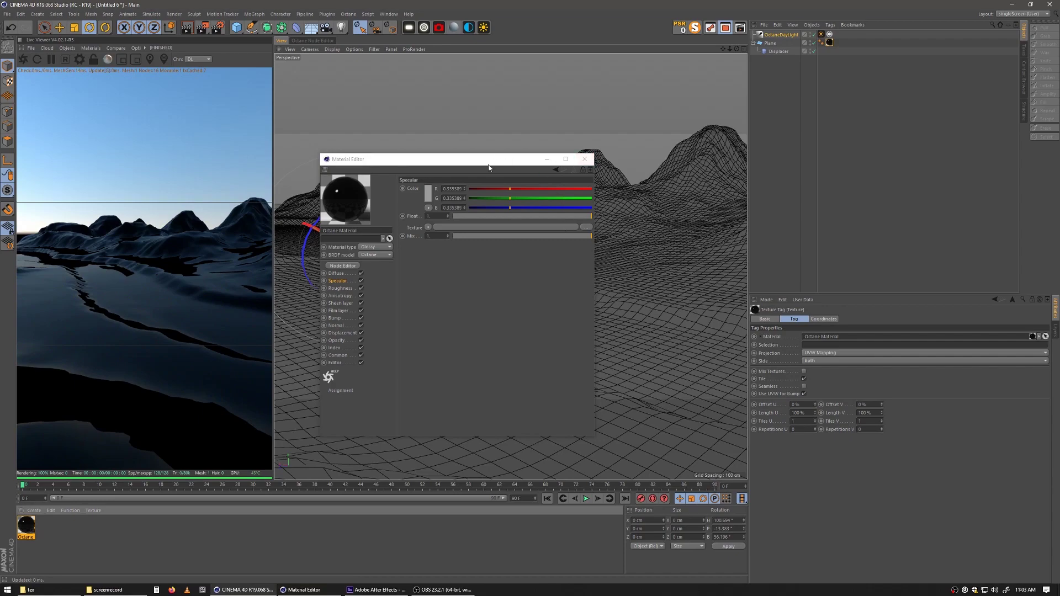
- Set the terrain material's roughness to 0.1 and close the Material Editor
left_click_drag(485, 160, 424, 313)
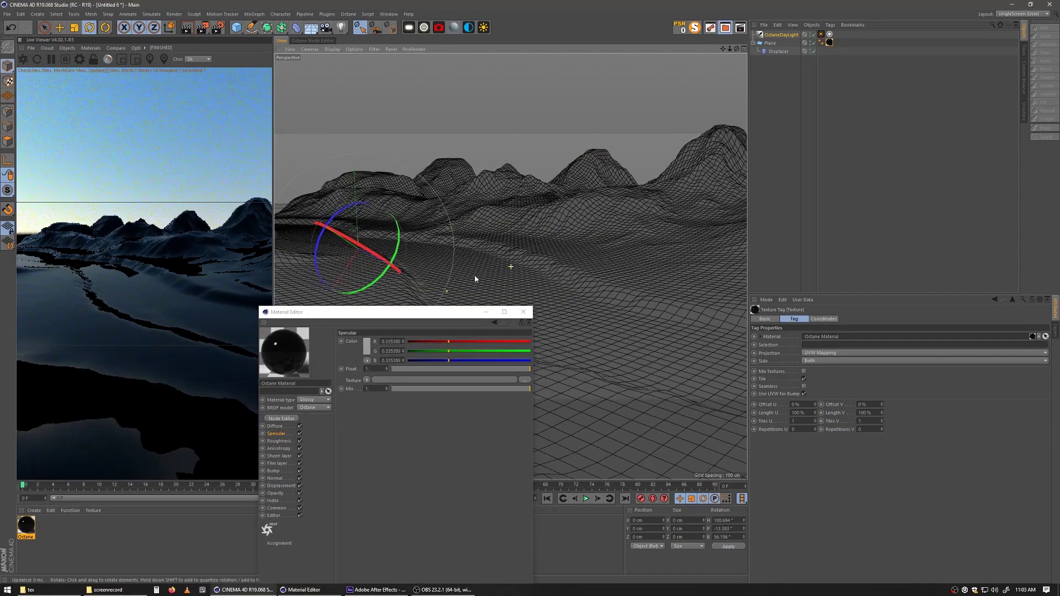
scroll(553, 279, "up", 5)
scroll(553, 293, "down", 5)
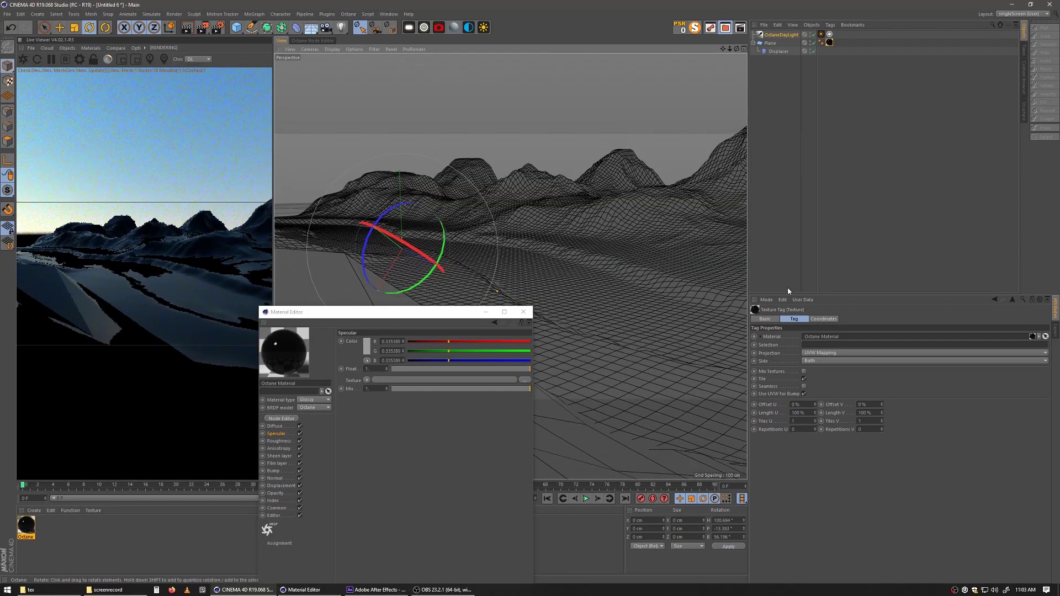
left_click_drag(695, 282, 555, 269, "alt")
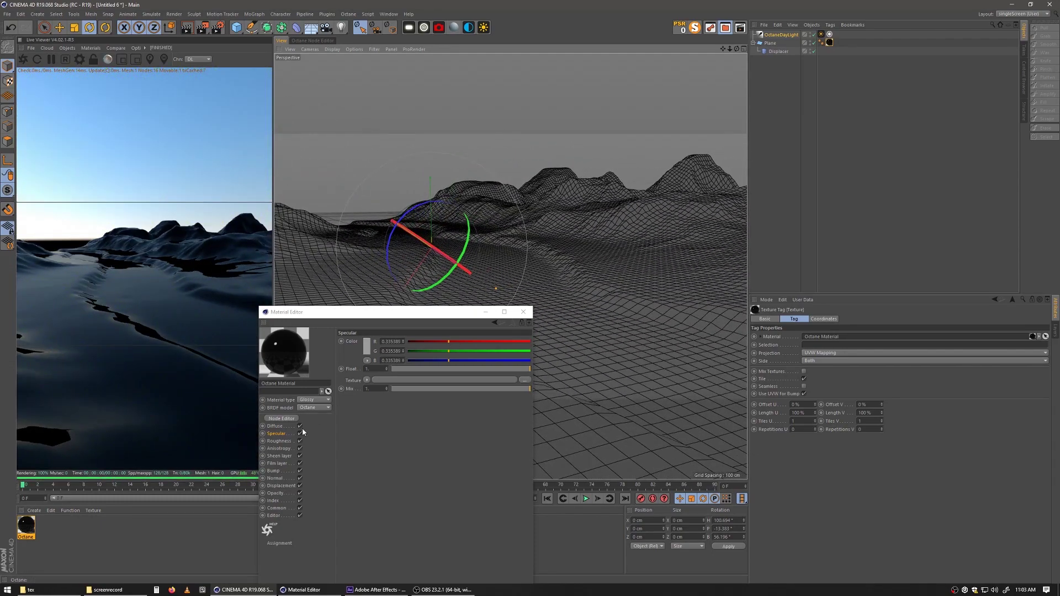
left_click(279, 441)
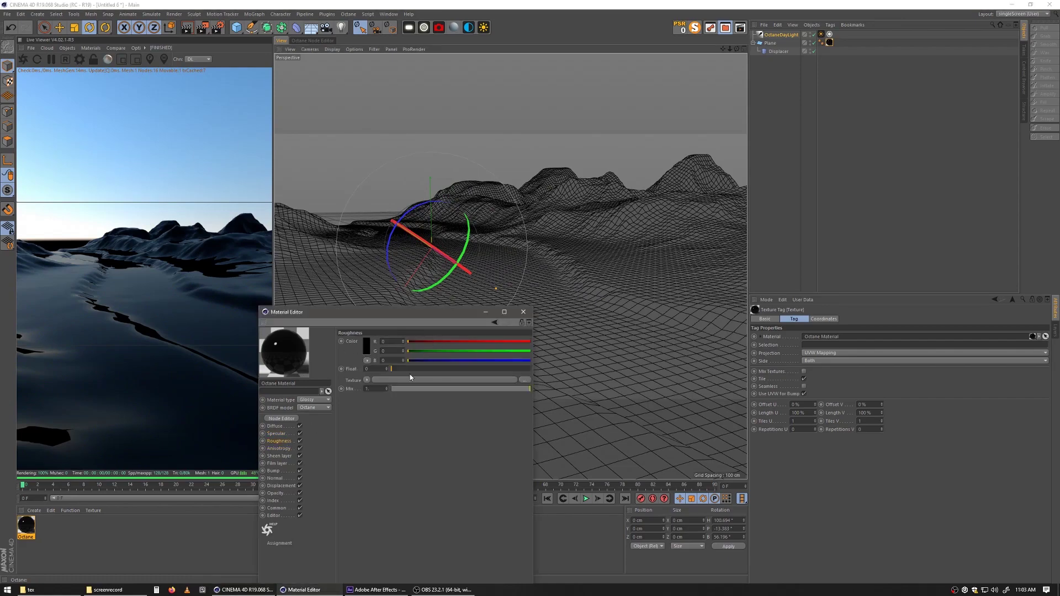
left_click(405, 369)
left_click_drag(556, 250, 478, 213, "alt")
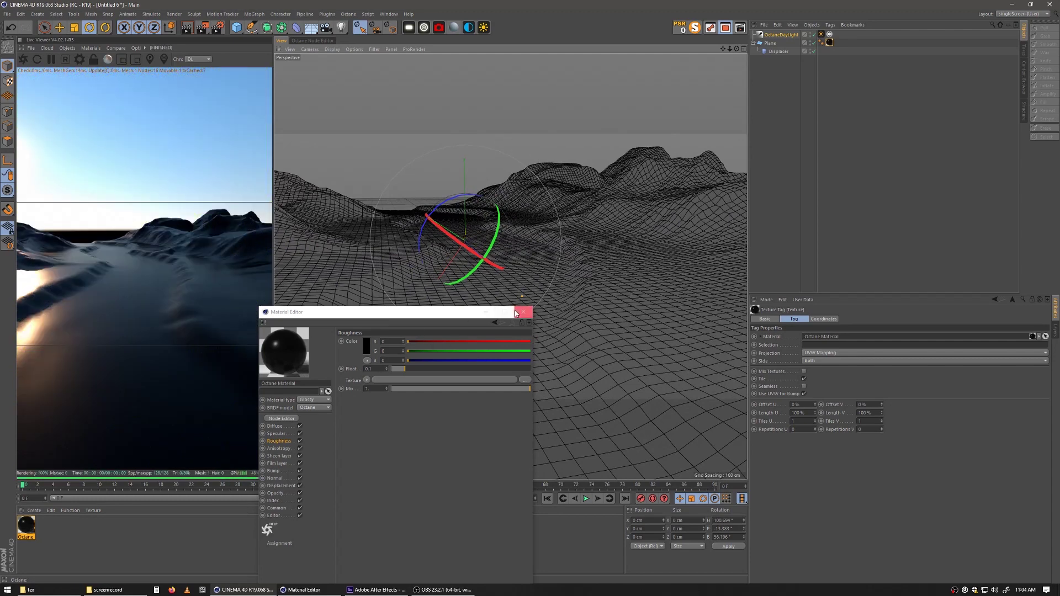
left_click(522, 312)
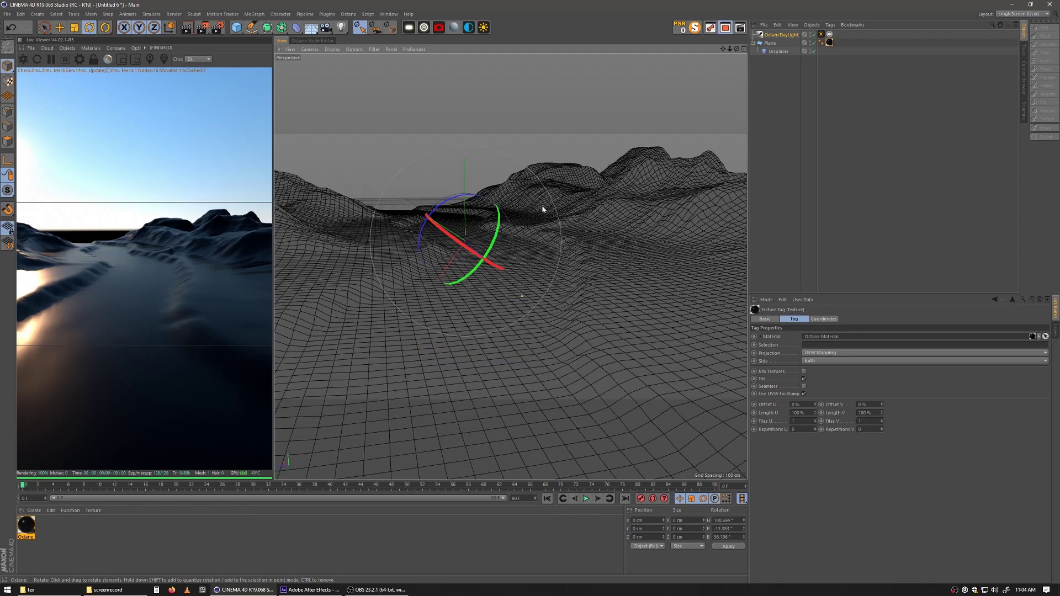
left_click_drag(307, 262, 425, 264, "alt")
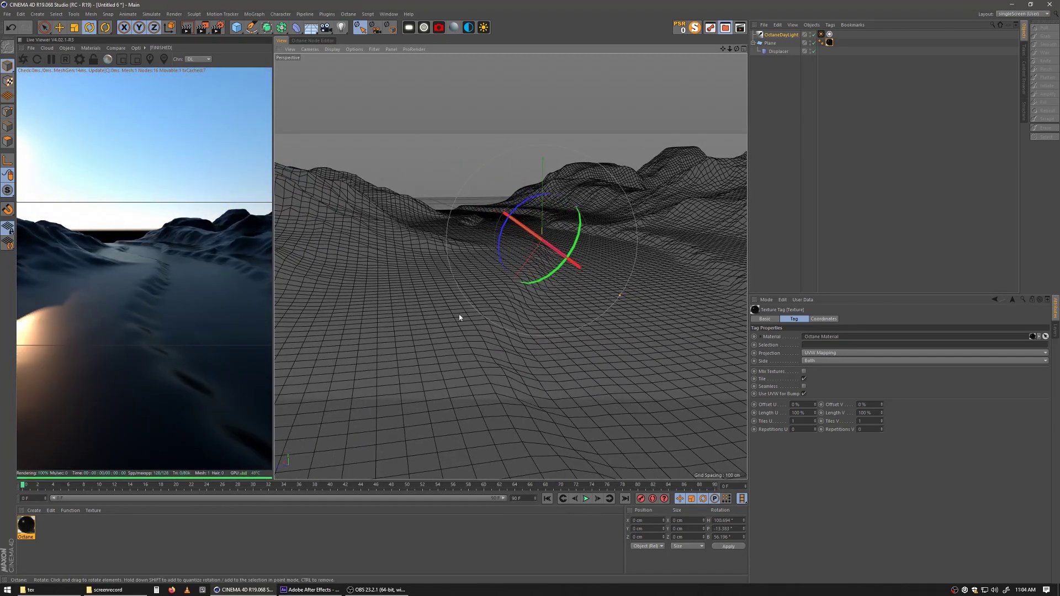
left_click_drag(592, 289, 430, 359, "alt")
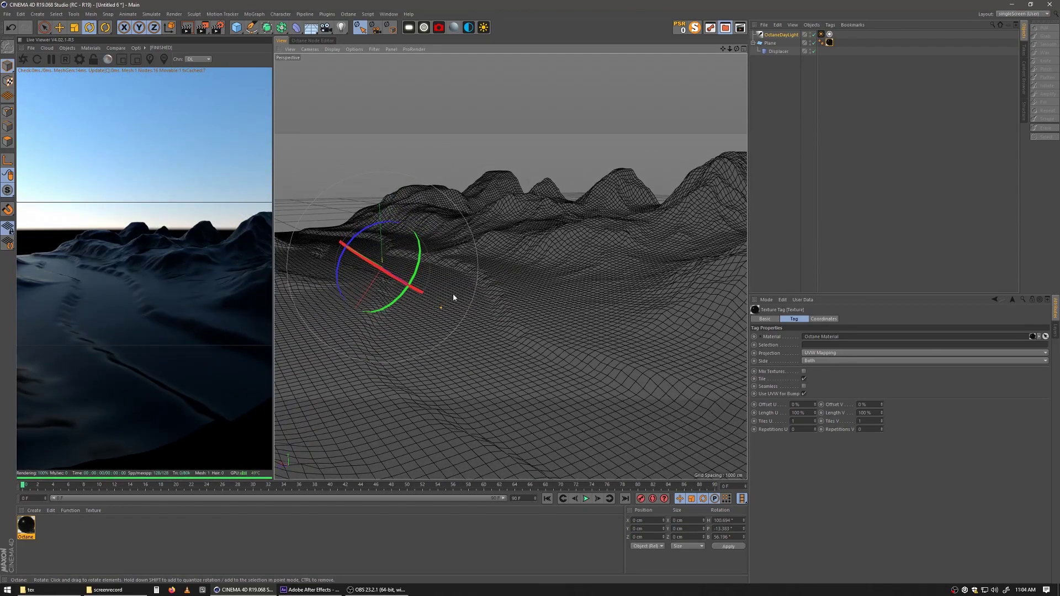
- Add a Subdivision Surface to the scene and place the Plane with its Displacer inside it
mouse_move(502, 284)
left_mouse_down("alt")
mouse_move(471, 296)
mouse_move(585, 283)
mouse_move(399, 301)
mouse_move(613, 279)
mouse_move(506, 286)
left_mouse_up("alt")
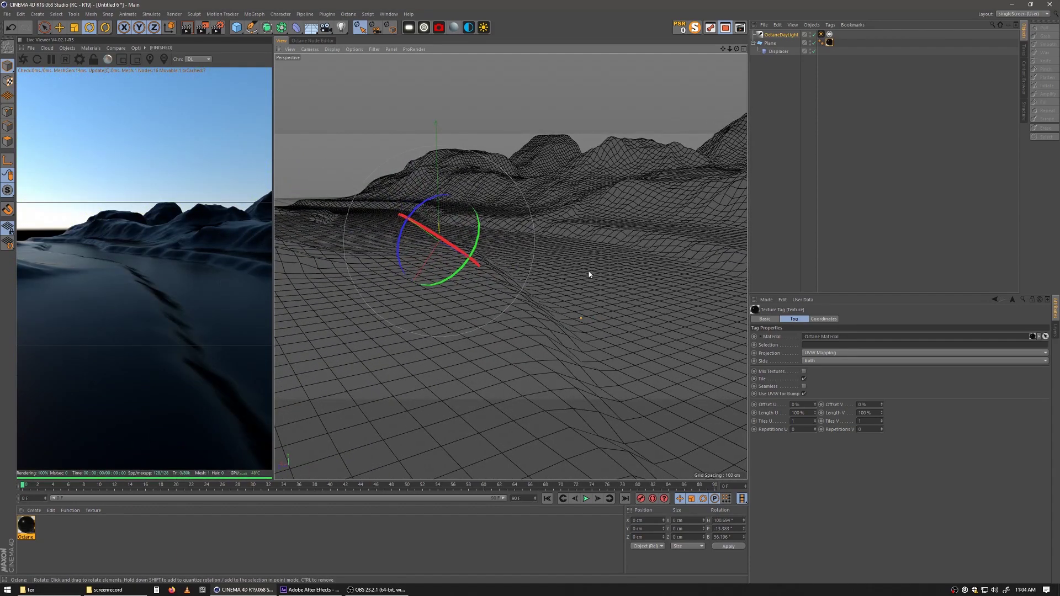
left_click(779, 102)
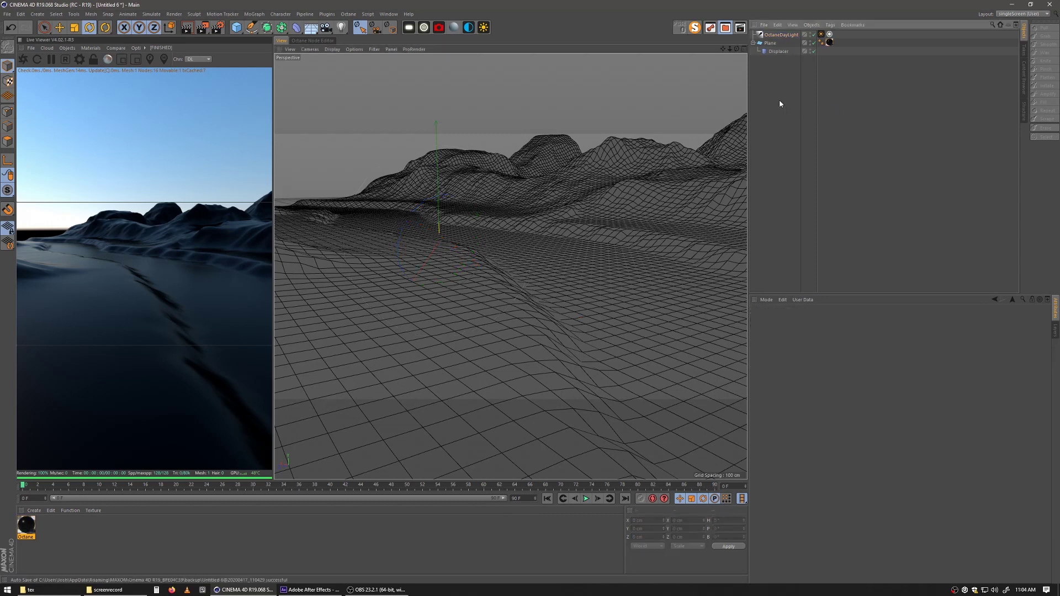
left_click(767, 43)
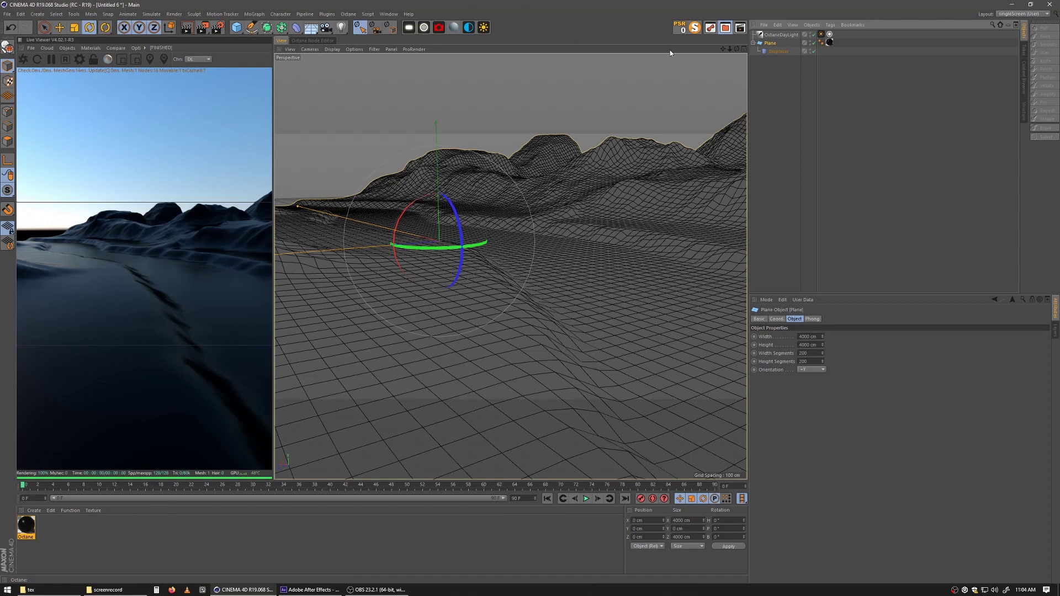
left_click(267, 27)
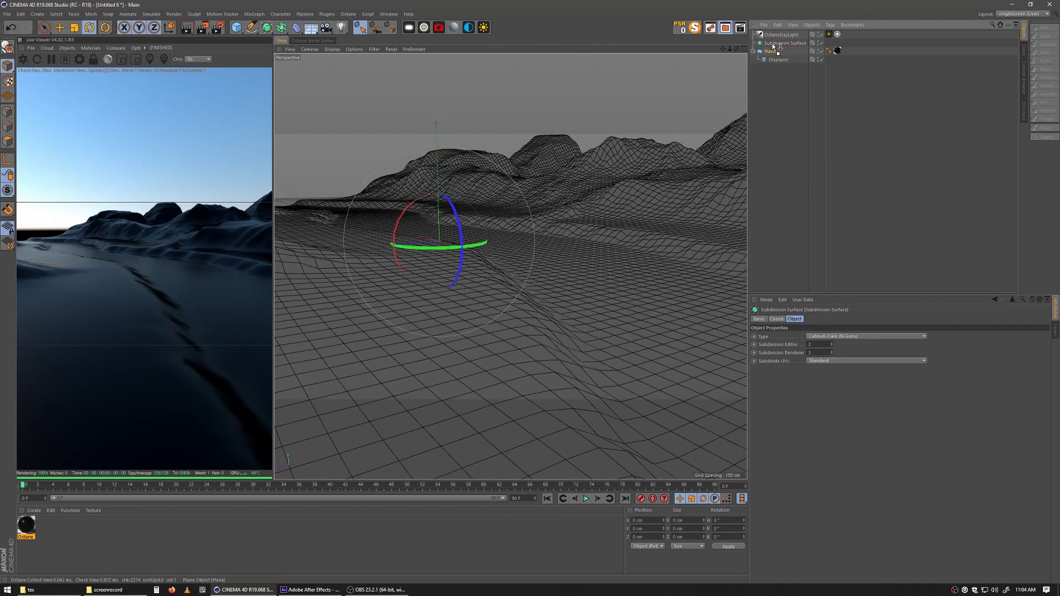
left_click_drag(775, 46, 776, 44)
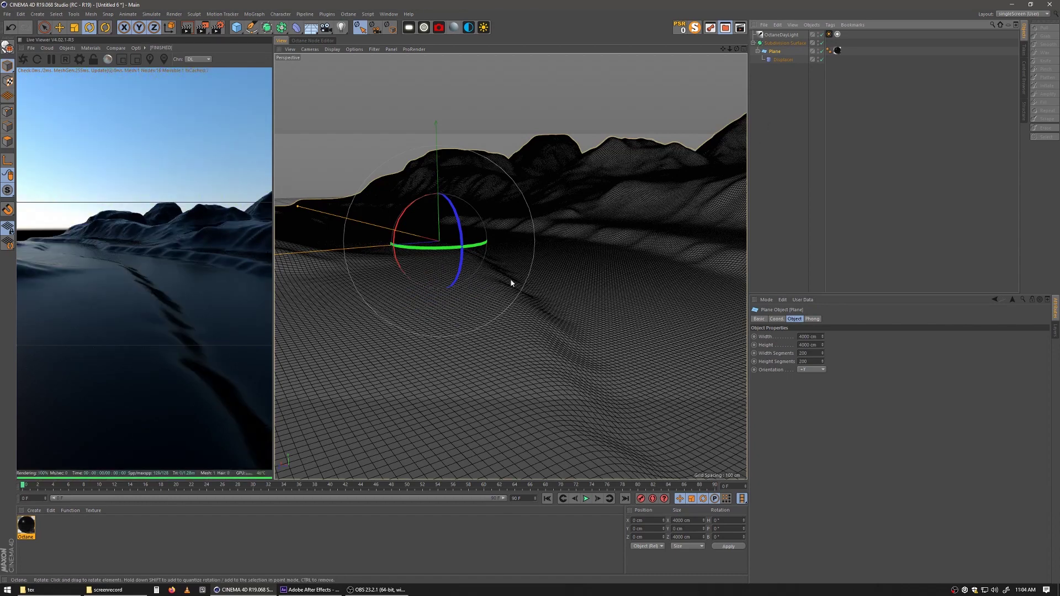
- Examine the subdivided terrain from several angles in the viewport and the live render
left_click_drag(557, 334, 329, 350, "alt")
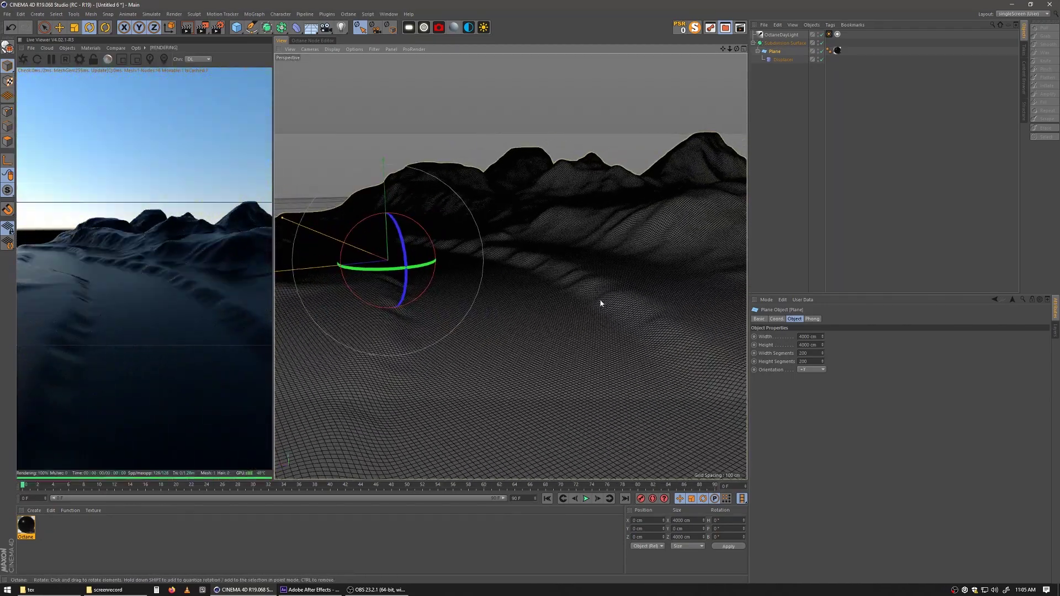
left_click_drag(601, 299, 403, 315, "alt")
left_click_drag(472, 290, 575, 295, "alt")
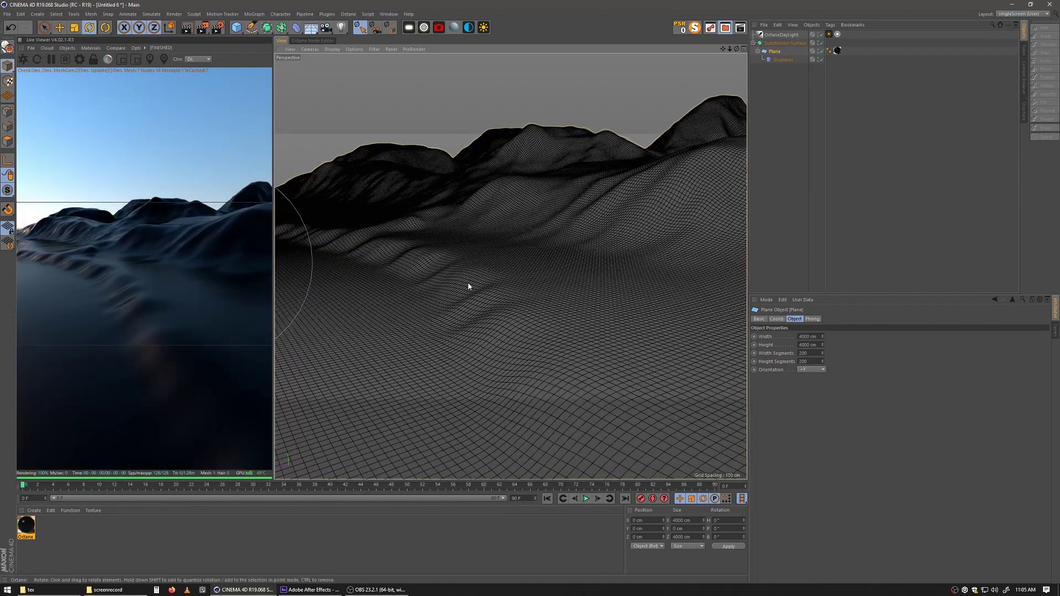
left_click_drag(418, 289, 629, 293, "alt")
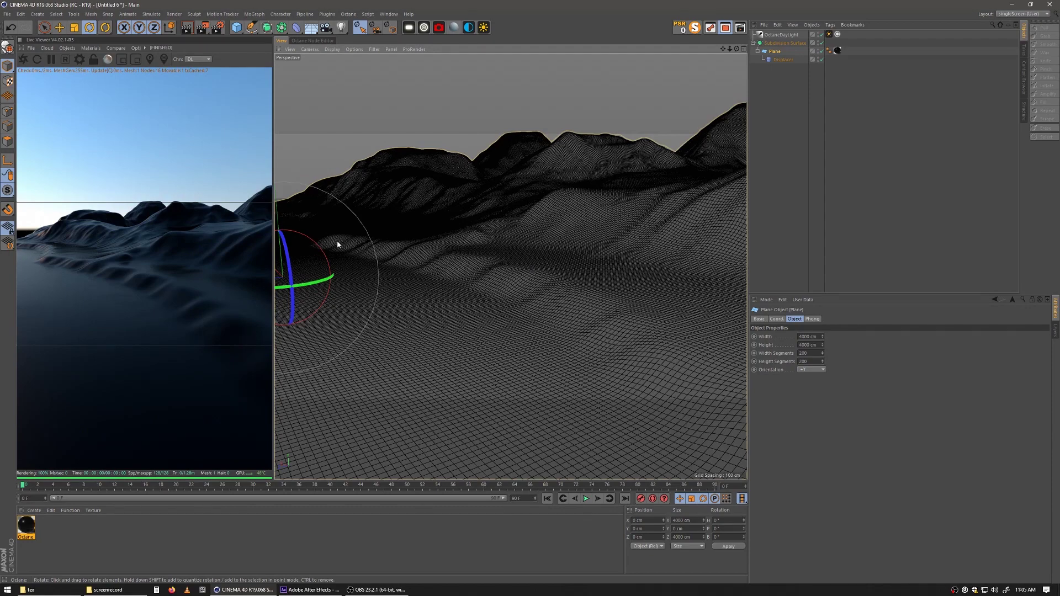
left_click_drag(385, 298, 700, 258, "alt")
left_click(794, 137)
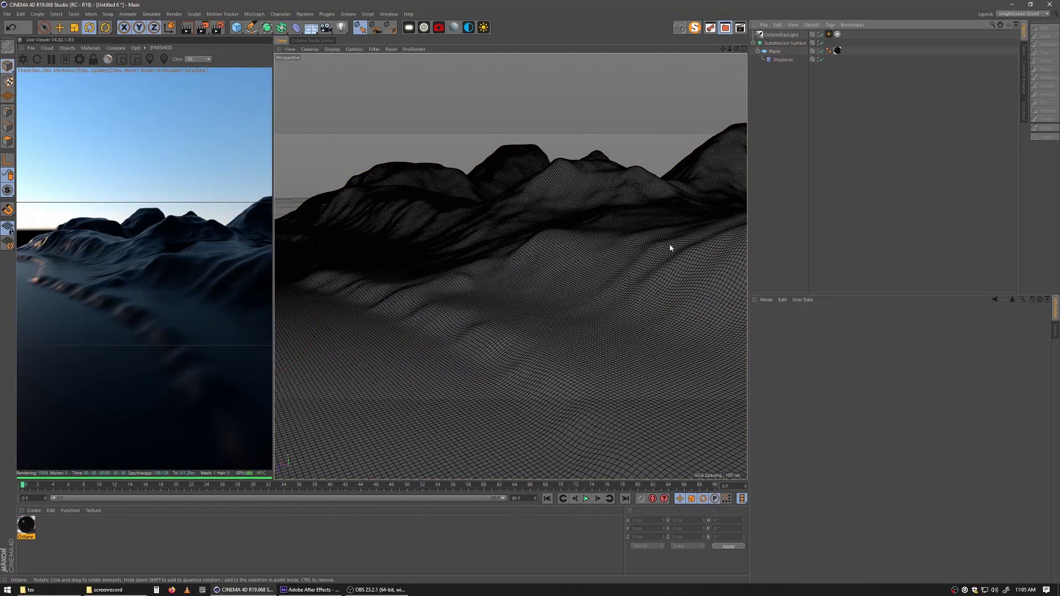
left_click_drag(381, 324, 444, 336, "alt")
right_click_drag(444, 337, 563, 317, "alt")
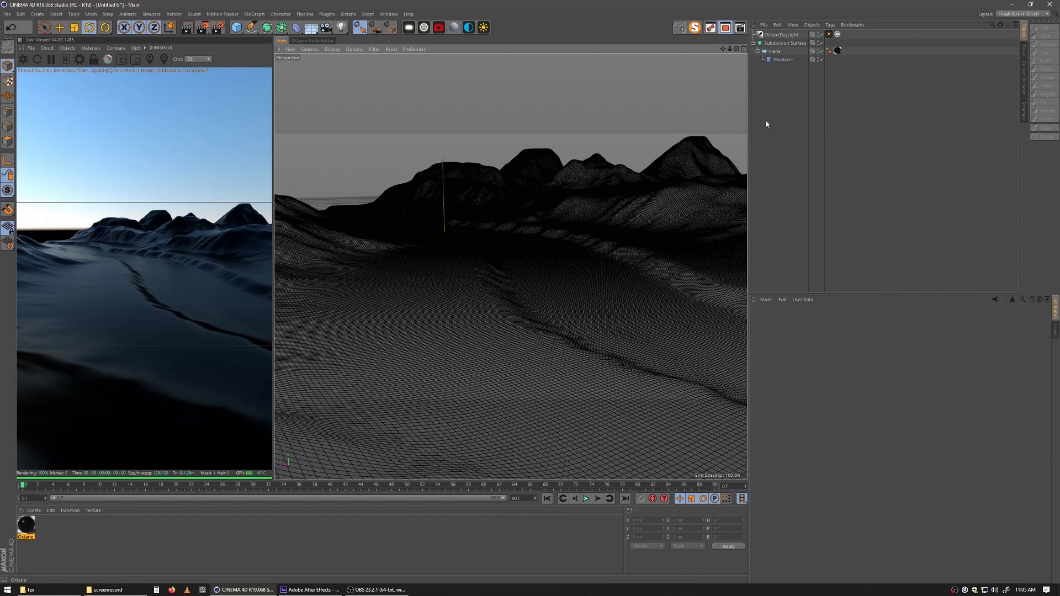
- Move the Displacer out of the Plane so it sits beside it, directly under the Subdivision Surface
left_click(781, 59)
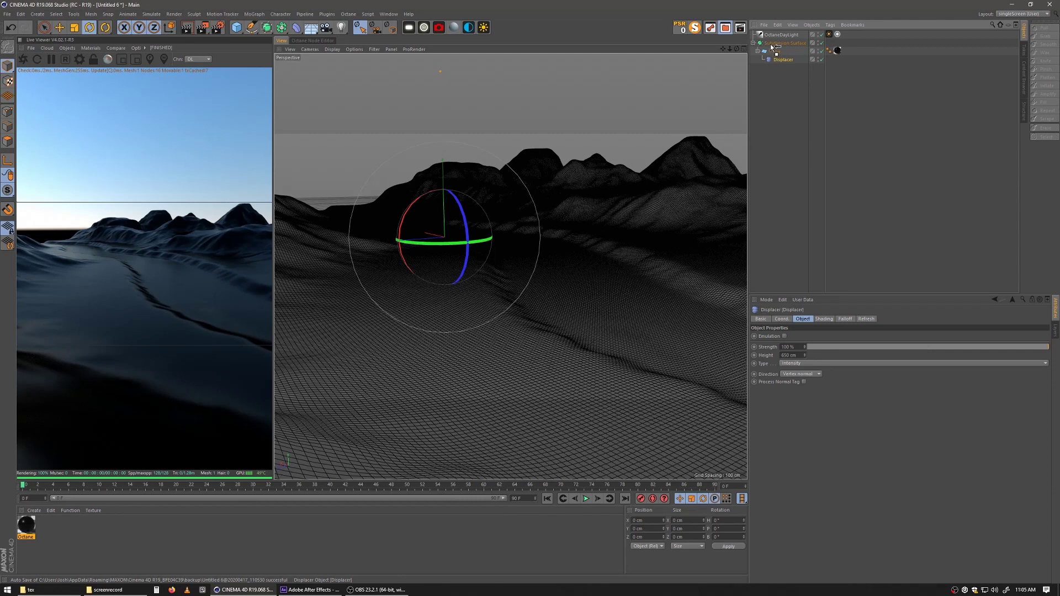
left_click_drag(773, 47, 774, 48)
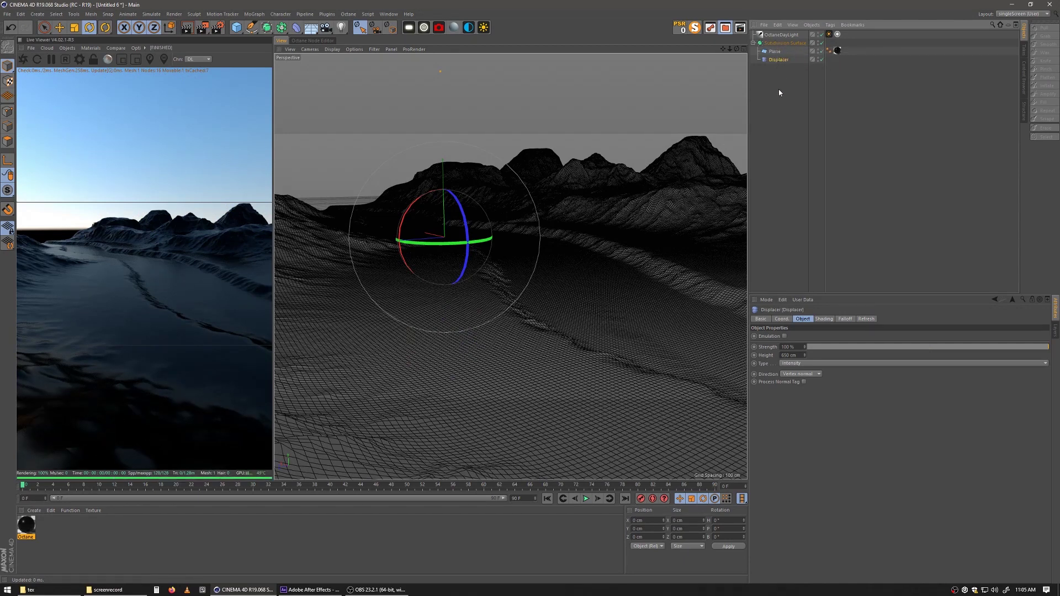
mouse_move(548, 293)
left_mouse_down("alt")
mouse_move(452, 288)
mouse_move(652, 263)
mouse_move(655, 193)
mouse_move(561, 239)
mouse_move(617, 249)
mouse_move(452, 251)
mouse_move(343, 303)
mouse_move(401, 290)
mouse_move(469, 300)
mouse_move(525, 326)
mouse_move(530, 350)
mouse_move(304, 283)
mouse_move(526, 270)
left_mouse_up("alt")
mouse_move(343, 324)
left_mouse_down("alt")
mouse_move(462, 324)
mouse_move(445, 276)
mouse_move(582, 288)
mouse_move(329, 277)
mouse_move(545, 334)
left_mouse_up("alt")
scroll(640, 279, "up", 5)
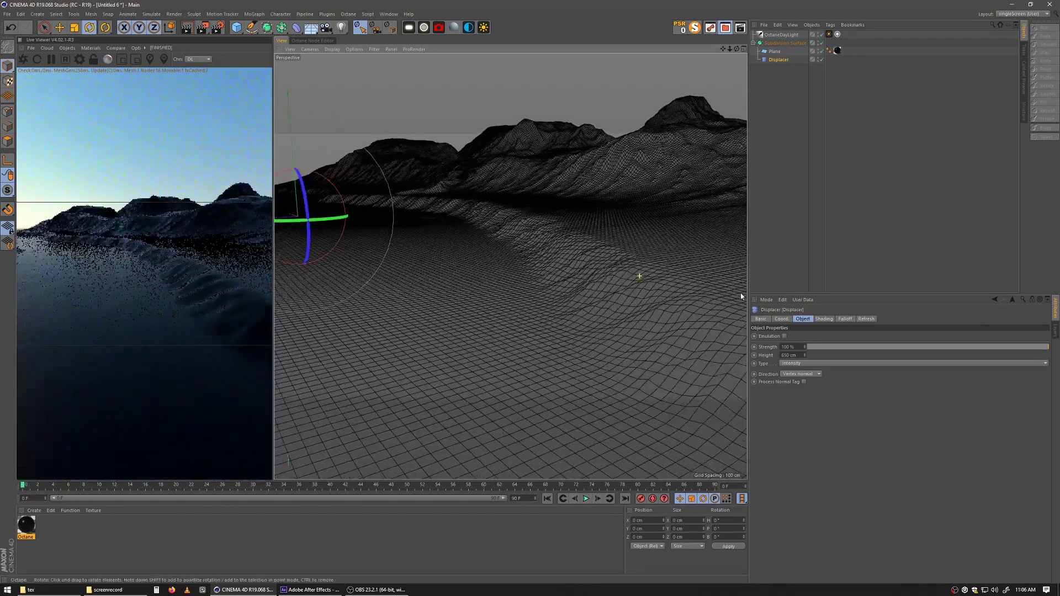
scroll(493, 291, "down", 5)
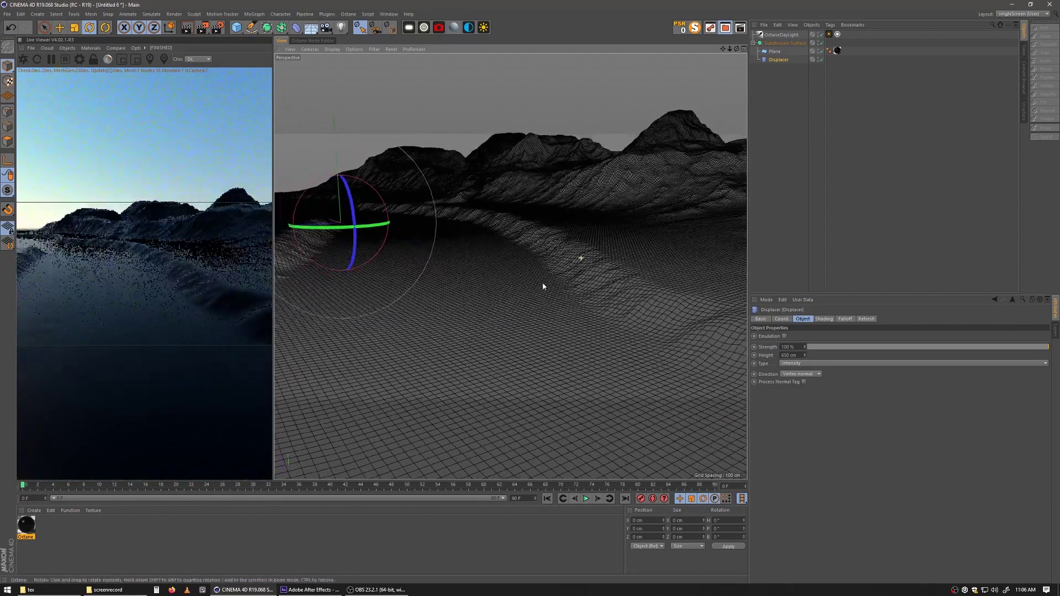
left_click_drag(318, 306, 590, 232, "alt")
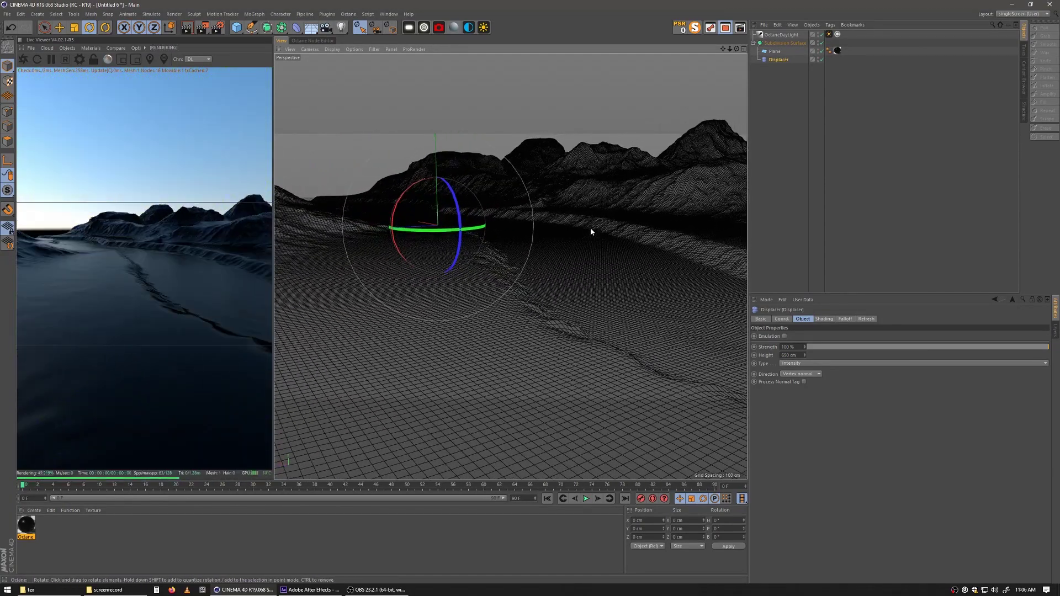
- Compare the terrain detail with the Subdivision Surface disabled and re-enabled
left_click(820, 43)
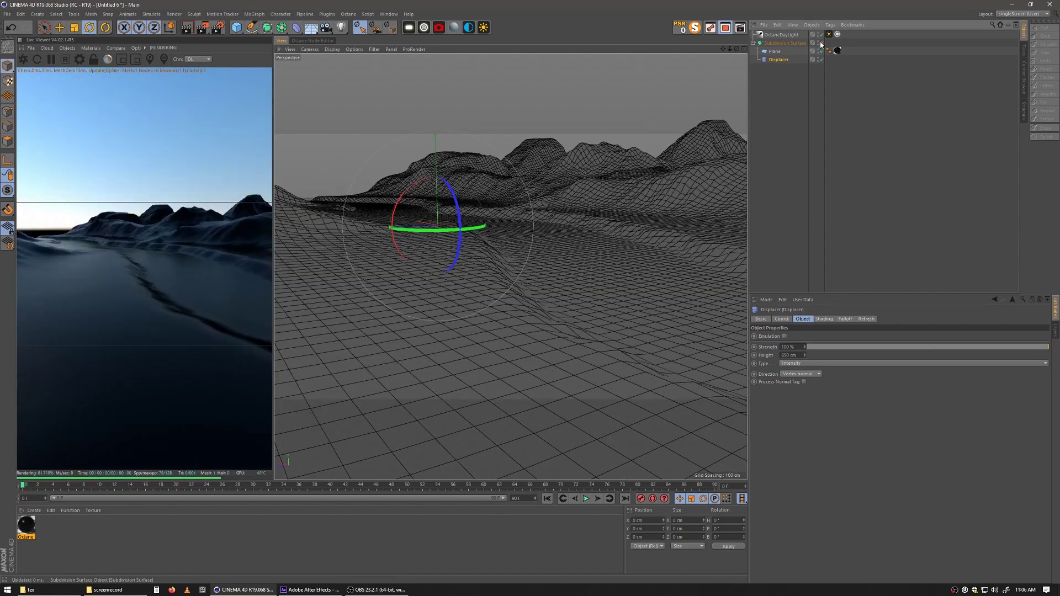
left_click(820, 44)
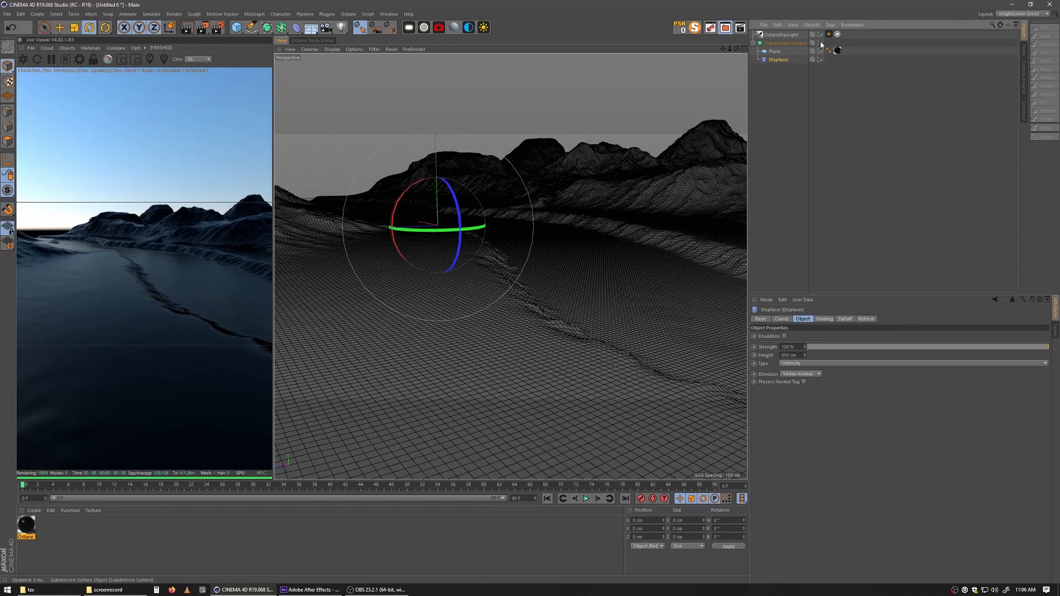
left_click_drag(286, 333, 470, 300, "alt")
left_click_drag(379, 246, 438, 277, "alt")
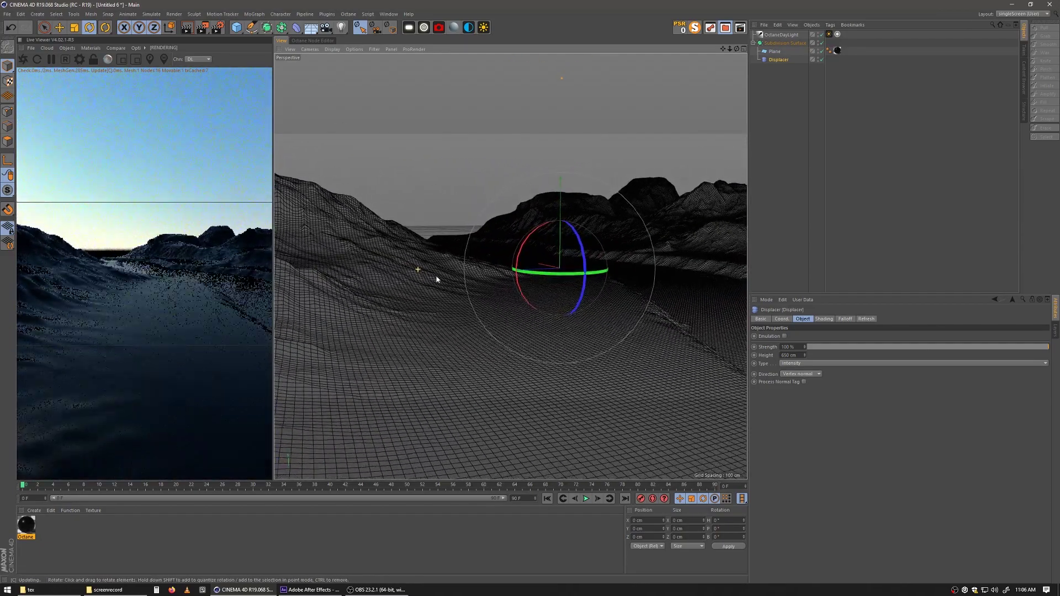
- Set the Plane's width segments and height segments to 400
left_click(773, 52)
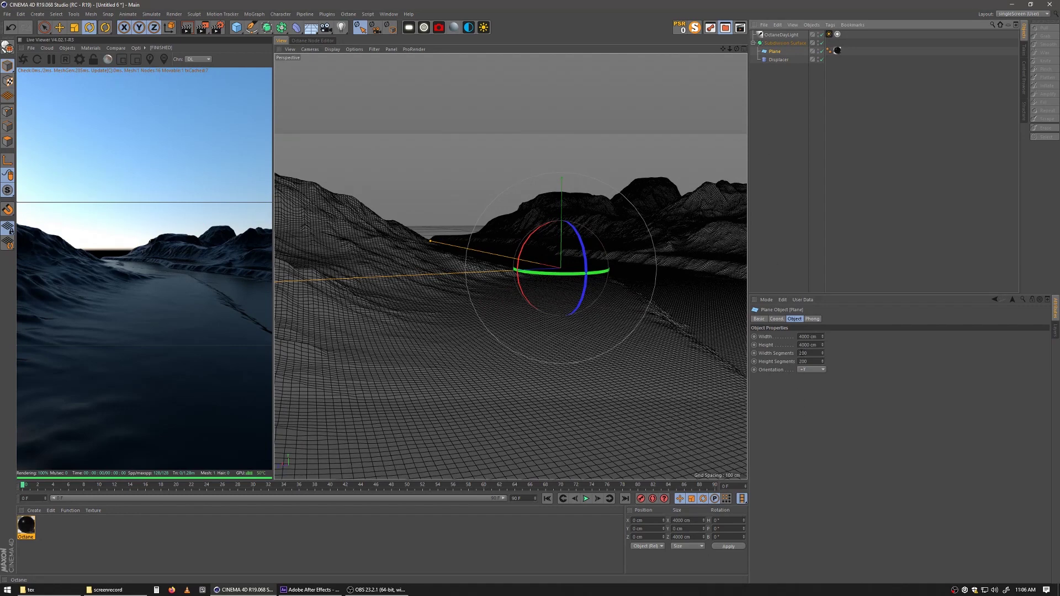
left_click(799, 353)
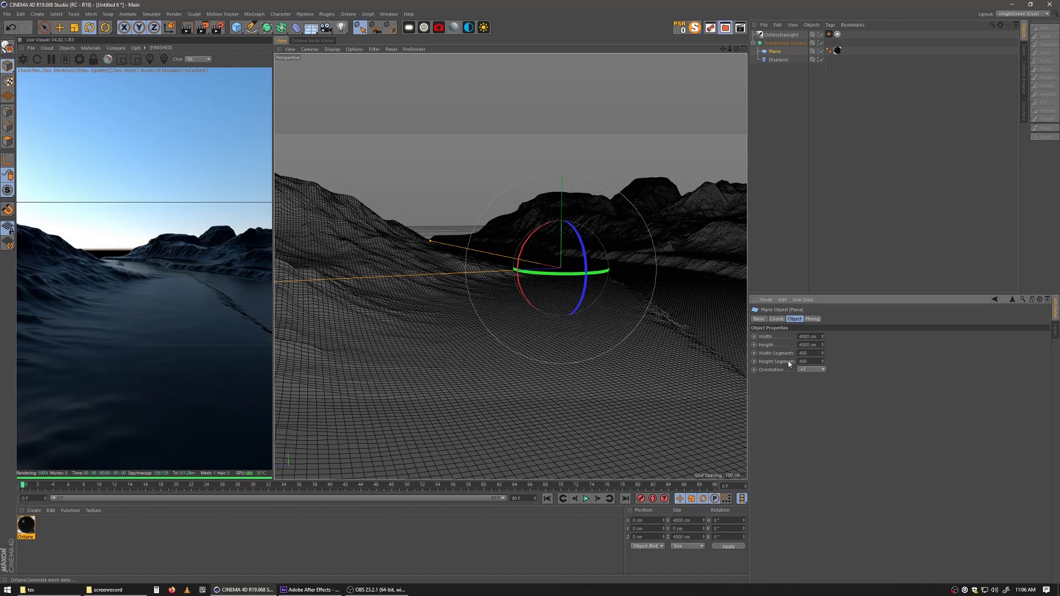
key("Return")
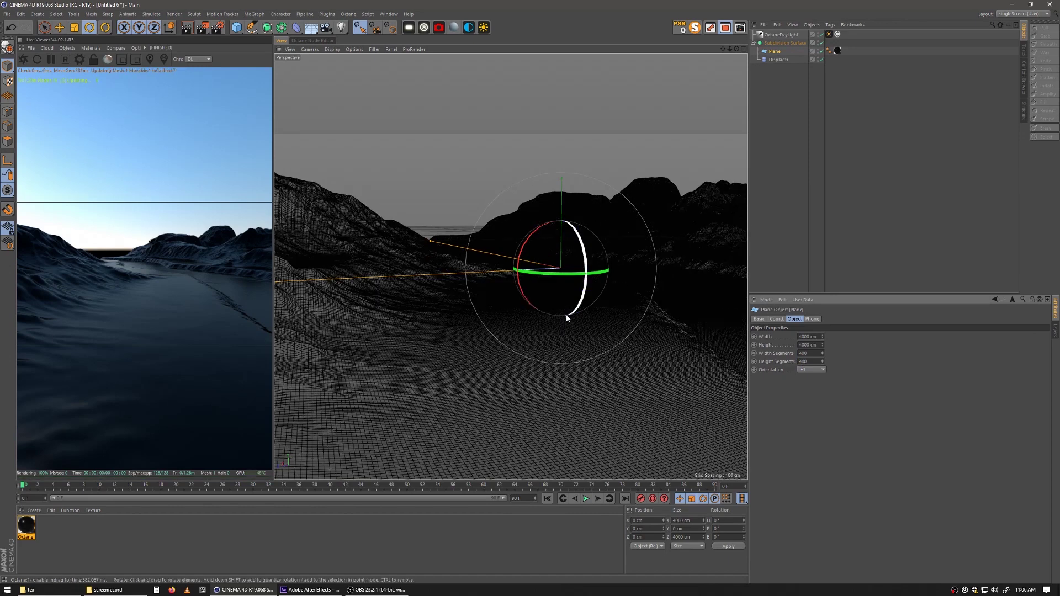
left_click_drag(403, 292, 364, 248, "alt")
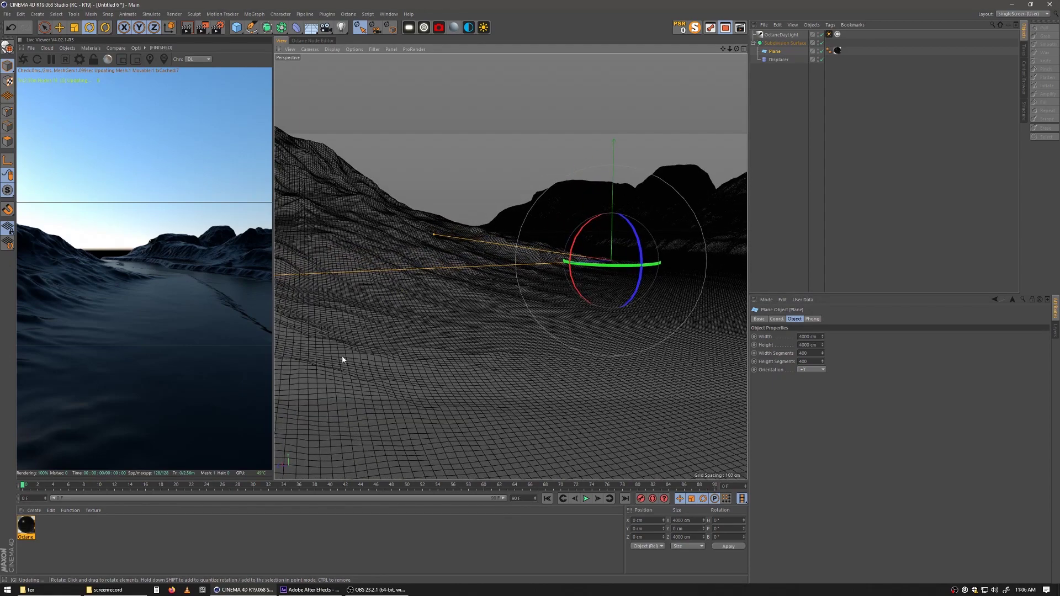
left_click_drag(628, 343, 458, 310, "alt")
left_click_drag(352, 269, 347, 300, "alt")
left_click_drag(402, 324, 530, 337, "alt")
left_click_drag(440, 310, 591, 360, "alt")
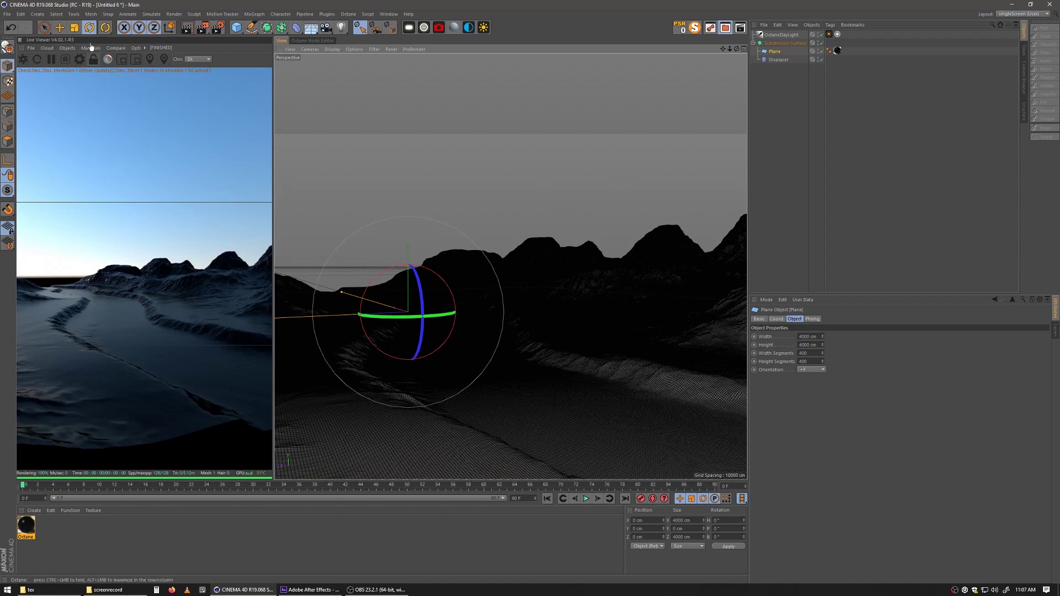
- Add an Octane Scatter object with a Forester Rock nested as its child
left_click(66, 48)
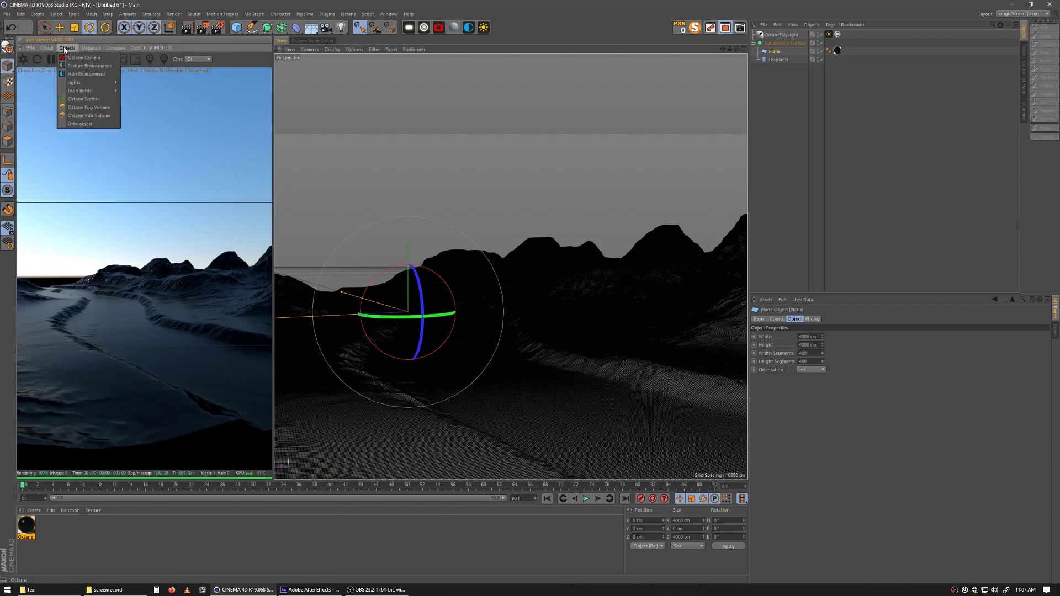
left_click(84, 98)
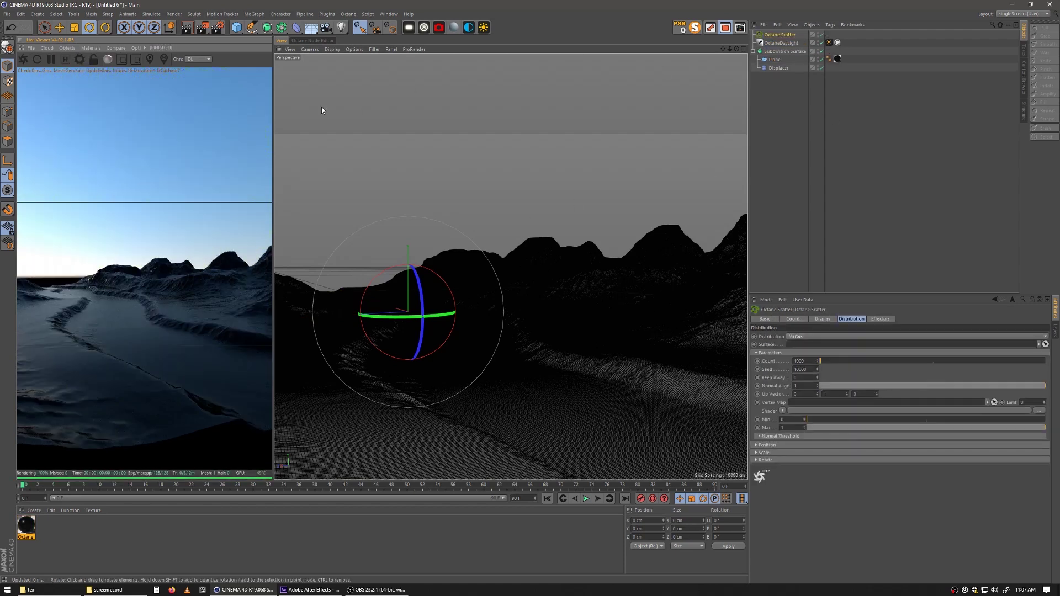
left_click(345, 17)
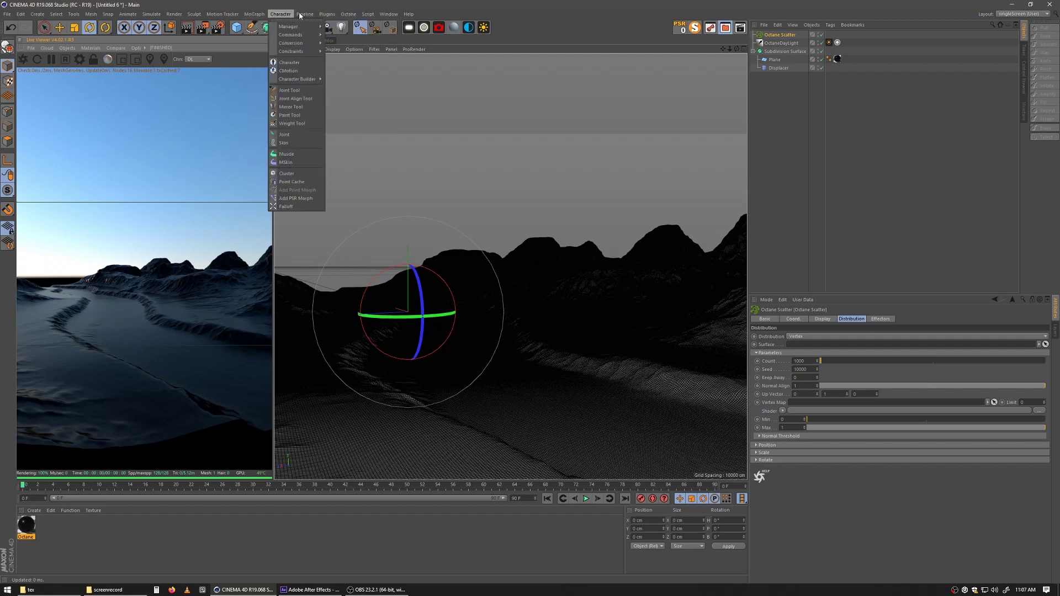
mouse_move(314, 13)
mouse_move(345, 20)
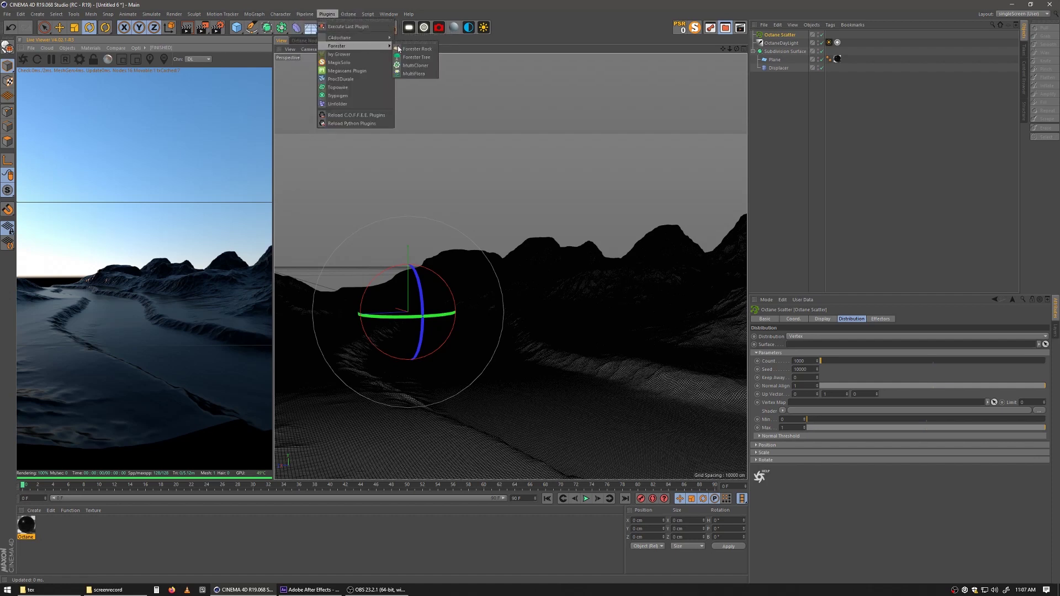
left_click(417, 48)
left_click(847, 184)
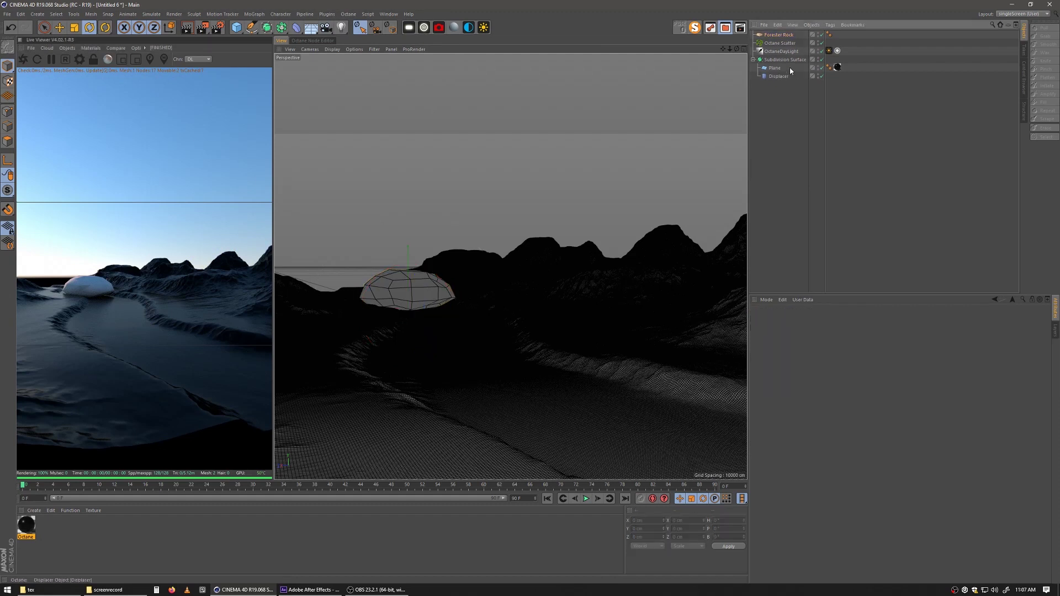
left_click_drag(778, 47, 780, 44)
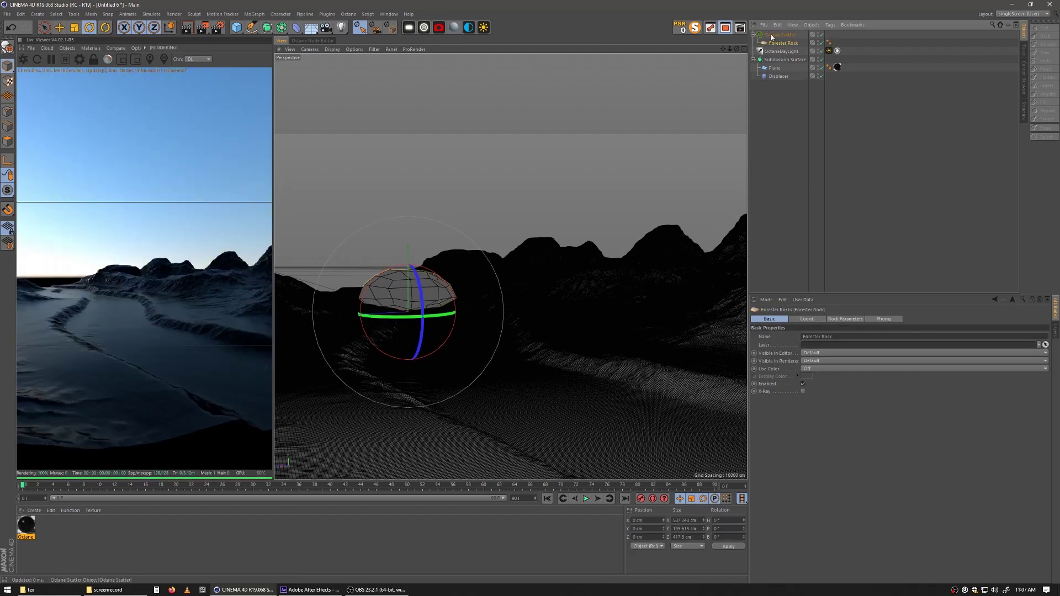
- Set the Forester Rock's size to 0.23 and viewport subdivisions to 3, and increase its Deformation Level 2 strength
left_click(779, 44)
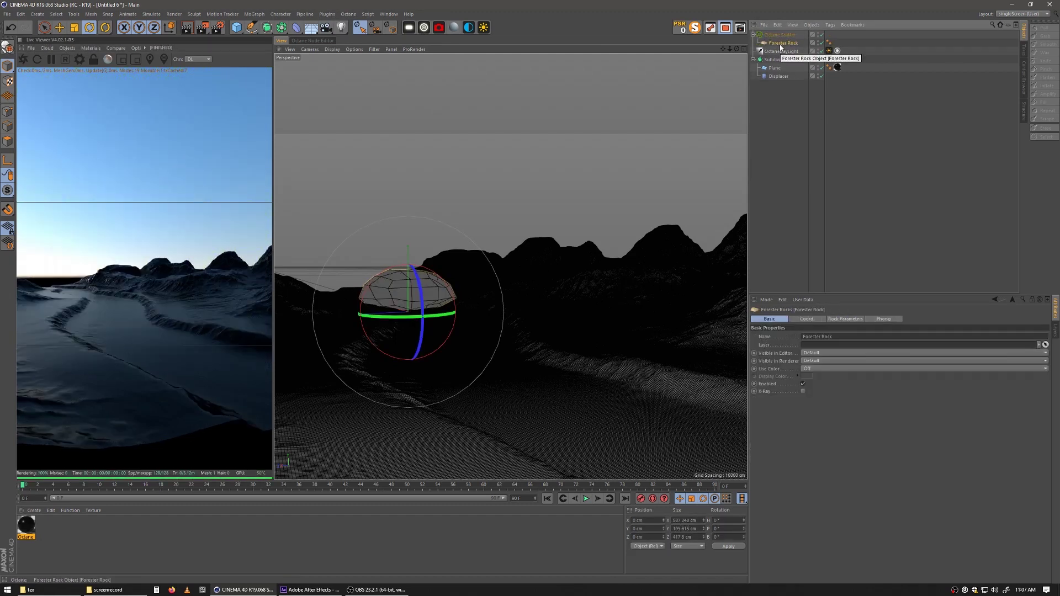
left_click(840, 319)
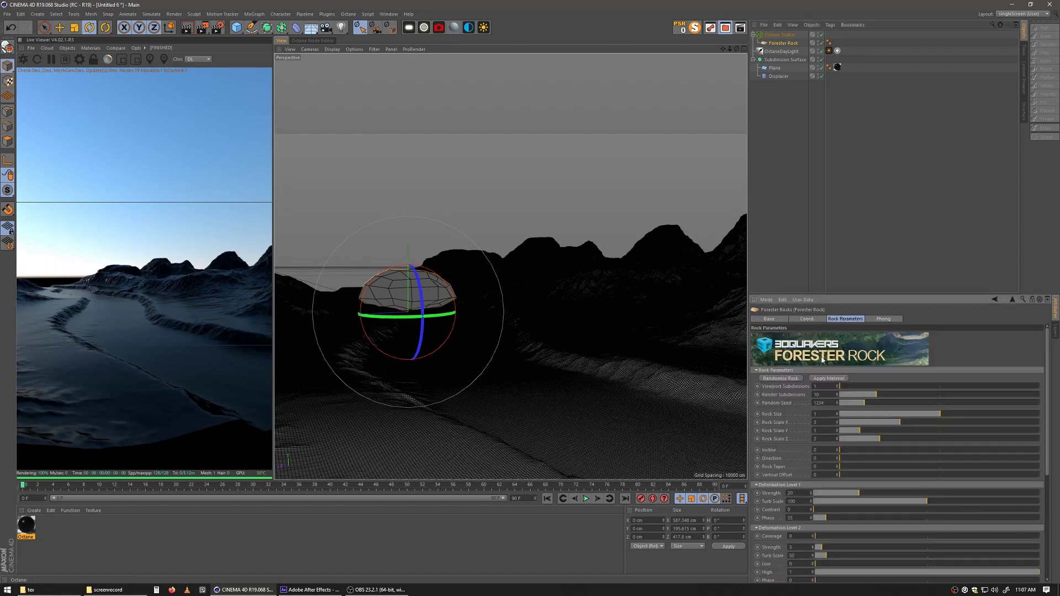
mouse_move(851, 414)
left_mouse_down()
mouse_move(897, 414)
mouse_move(863, 414)
left_mouse_up()
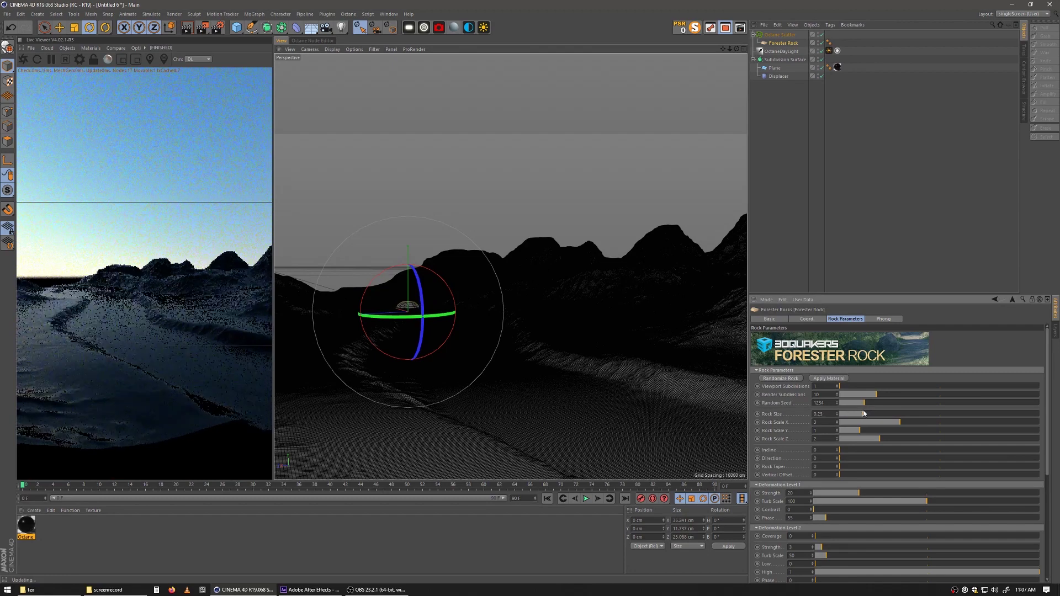
left_click(943, 386)
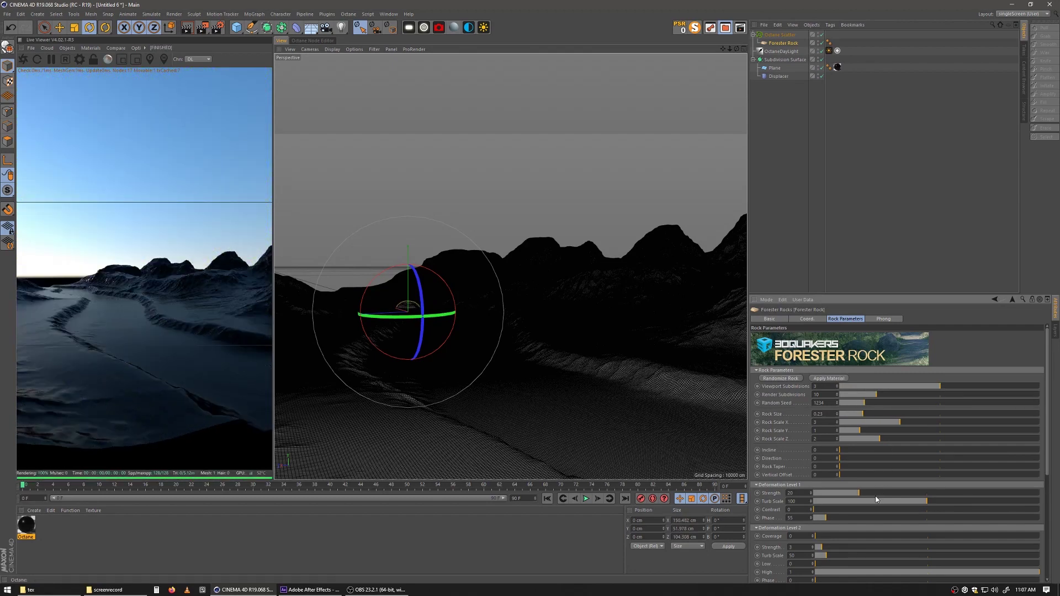
left_click_drag(864, 549, 872, 547)
left_click(790, 195)
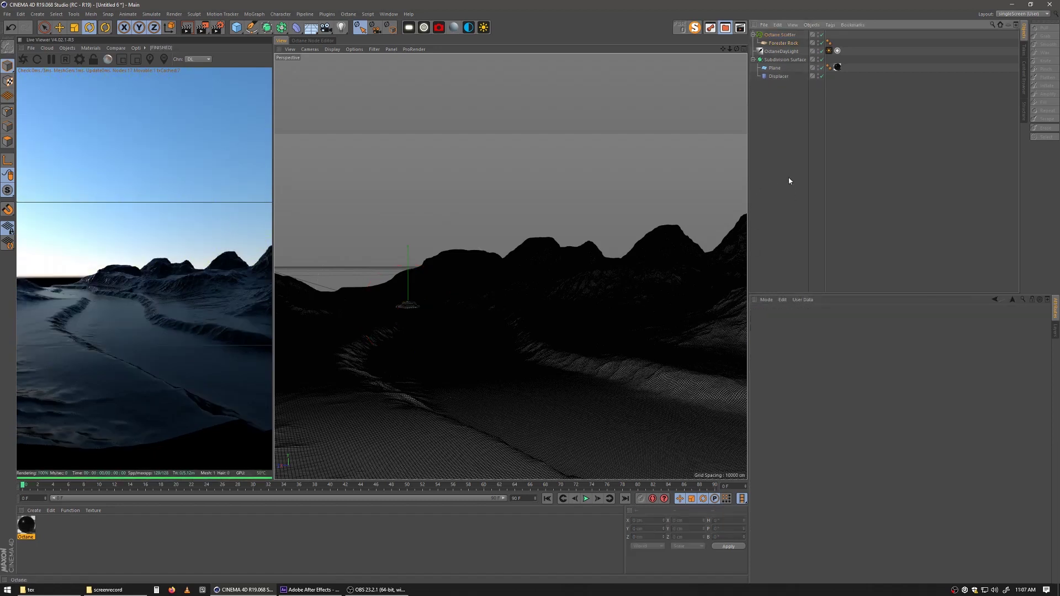
- Assign the Subdivision Surface as the Octane Scatter's distribution surface
left_click(781, 34)
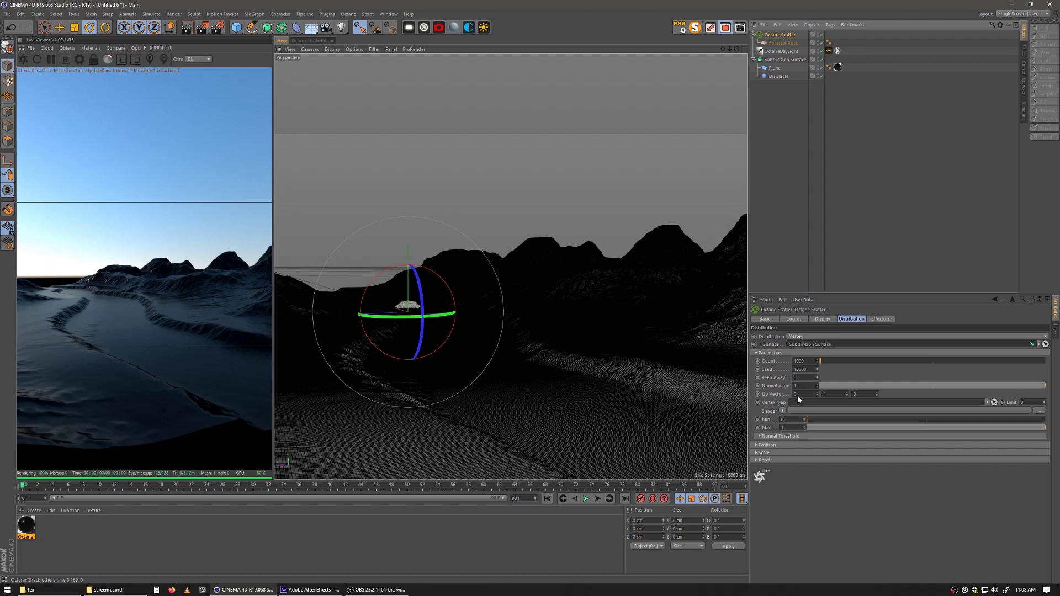
- Distribute the Octane Scatter by Surface and reduce the Forester Rock's size to 0.05
key("ctrl+z")
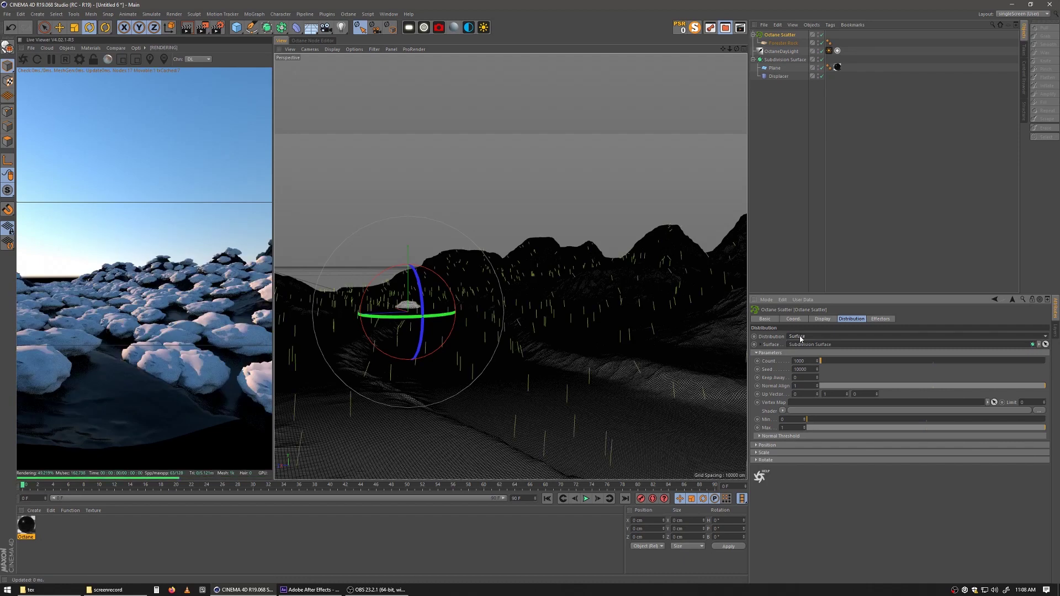
left_click(782, 43)
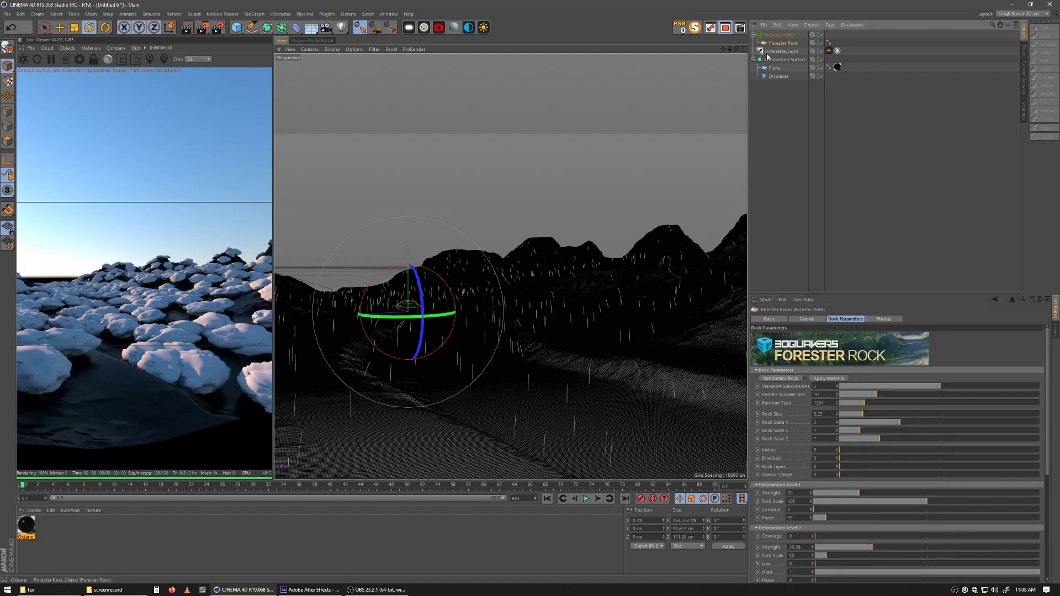
left_click(74, 27)
left_click_drag(492, 258, 492, 257)
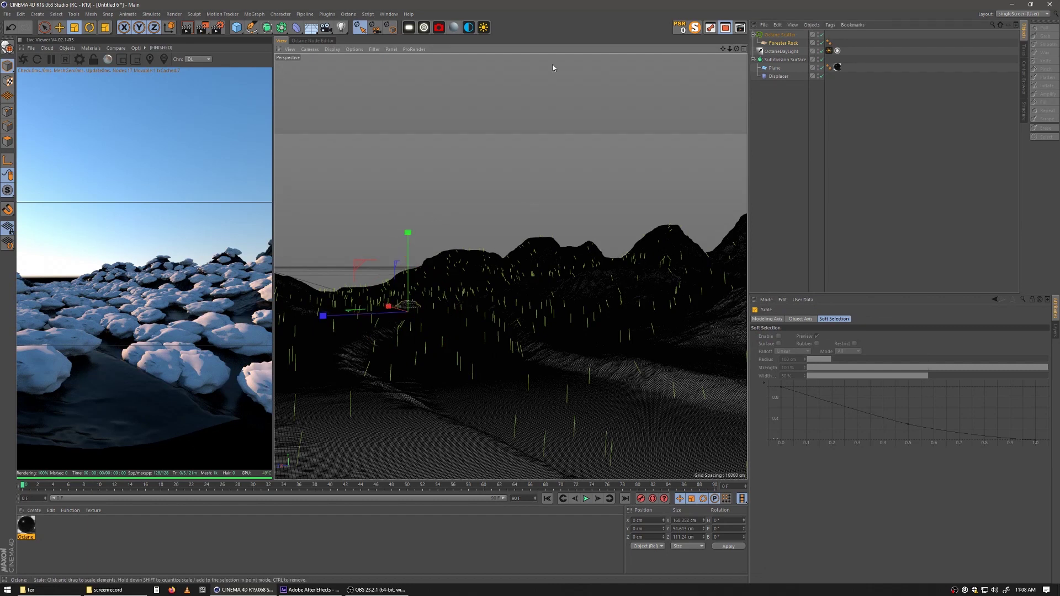
left_click(776, 44)
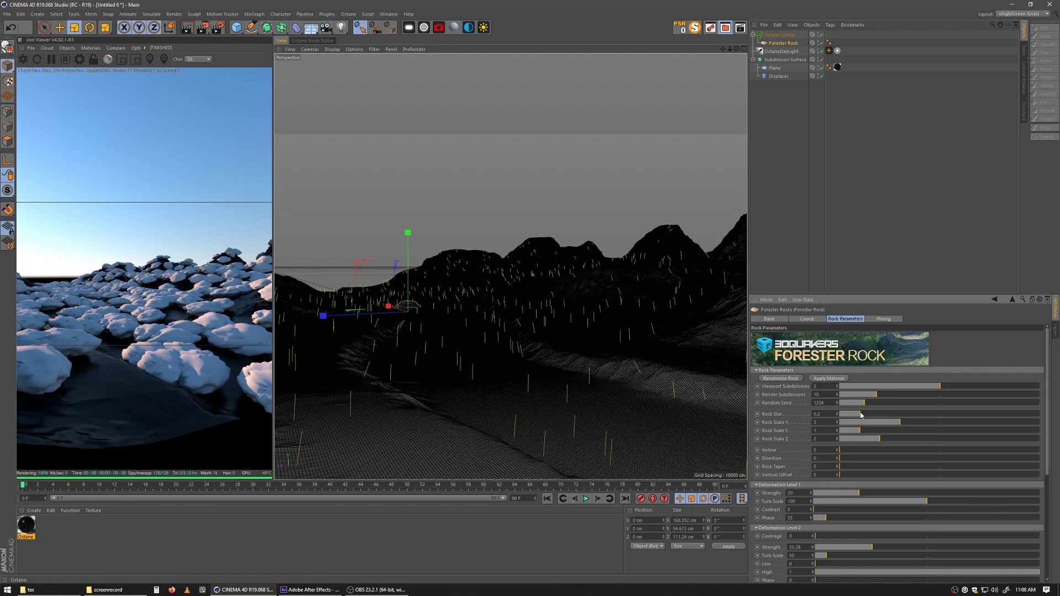
left_click_drag(848, 415, 845, 414)
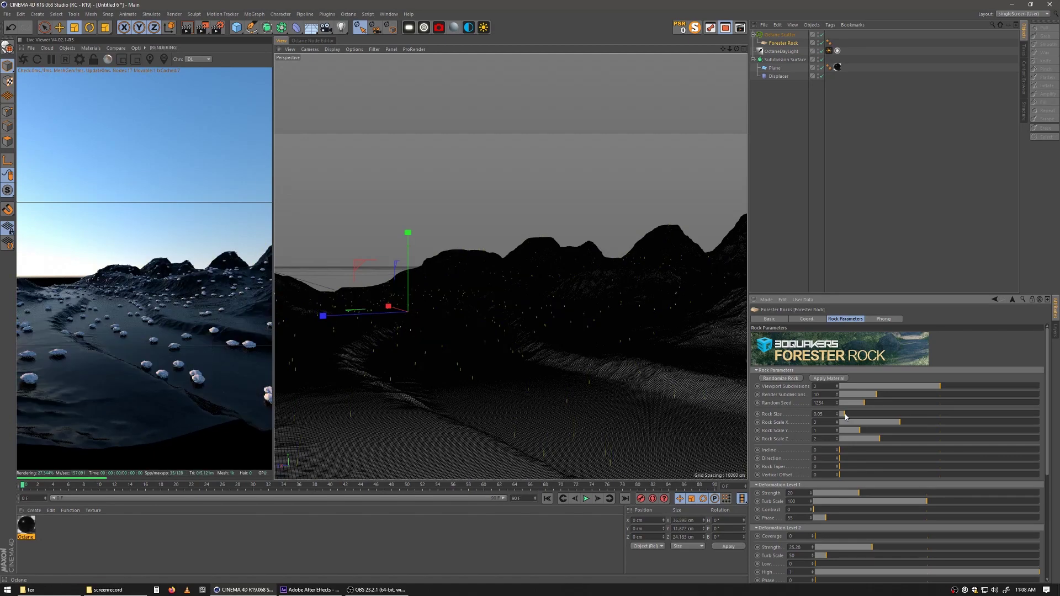
- Examine how the small rocks are scattered over the terrain from several angles
left_click_drag(462, 350, 532, 305, "alt")
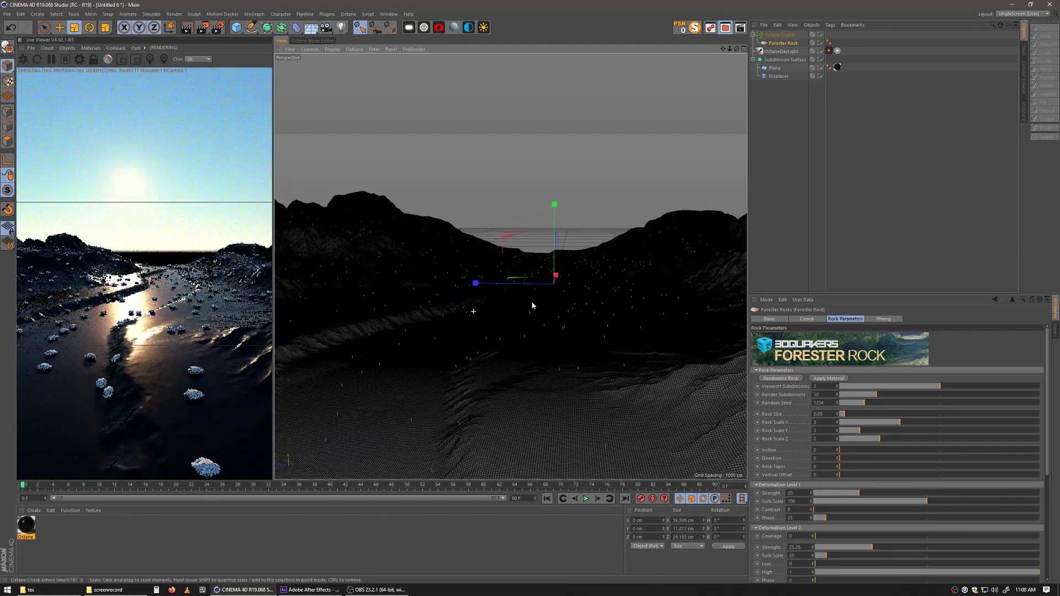
left_click_drag(372, 303, 515, 356, "alt")
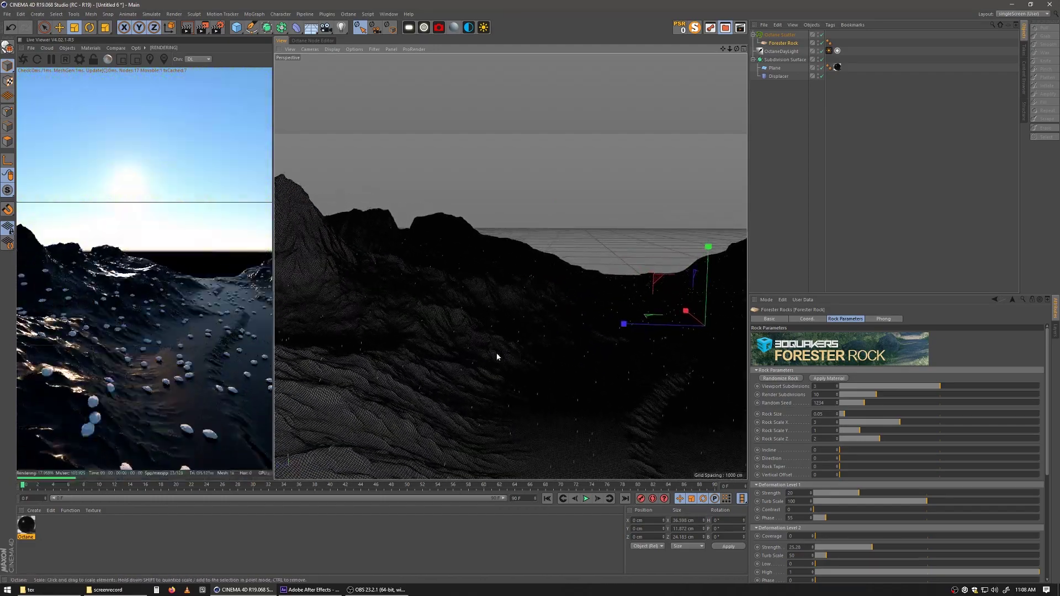
left_click_drag(358, 385, 471, 344, "alt")
left_click_drag(459, 360, 558, 331, "alt")
left_click_drag(364, 340, 310, 339, "alt")
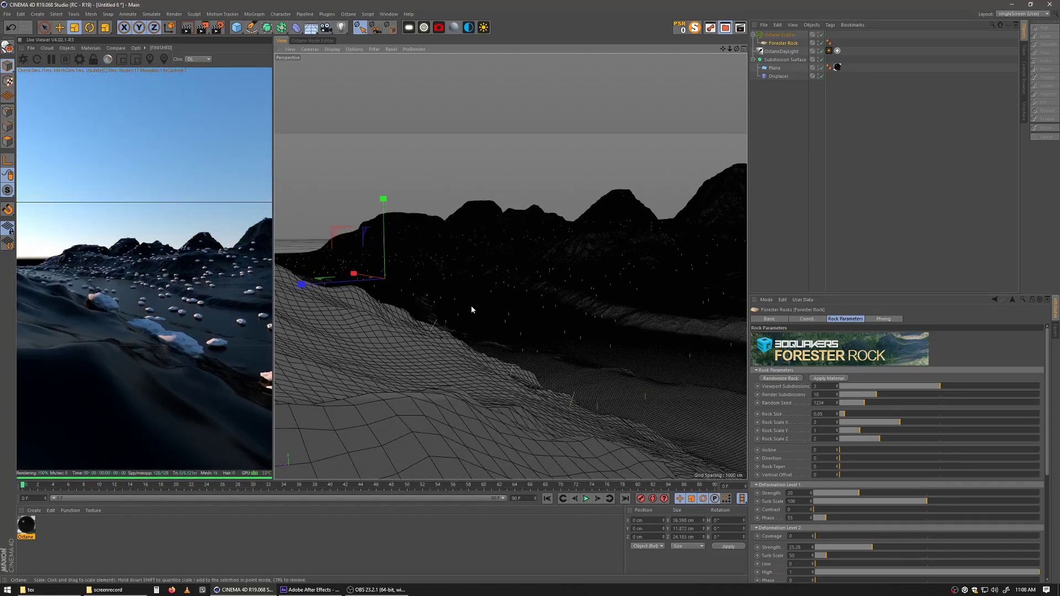
left_click_drag(509, 283, 500, 325, "alt")
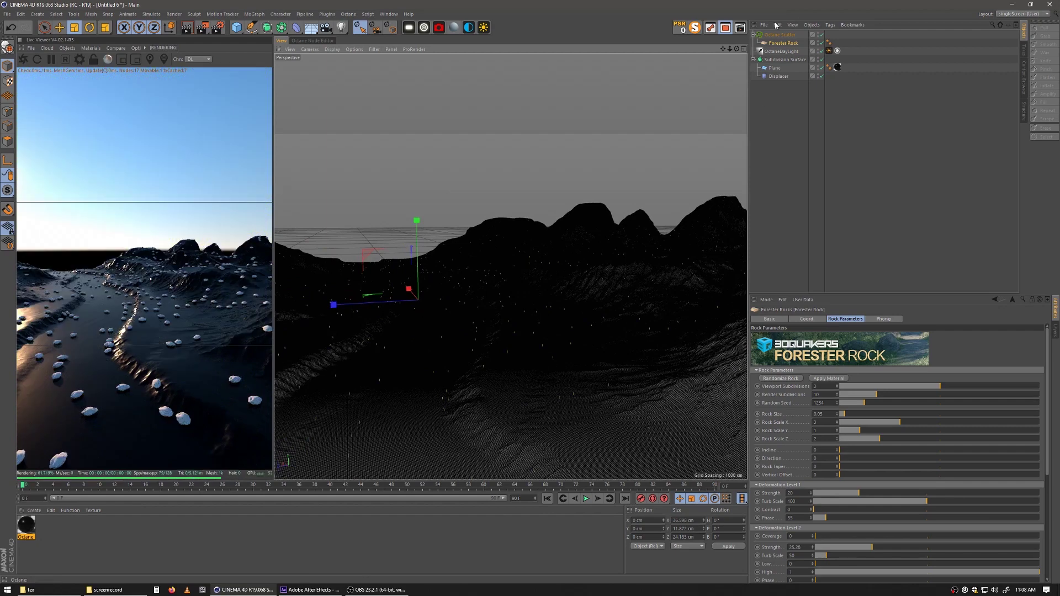
- Delete the Octane Scatter with its rock and the Subdivision Surface hierarchy, keeping only the OctaneDayLight
left_click_drag(781, 50, 767, 145)
left_click(775, 51)
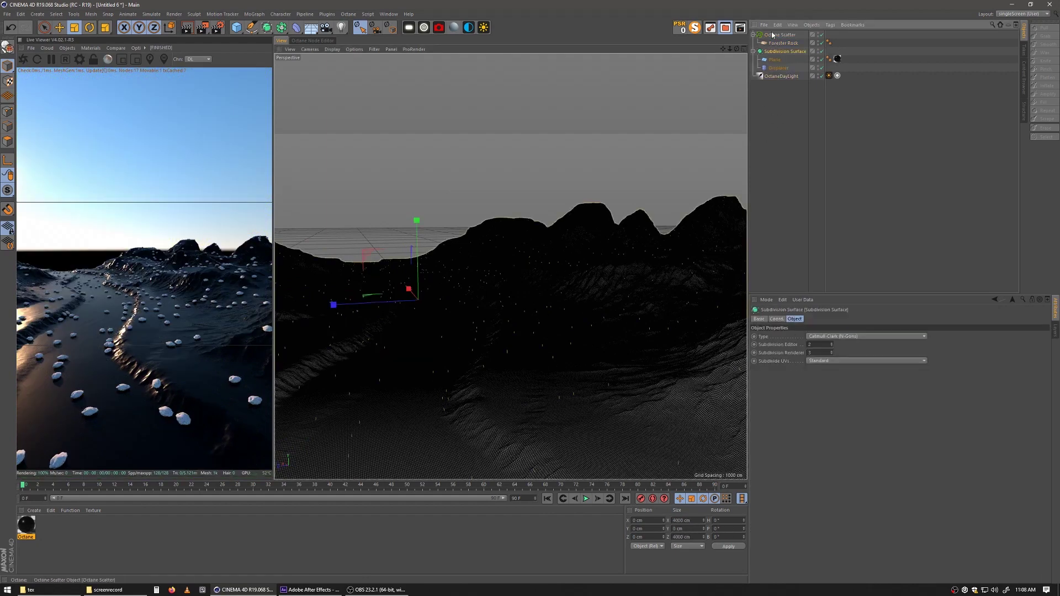
left_click(772, 34, "shift")
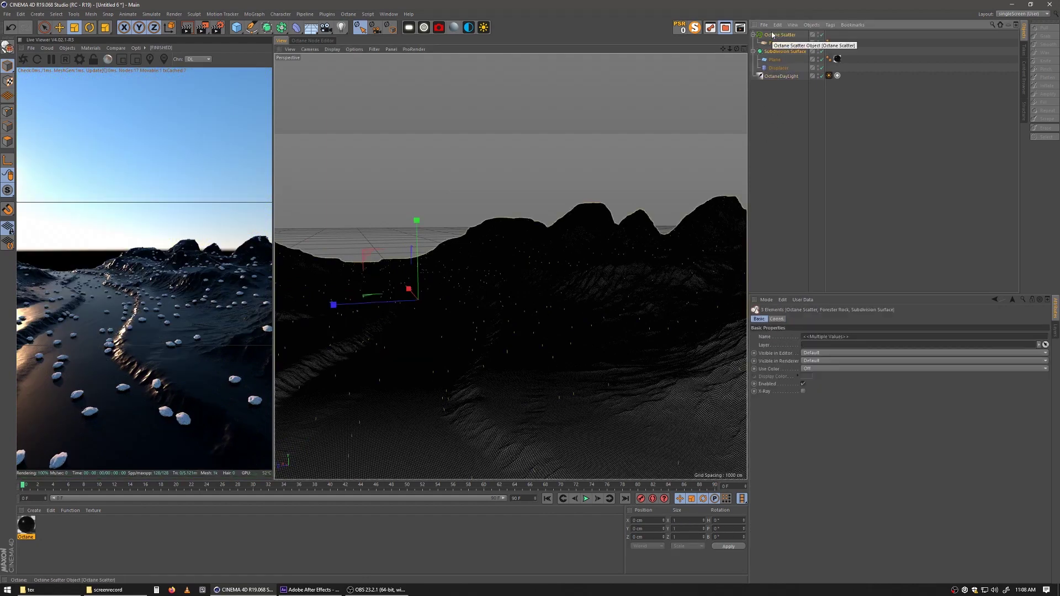
key("Delete")
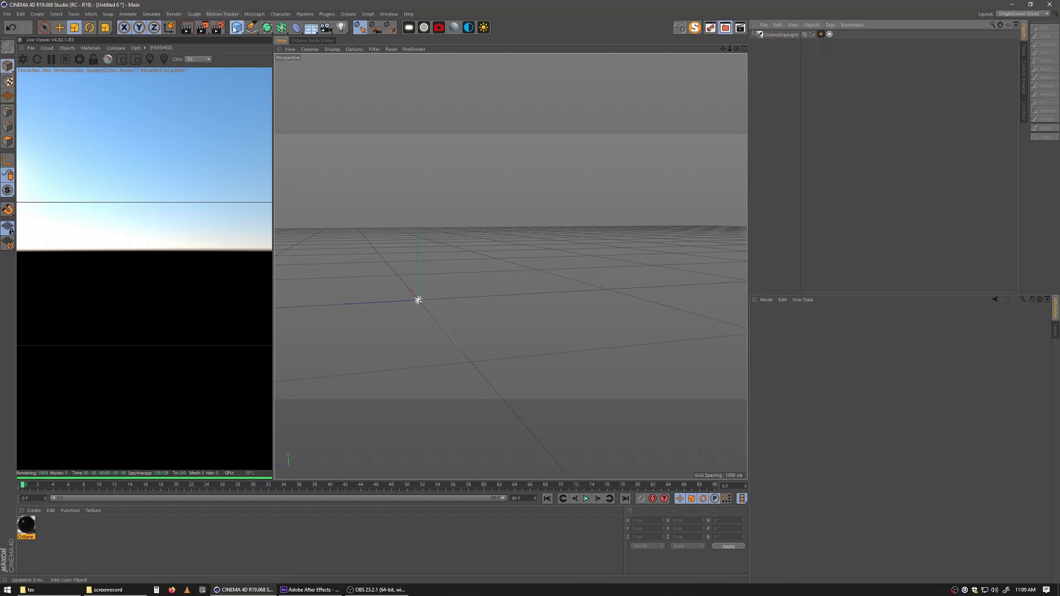
- Add a new Plane and set its width and height to 4000 cm
left_click(236, 27)
left_click(305, 54)
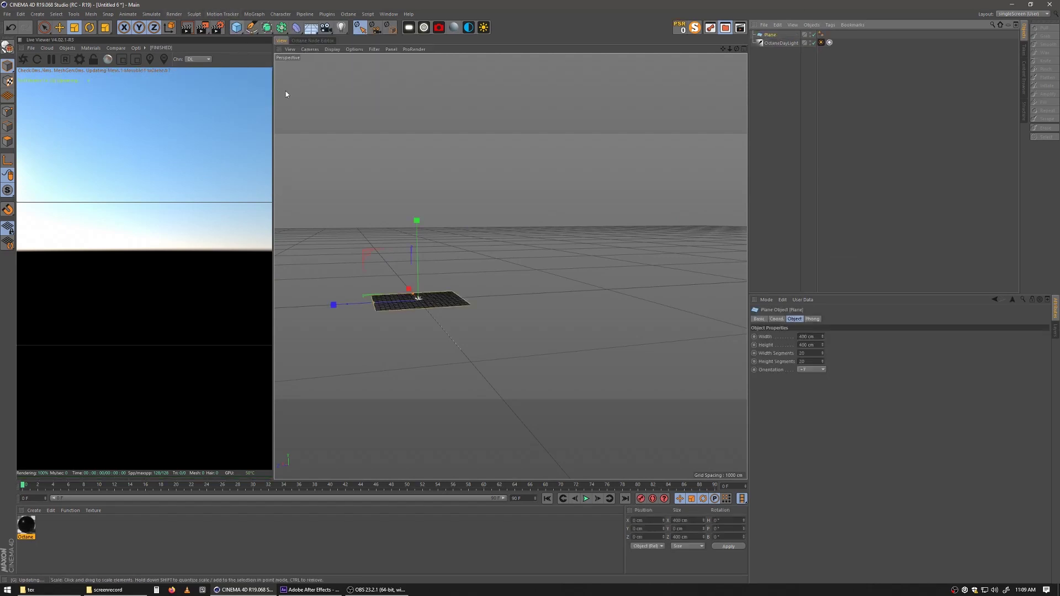
left_click(770, 35)
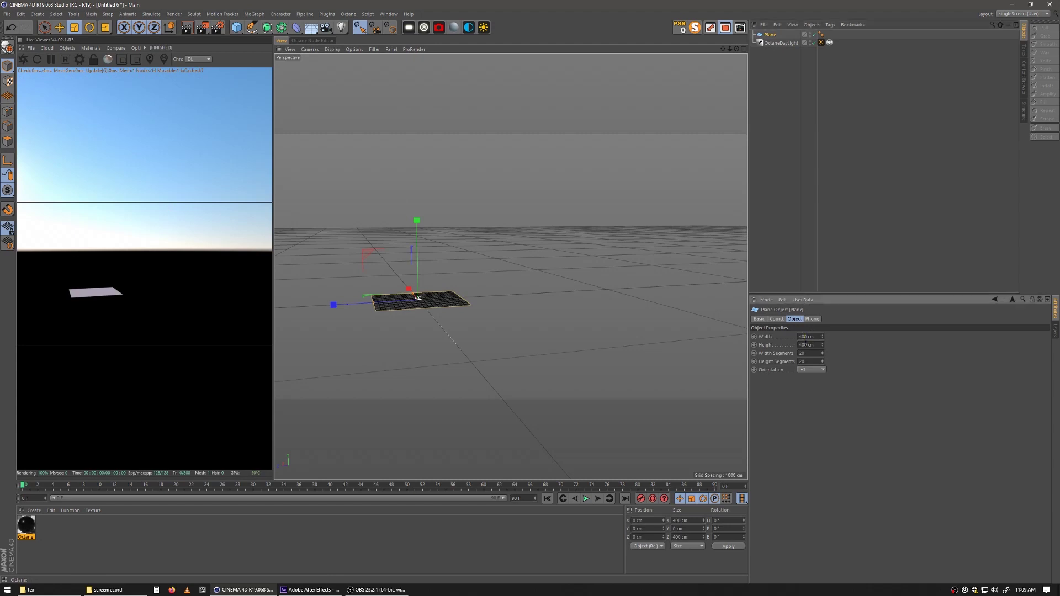
left_click(801, 345)
type("0")
key("Return")
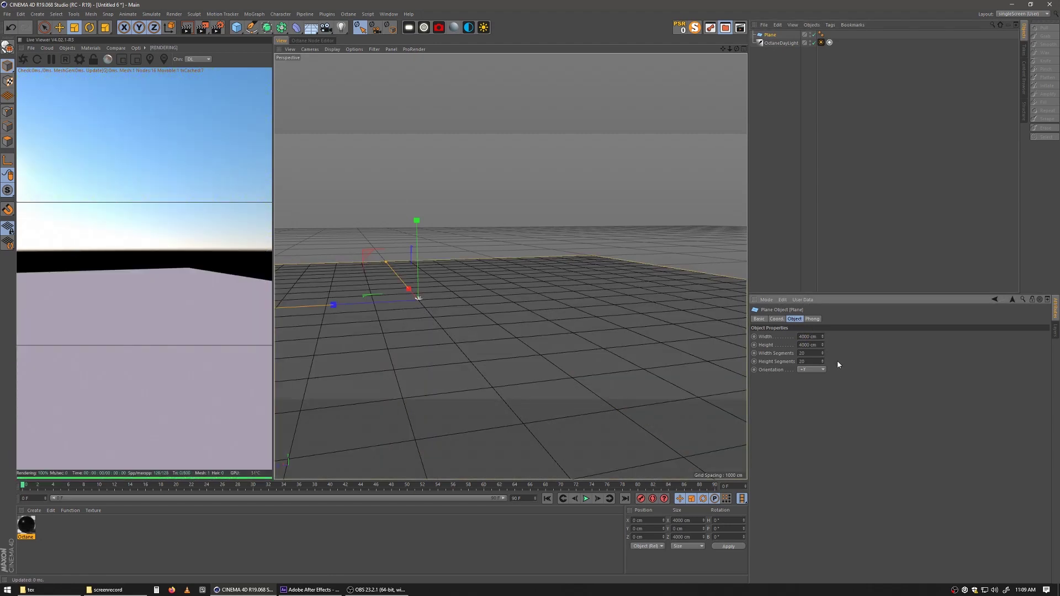
- Apply the black Octane Material to the new Plane
left_click_drag(375, 409, 463, 325, "alt")
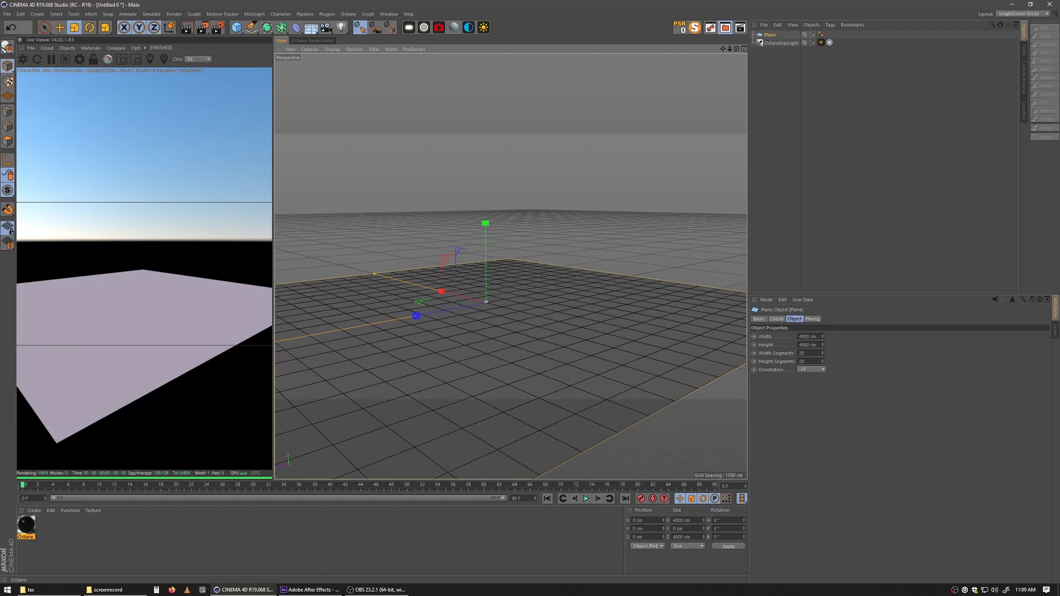
left_click_drag(504, 353, 504, 353)
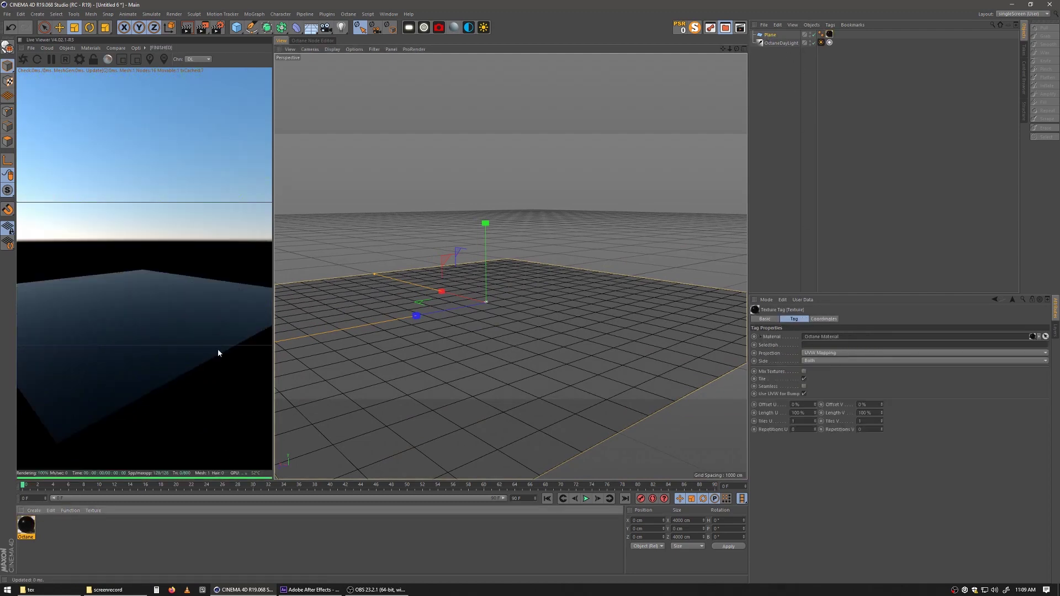
middle_click_drag(444, 301, 453, 319, "alt")
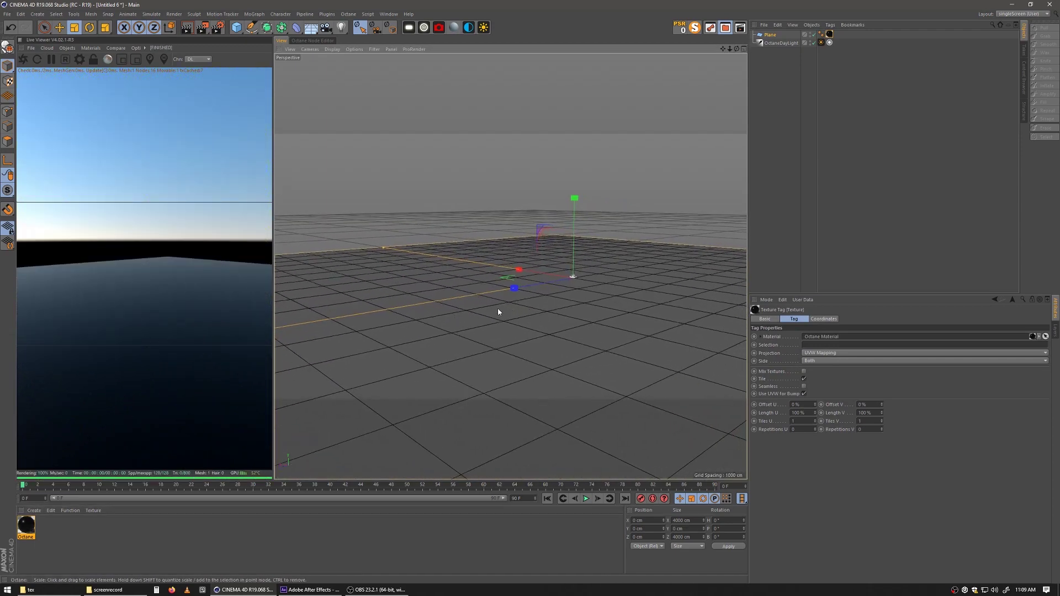
- Add a Displacement node in the Octane Node Editor and connect it to the material's Displacement input
left_click(312, 41)
left_click_drag(424, 262, 490, 288)
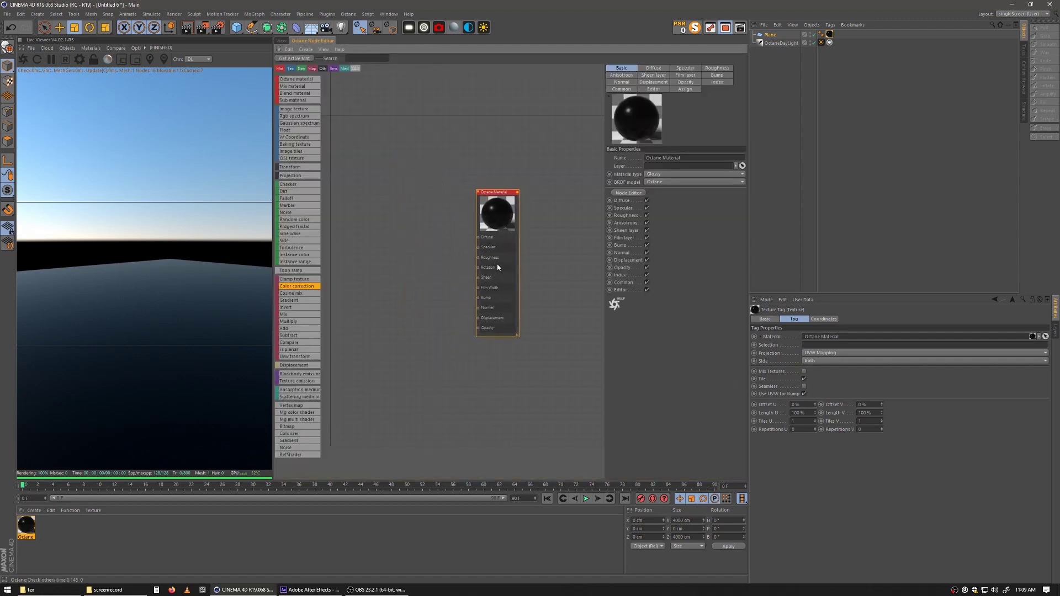
left_click(293, 365)
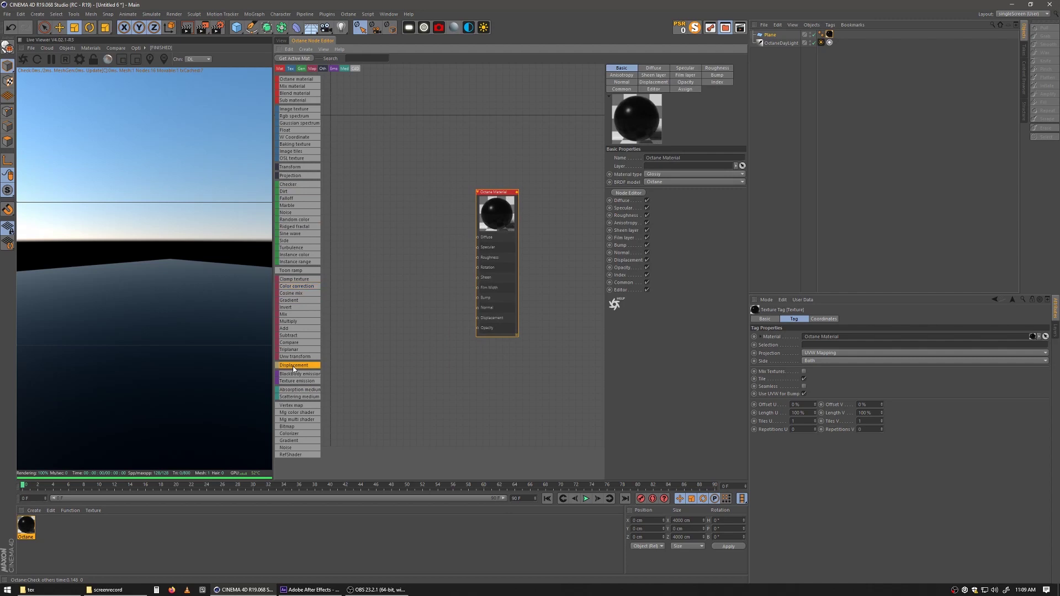
left_click(478, 318)
double_click(23, 528)
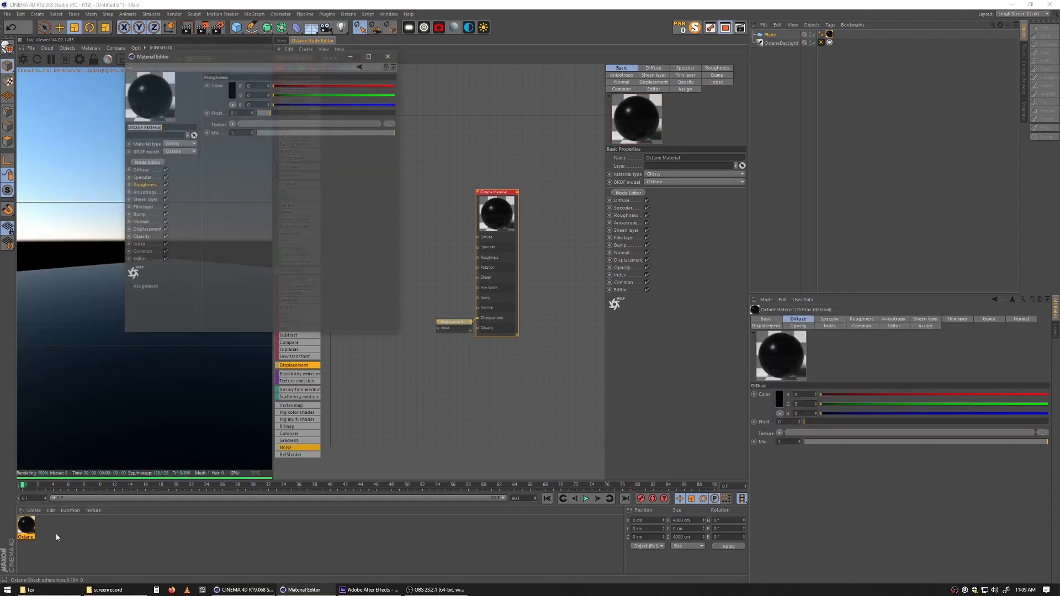
left_click_drag(199, 64, 395, 141)
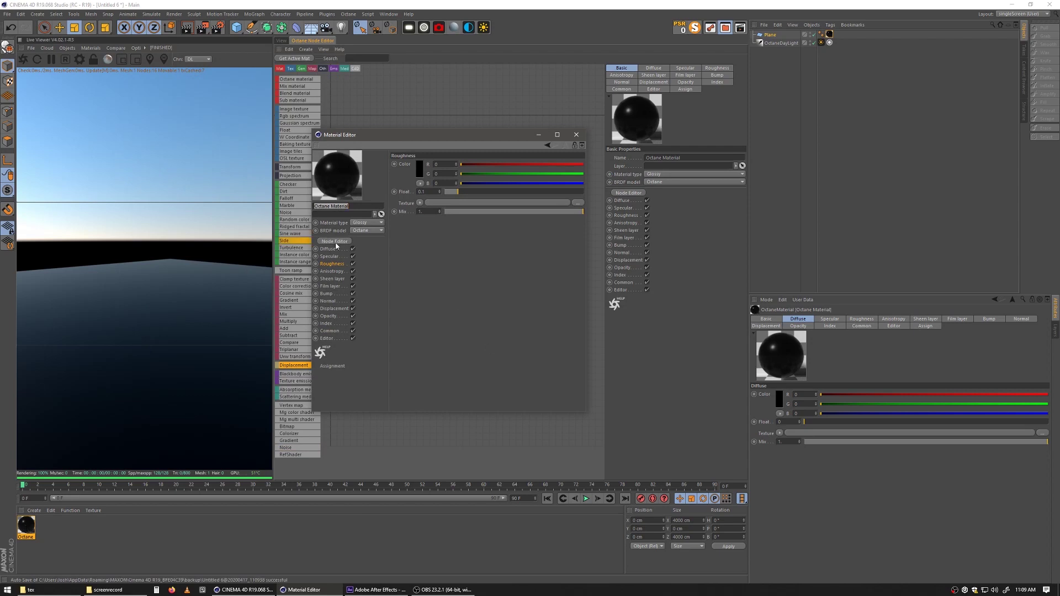
left_click(576, 134)
- Add an Image Texture node, connect it to the Displacement node's input, and arrange the nodes side by side
left_click_drag(481, 212, 509, 213)
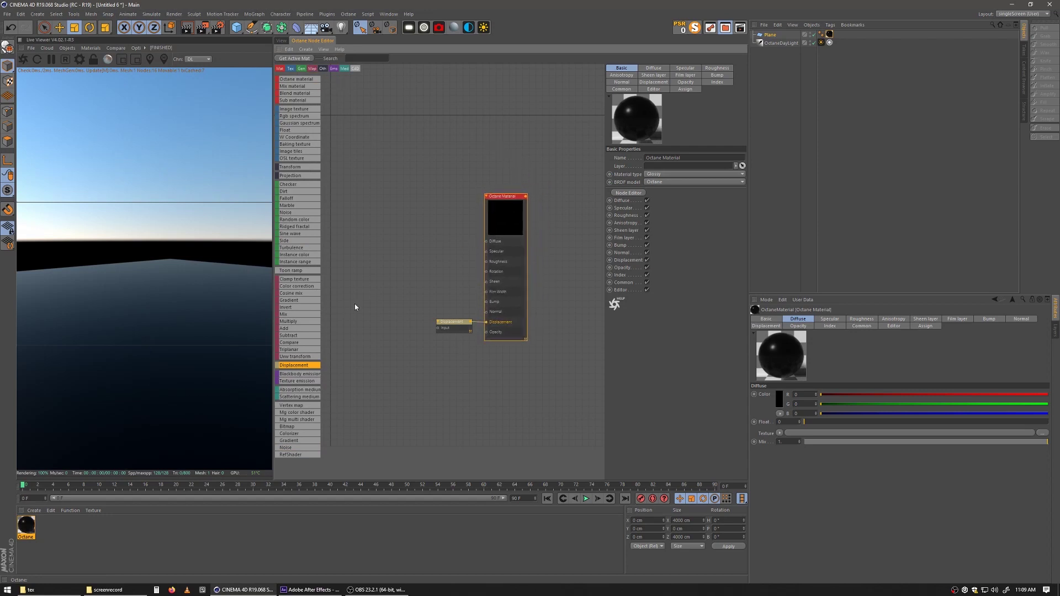
left_click_drag(502, 320, 445, 326)
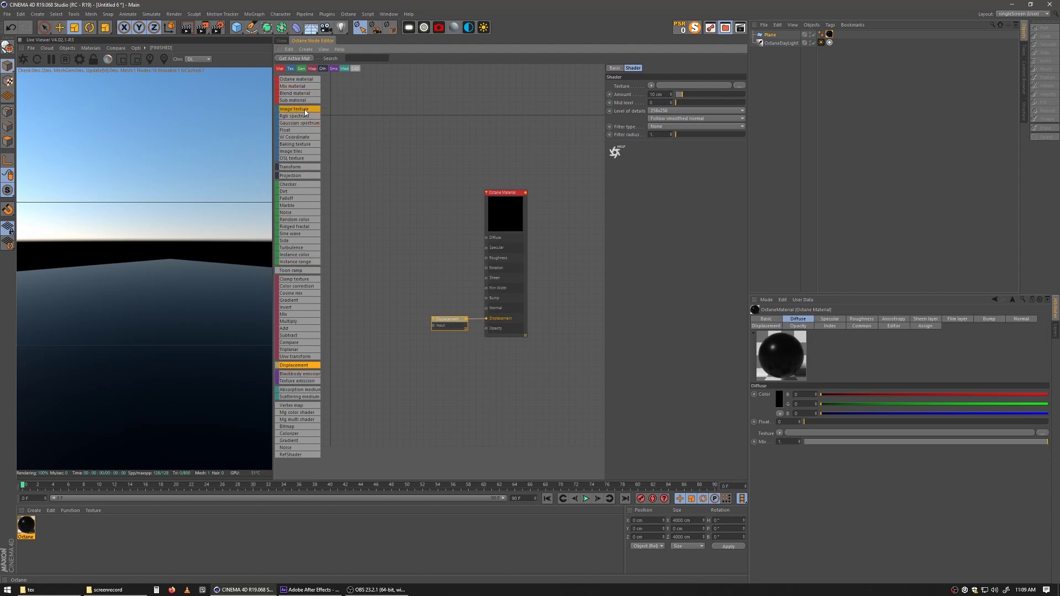
left_click(287, 110)
left_click_drag(288, 111, 409, 278)
left_click_drag(437, 335, 389, 349)
left_click_drag(450, 323, 451, 329)
left_click(412, 340)
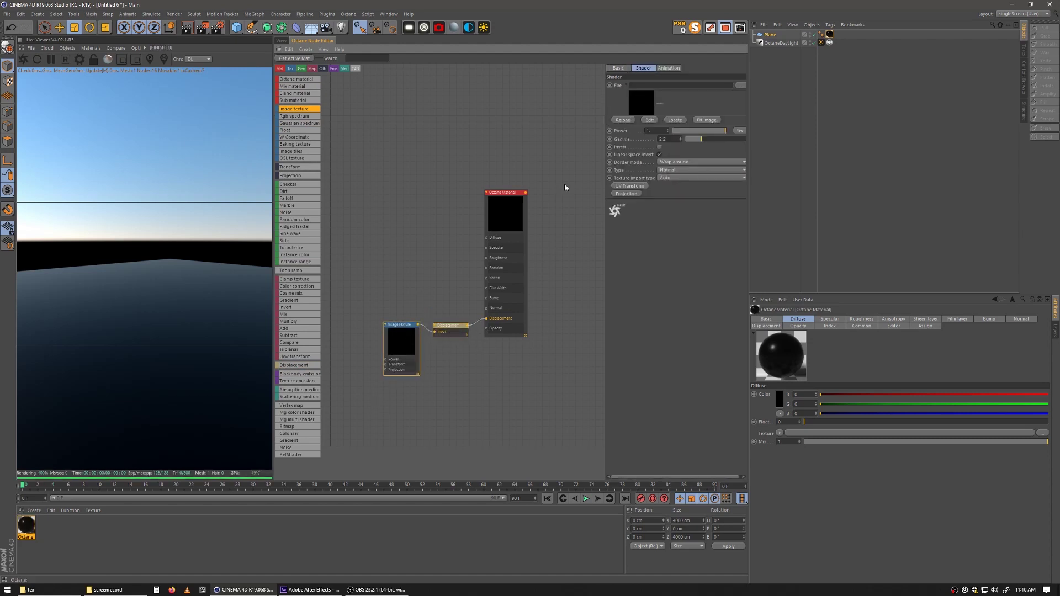
- Load 011.tif from the project's tex folder into the Image Texture node
left_click(741, 86)
left_click(340, 193)
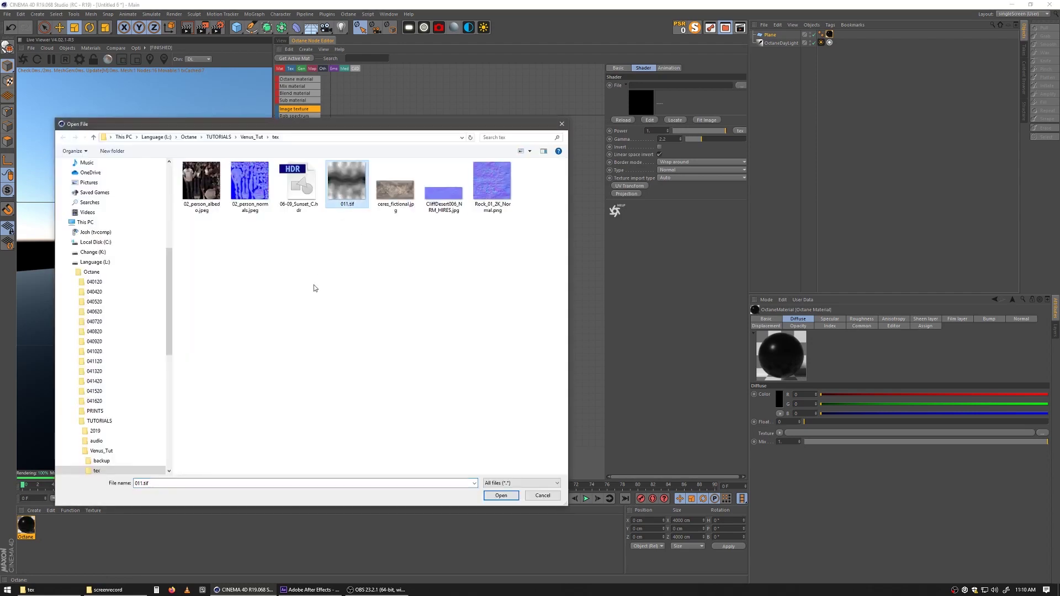
left_click(507, 499)
left_click(576, 325)
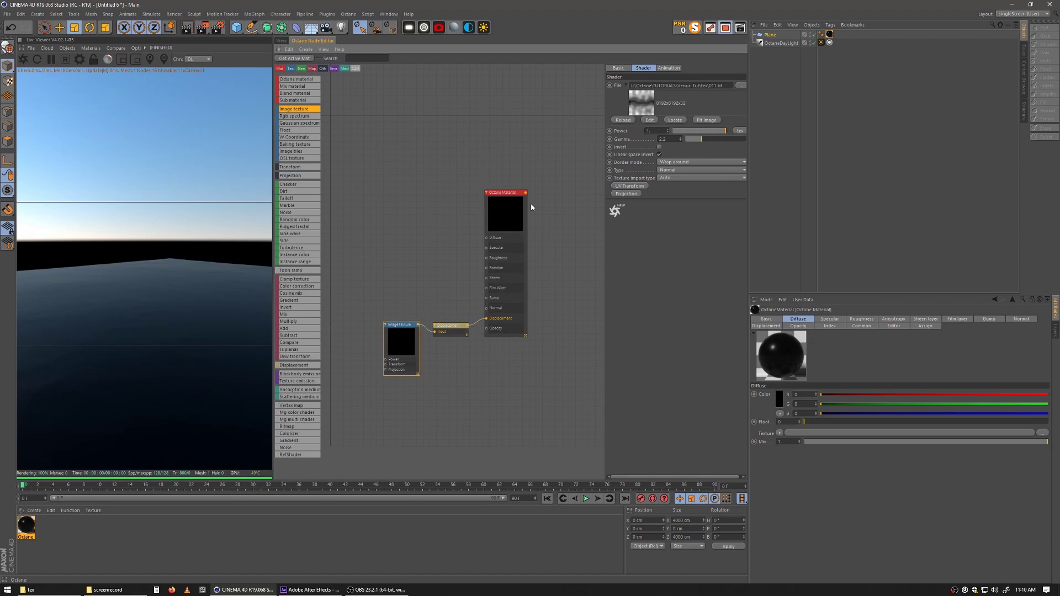
- Set the Displacement node's level of detail to 8192x8192 and its amount to 650 cm
left_click(452, 329)
left_click_drag(456, 325, 456, 330)
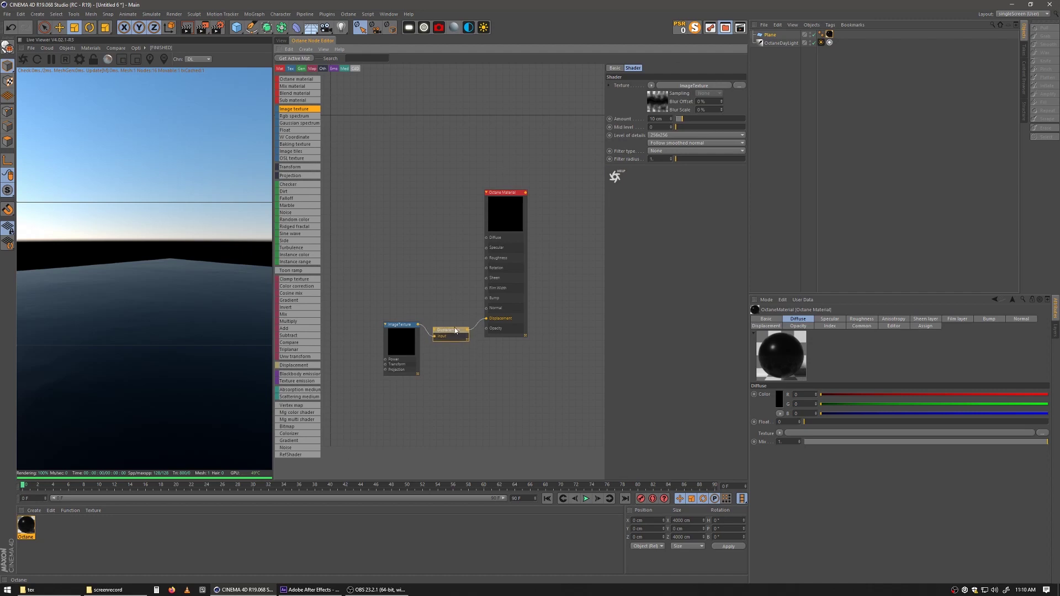
left_click(680, 135)
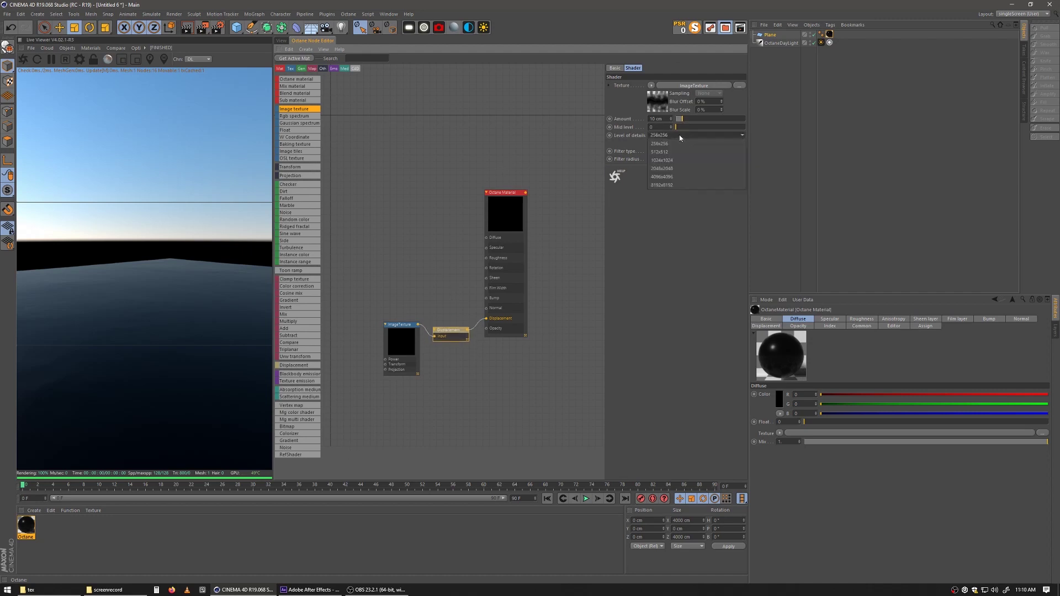
left_click(681, 185)
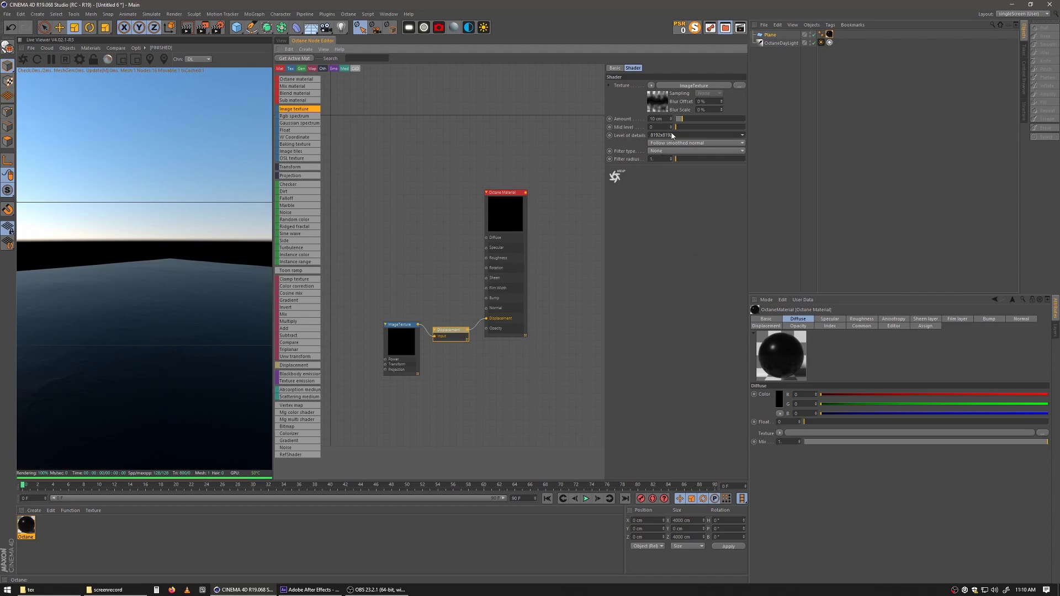
left_click(657, 119)
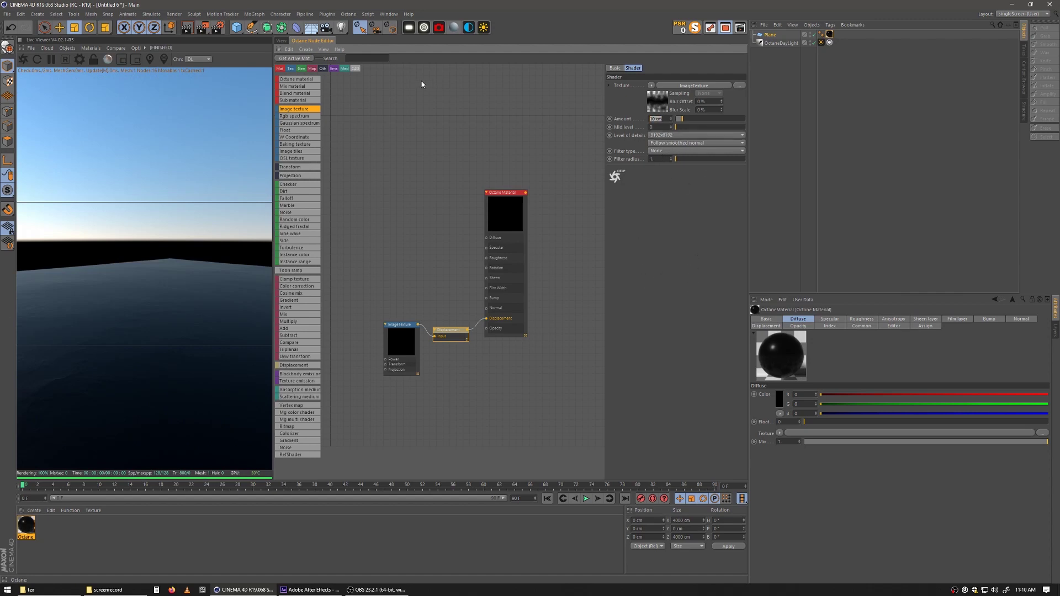
type("650")
key("Return")
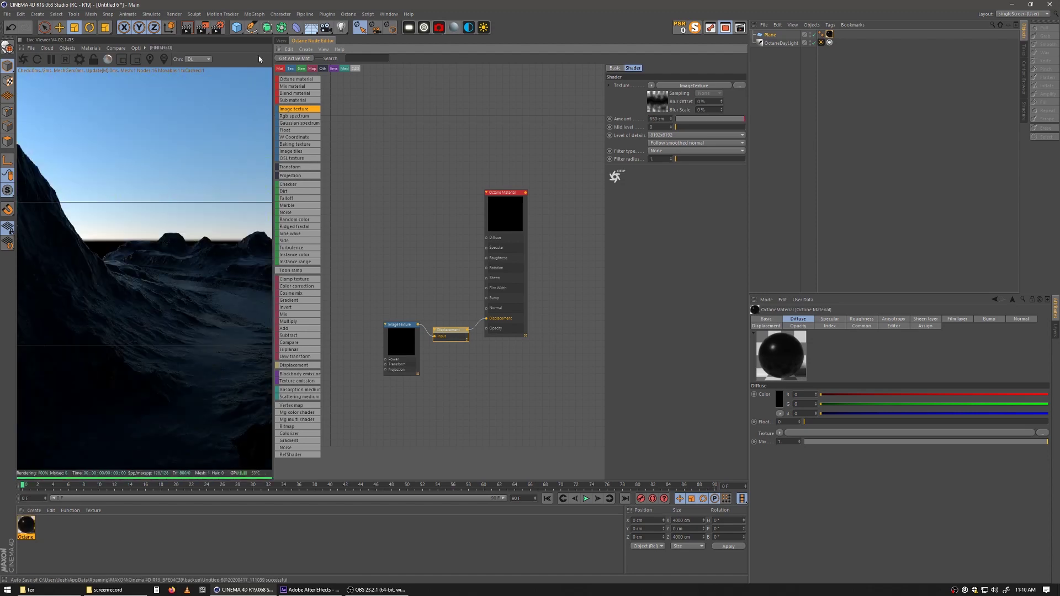
- Examine the displaced terrain in the render from other angles and show the Plane's object properties
left_click(281, 41)
left_click_drag(520, 308, 435, 302, "alt")
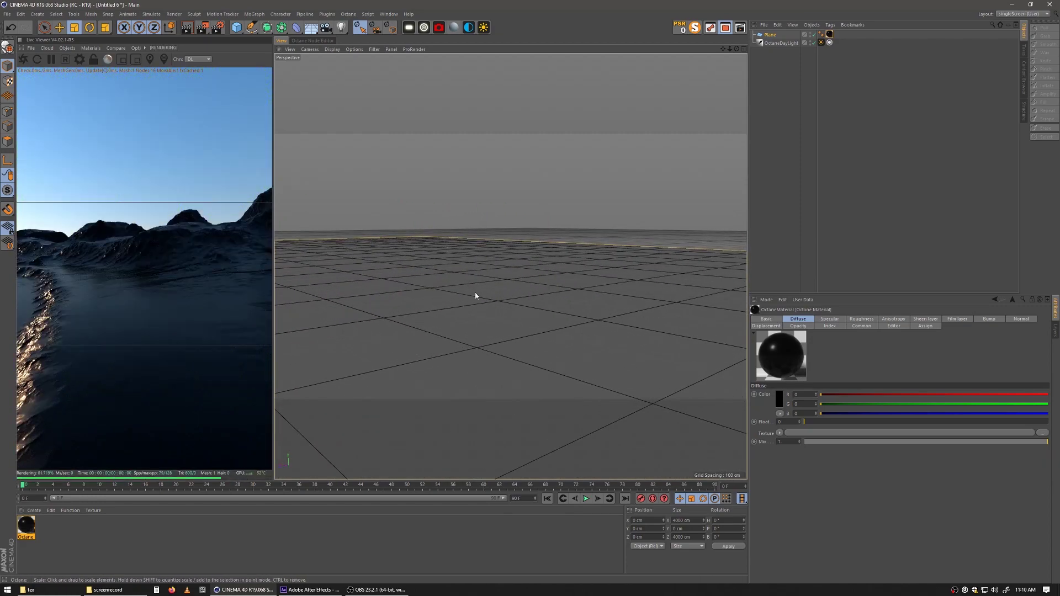
left_click_drag(435, 292, 452, 335, "alt")
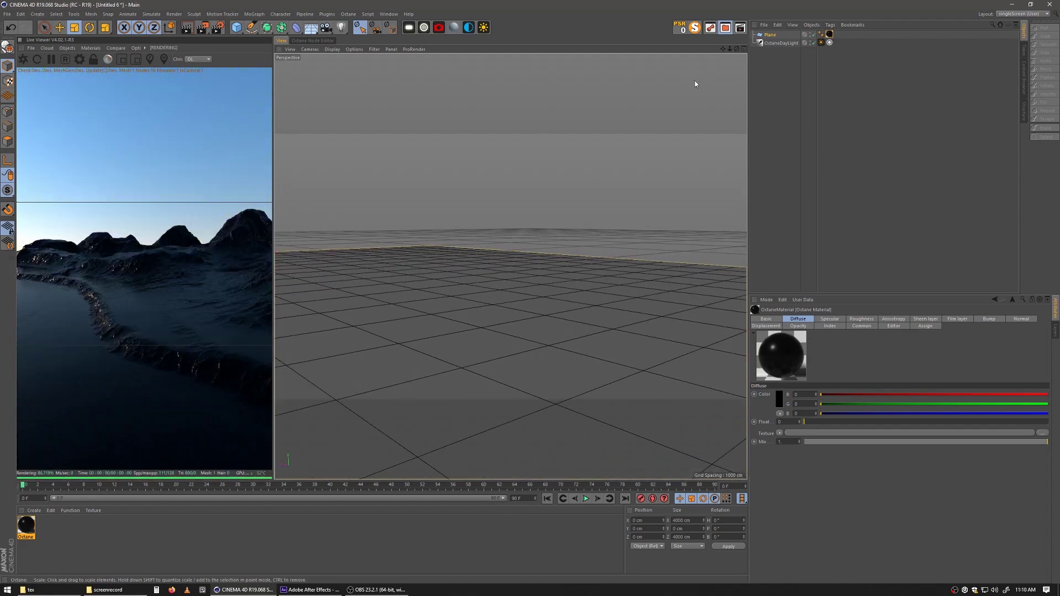
left_click(770, 34)
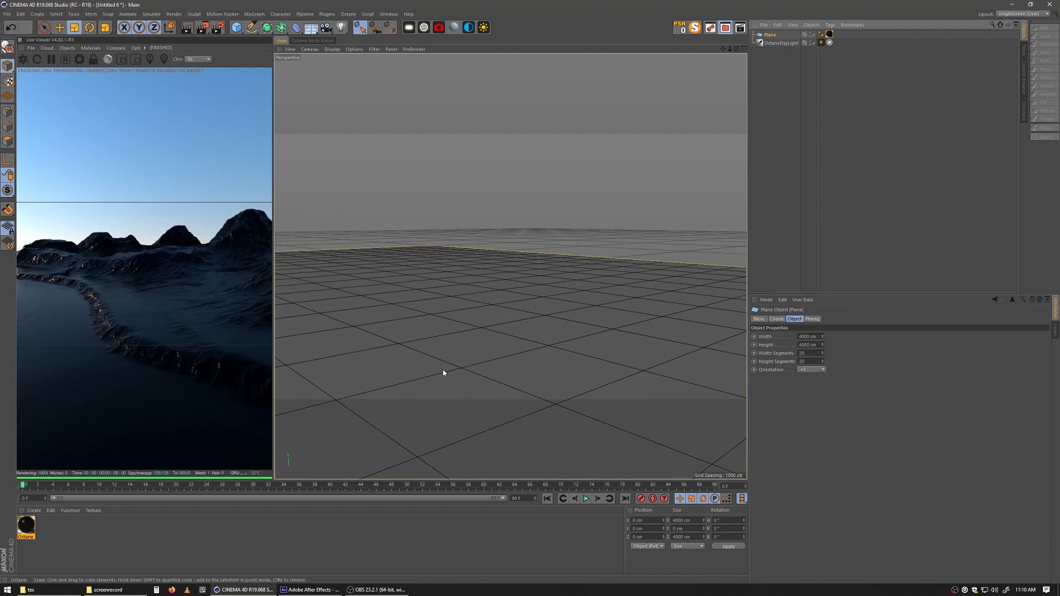
- Examine the displaced terrain in the live render from several angles, ending with a view along the river channel
left_click_drag(351, 319, 602, 331, "alt")
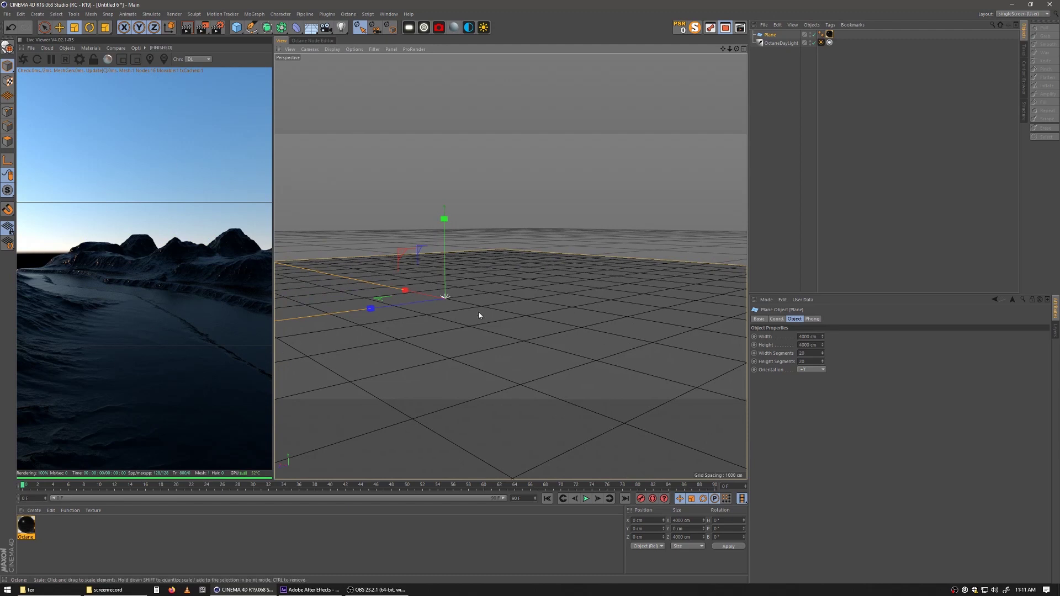
left_click_drag(427, 301, 508, 291, "alt")
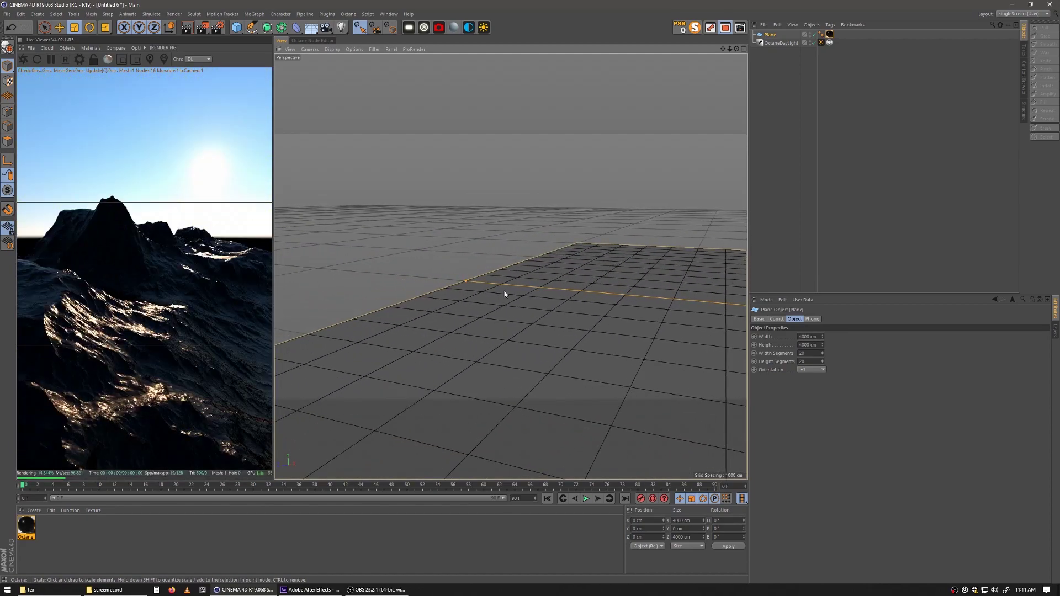
left_click_drag(590, 319, 486, 295, "alt")
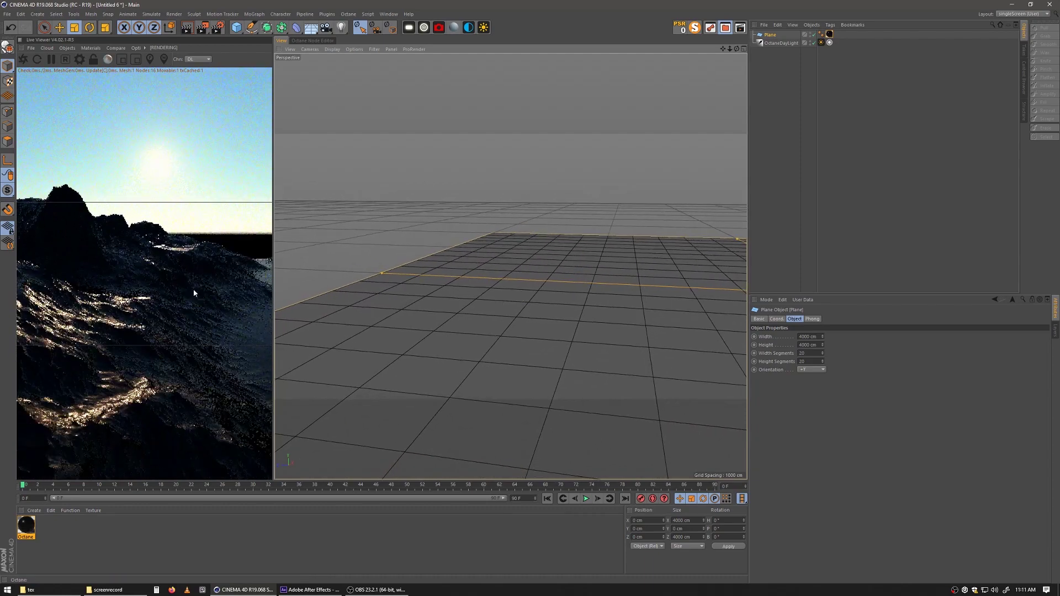
left_click_drag(561, 315, 466, 326, "alt")
left_click_drag(561, 309, 433, 320, "alt")
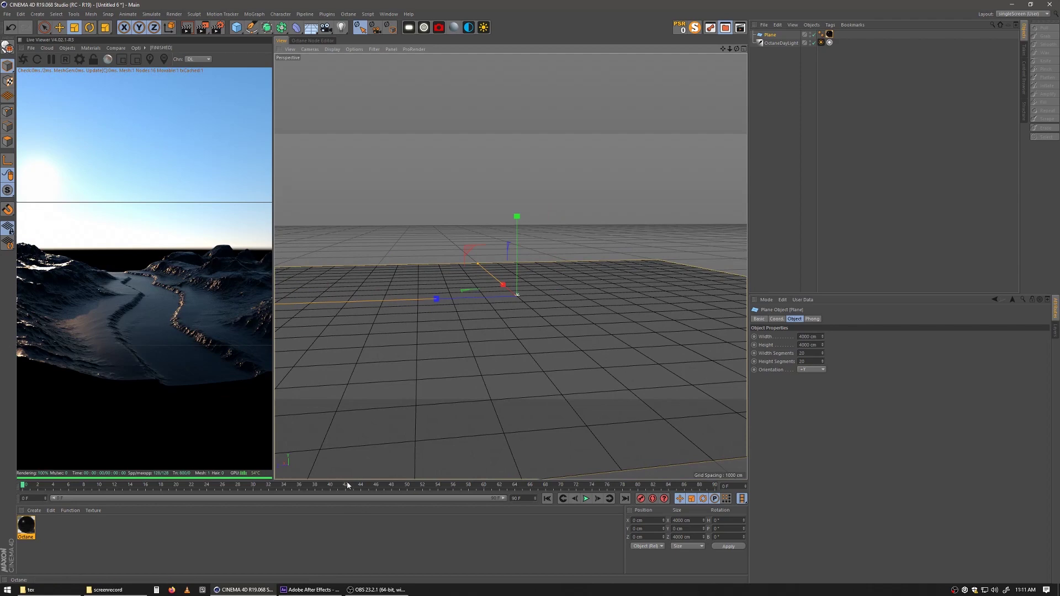
left_click_drag(383, 366, 363, 396, "alt")
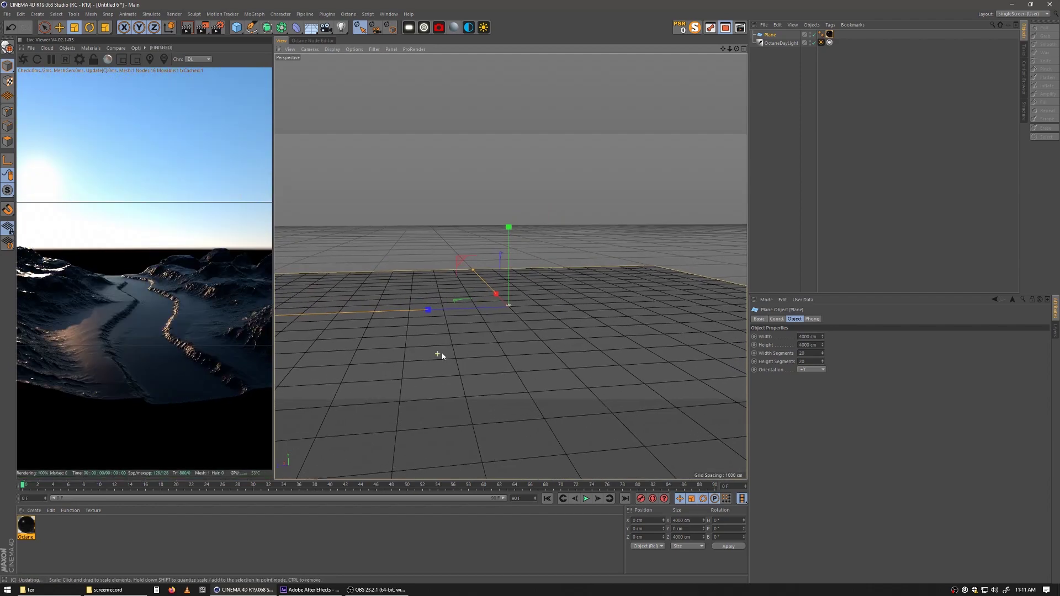
left_click_drag(438, 355, 463, 350, "alt")
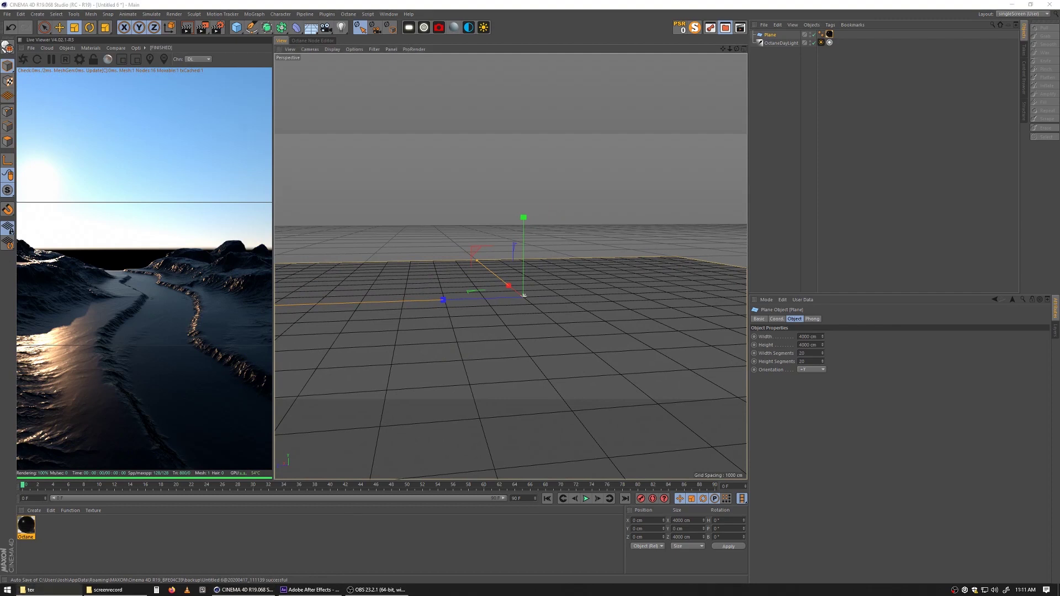
- Open the reference artwork wind-hires_00000.jpg from the Venus_Tut folder, inspect it full screen, and return to the Cinema 4D scene
key("alt+Up")
key("Return")
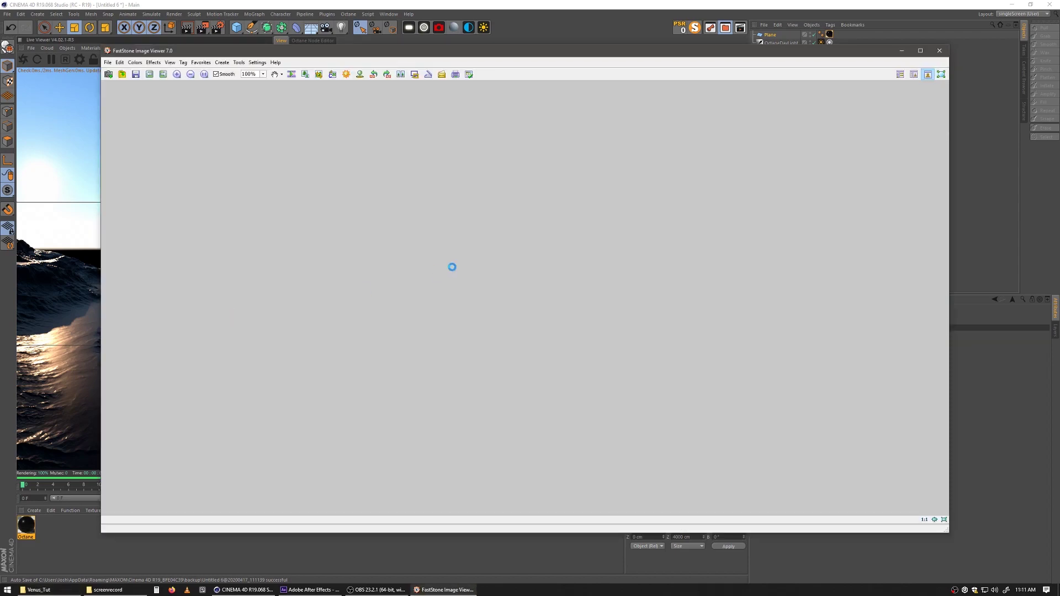
double_click(516, 368)
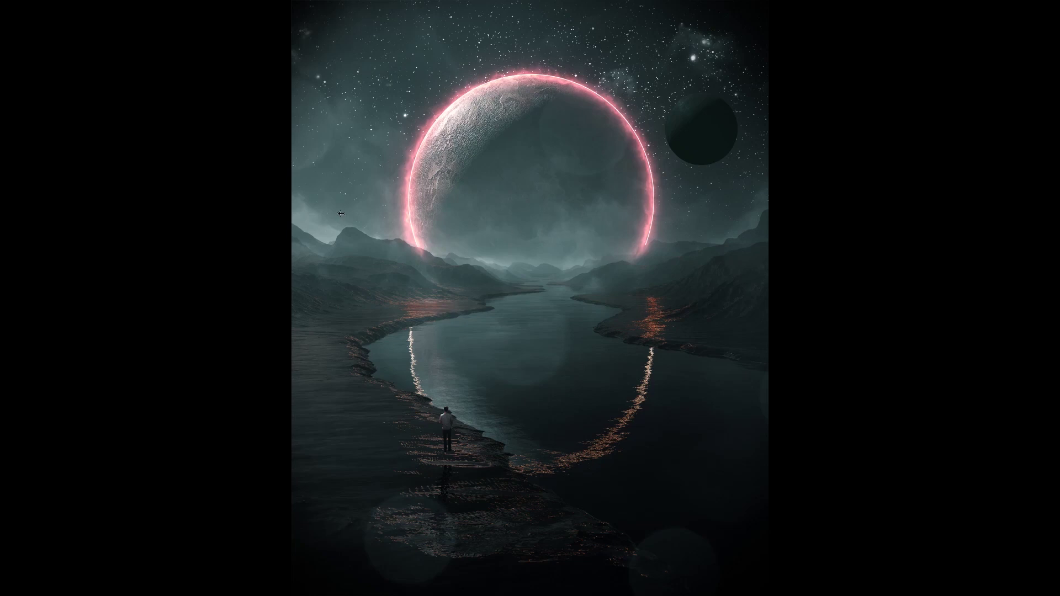
double_click(255, 271)
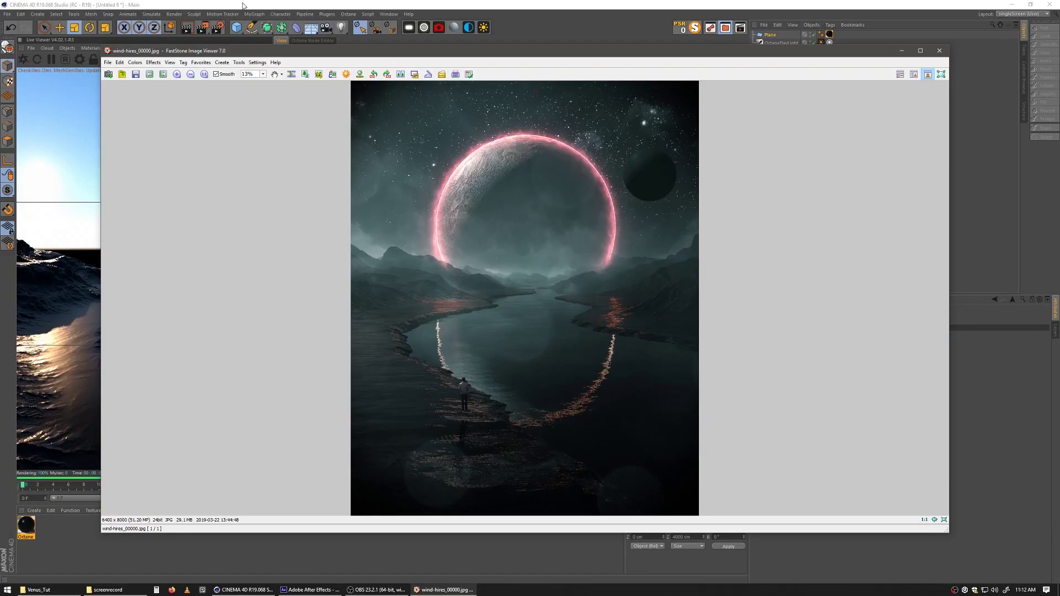
left_click(245, 4)
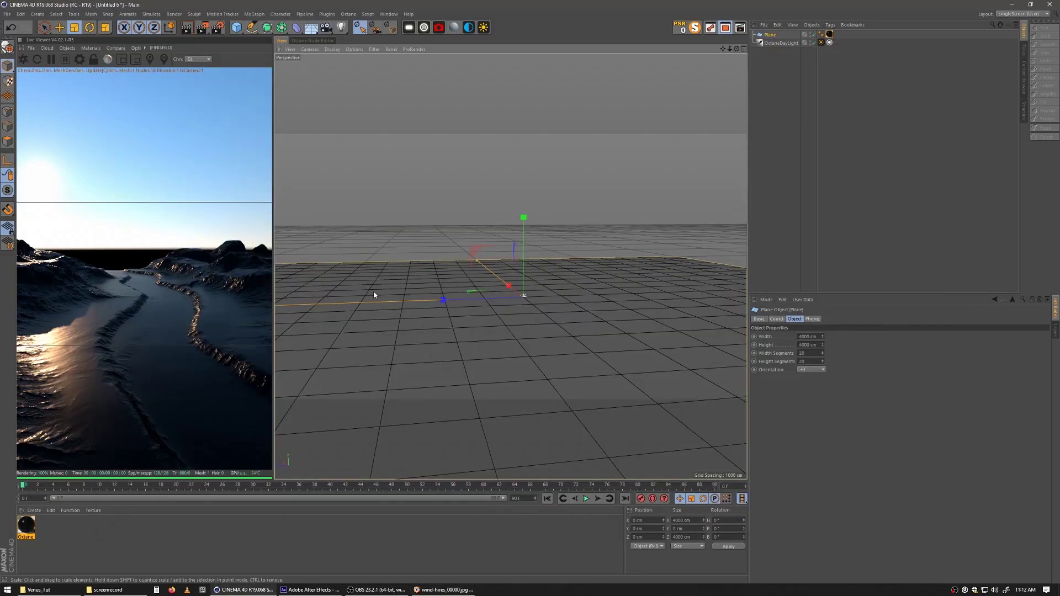
- Lower the displacement amount of the plane's Octane material to 250 cm
left_click_drag(421, 353, 484, 302, "alt")
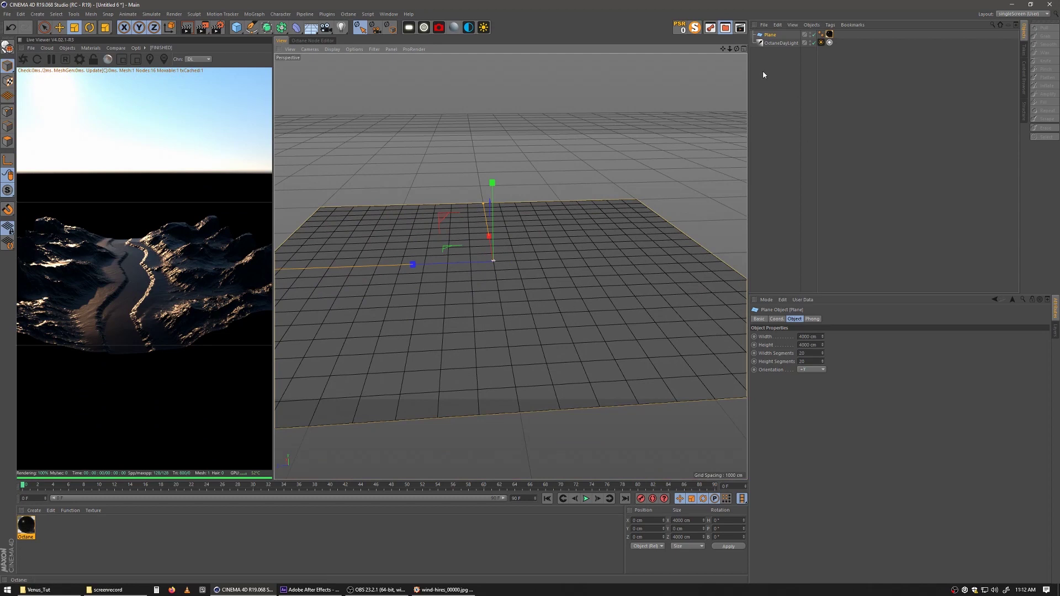
left_click(28, 529)
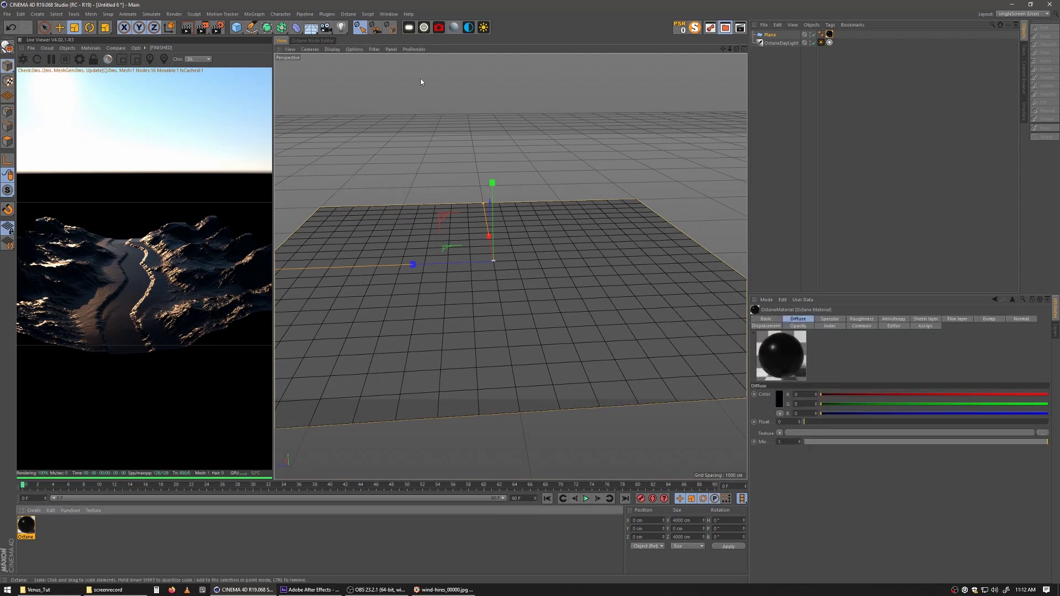
left_click(313, 41)
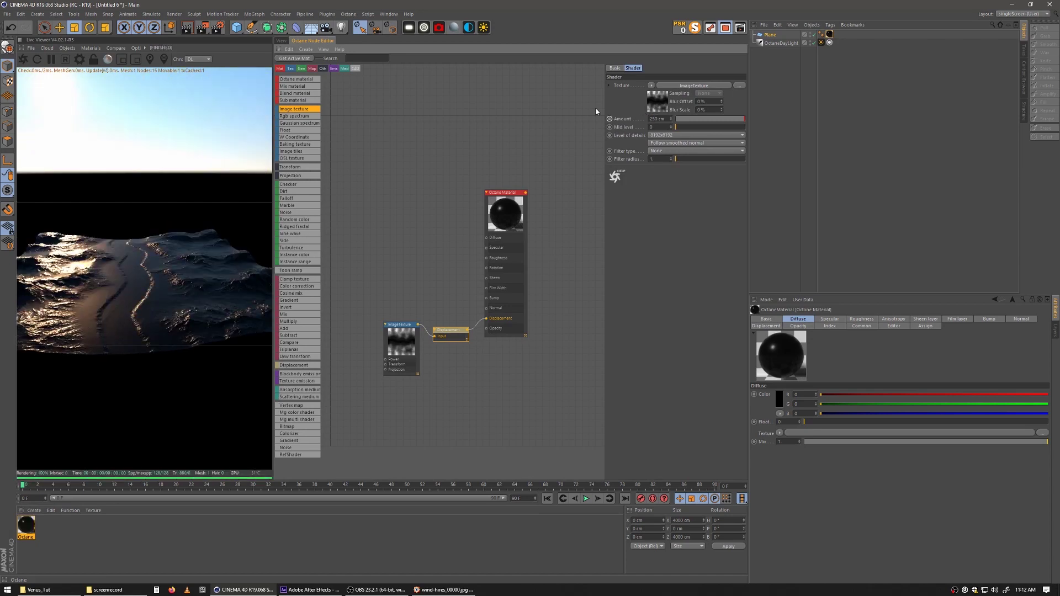
left_click(282, 41)
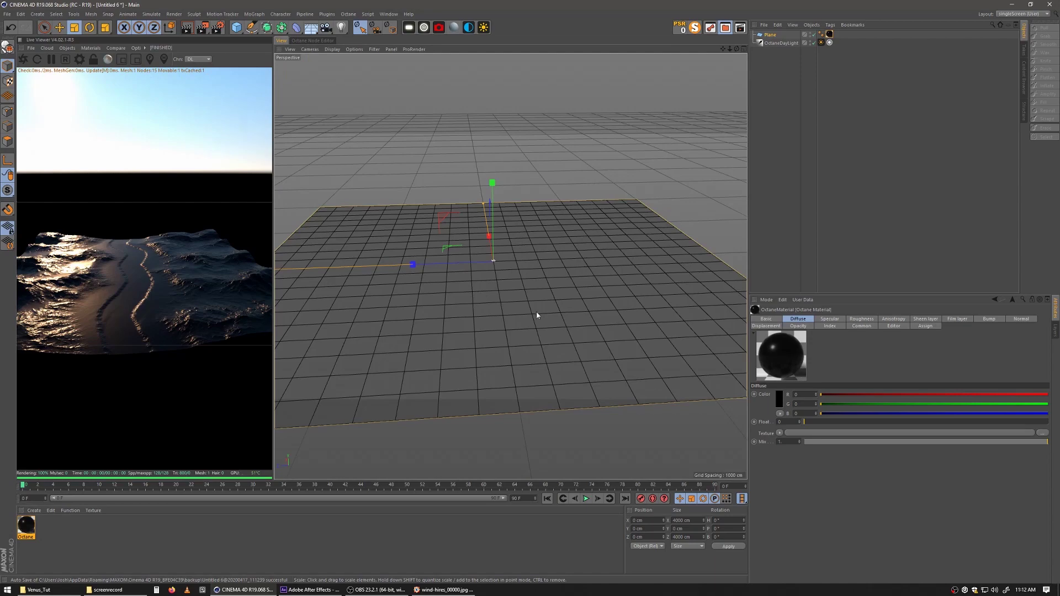
- Tile the Plane's material 4 times in both U and V through its texture tag
left_click(829, 34)
middle_click_drag(420, 215, 539, 217)
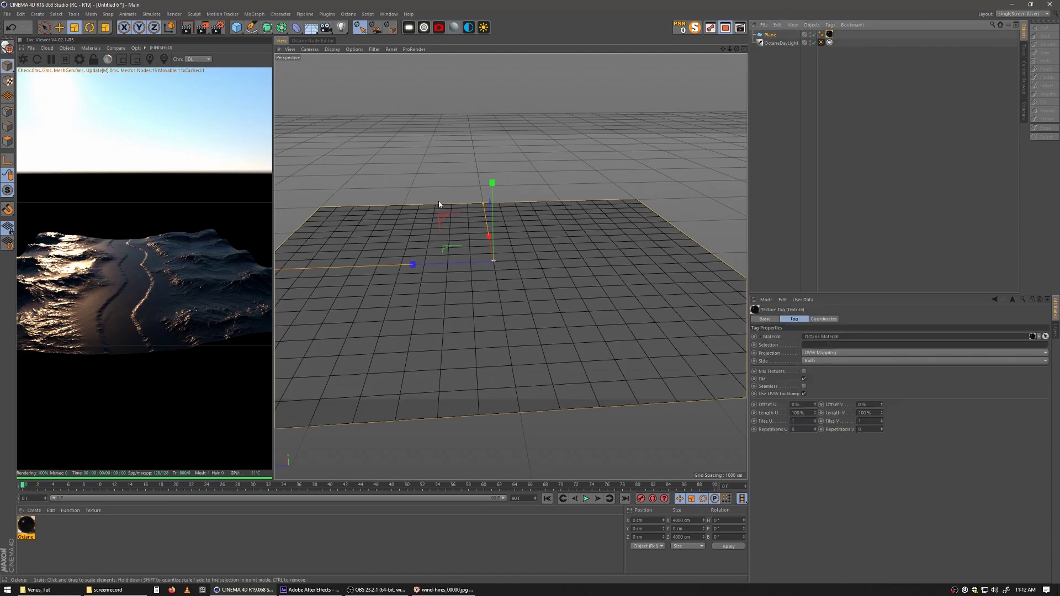
right_click_drag(539, 217, 517, 368, "alt")
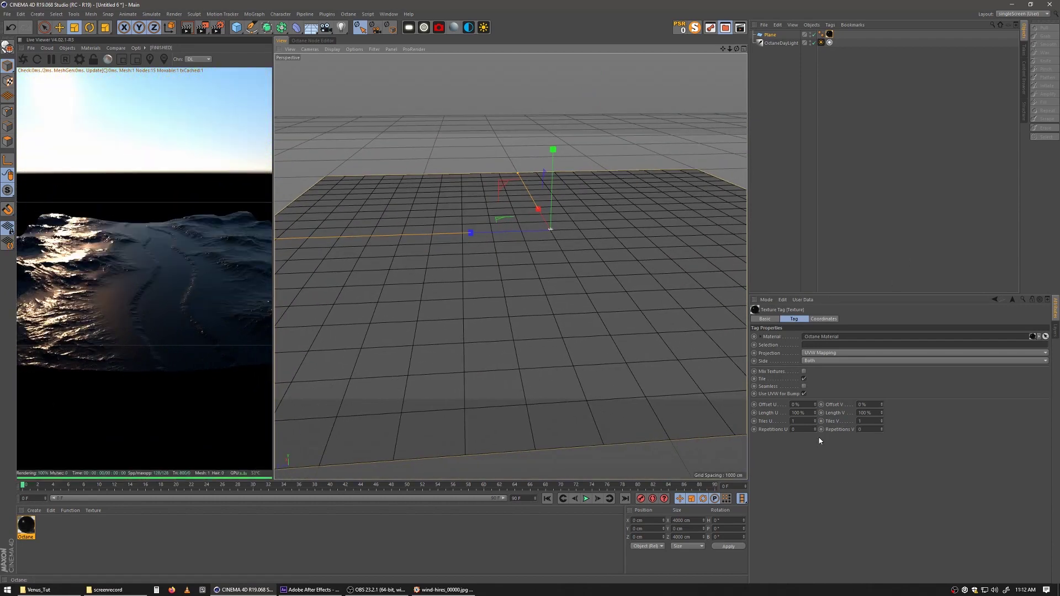
double_click(797, 422)
type("4")
key("Tab")
type("4")
key("Return")
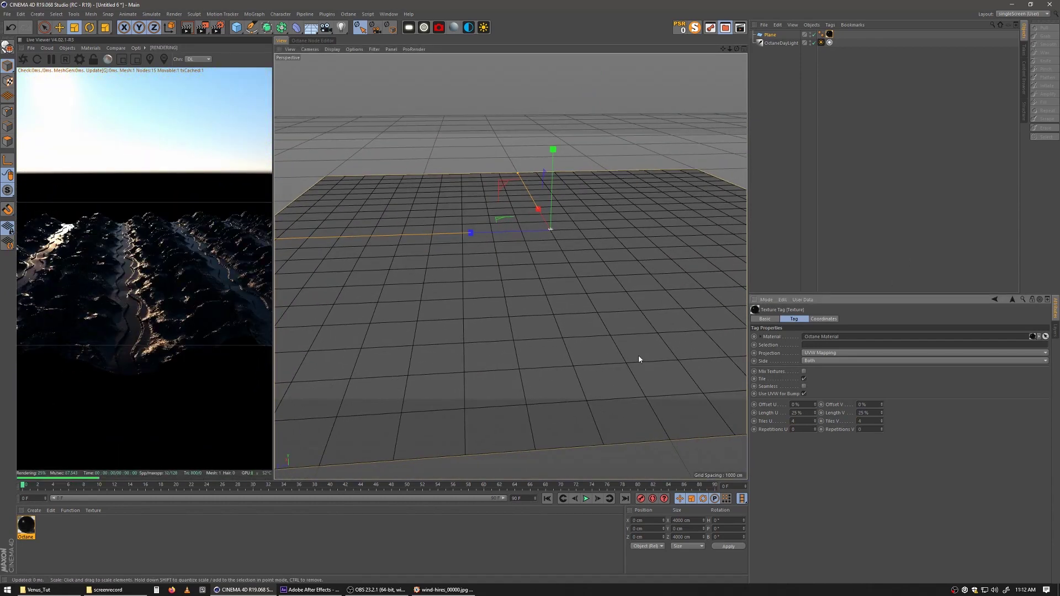
- Reduce the Displacement node's amount to 150 cm to flatten the tiled terrain around the river
left_click_drag(546, 298, 601, 298, "alt")
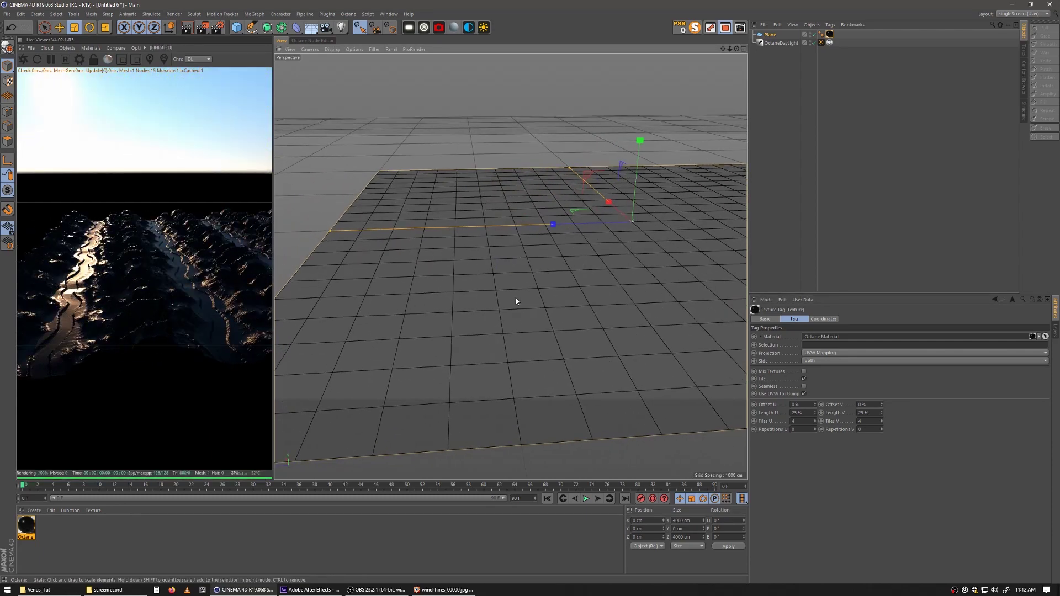
right_click_drag(558, 362, 697, 358, "alt")
left_click_drag(697, 358, 547, 309, "alt")
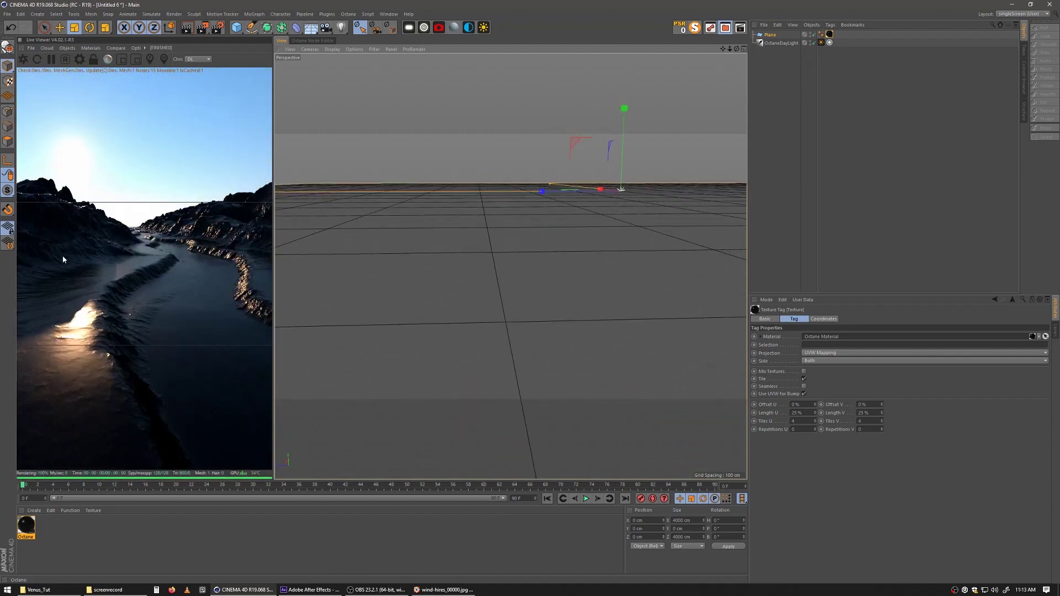
left_click(304, 40)
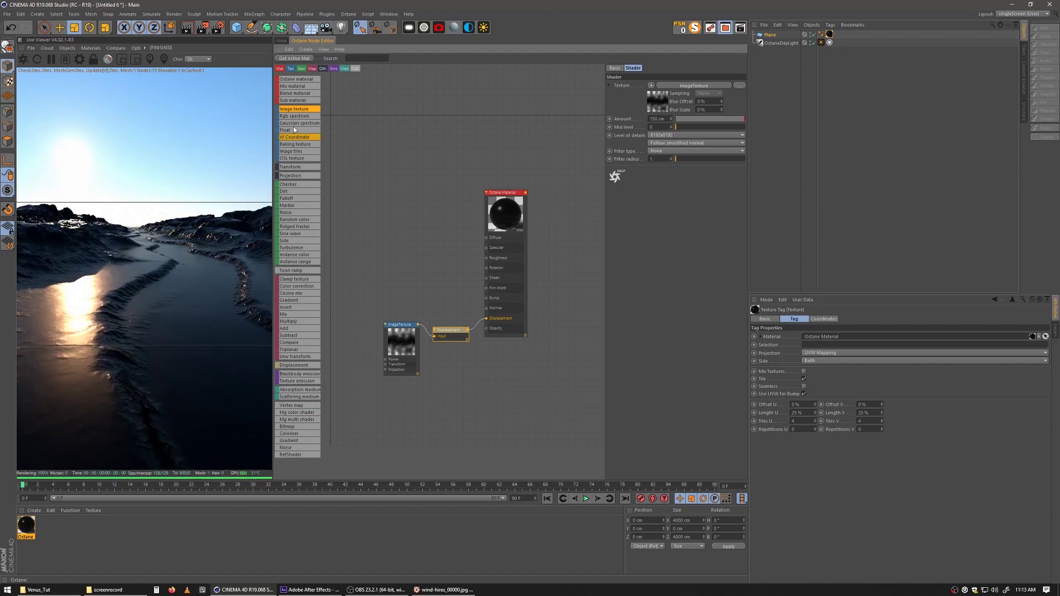
left_click(281, 40)
- Rotate the OctaneDayLight so the sunlight glints on the near left bank of the river, and deselect it
left_click_drag(490, 315, 360, 211, "alt")
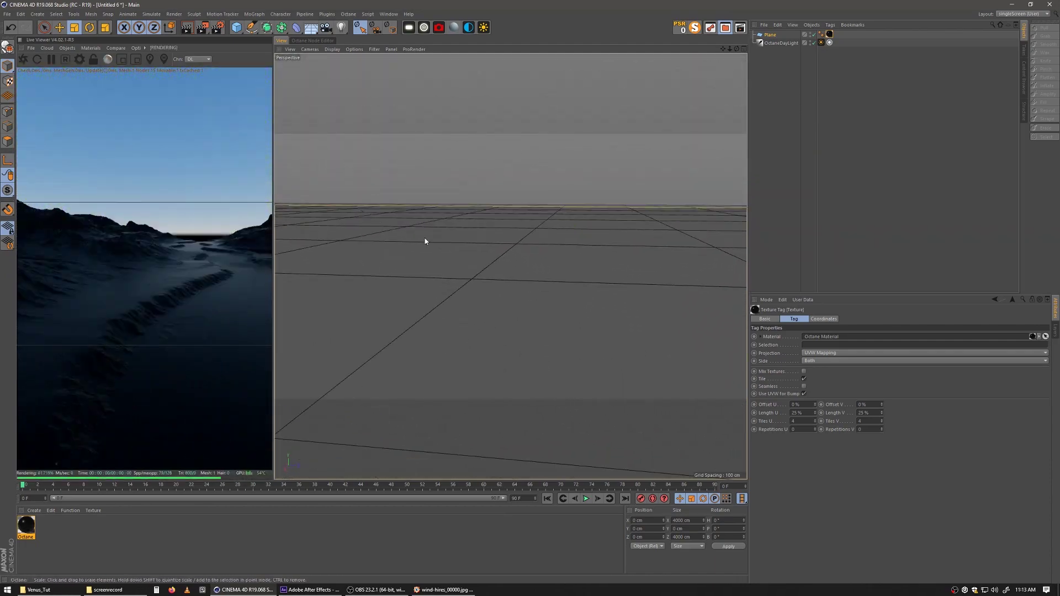
left_click_drag(486, 257, 532, 227, "alt")
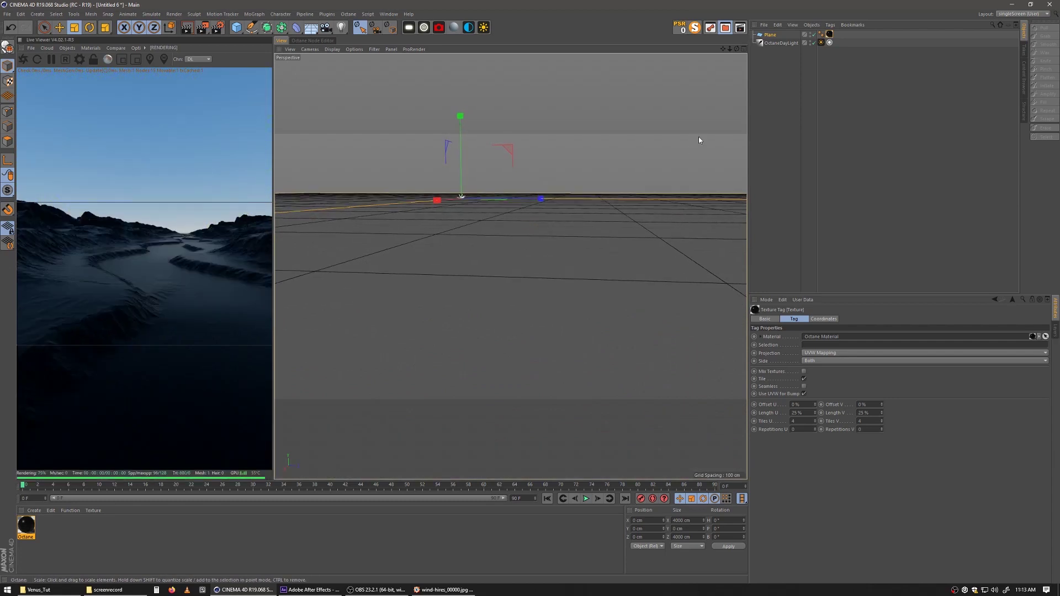
left_click(780, 43)
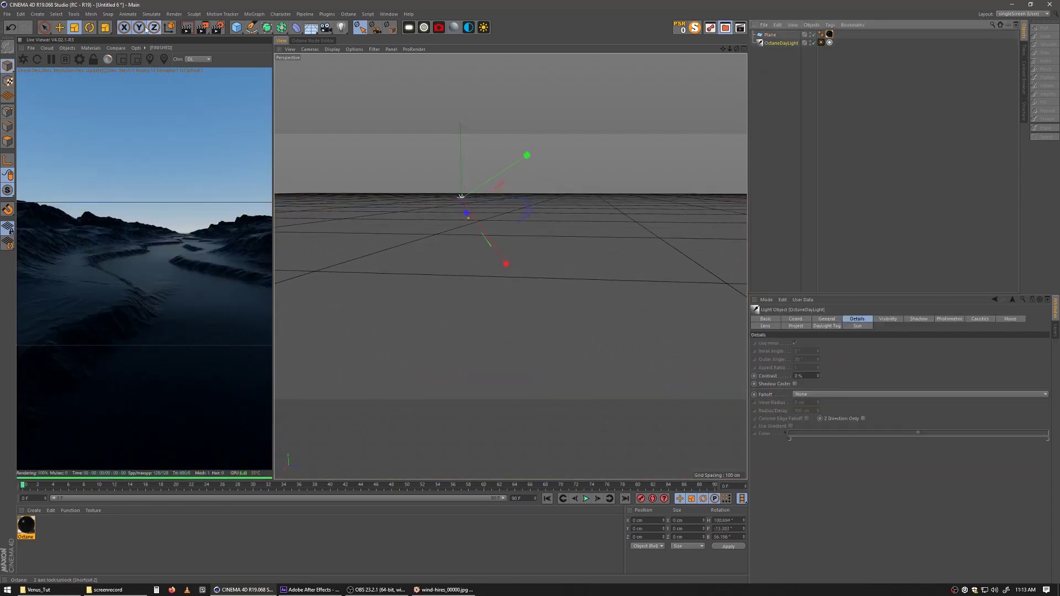
left_click(90, 28)
left_click_drag(516, 265, 403, 132)
mouse_move(518, 241)
left_mouse_down()
mouse_move(472, 217)
mouse_move(393, 217)
mouse_move(521, 225)
mouse_move(514, 235)
left_mouse_up()
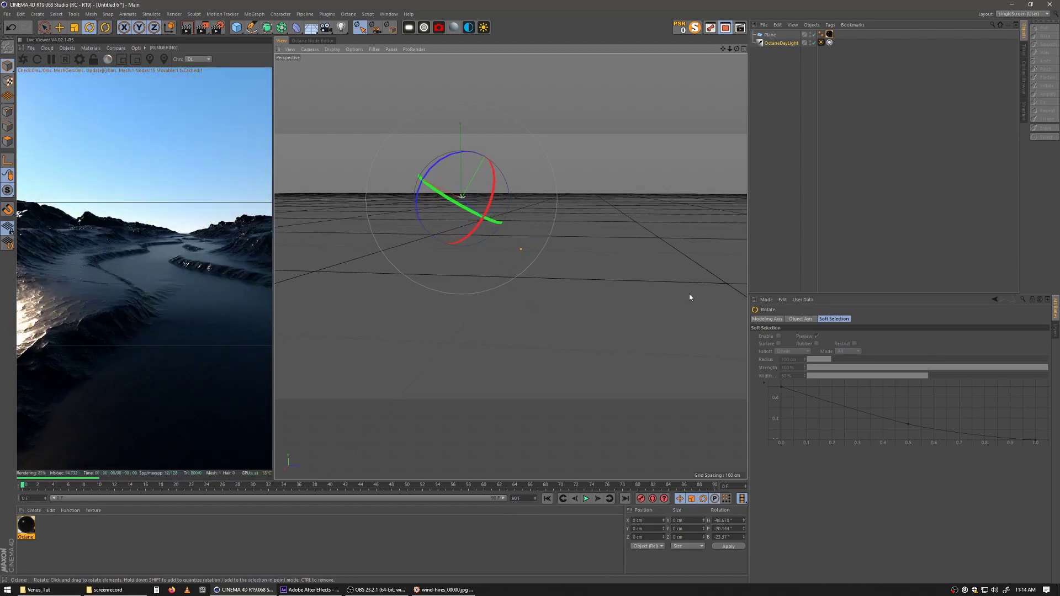
left_click(774, 104)
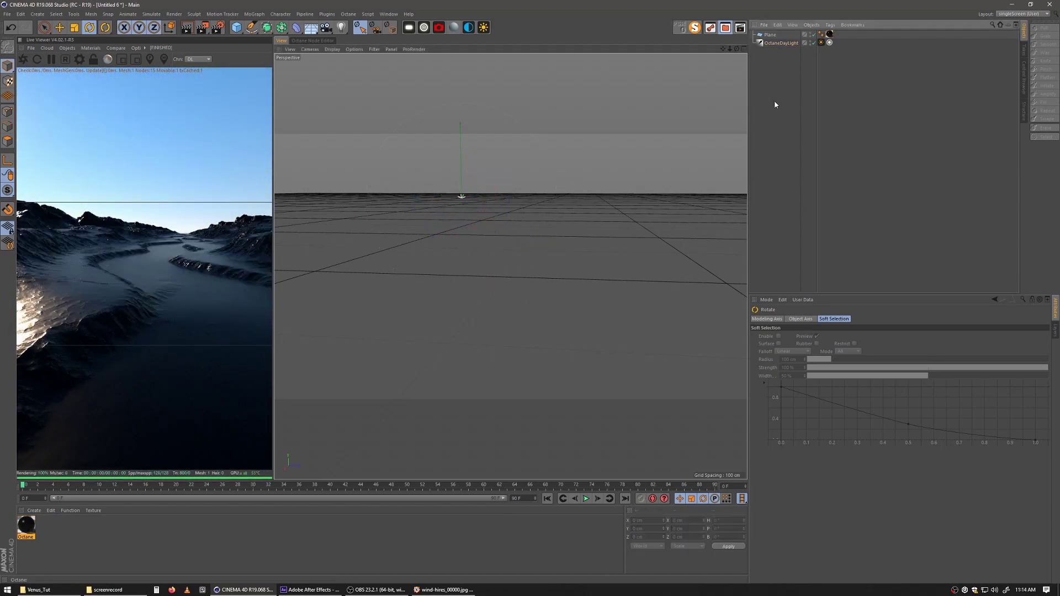
- Add an Octane camera at the current low river view and look through it to restore that framing
left_click(438, 28)
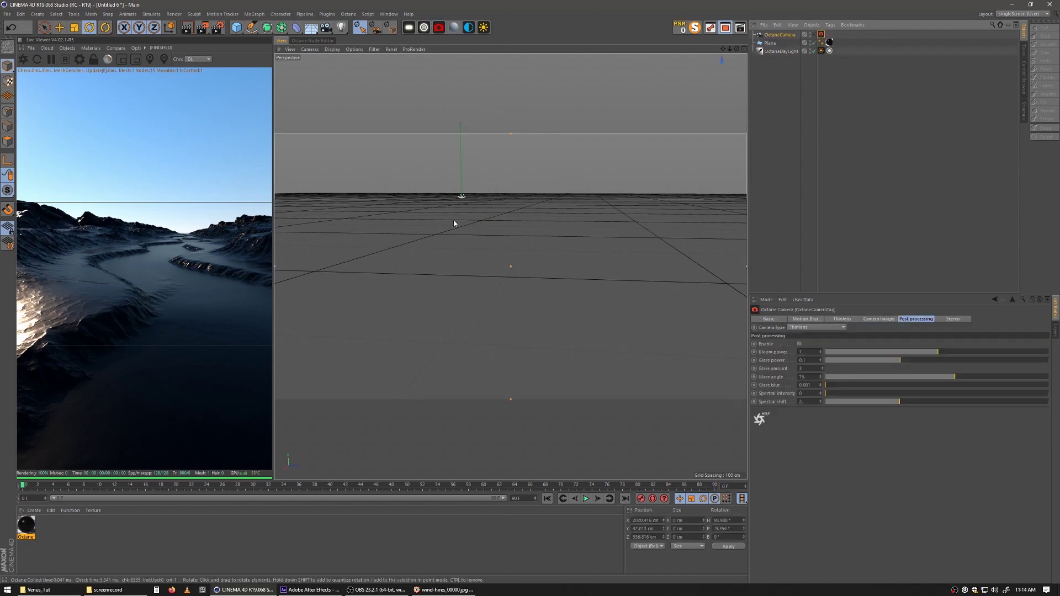
scroll(526, 258, "down", 5)
left_click_drag(526, 258, 484, 316, "alt")
scroll(530, 277, "up", 5)
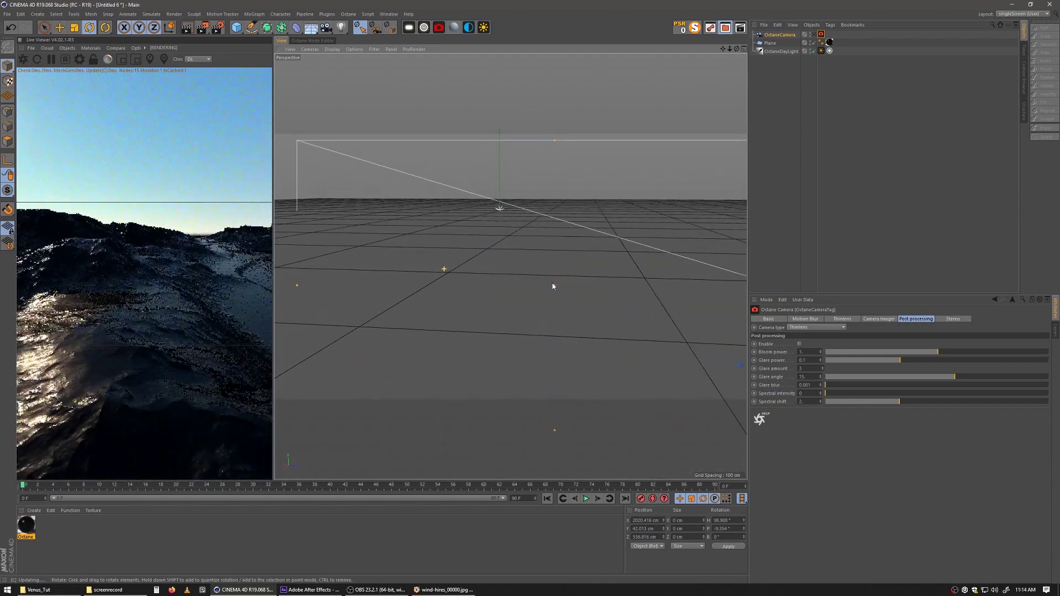
left_click_drag(546, 284, 539, 284, "alt")
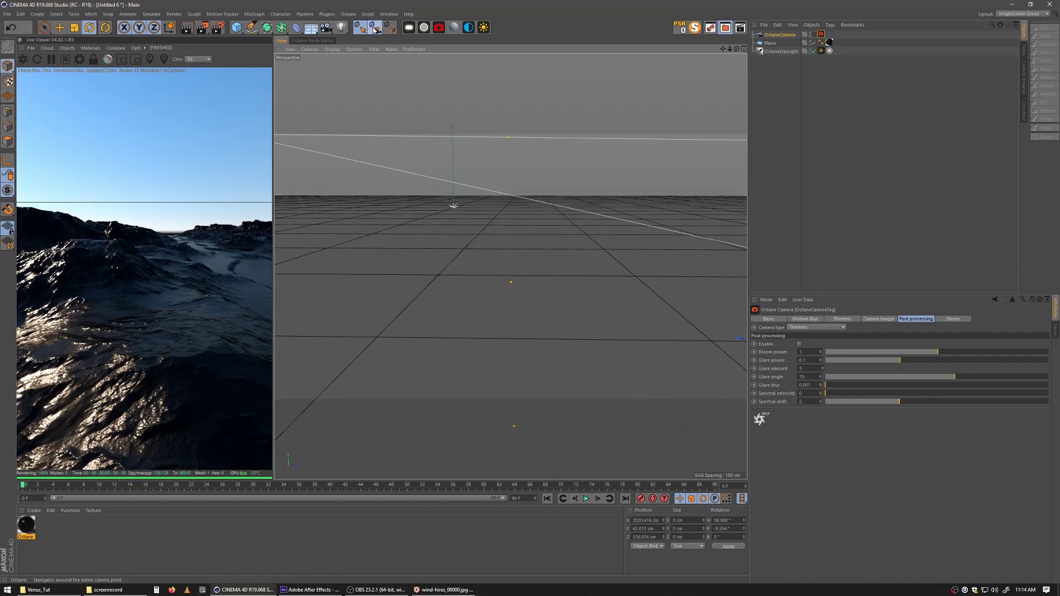
left_click_drag(611, 188, 500, 205, "alt")
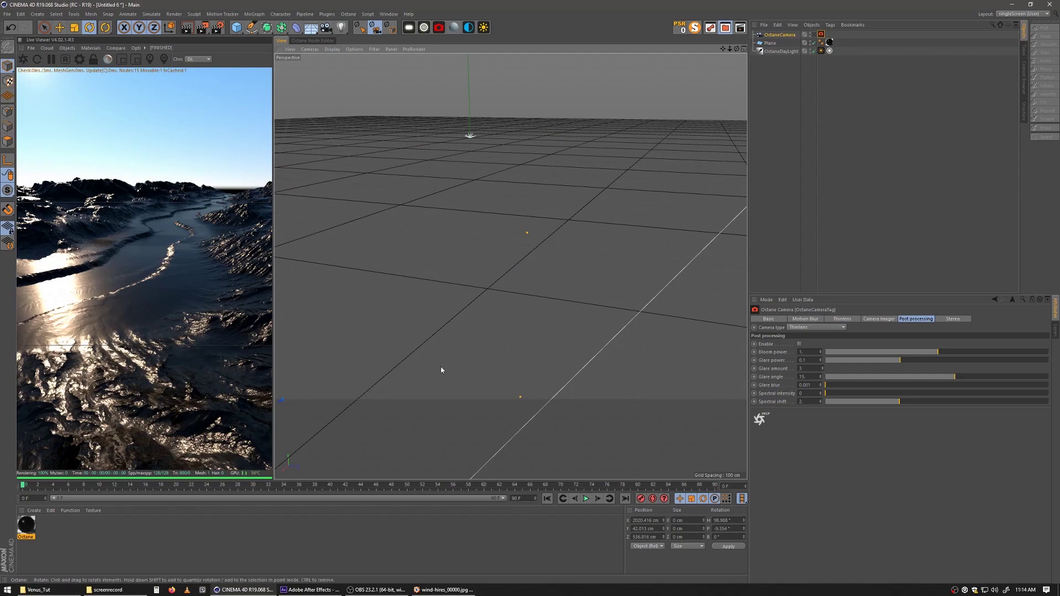
left_click_drag(458, 320, 448, 324, "alt")
left_click_drag(381, 304, 424, 317, "alt")
left_click_drag(420, 353, 426, 233, "alt")
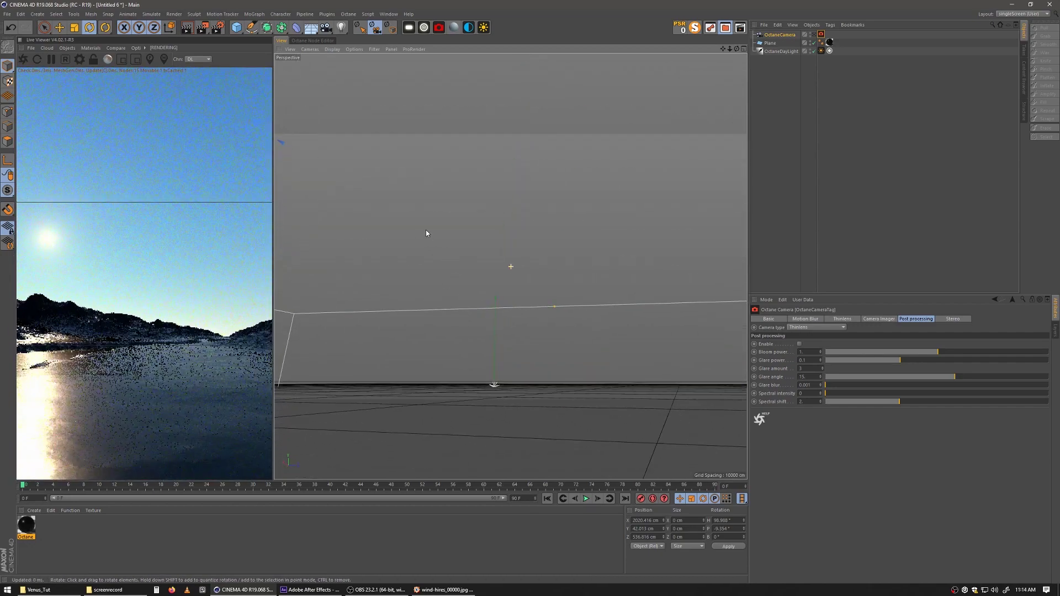
left_click_drag(375, 301, 395, 309, "alt")
mouse_move(464, 346)
left_mouse_down("alt")
mouse_move(373, 364)
mouse_move(457, 402)
mouse_move(448, 361)
mouse_move(513, 357)
mouse_move(465, 349)
left_mouse_up("alt")
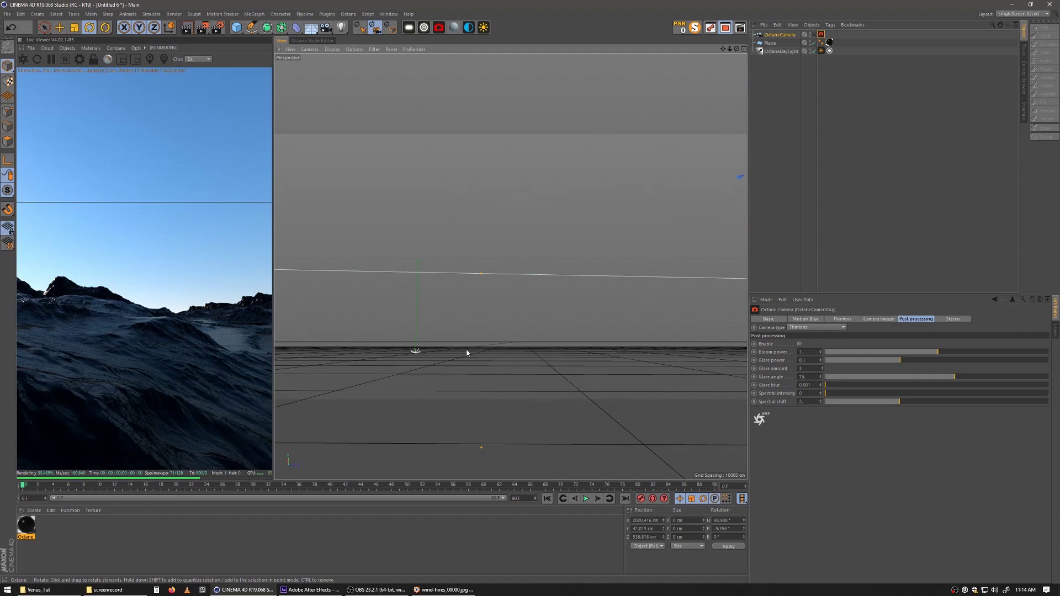
left_click(814, 34)
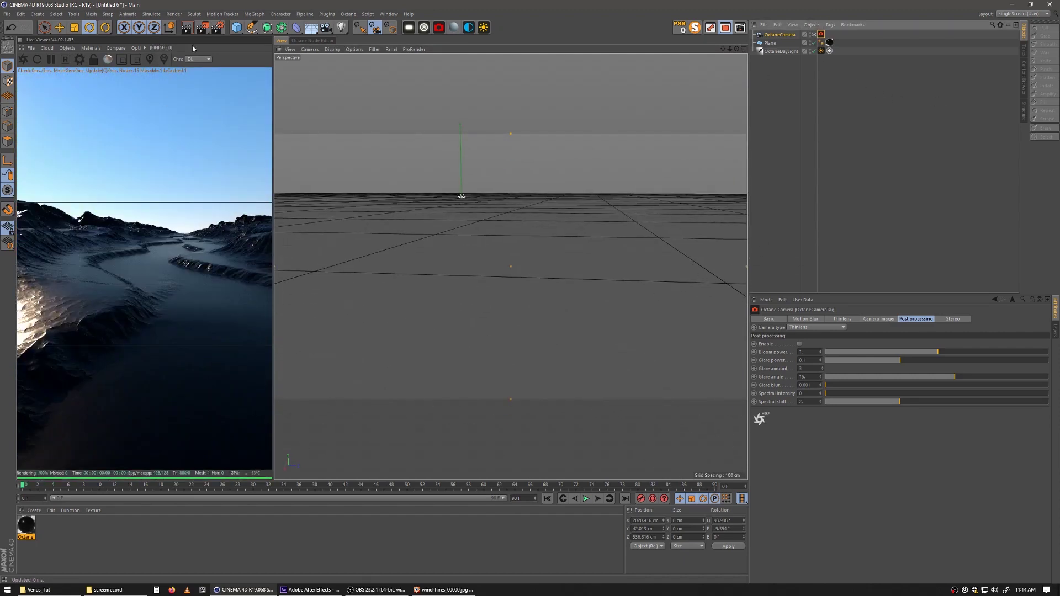
- Set the render output size to 1080 by 1350 pixels and tilt the Octane camera slightly upward to show more sky
left_click(216, 31)
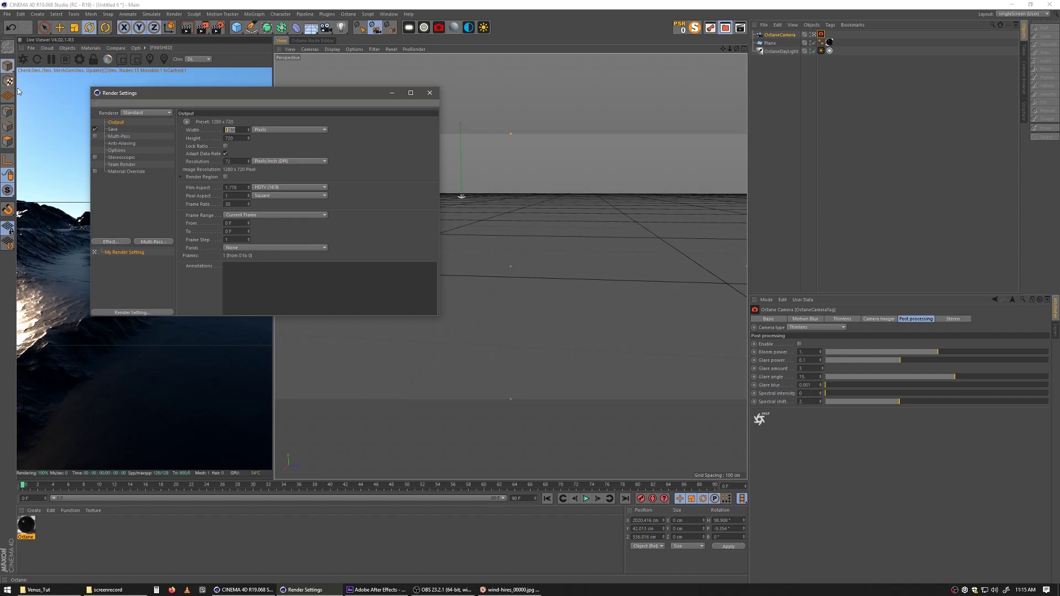
left_click(18, 91)
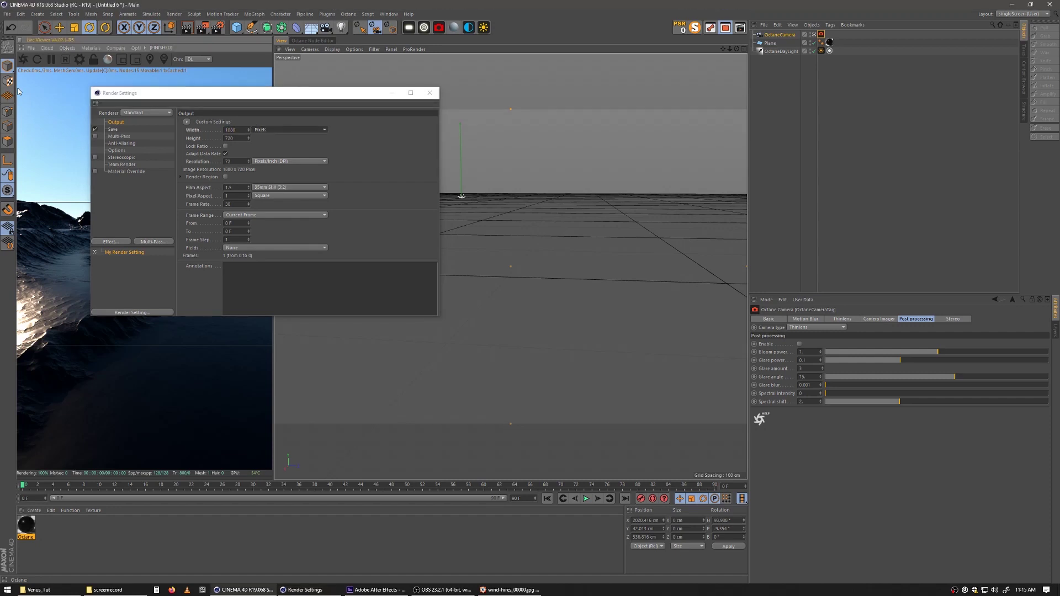
left_click(232, 138)
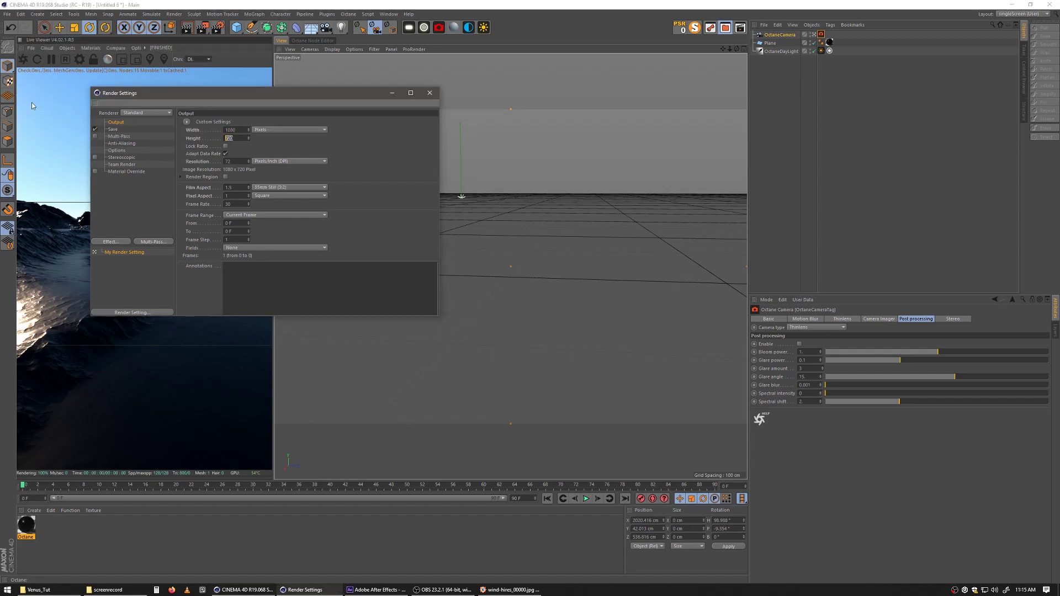
key("Return")
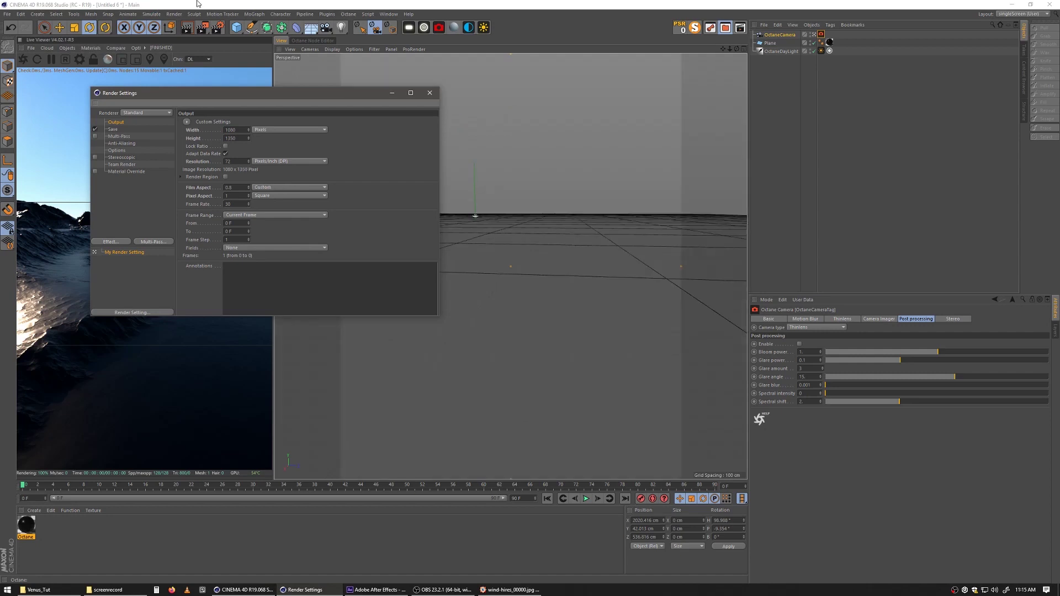
left_click(429, 93)
left_click_drag(475, 267, 472, 271)
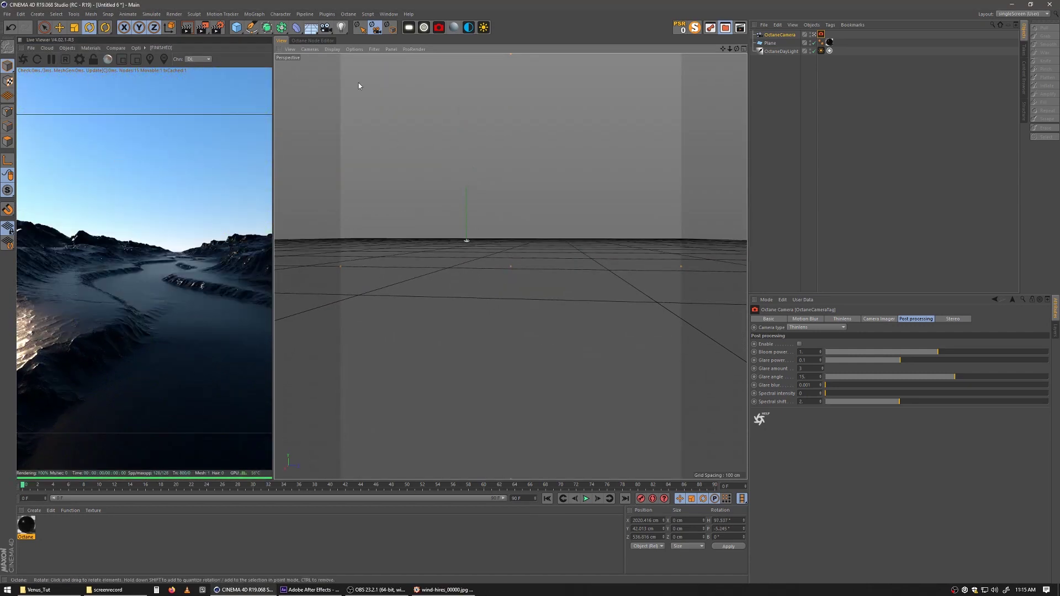
- Set the viewport's tinted border opacity to 70% so the area outside the render frame is darker
key("shift+v")
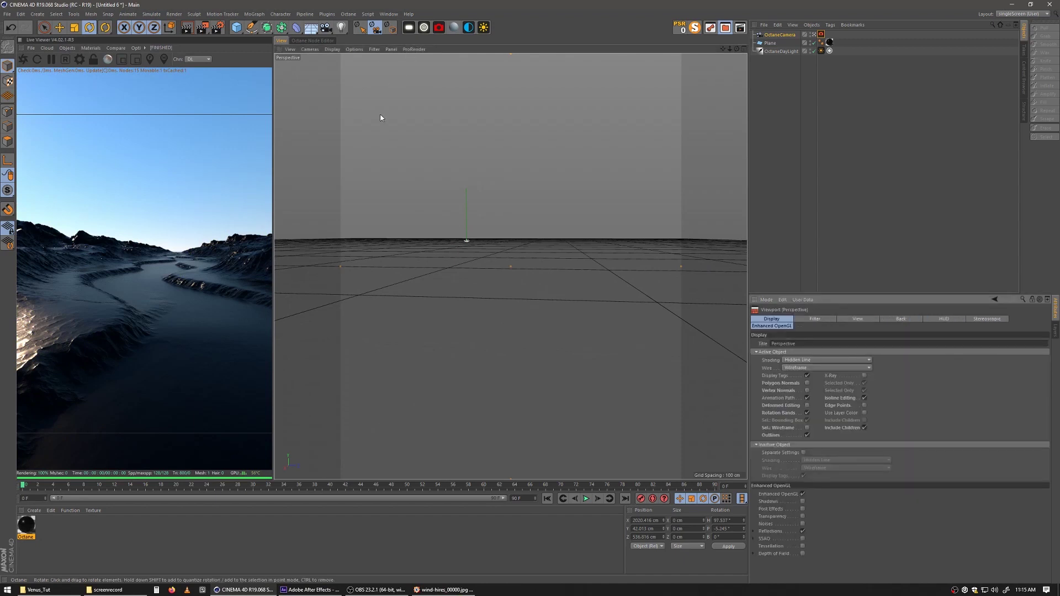
left_click(857, 319)
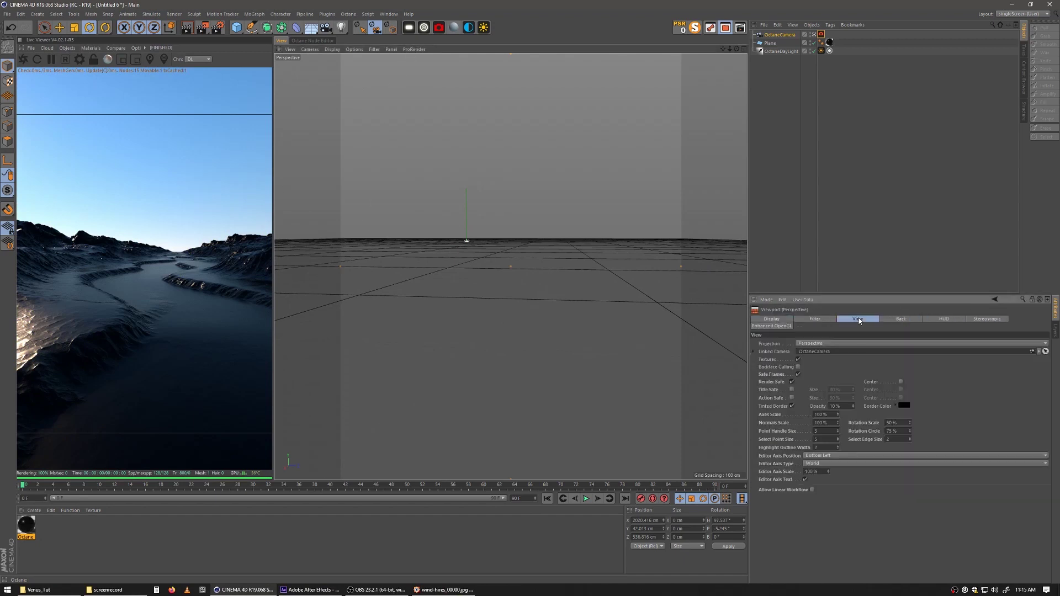
left_click(849, 405)
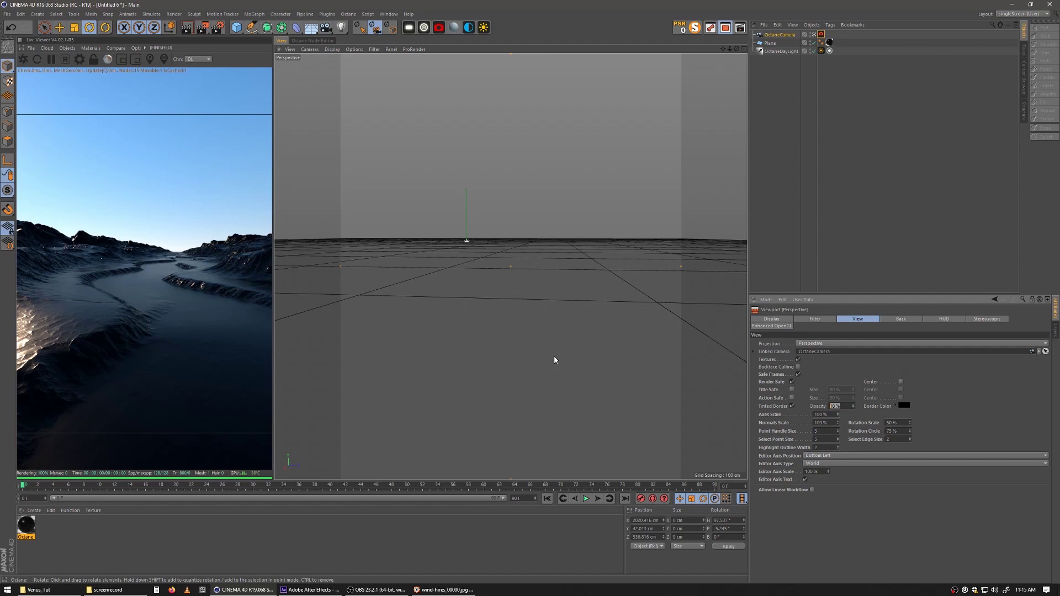
type("70")
key("Return")
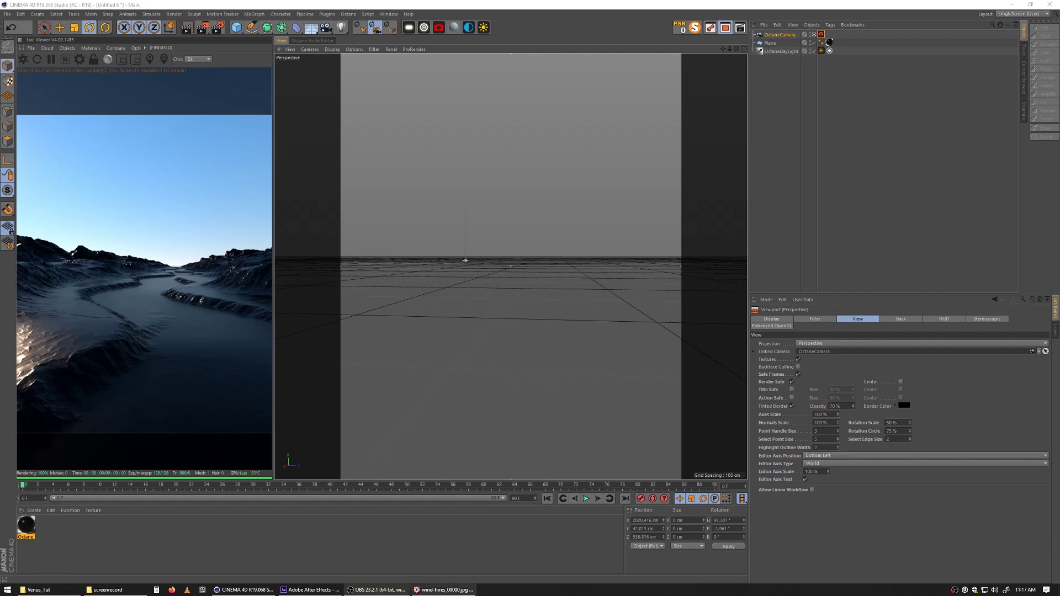
- Check the wind-hires_00000.jpg reference image and reposition the Octane camera to frame the river winding toward a near-centred horizon
left_click(442, 589)
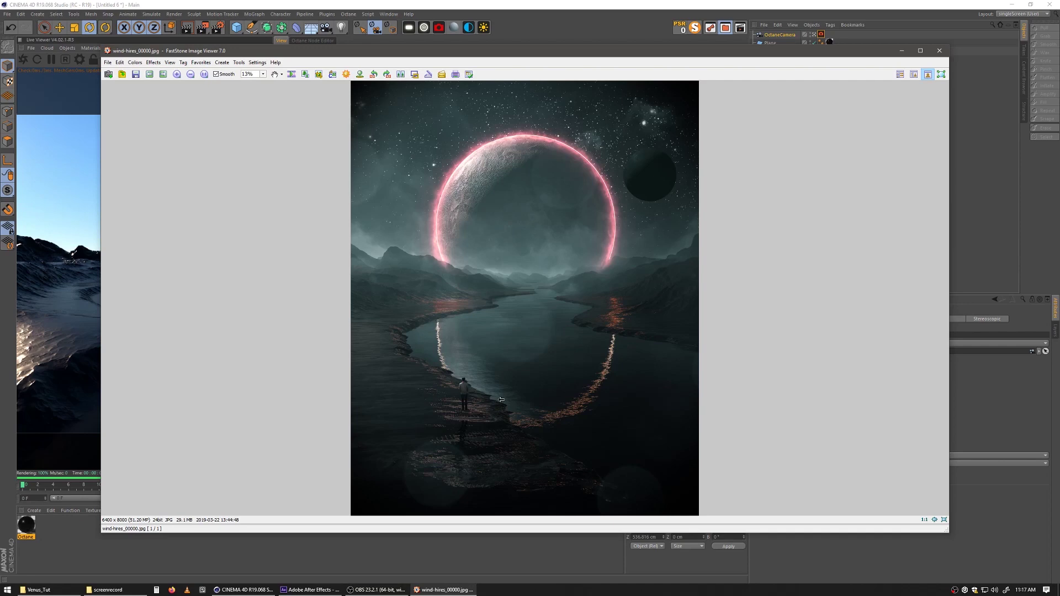
left_click(939, 50)
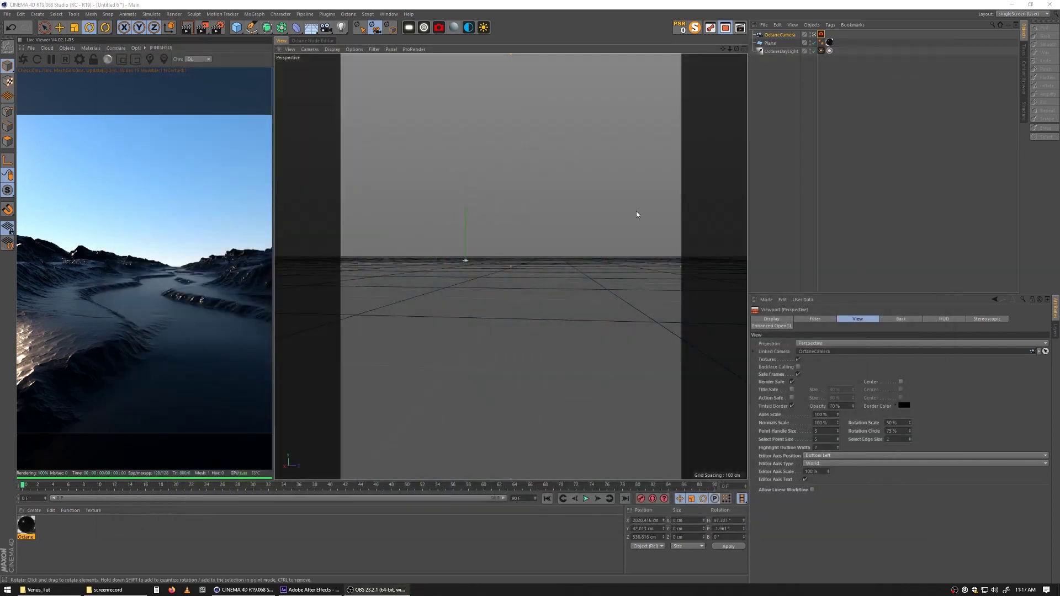
scroll(478, 308, "up", 2)
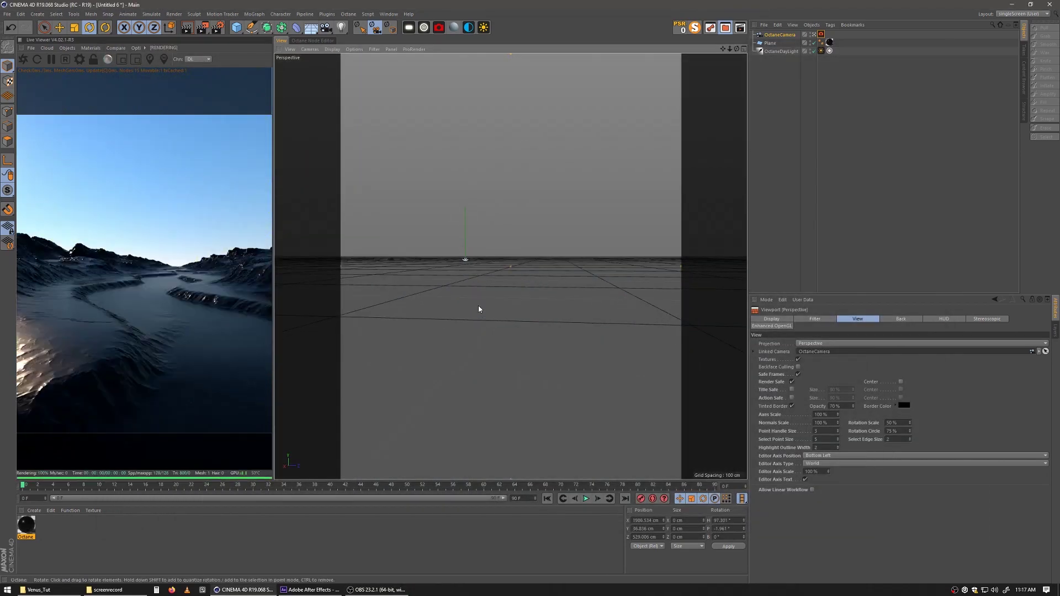
scroll(478, 310, "down", 1)
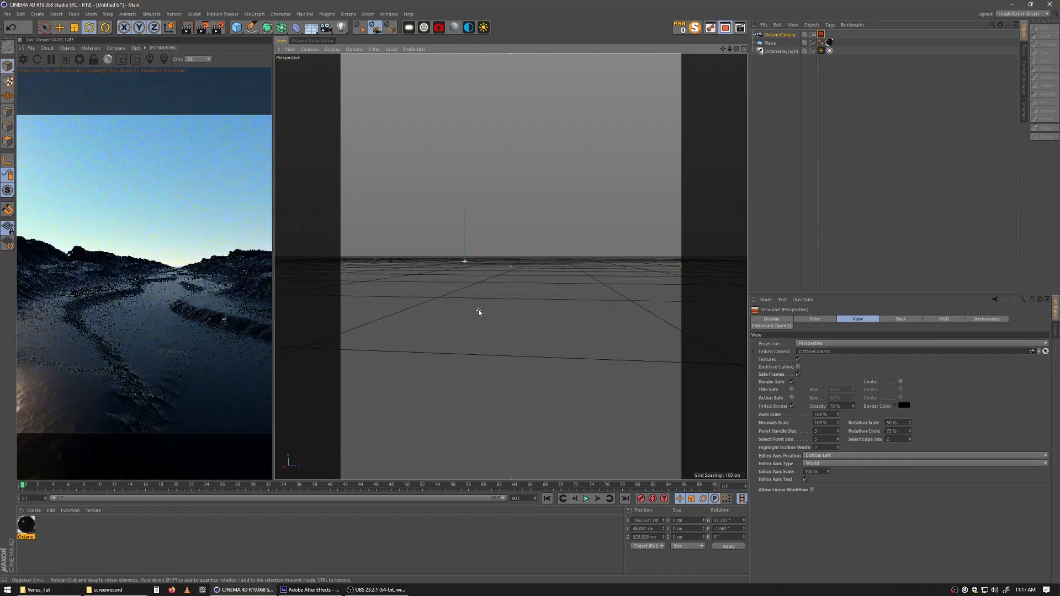
left_click_drag(460, 324, 452, 327, "alt")
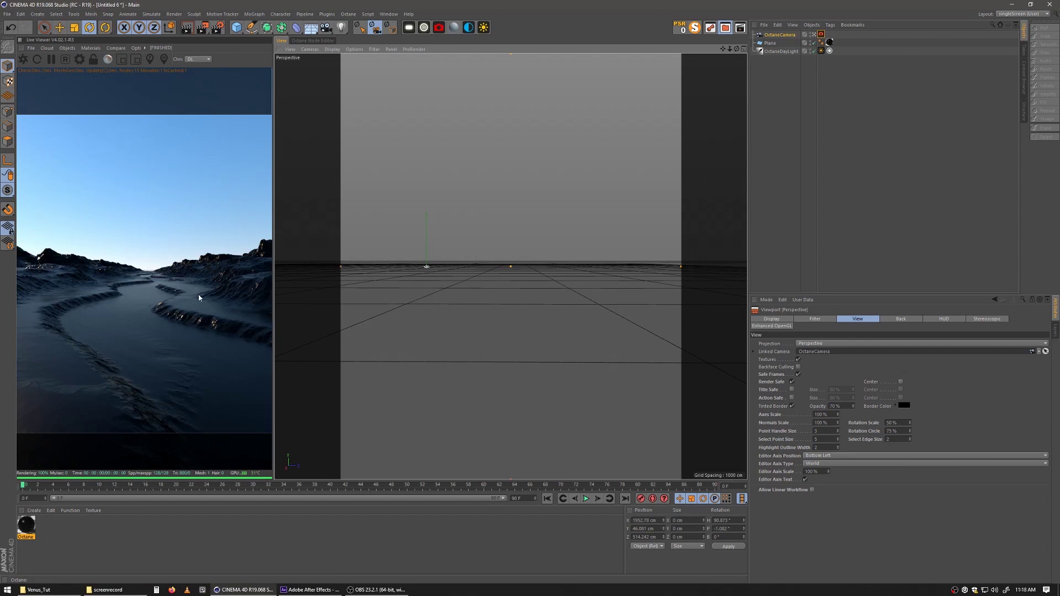
- Add a second image texture node to the Octane material and connect it to the Normal input
left_click(303, 41)
left_click_drag(391, 296, 445, 338)
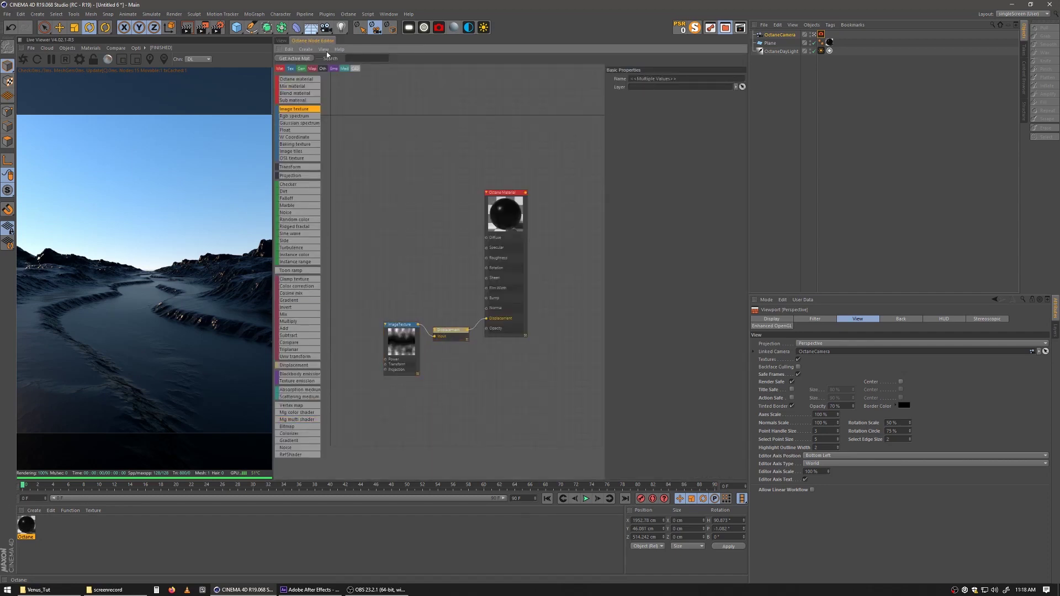
left_click(383, 118)
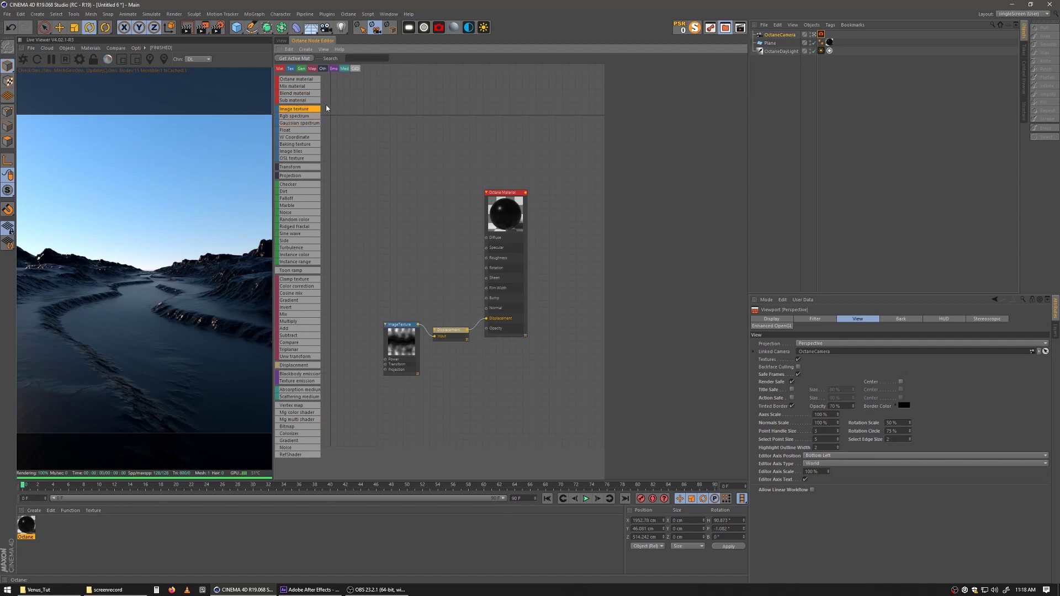
left_click_drag(472, 251, 486, 308)
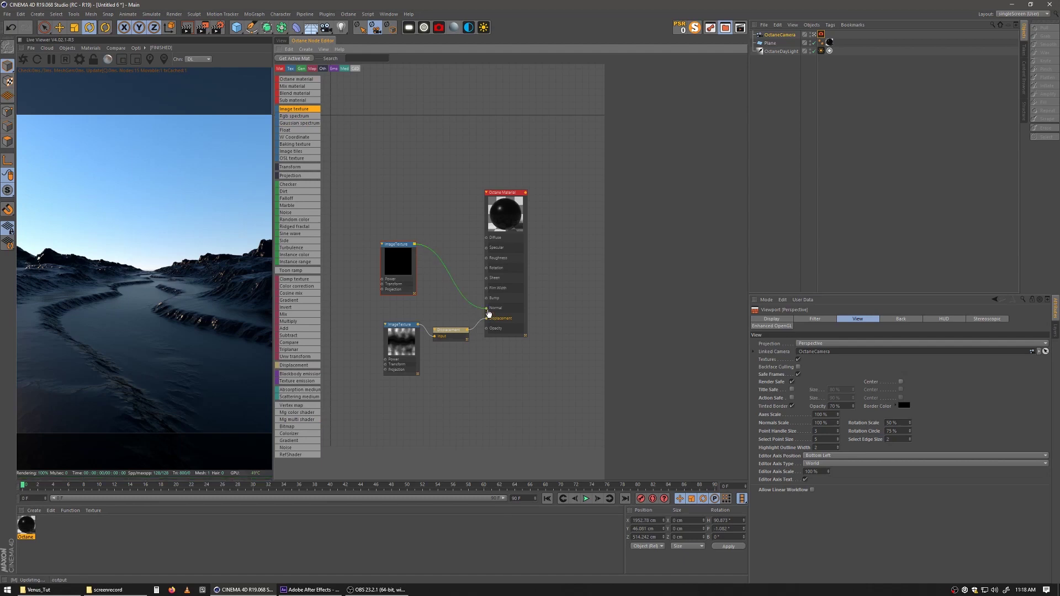
left_click_drag(402, 271, 411, 296)
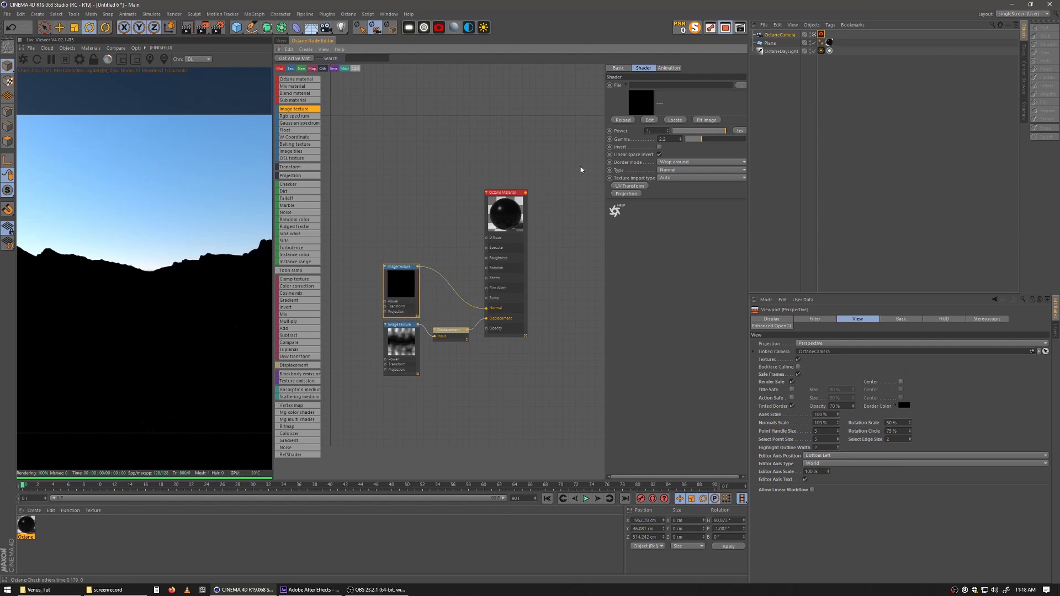
- Load Rock_01_2K_Normal.png from the tex folder into the new image texture node
left_click(740, 85)
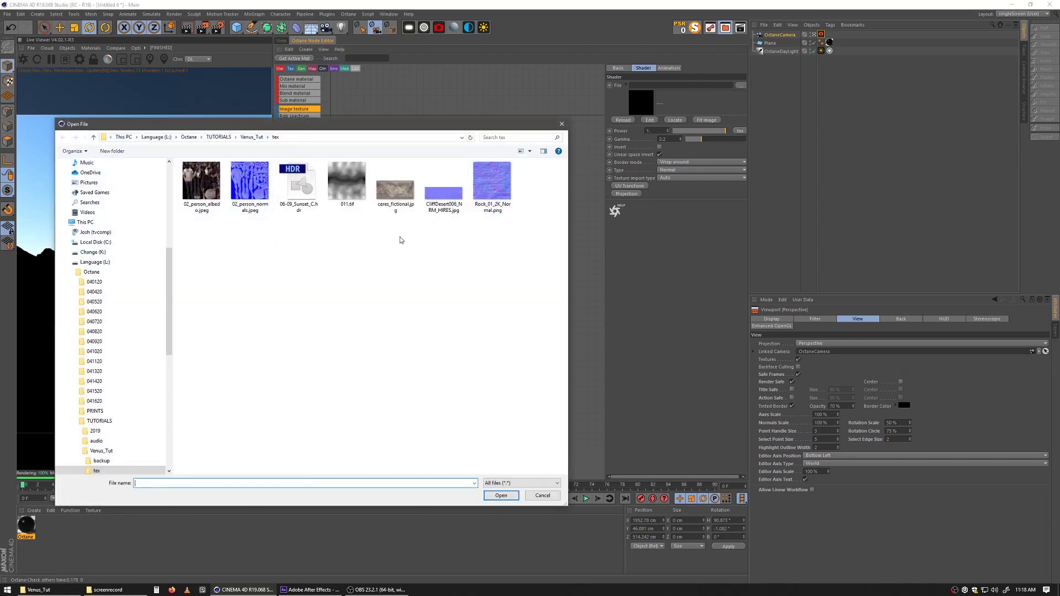
left_click(491, 202)
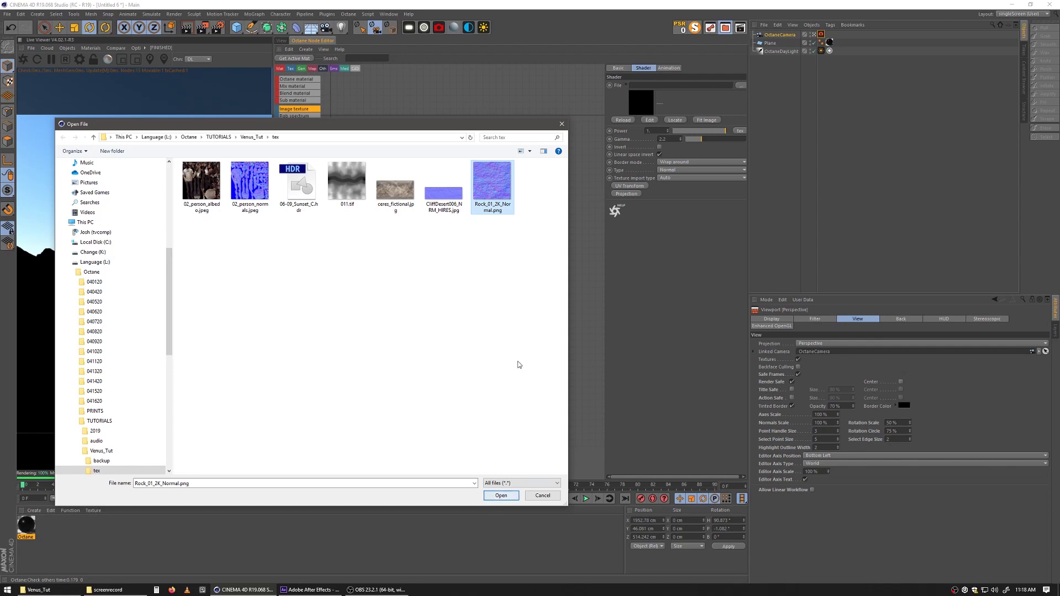
left_click(499, 496)
left_click(576, 325)
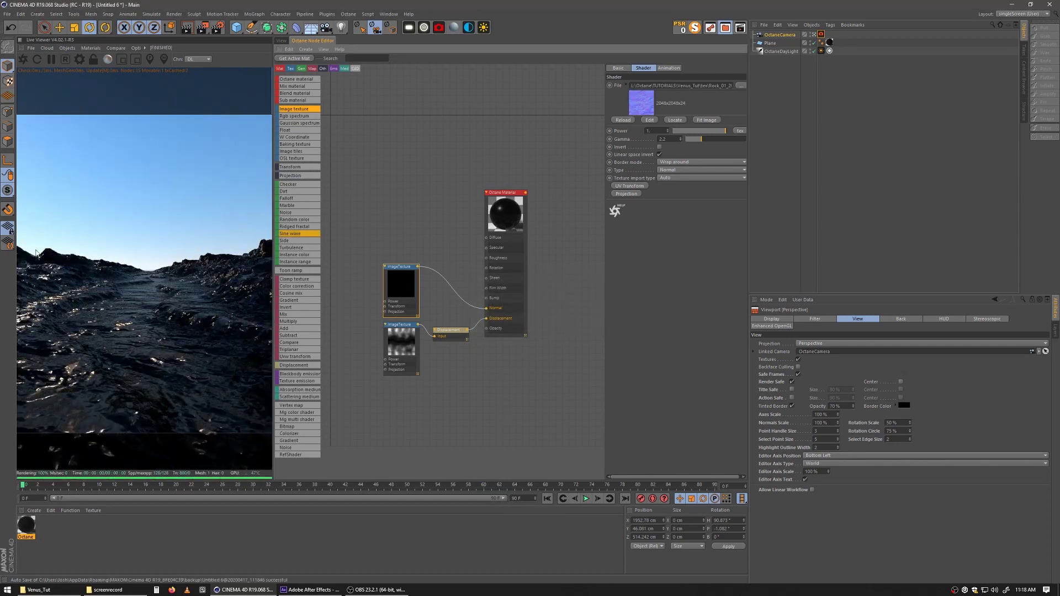
- Reduce the rock normal texture's power to 0.2
left_click_drag(387, 282, 396, 281)
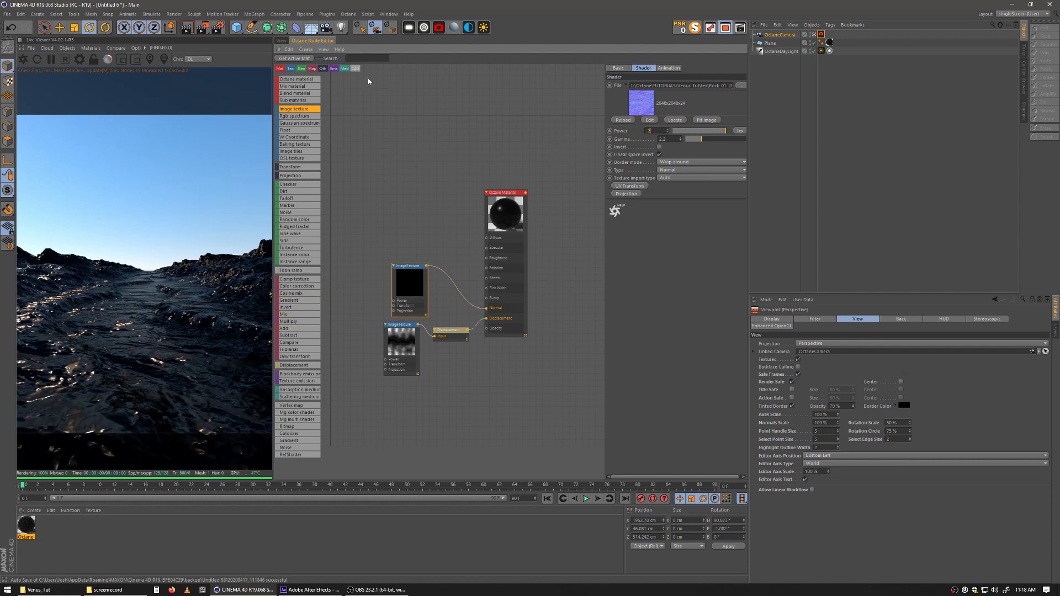
type("0.2")
key("Return")
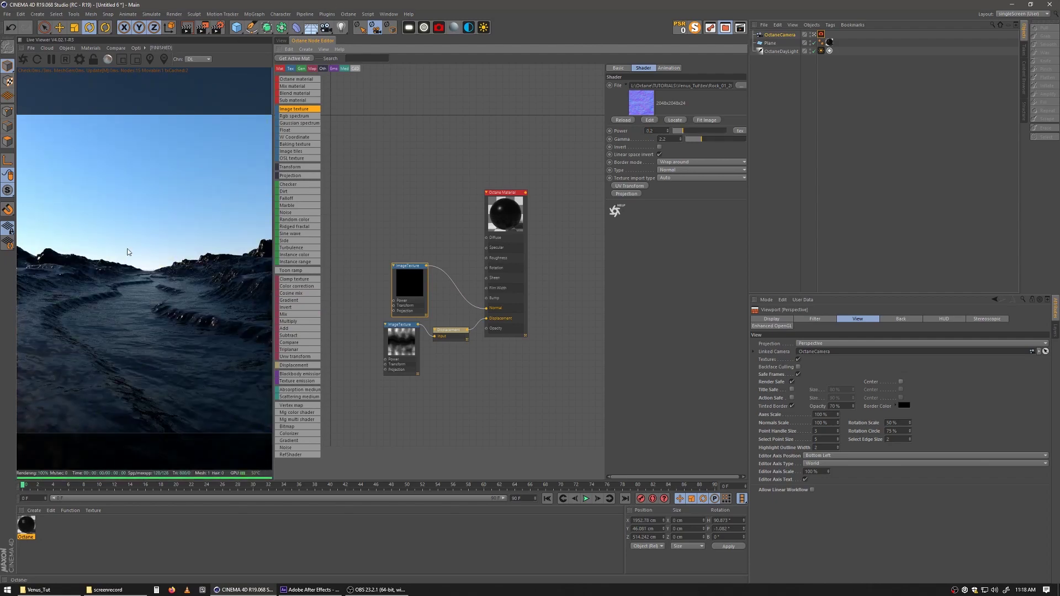
- Add a UV transform to the rock normal texture and scale it uniformly down to about 0.022
left_click(628, 188)
left_click_drag(440, 191, 364, 305)
left_click(363, 300)
left_click_drag(722, 151, 683, 155)
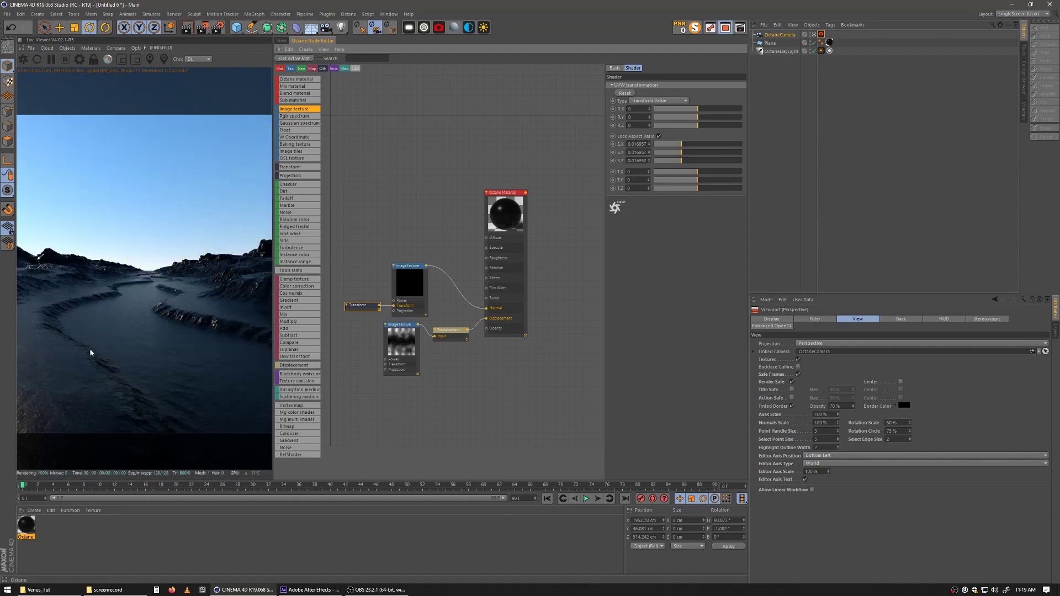
left_click_drag(683, 145, 686, 147)
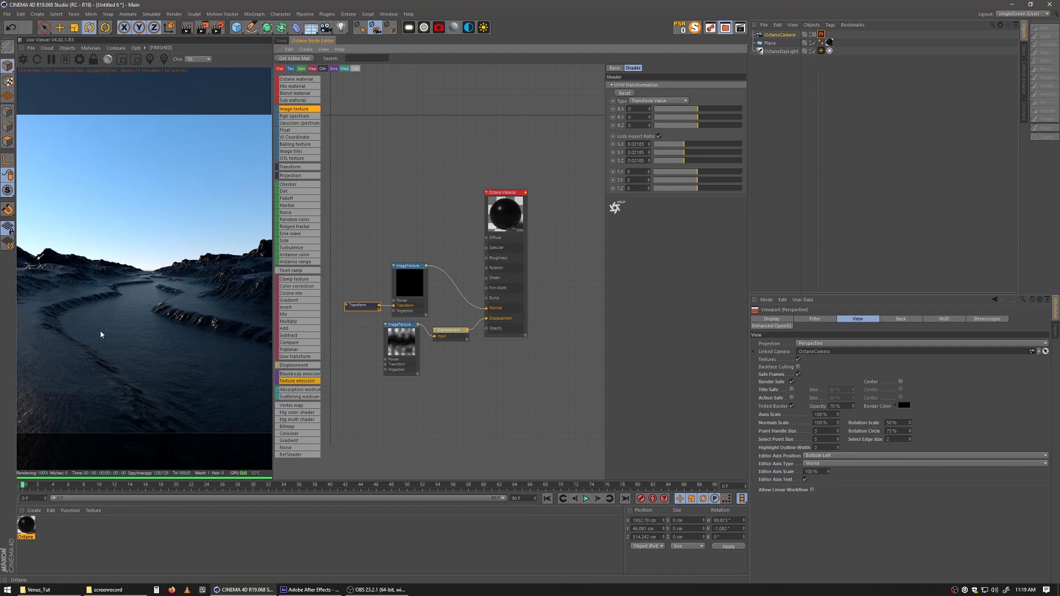
- Set the sky color of the OctaneDayLight's daylight tag to black
left_click(281, 41)
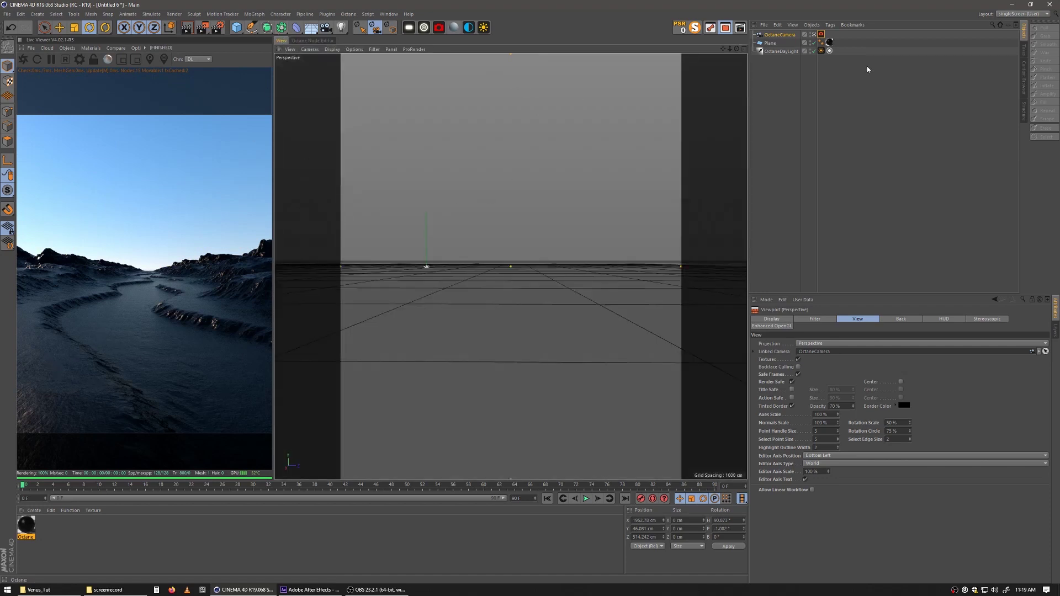
left_click(781, 65)
left_click(767, 51)
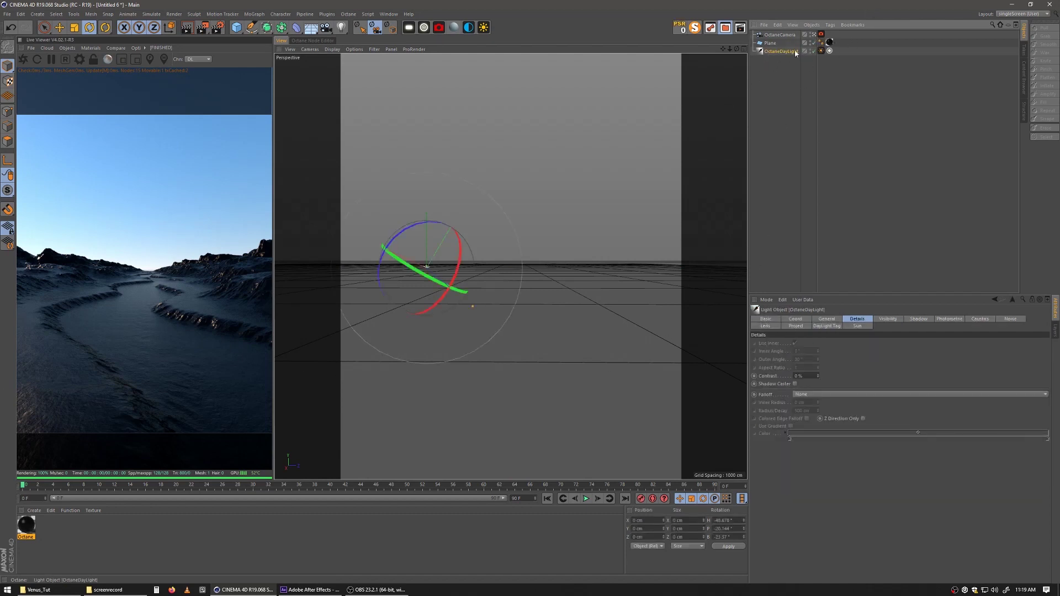
left_click(821, 51)
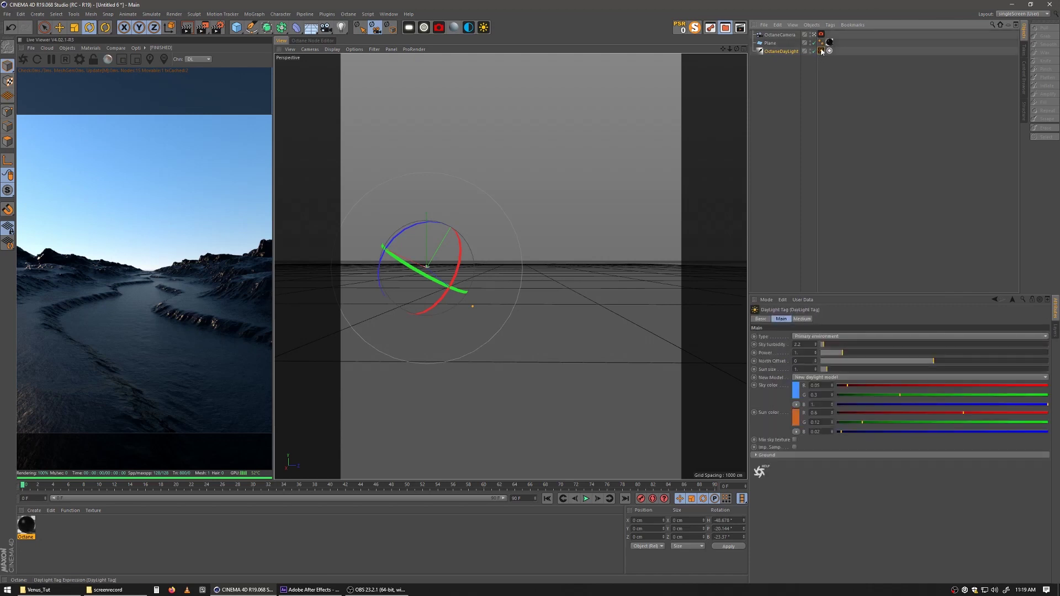
left_click(795, 390)
left_click_drag(778, 395, 723, 442)
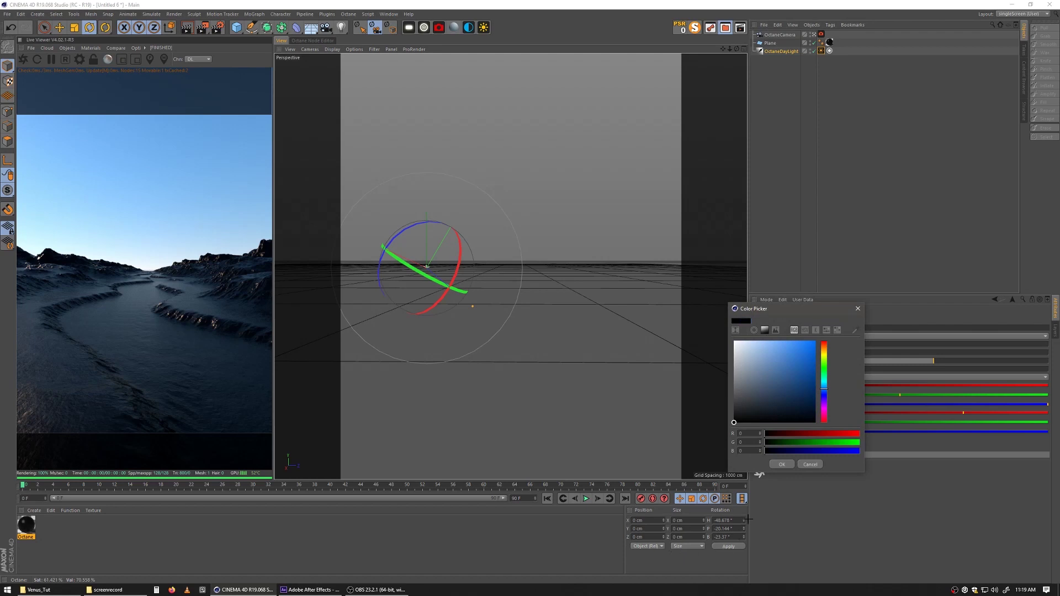
left_click(776, 464)
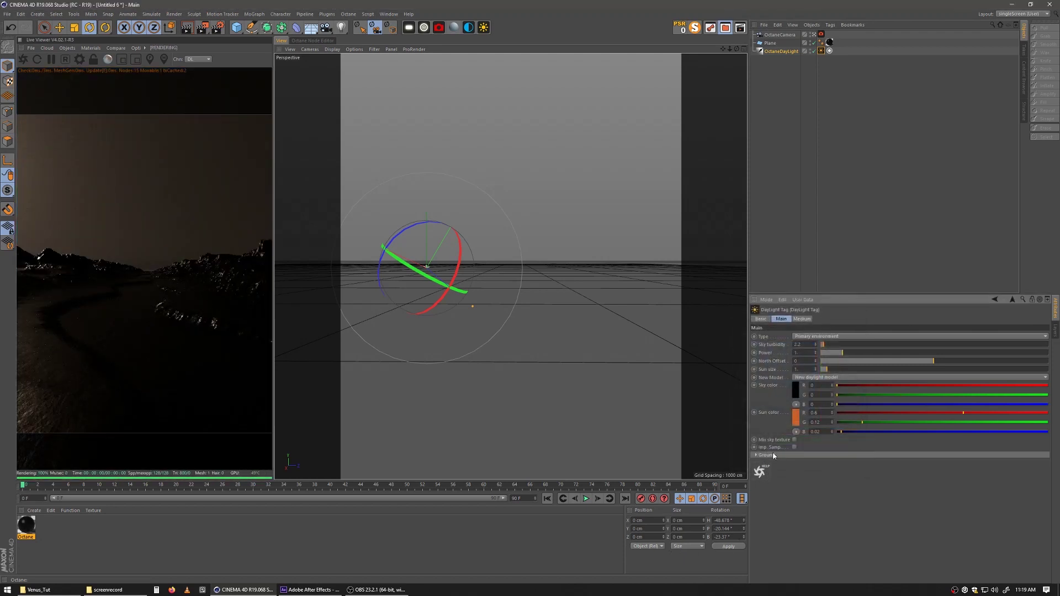
- Set the daylight tag's sun color to white and deselect the OctaneDayLight
left_click(795, 421)
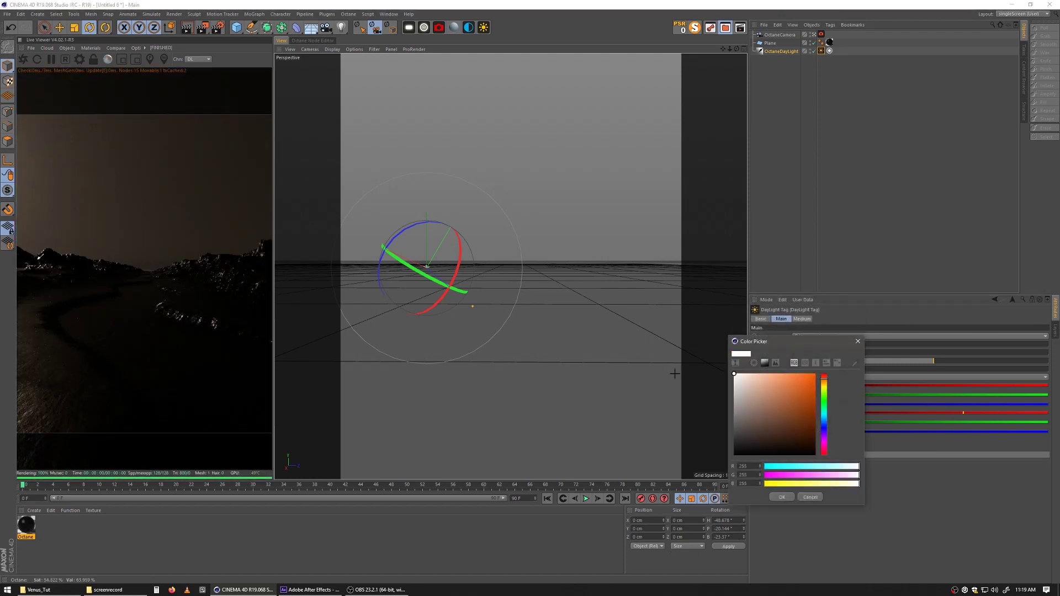
left_click(782, 497)
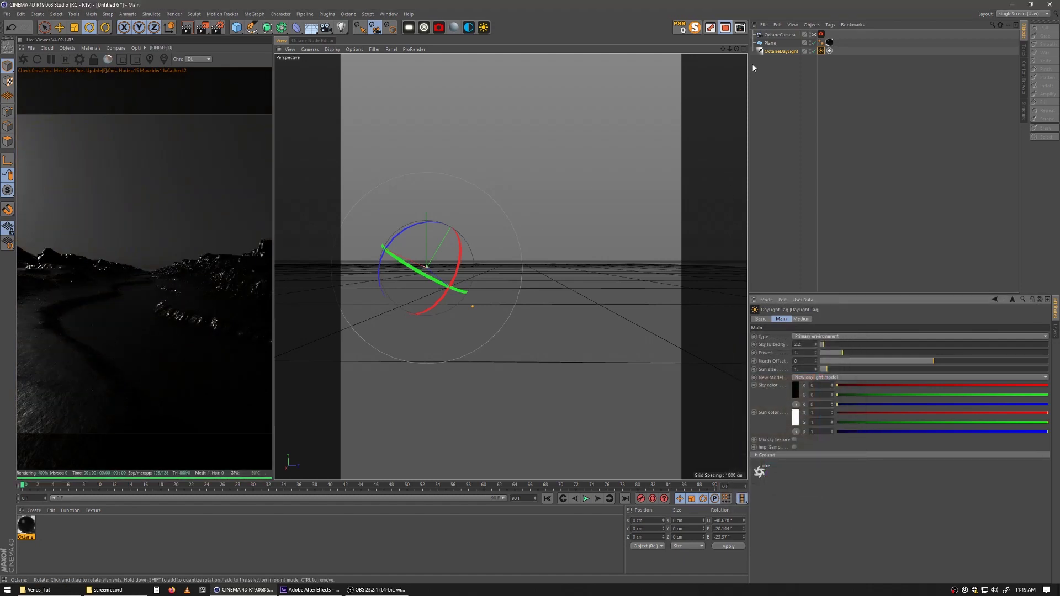
left_click(760, 82)
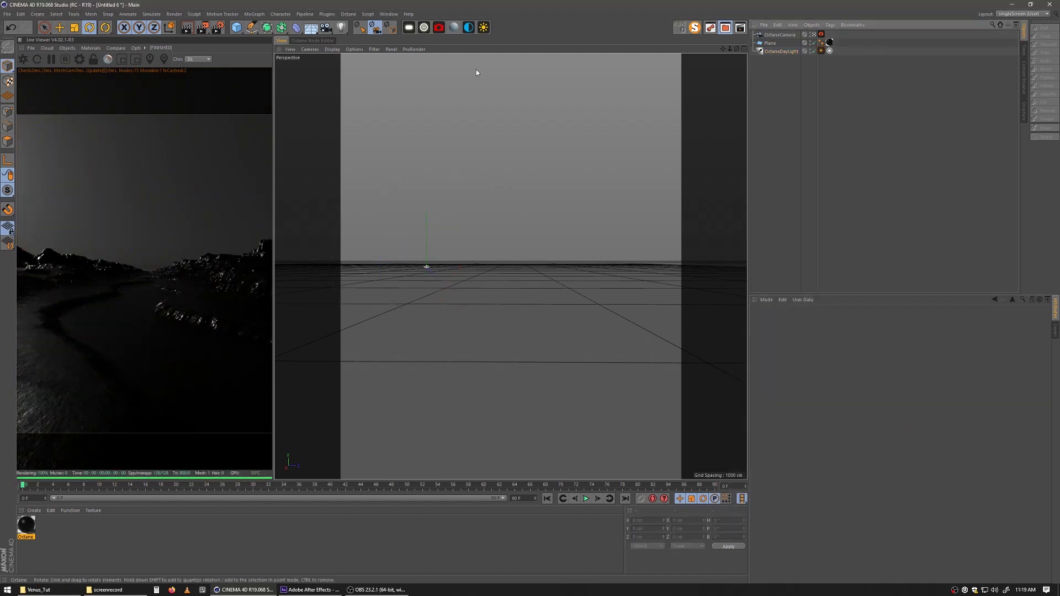
- Open the list of render channel modes for the Live Viewer
left_click(202, 59)
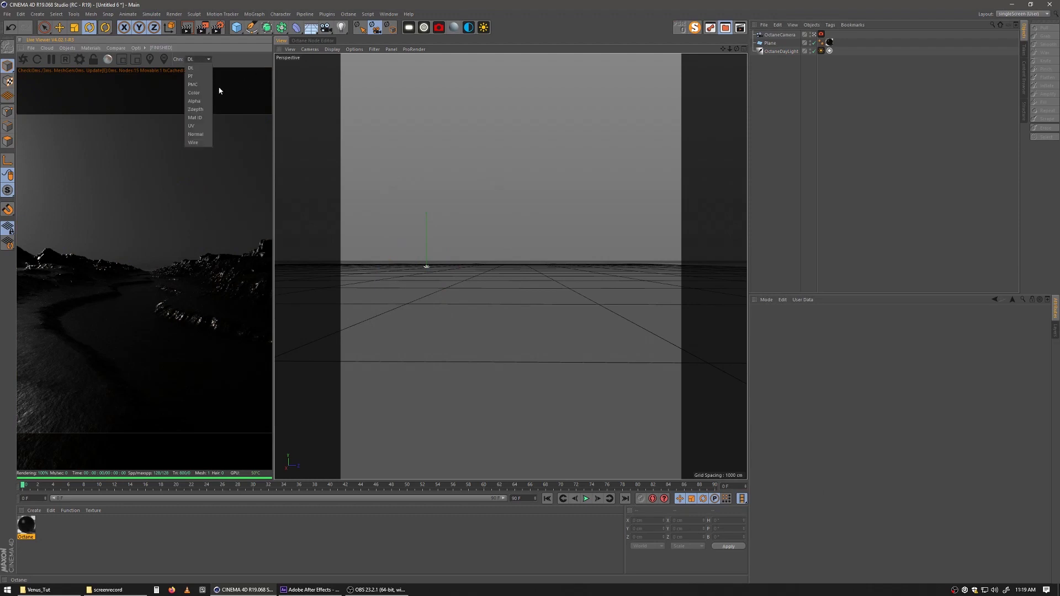
- Switch the live render to path tracing (PT) and set the kernel's maximum samples to 350
left_click(202, 78)
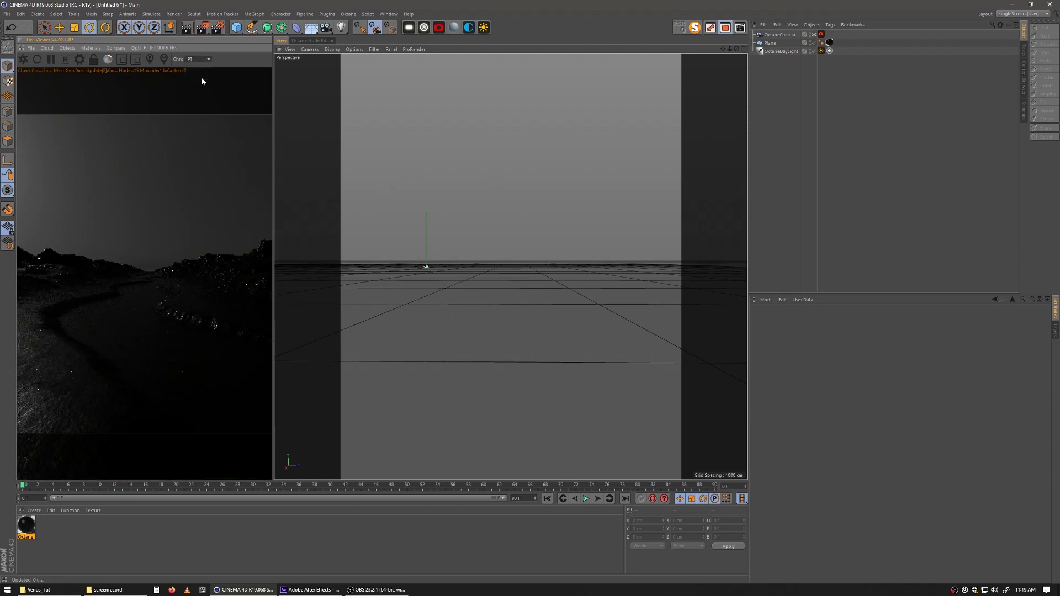
left_click(79, 59)
left_click_drag(111, 5, 479, 125)
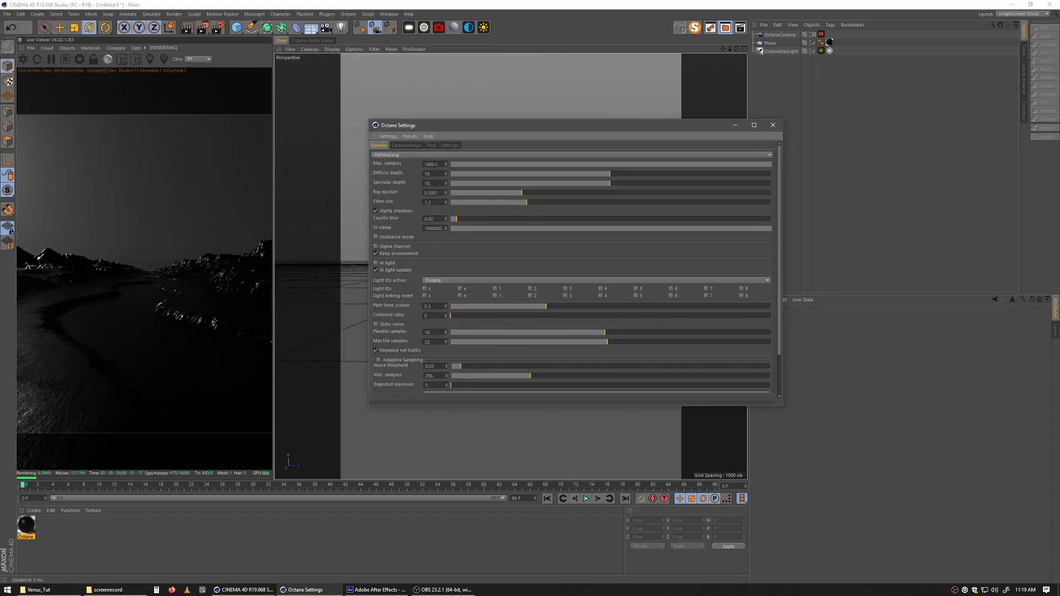
double_click(428, 164)
type("350")
- Set the path tracing kernel's GI clamp to 4 and close the Octane settings
key("Tab")
key("Tab")
key("Tab")
key("Tab")
key("Tab")
key("Tab")
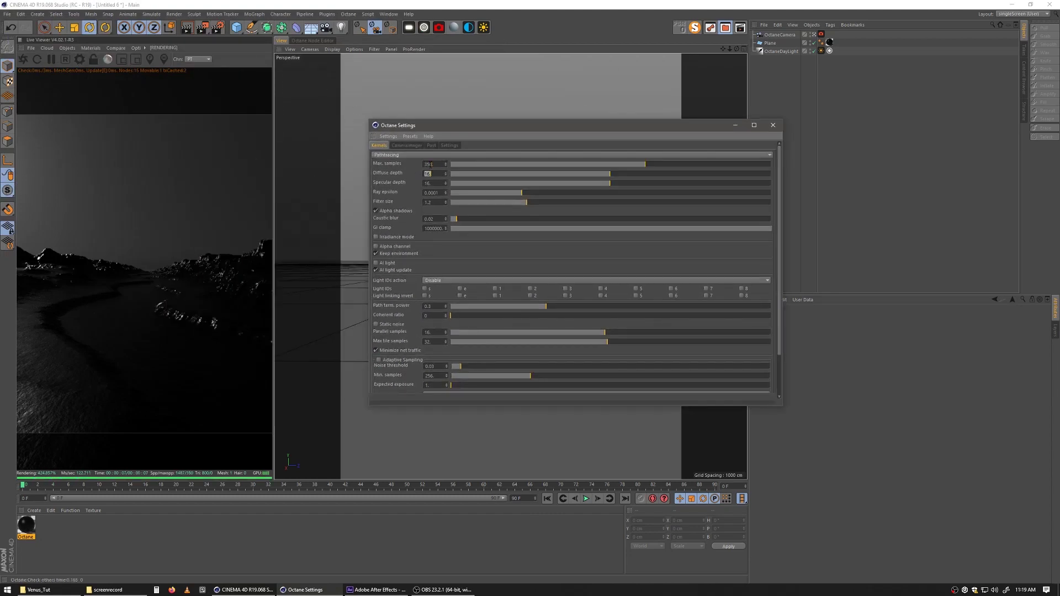
key("Tab")
type("4")
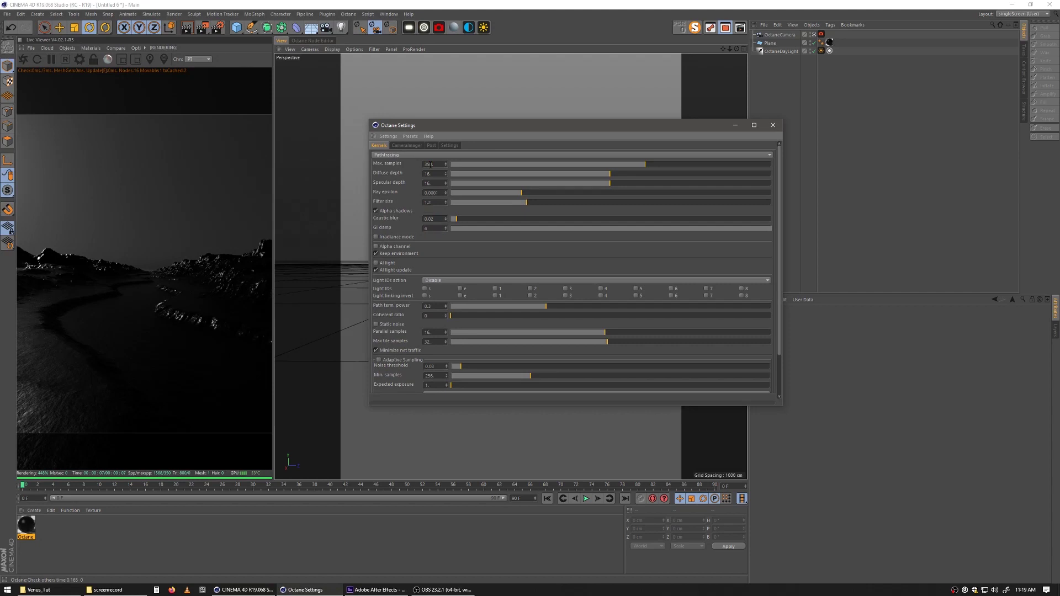
key("Return")
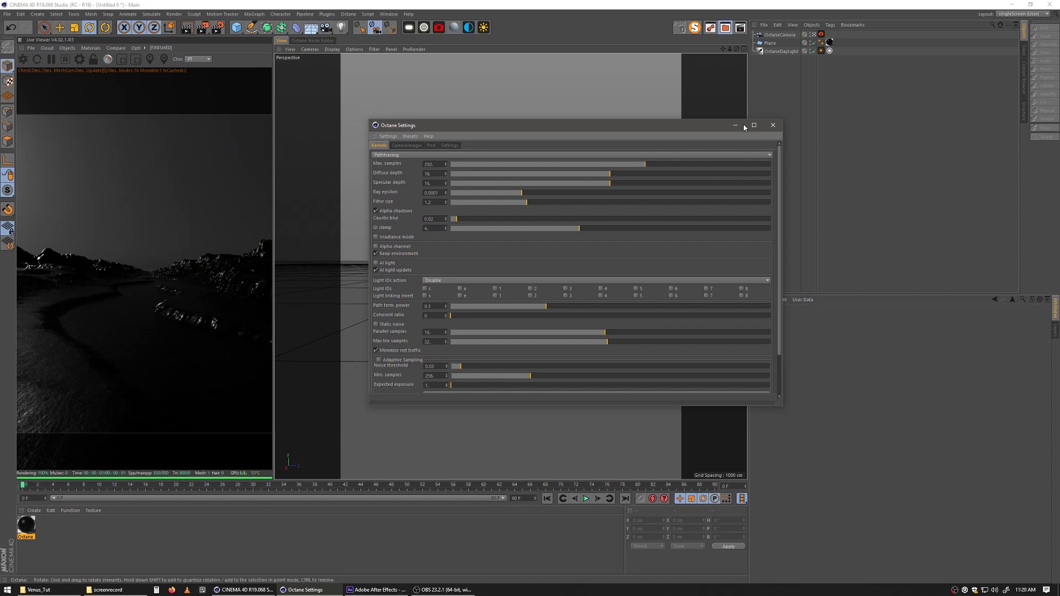
left_click(773, 125)
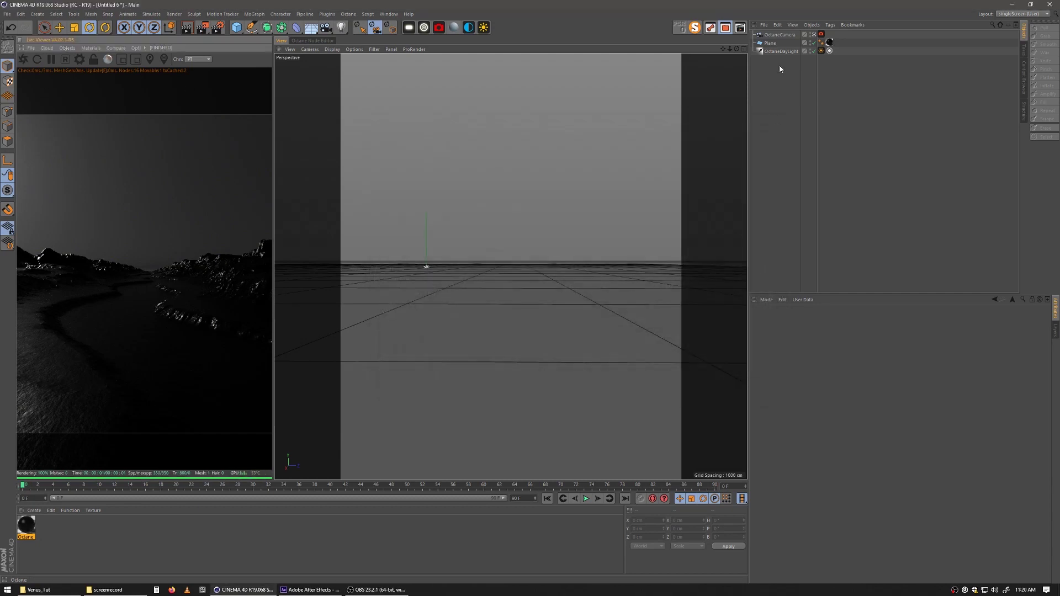
left_click(810, 102)
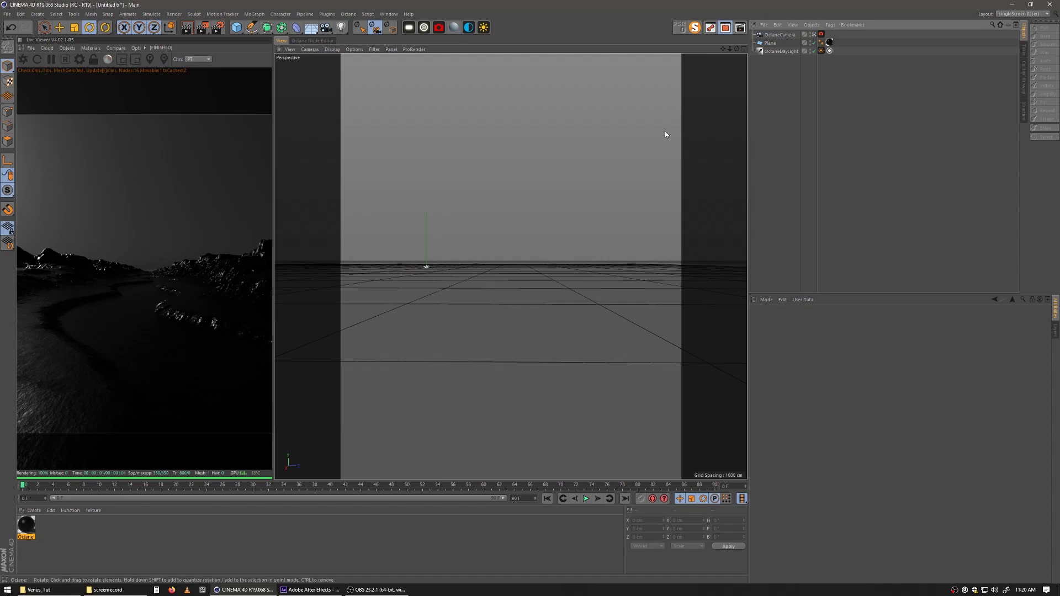
- Rotate the Octane daylight to a heading of about -43° and a pitch of about -39°
left_click(768, 52)
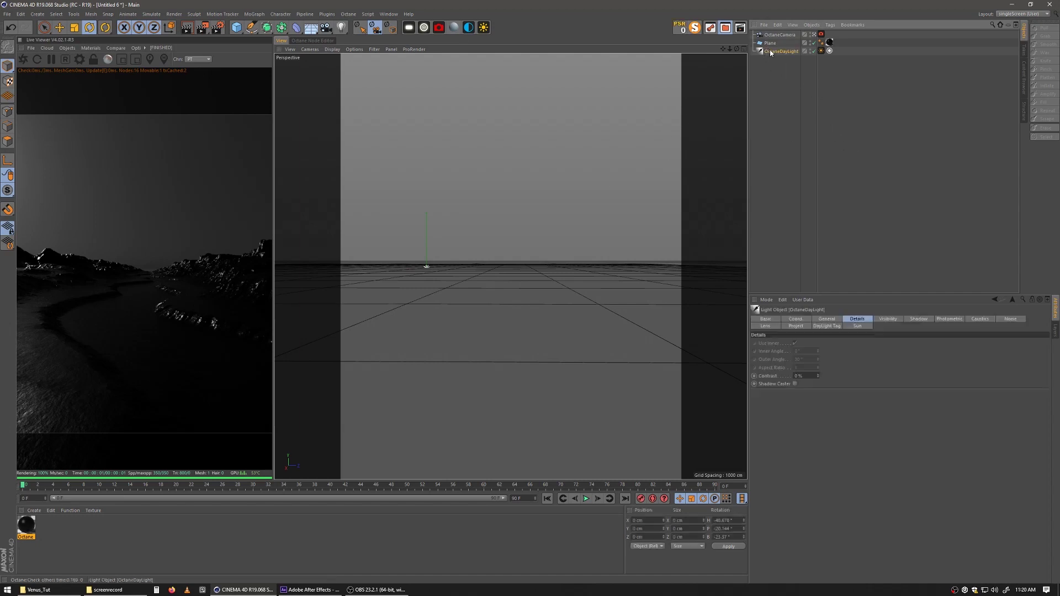
left_click_drag(478, 319, 442, 332)
left_click_drag(340, 98, 501, 317)
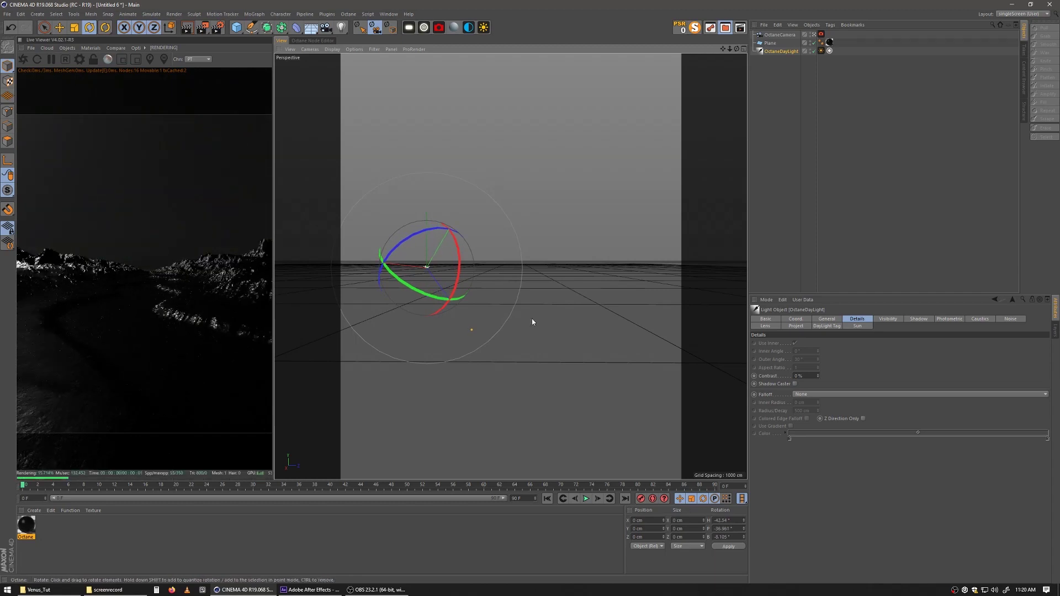
left_click(871, 198)
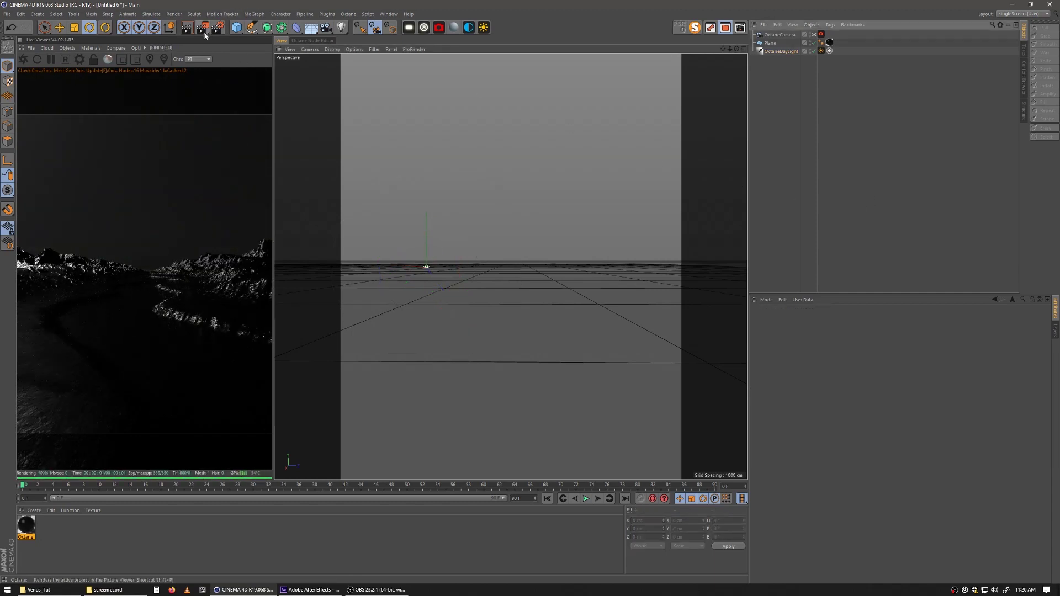
- Add a sphere and move it up above the horizon, to about 205 cm in Y
left_click(236, 27)
left_click(388, 54)
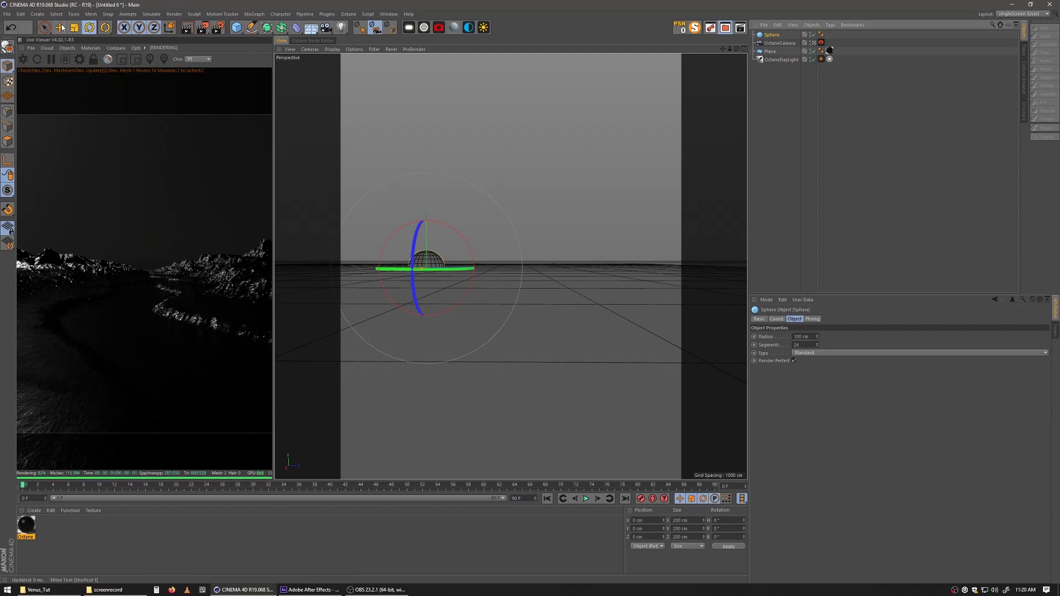
key("e")
left_click_drag(505, 310, 564, 262)
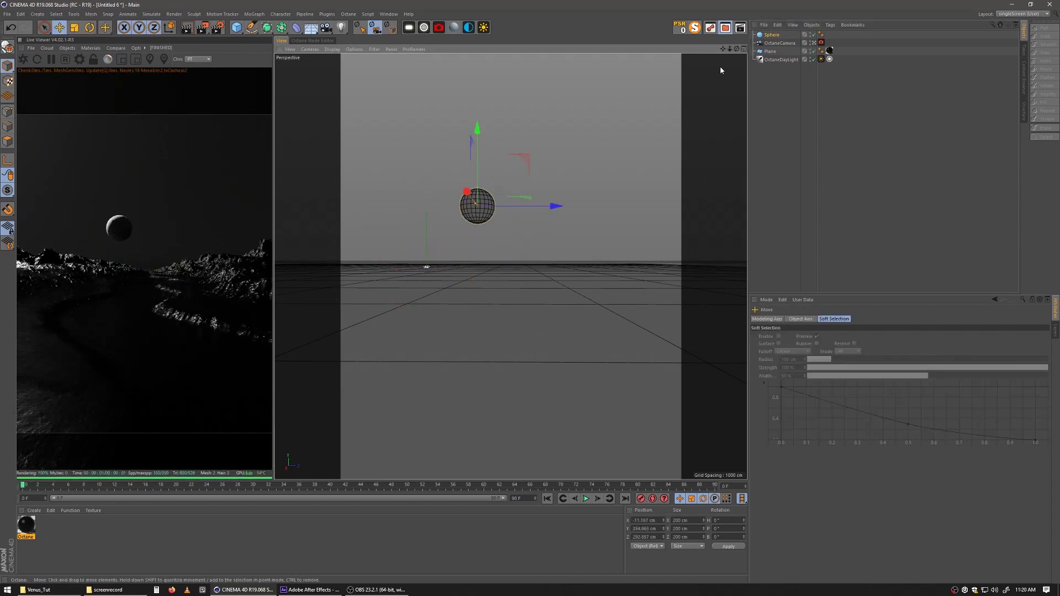
- Move the sphere far behind the terrain to about X -2413 cm, scaling it to about 2202 cm across and rotating it
left_click(744, 49)
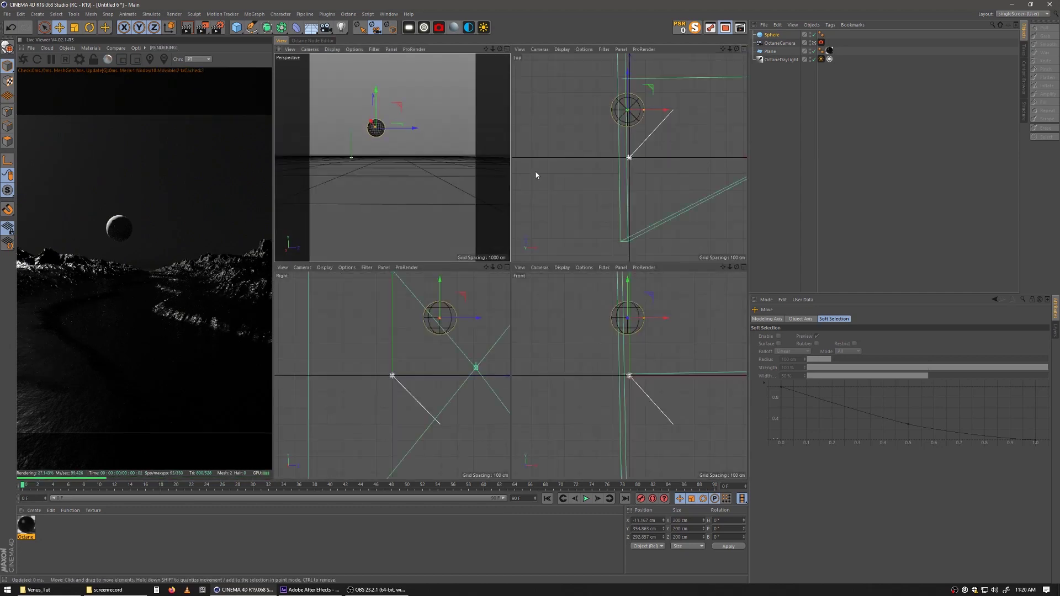
scroll(661, 143, "down", 5)
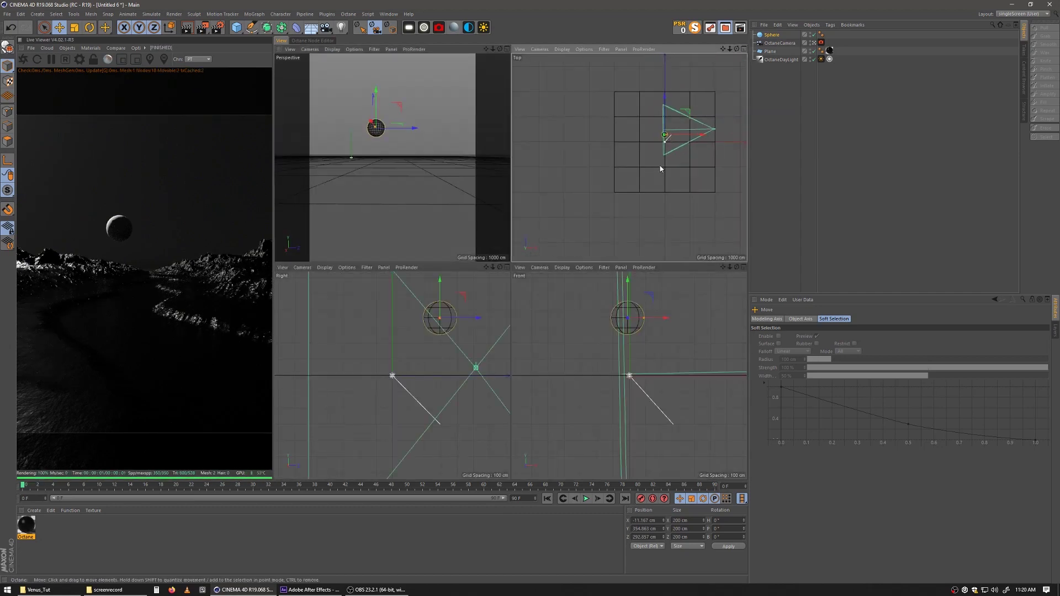
left_click_drag(694, 166, 639, 167)
key("r")
left_click_drag(352, 140, 430, 145)
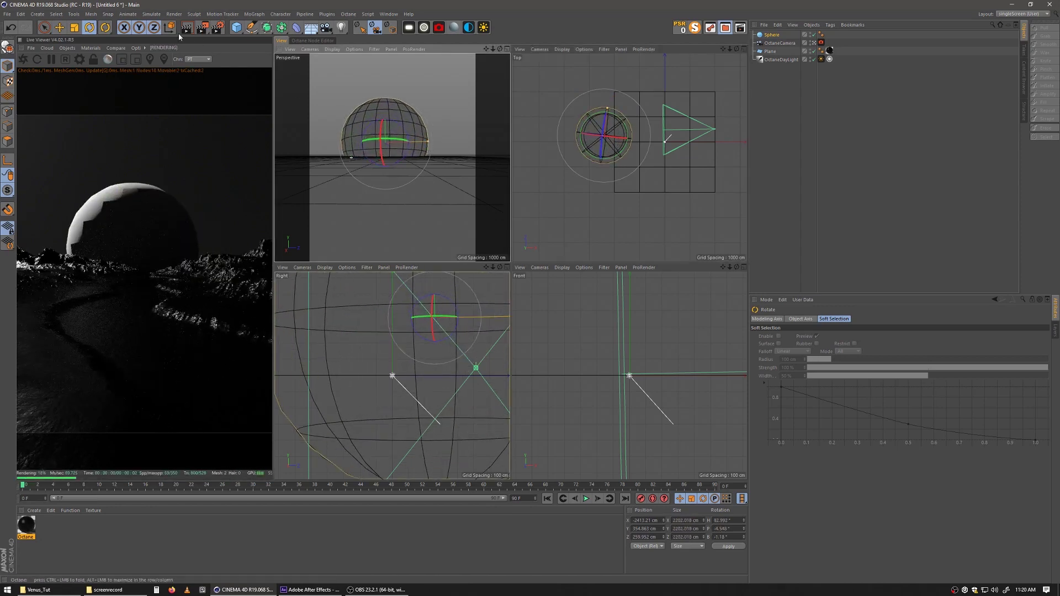
- Raise the sphere to about 723 cm in Y, shift it sideways and shrink it to about 2039 cm across
left_click(59, 27)
left_click_drag(386, 194, 401, 191)
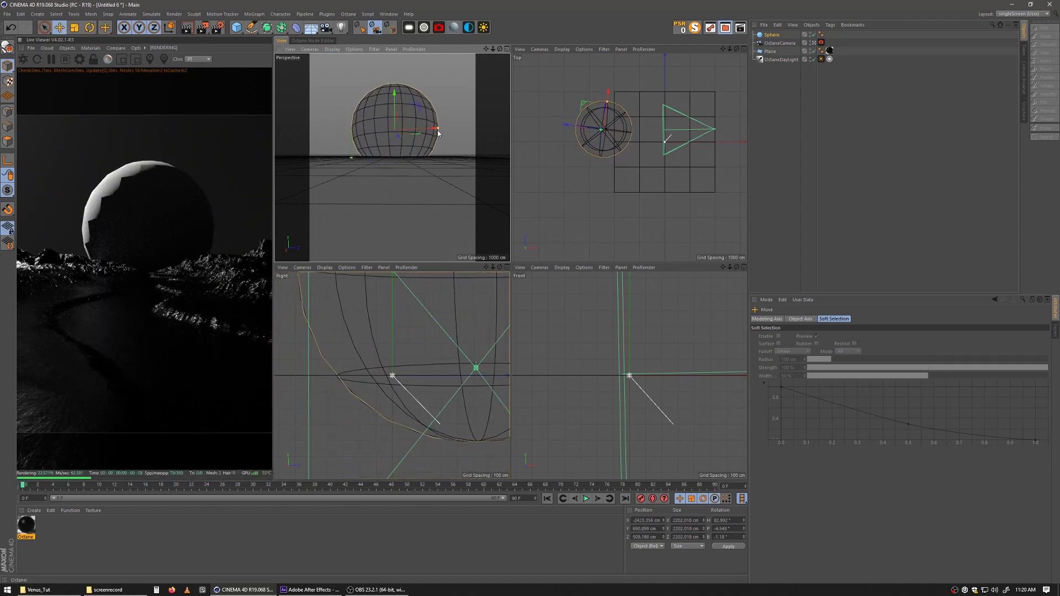
left_click_drag(437, 131, 435, 132)
left_click_drag(387, 148, 386, 147)
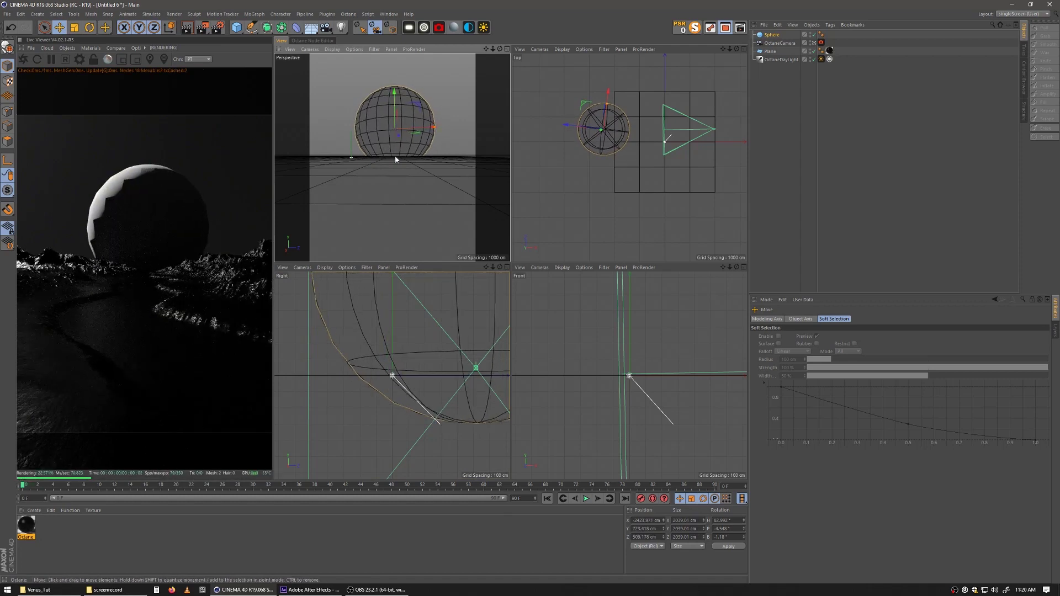
- Turn off Render Perfect for the sphere, change its type to Icosahedron and set its segments to 80
left_click(770, 35)
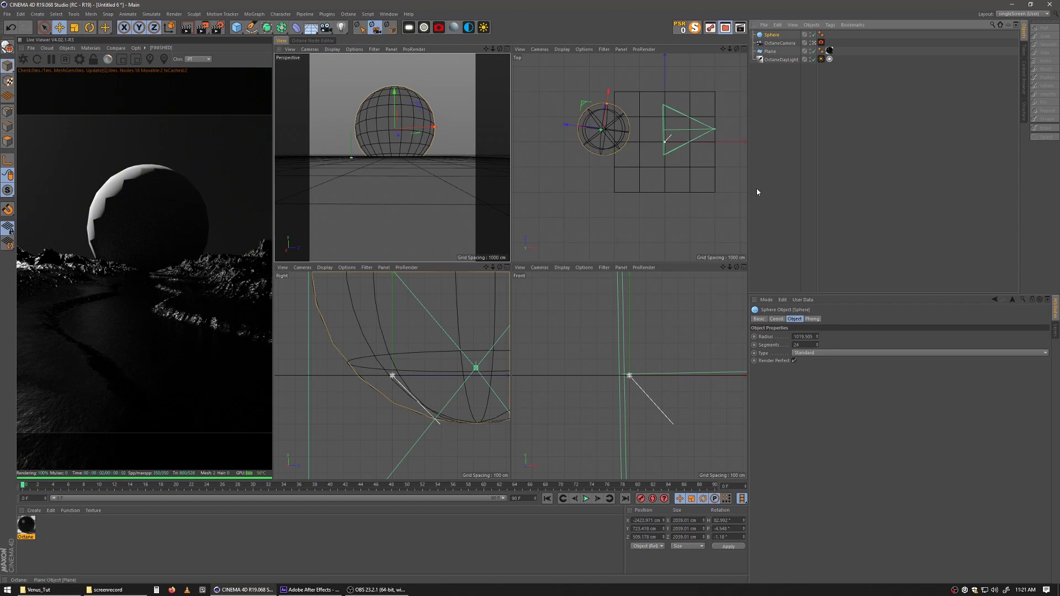
left_click(794, 361)
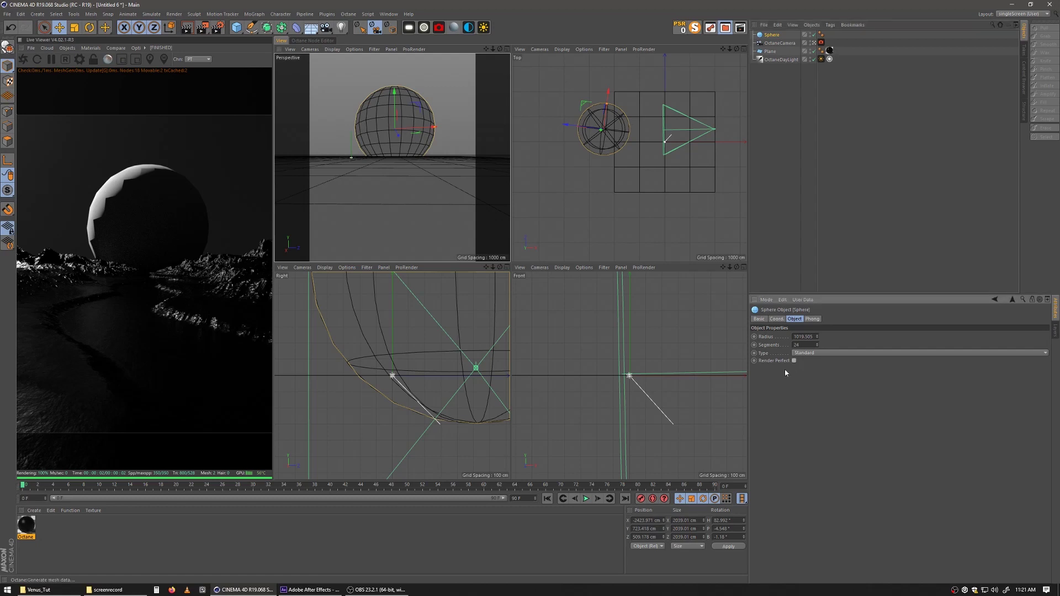
left_click(813, 353)
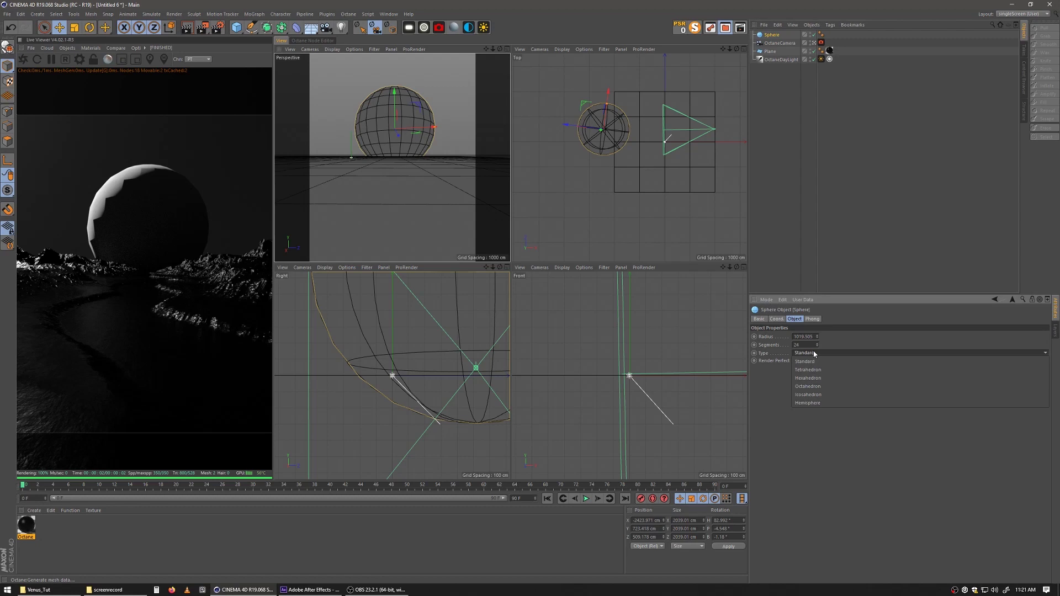
left_click(813, 395)
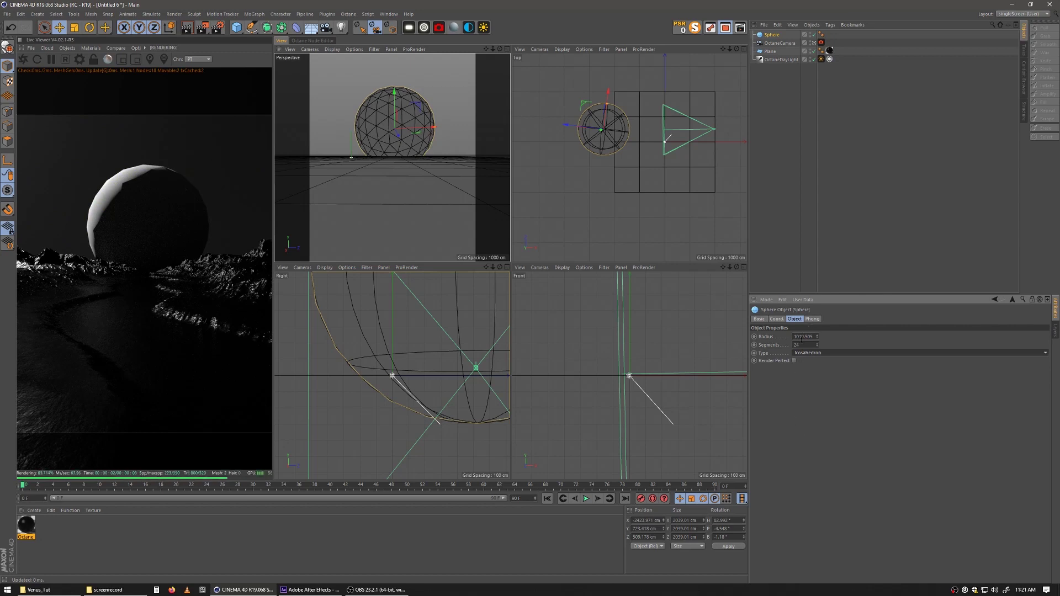
key("shift+Tab")
type("80")
key("Return")
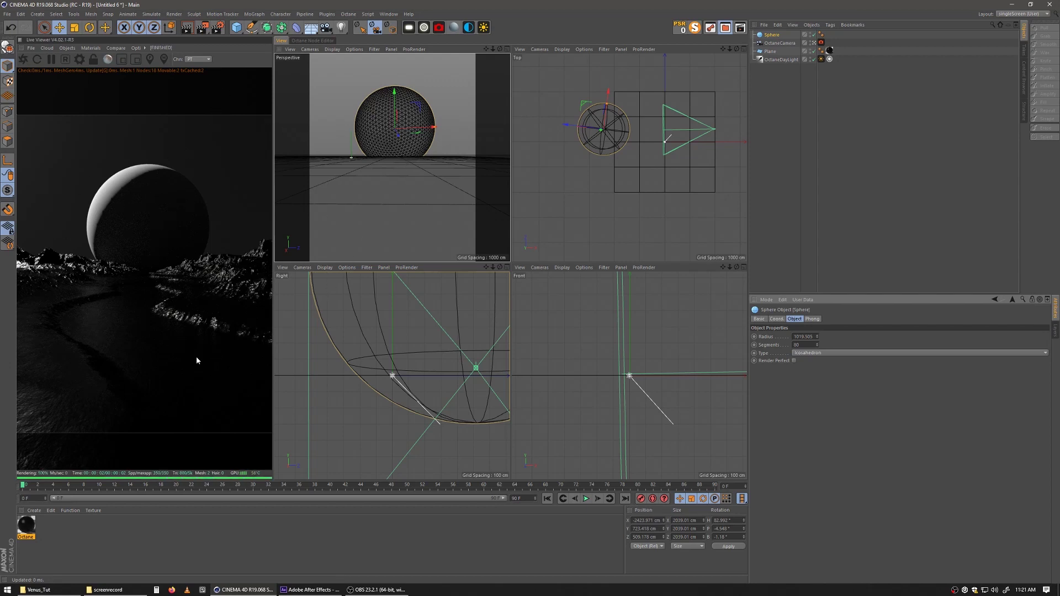
- Create an Octane diffuse material and open it in the node editor
left_click(453, 28)
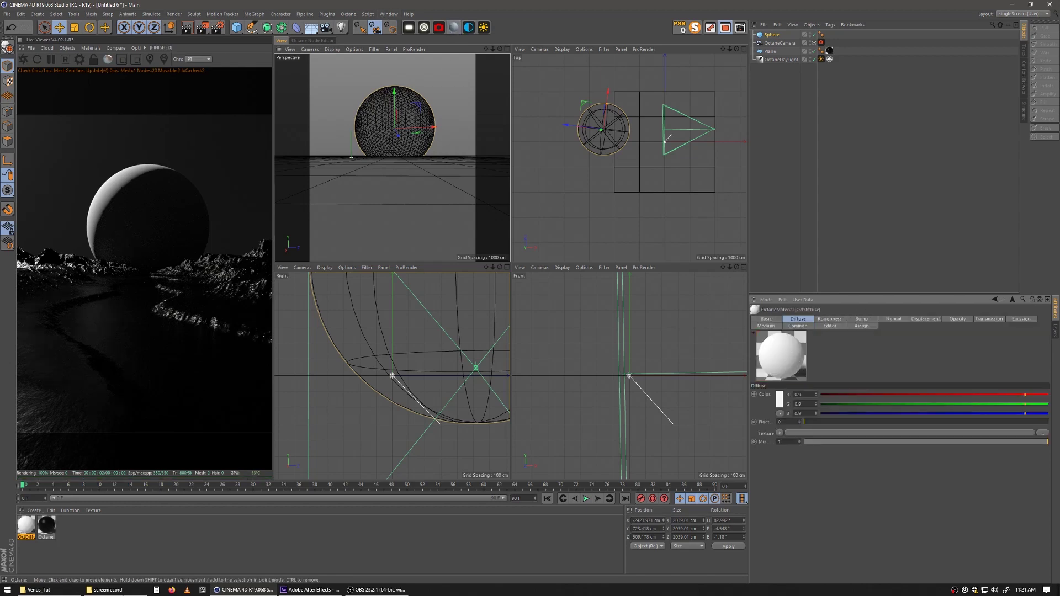
double_click(27, 525)
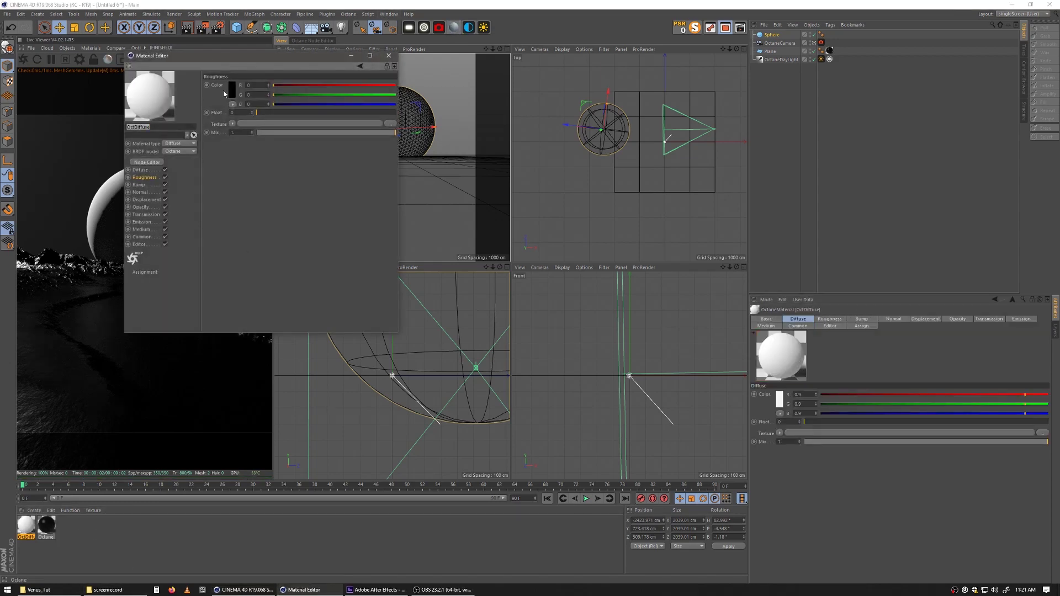
left_click_drag(269, 66, 290, 97)
left_click(167, 193)
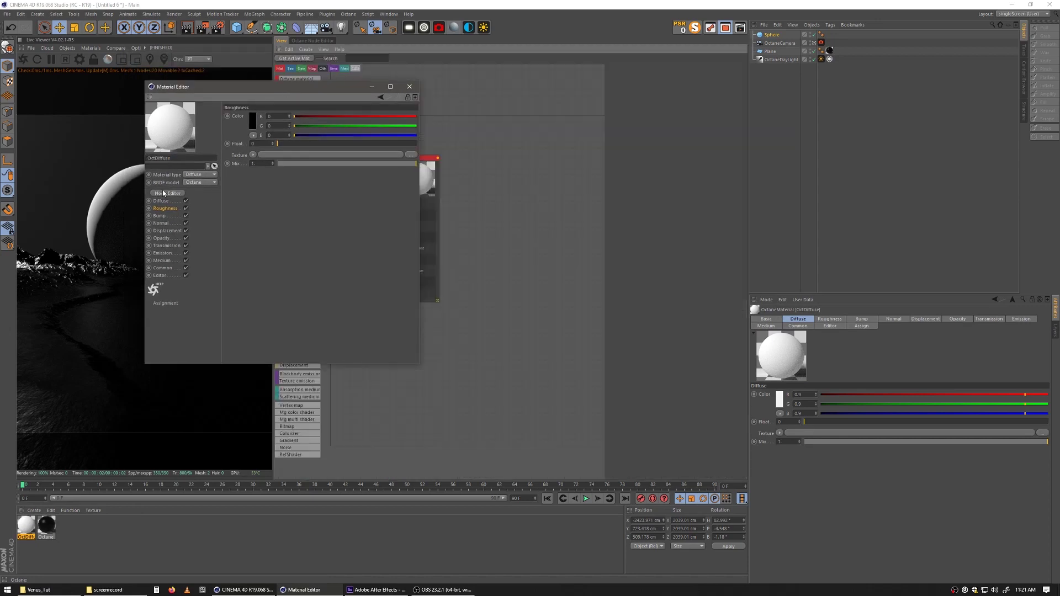
left_click(409, 87)
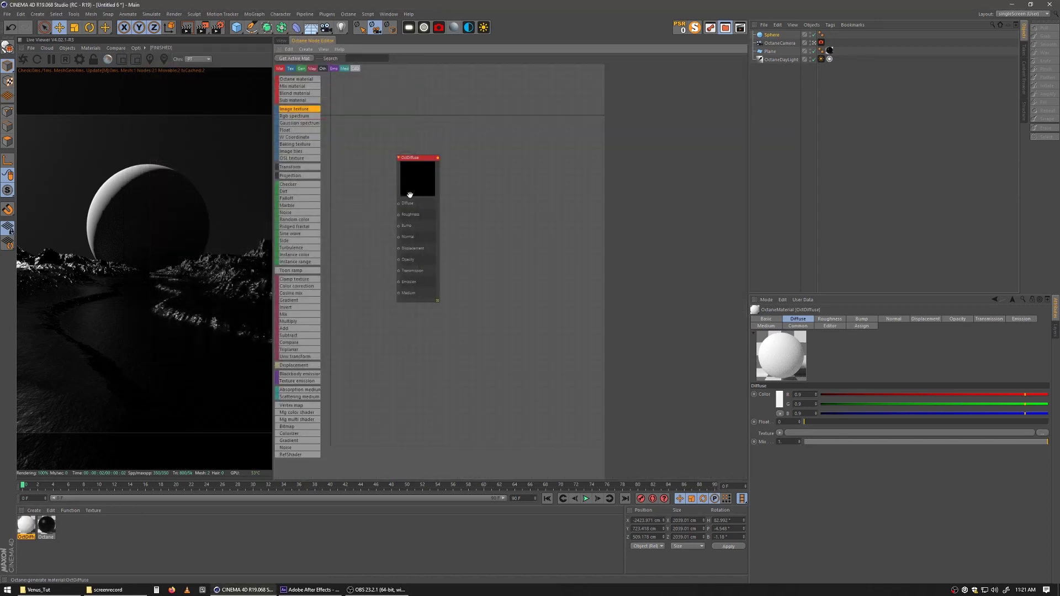
left_click_drag(435, 304, 455, 306)
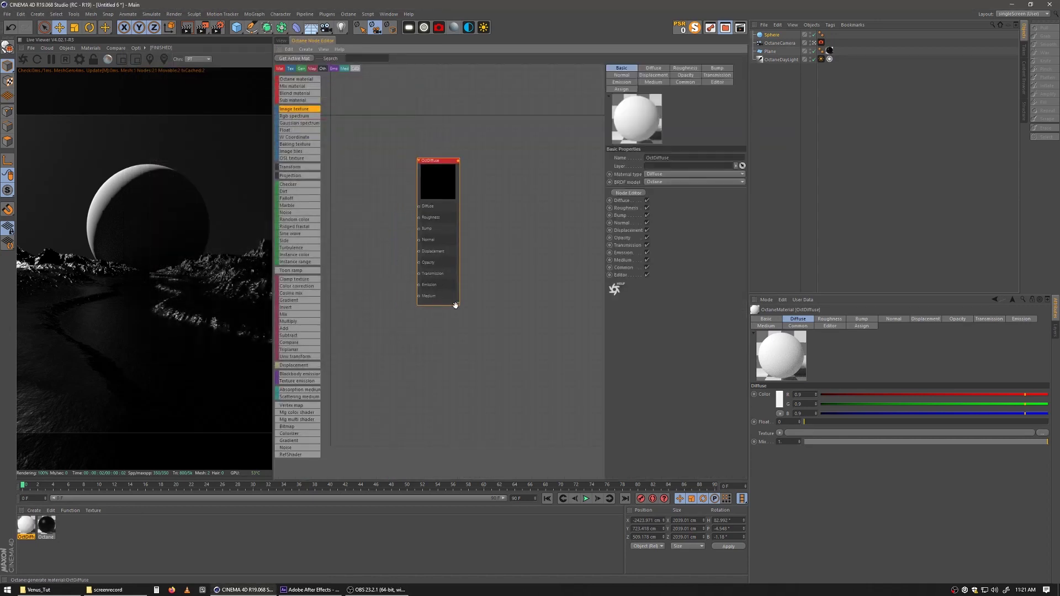
- Switch to the Venus_Tut tex folder in File Explorer and preview the planet texture ceres_fictional.jpg
left_click(65, 588)
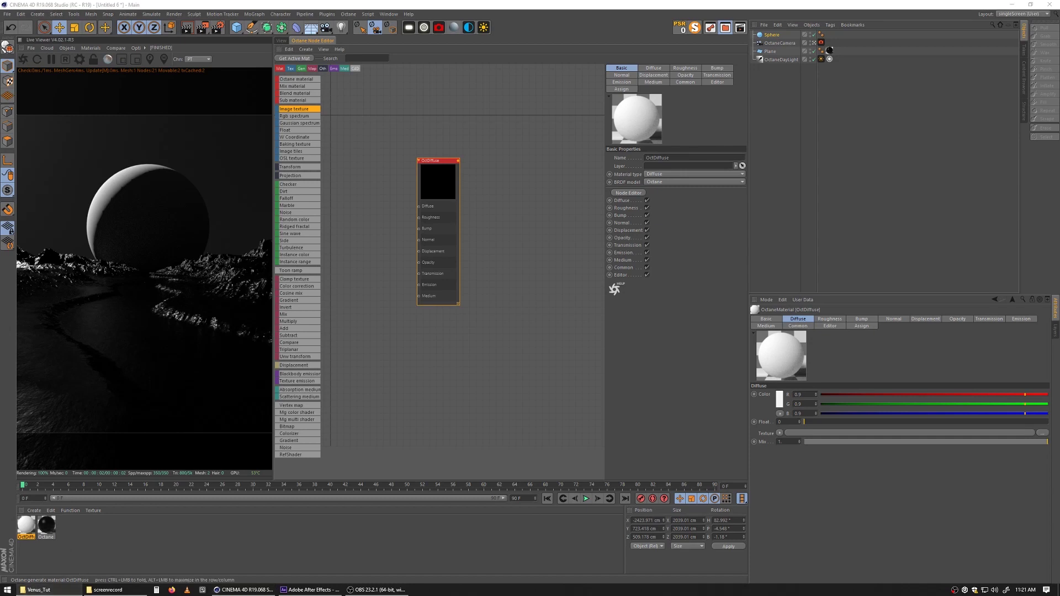
key("alt+Tab")
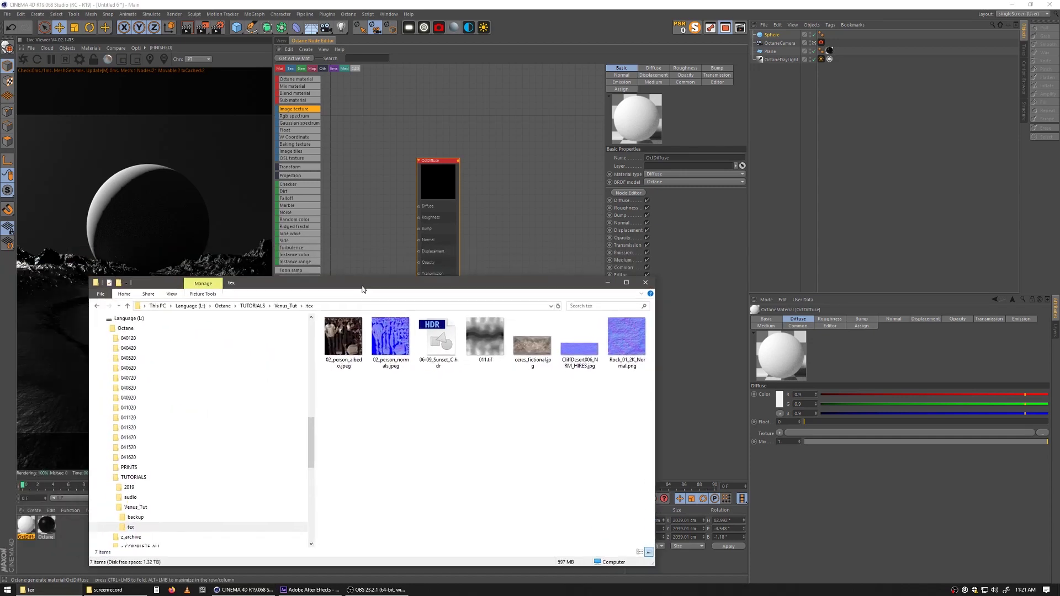
left_click(544, 365)
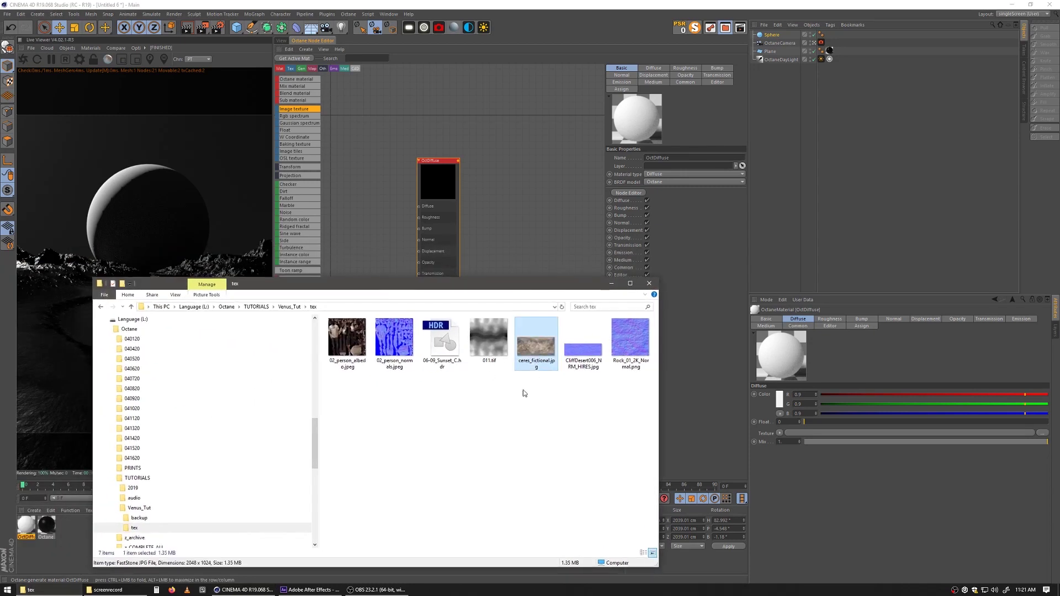
double_click(540, 349)
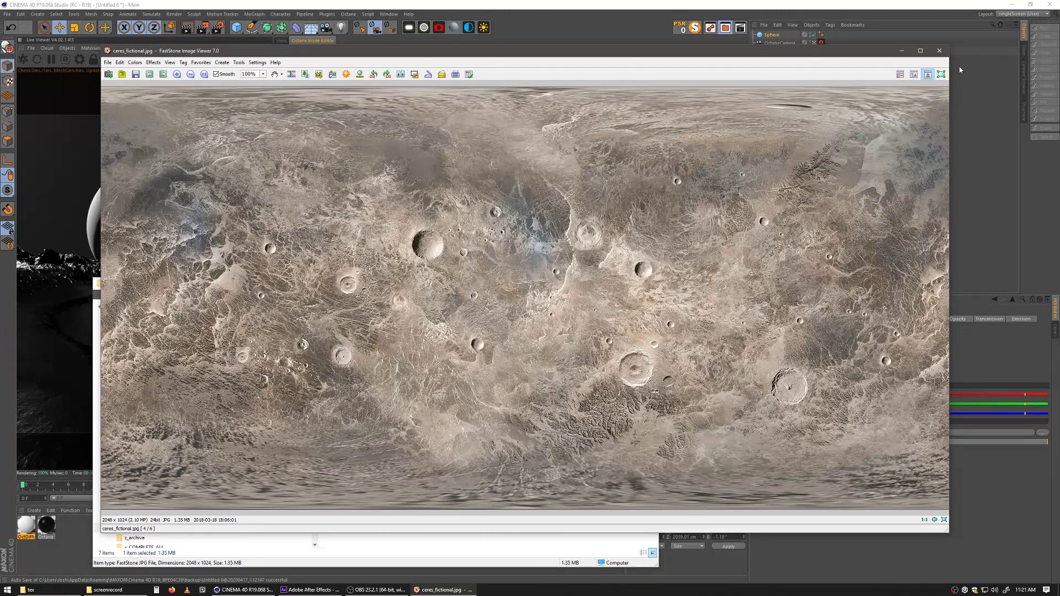
left_click(939, 51)
- Connect ceres_fictional.jpg as an image texture to the material's Diffuse and Bump, then assign the material to the sphere
left_click_drag(548, 353, 485, 274)
left_click(383, 220)
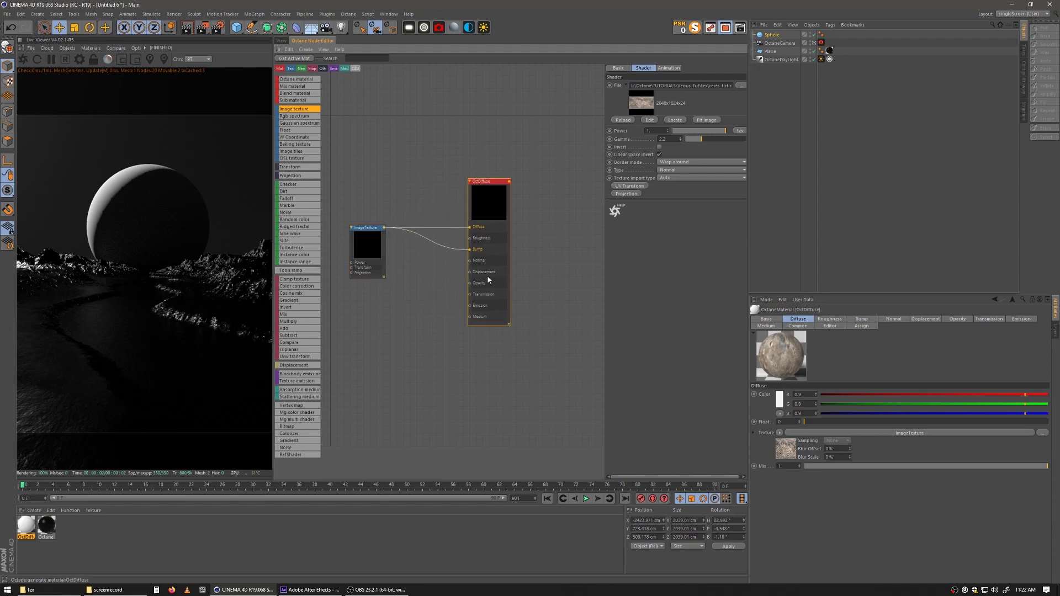
left_click_drag(32, 531, 44, 527)
left_click_drag(852, 22, 779, 35)
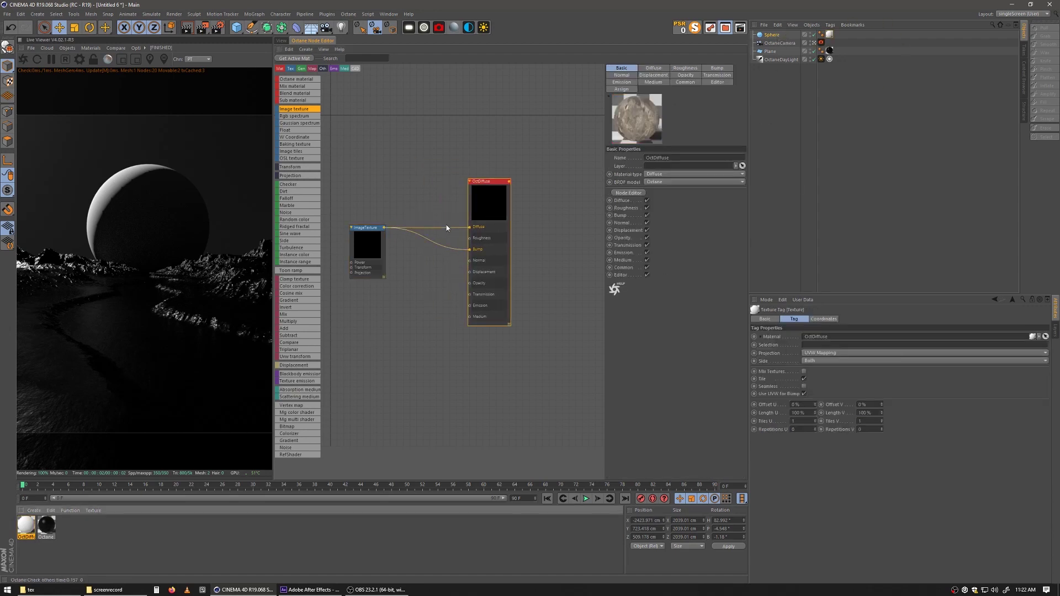
- Insert Color Correction nodes between the image texture and both the Bump and Diffuse inputs of the planet material
left_click(460, 234)
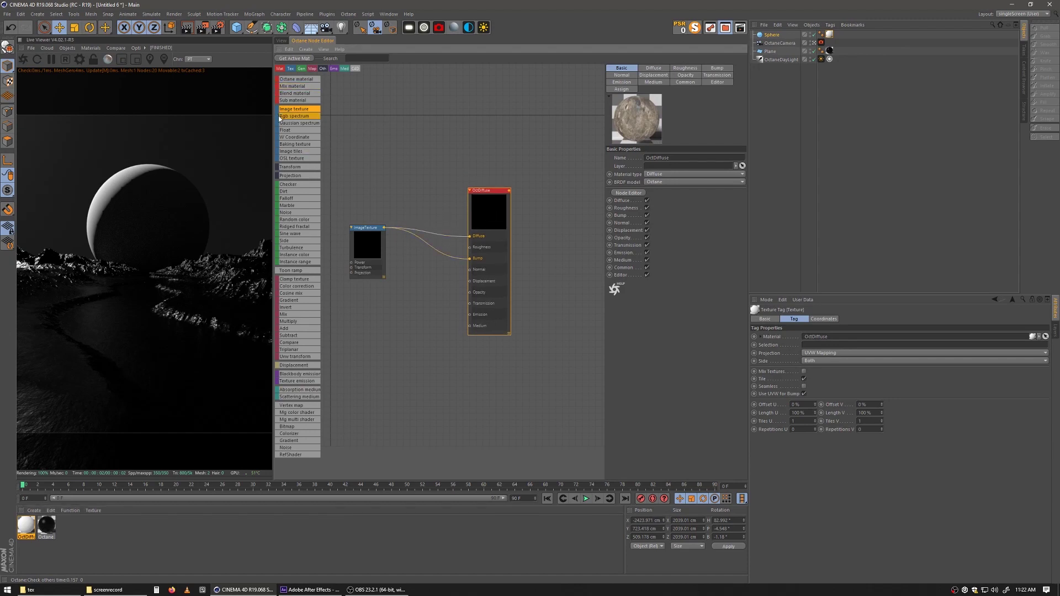
left_click_drag(292, 286, 324, 286)
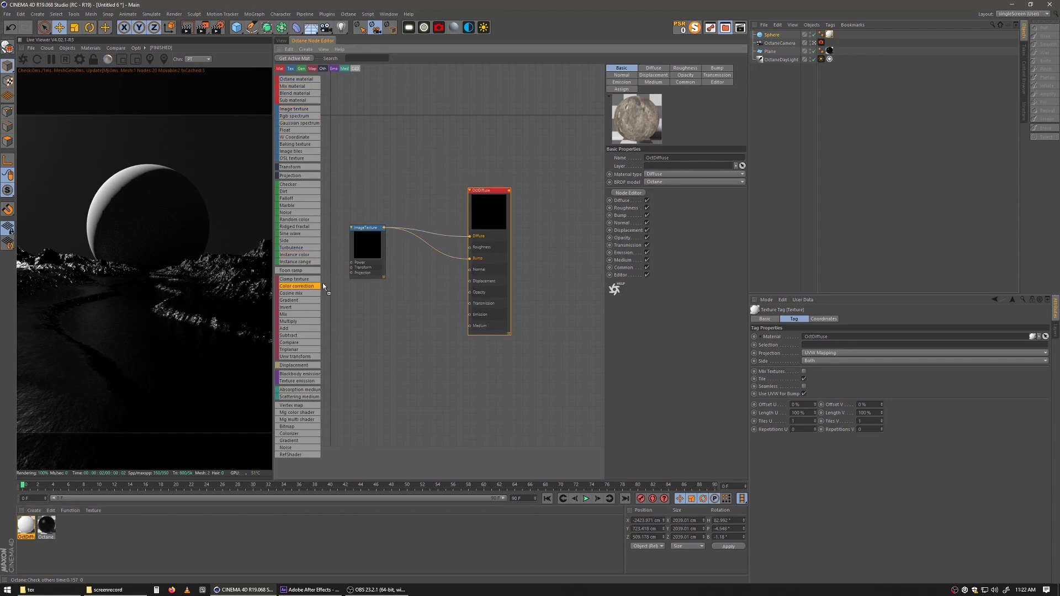
left_click_drag(434, 250, 433, 252)
left_click(432, 255)
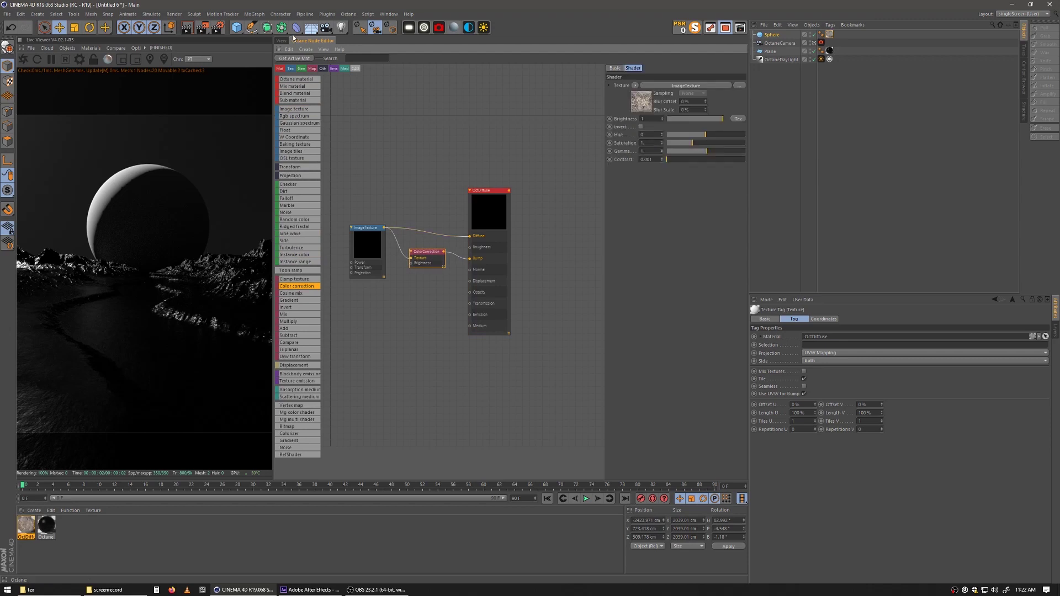
left_click(279, 41)
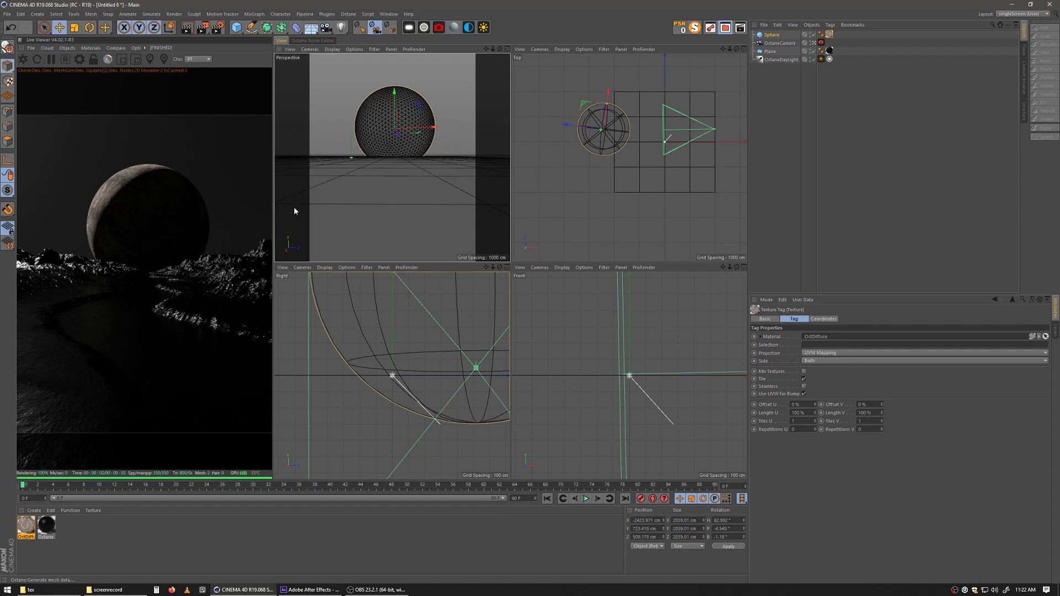
left_click(304, 41)
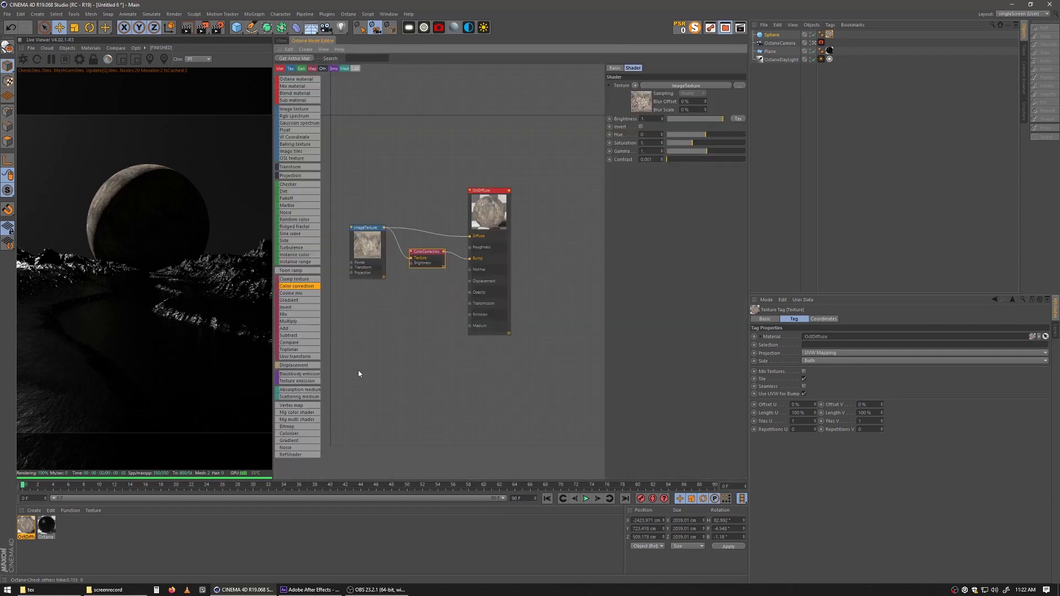
left_click_drag(415, 266, 432, 274)
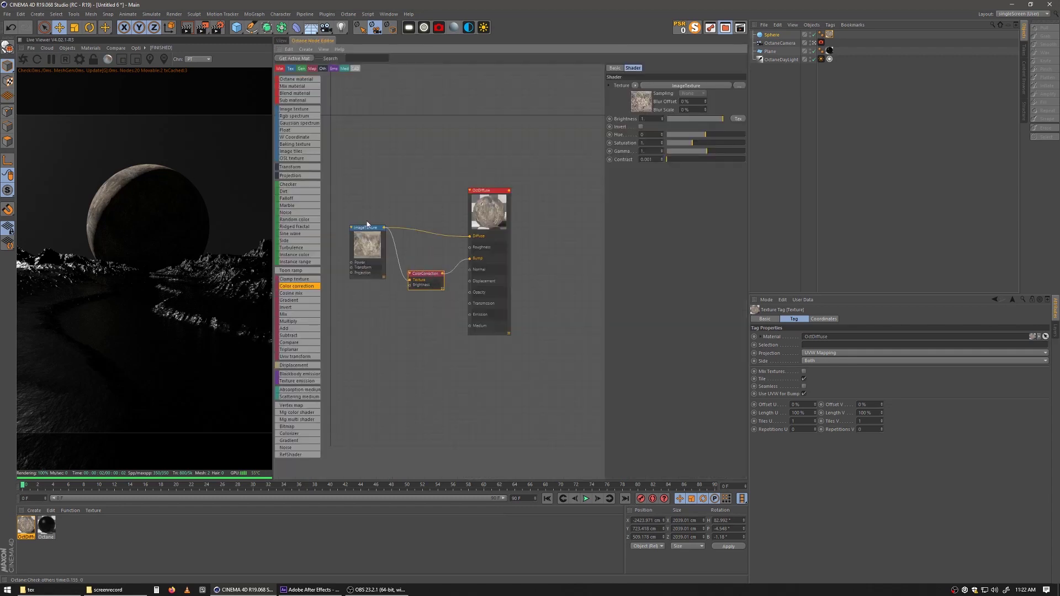
mouse_move(414, 235)
left_mouse_down()
mouse_move(424, 219)
mouse_move(424, 232)
left_mouse_up()
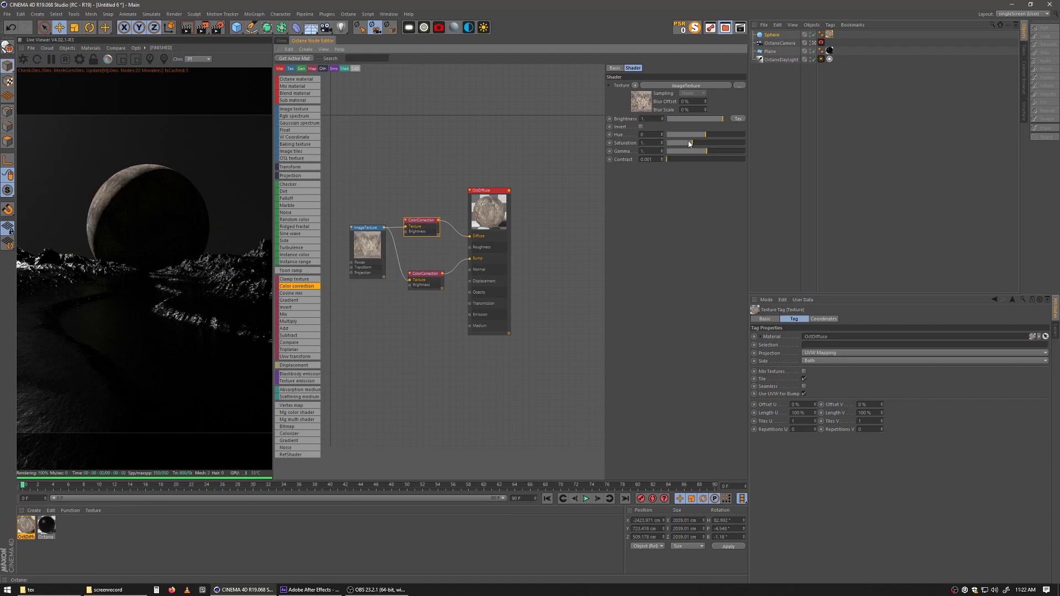
- Lower the diffuse correction's saturation to about 0.6, and set the bump correction's contrast to about 0.48 and gamma to about 0.26
left_click_drag(690, 144, 684, 145)
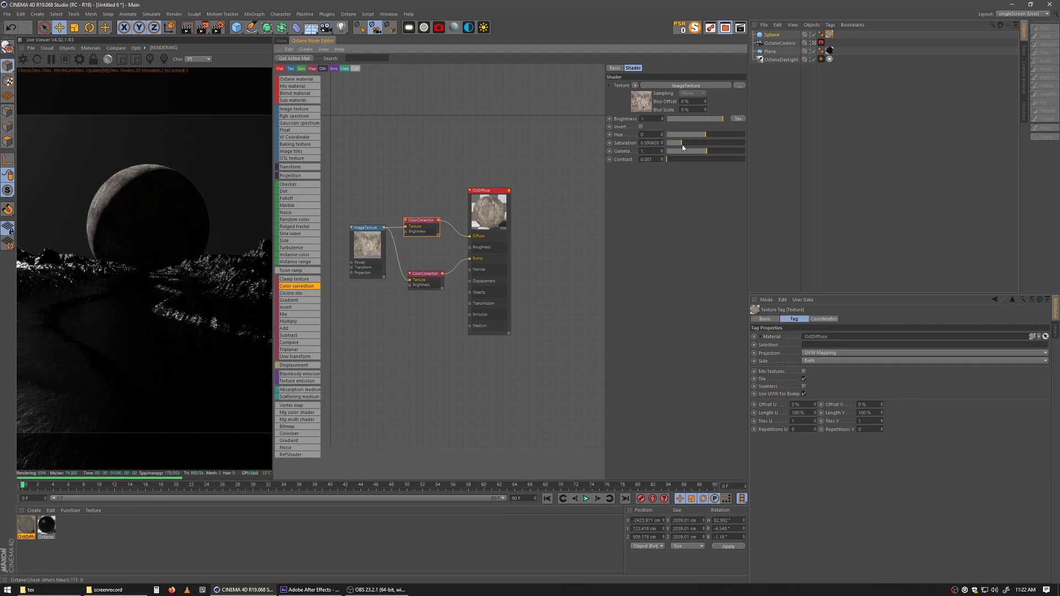
left_click(425, 274)
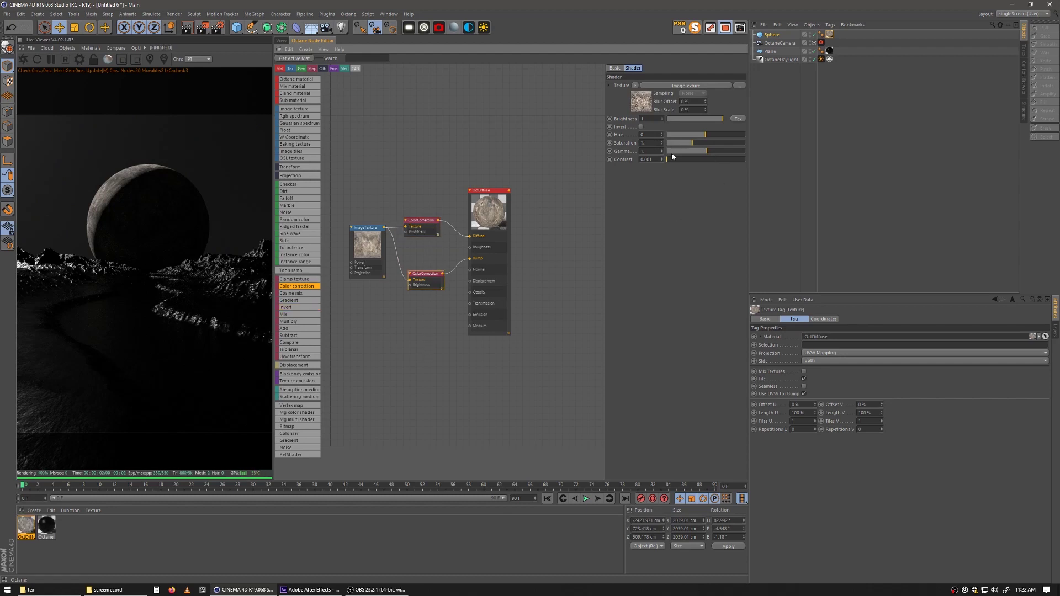
left_click_drag(675, 163, 696, 152)
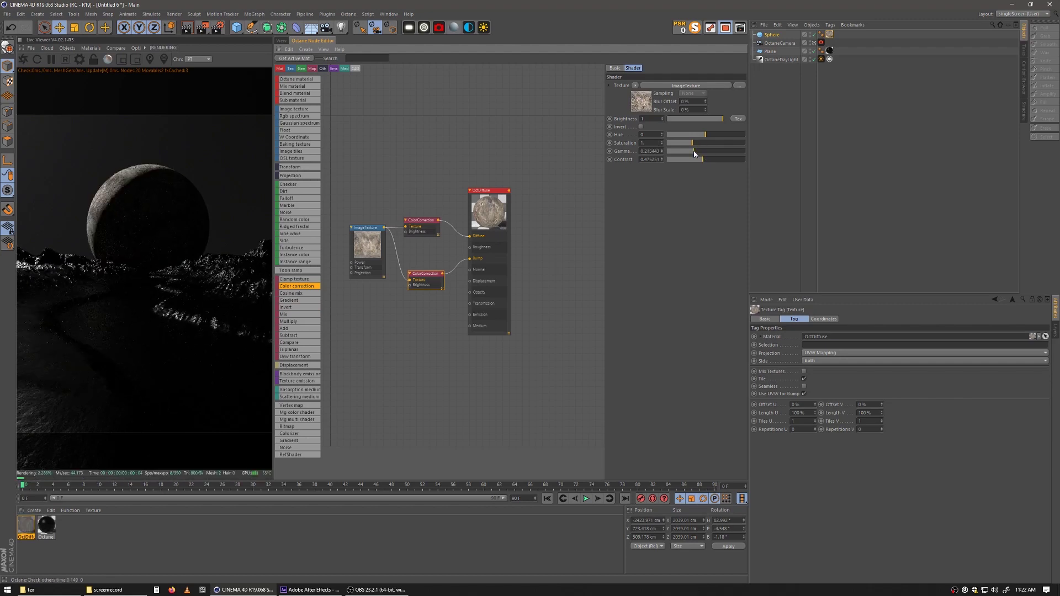
- Change the planet material's type to Glossy and set its roughness to about 0.23
left_click(486, 191)
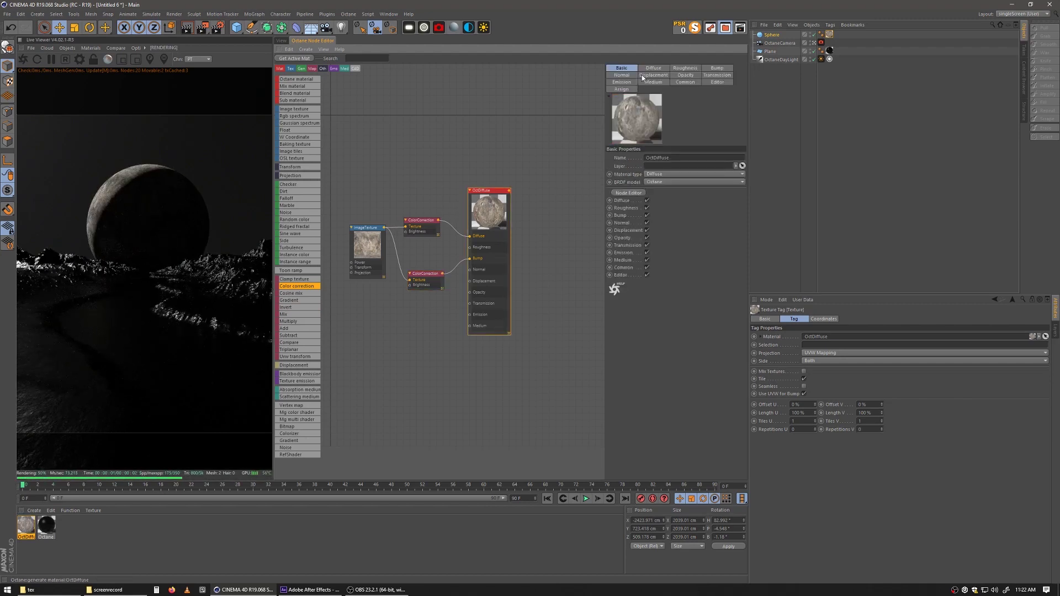
left_click(692, 174)
left_click(657, 181)
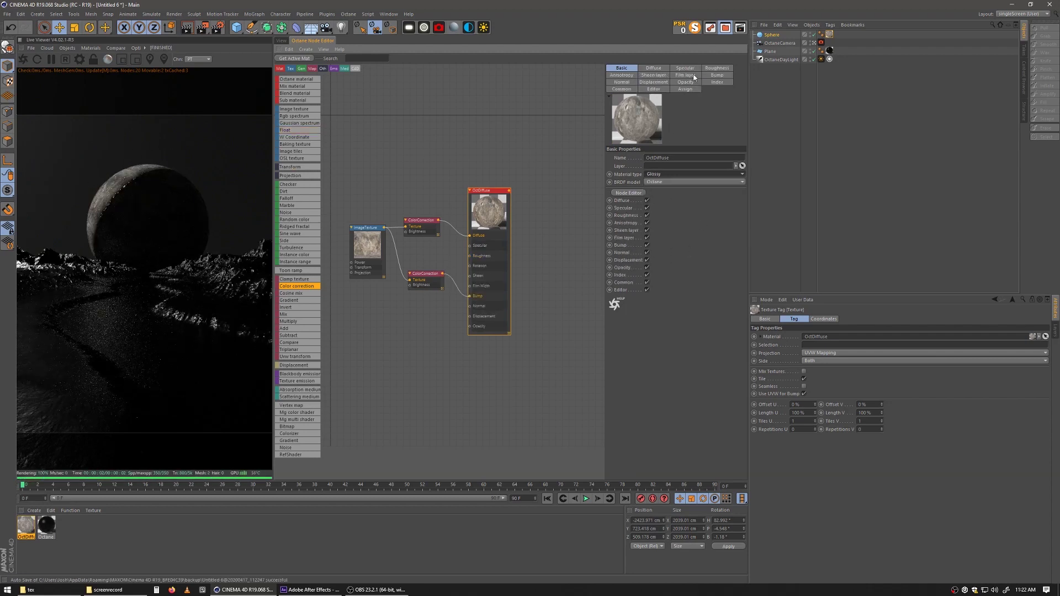
left_click(712, 69)
left_click_drag(665, 186, 681, 185)
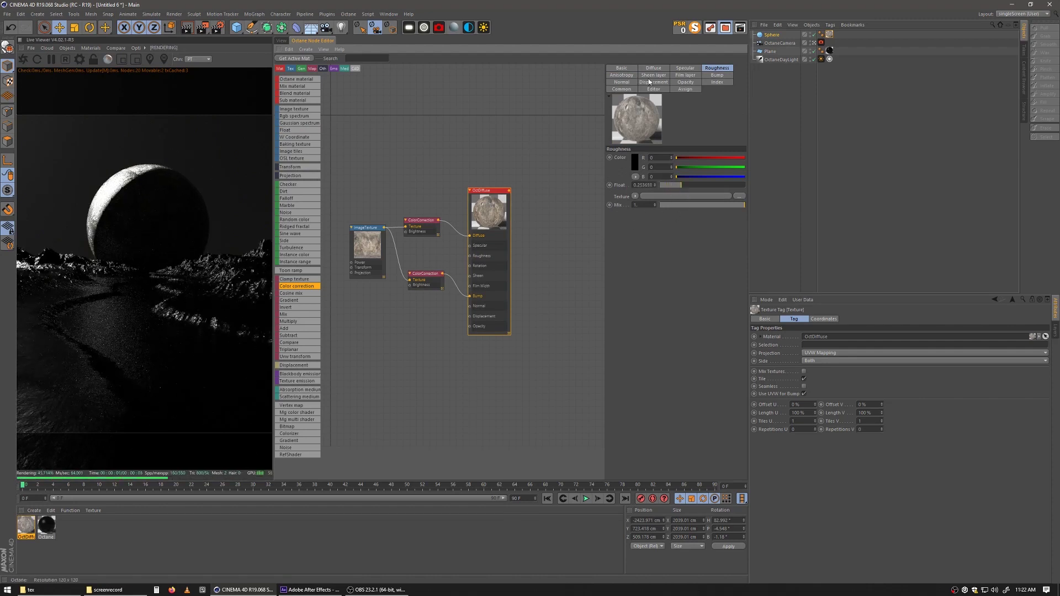
- Set the planet material's specular colour to a dark grey of about 0.226 in each RGB channel
left_click(684, 68)
left_click(635, 162)
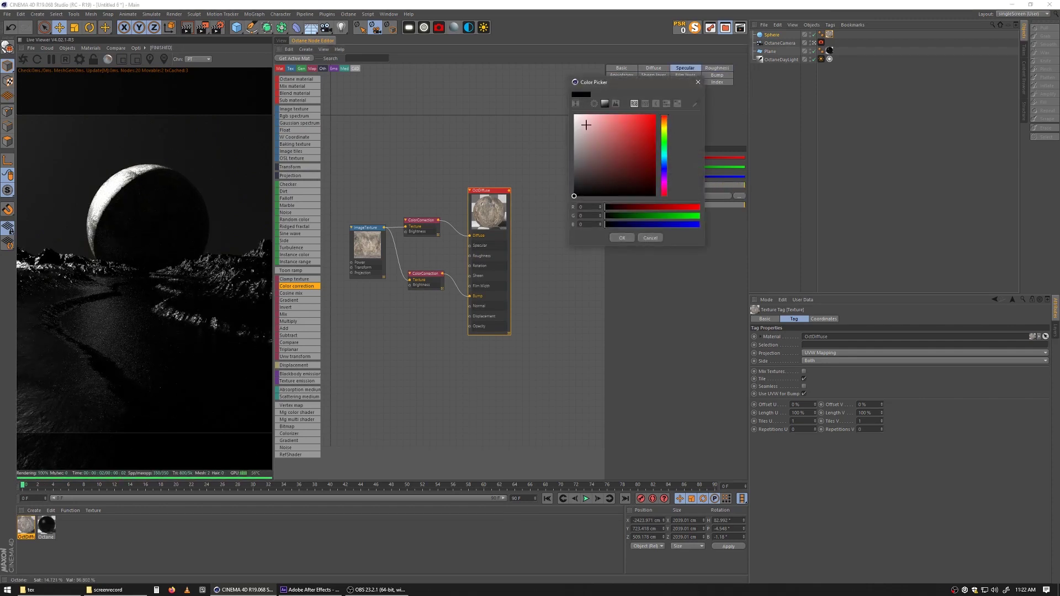
left_click(622, 238)
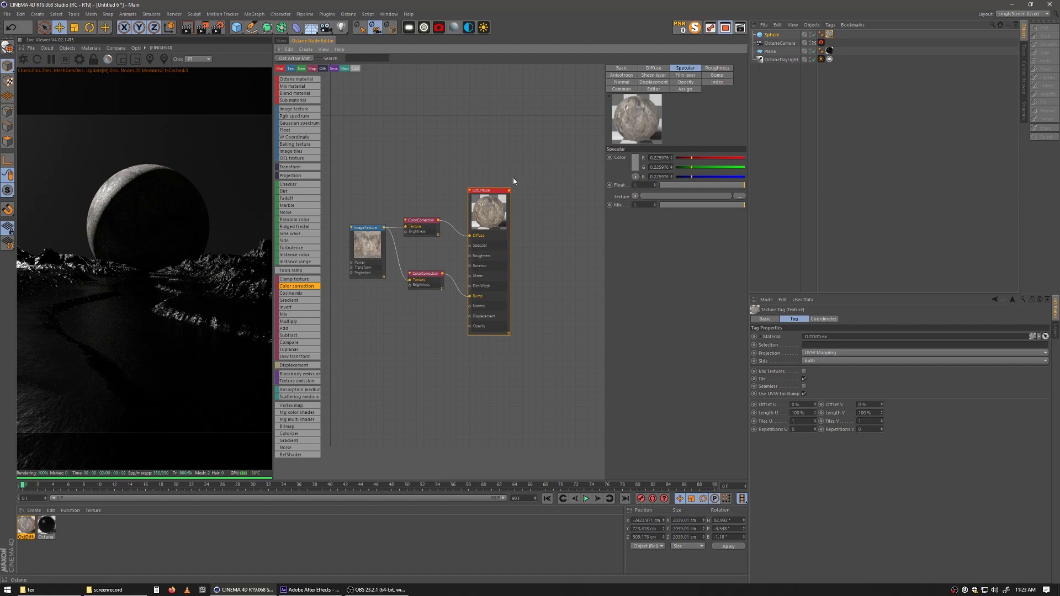
- Readjust the bump Color Correction to a gamma of about 1.13 and a contrast of about 0.46, and return to the viewports
left_click(430, 276)
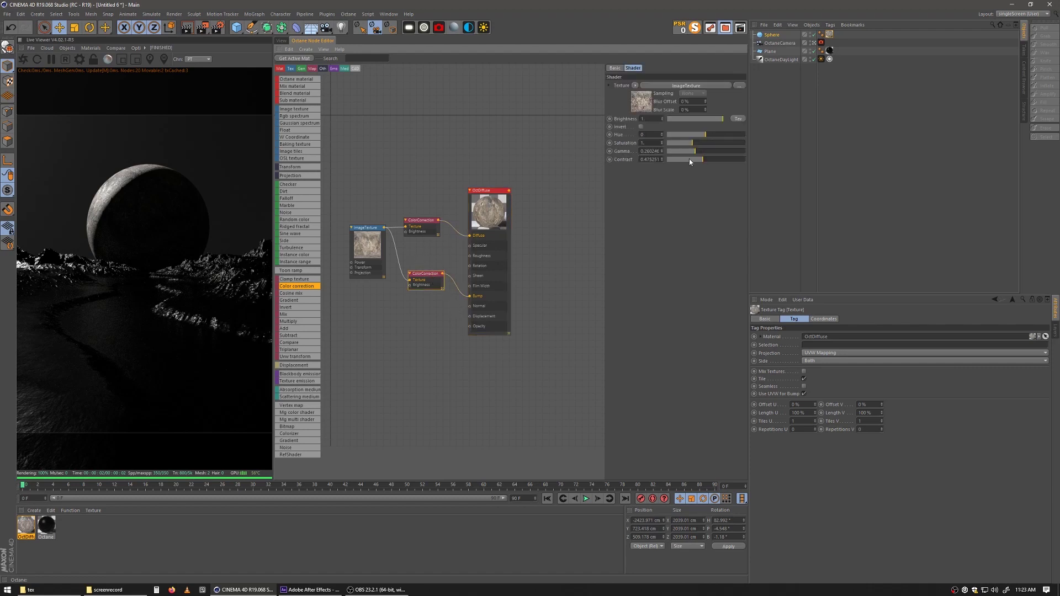
mouse_move(702, 161)
left_mouse_down()
mouse_move(733, 165)
mouse_move(697, 153)
mouse_move(707, 155)
left_mouse_up()
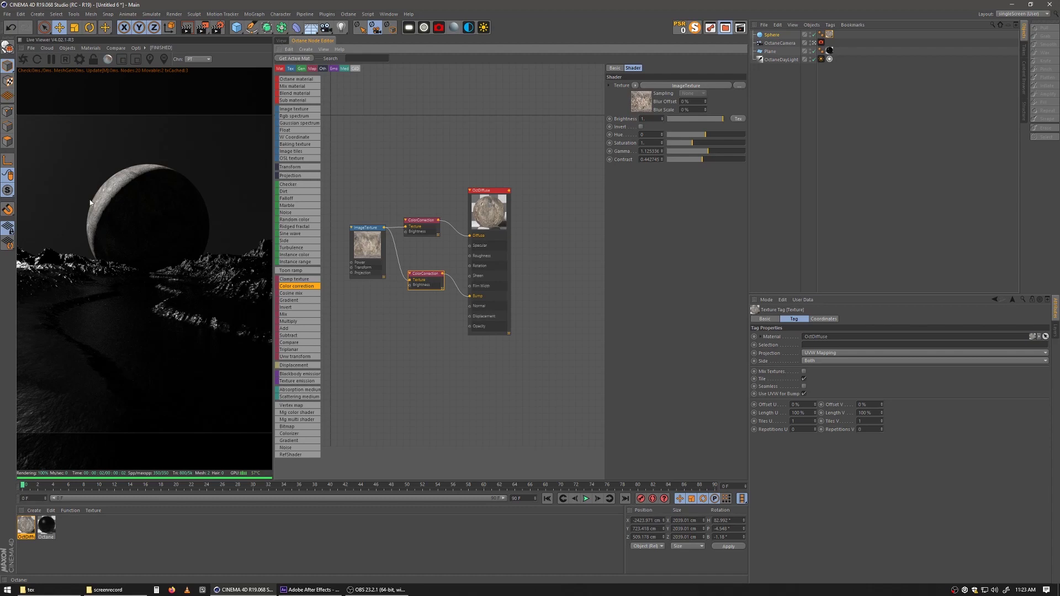
left_click(281, 41)
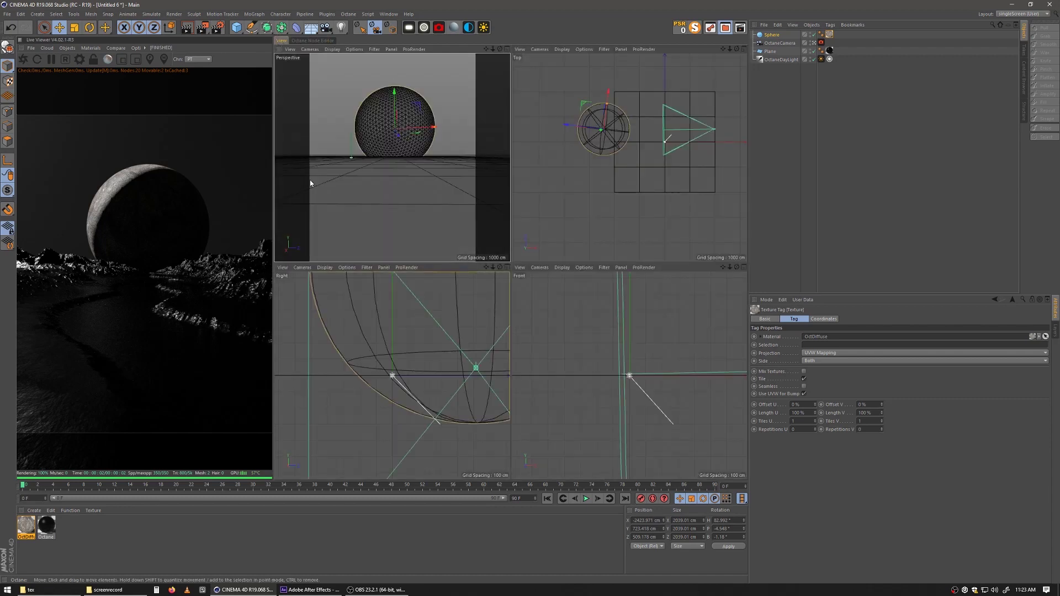
- Add a Torus primitive and make it a child of the sphere
left_click(237, 27)
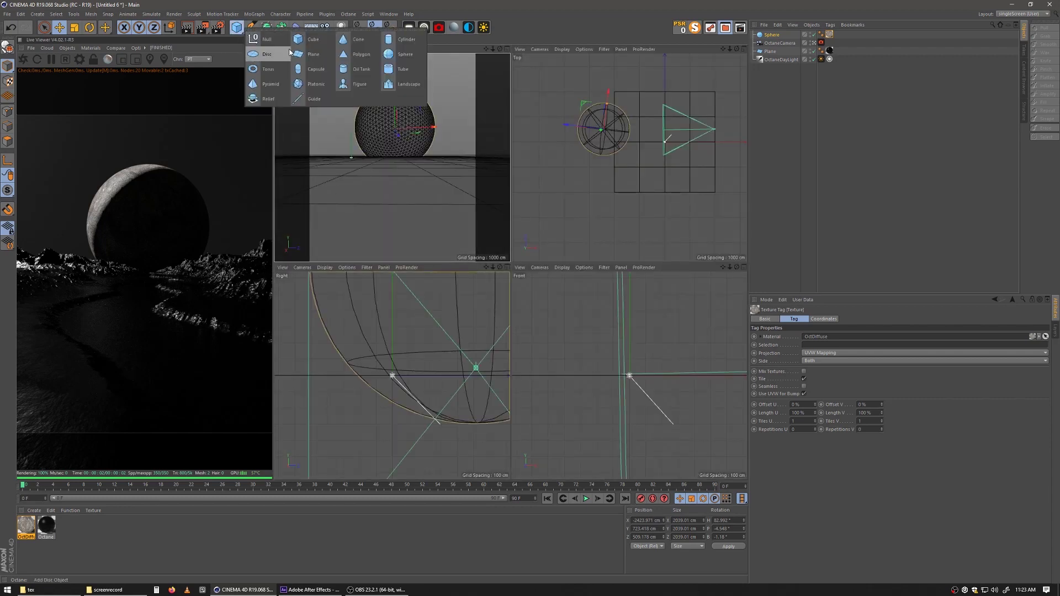
left_click(274, 66)
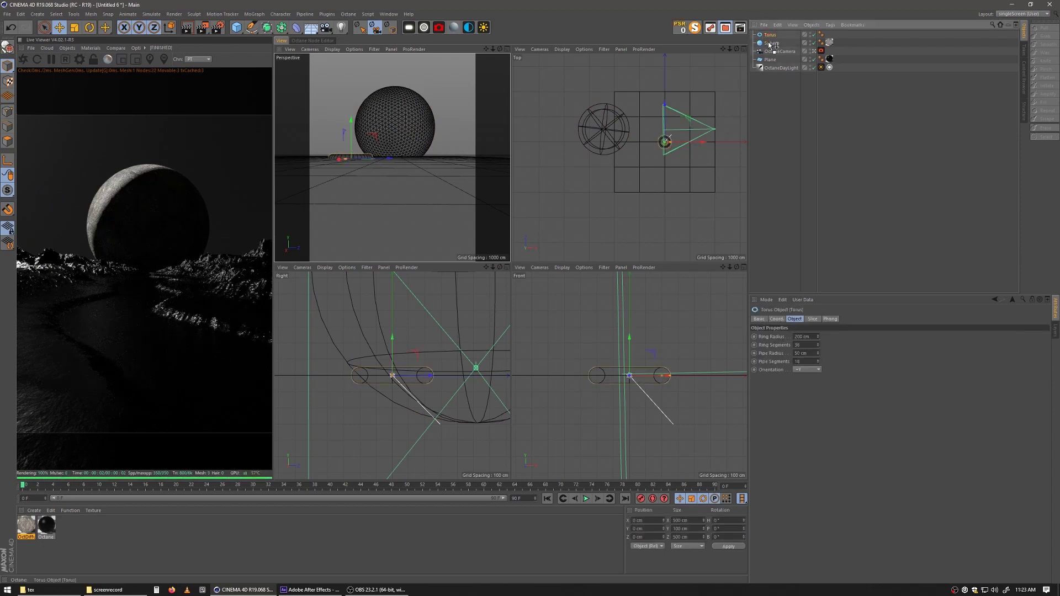
left_click_drag(770, 35, 772, 43)
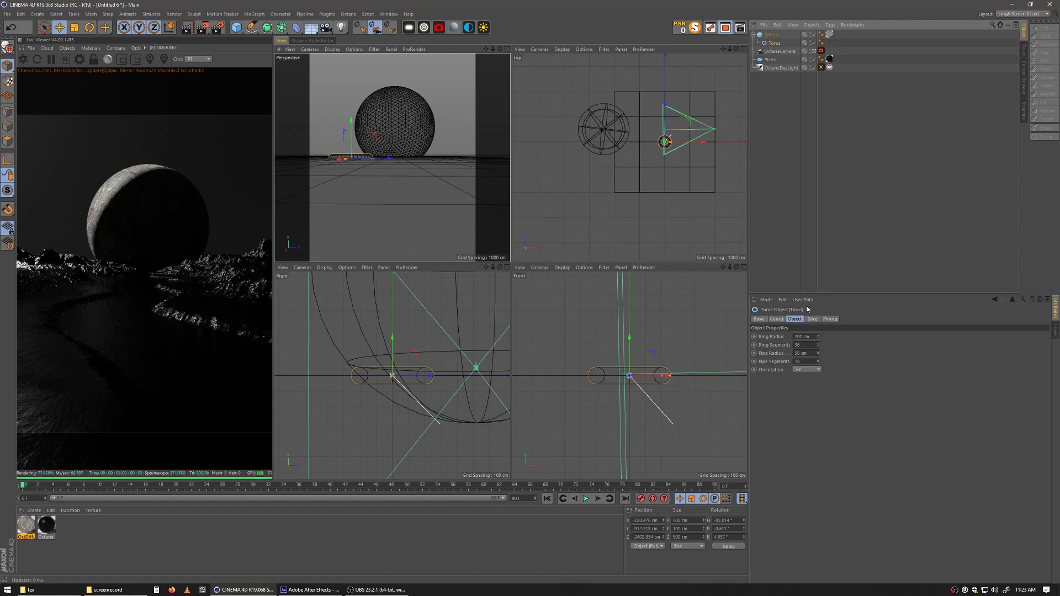
- Set all position and rotation coordinates of the torus to 0 to centre it on the sphere
left_click(776, 319)
double_click(782, 336)
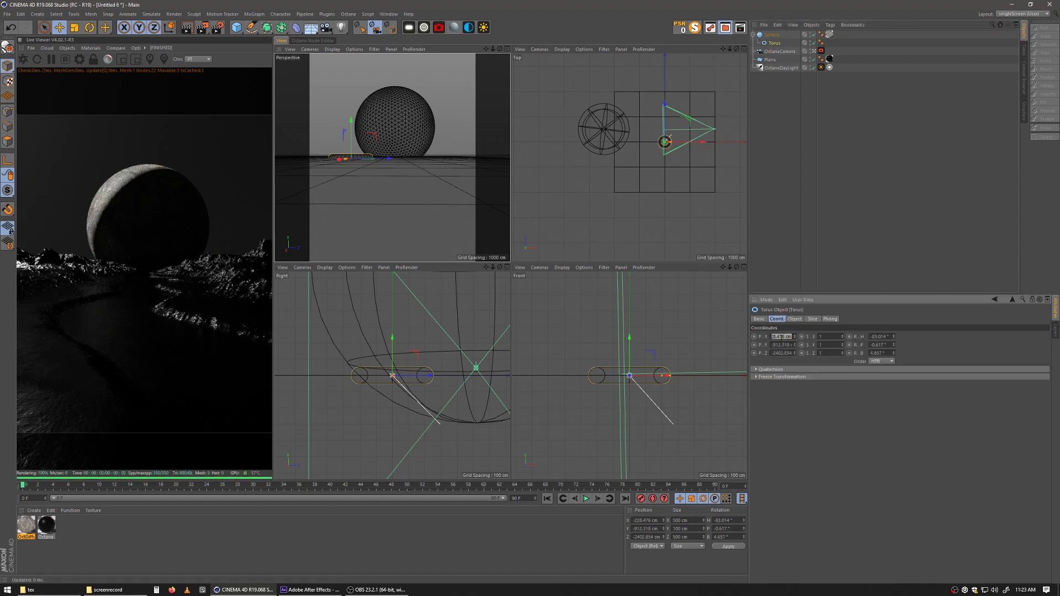
type("0")
key("Tab")
type("0")
key("Tab")
type("0")
key("Tab")
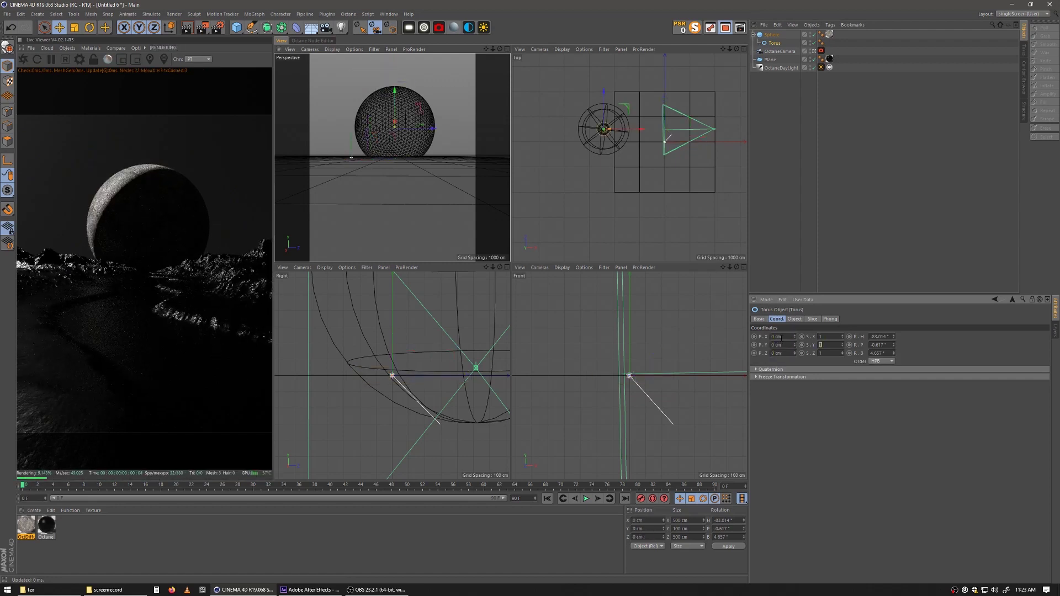
key("Tab")
key("Tab")
key("Tab")
type("0")
key("Tab")
type("0")
key("Tab")
type("0")
key("Tab")
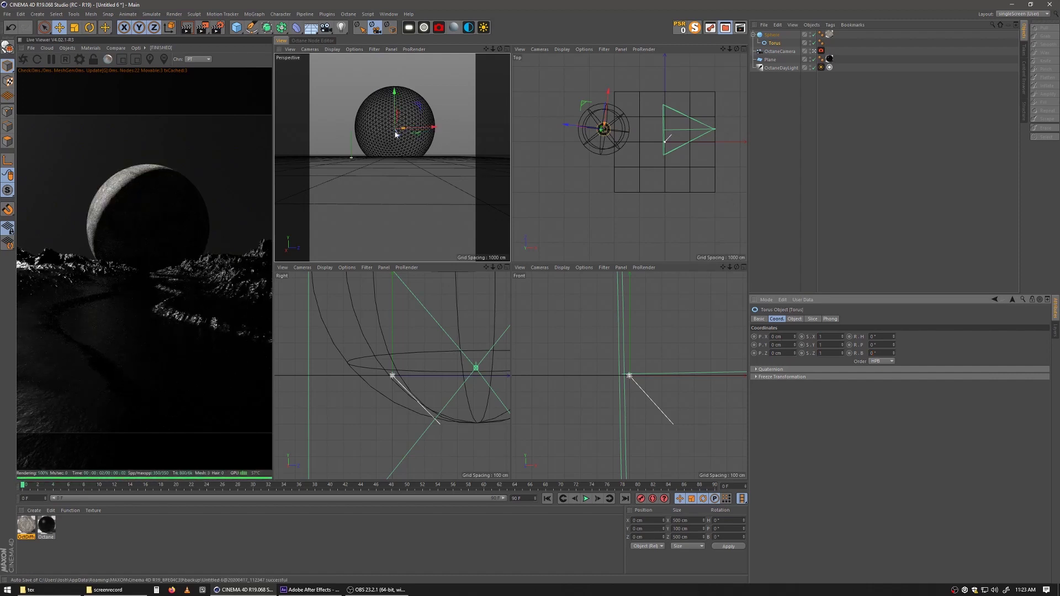
- Add a Look at Camera tag to the torus and set the torus orientation to +Z
right_click(771, 43)
mouse_move(779, 50)
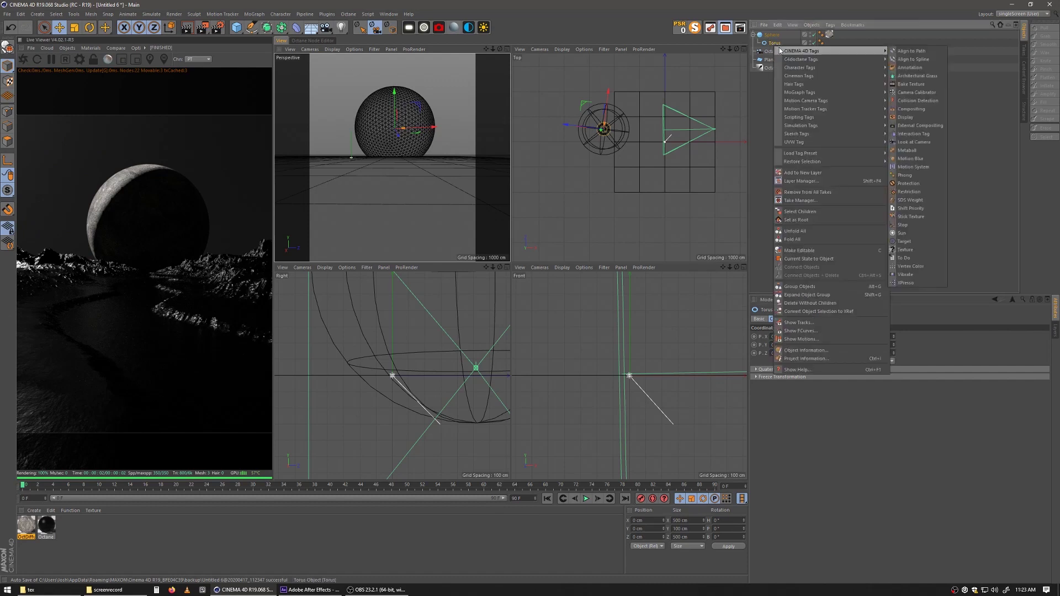
left_click(930, 142)
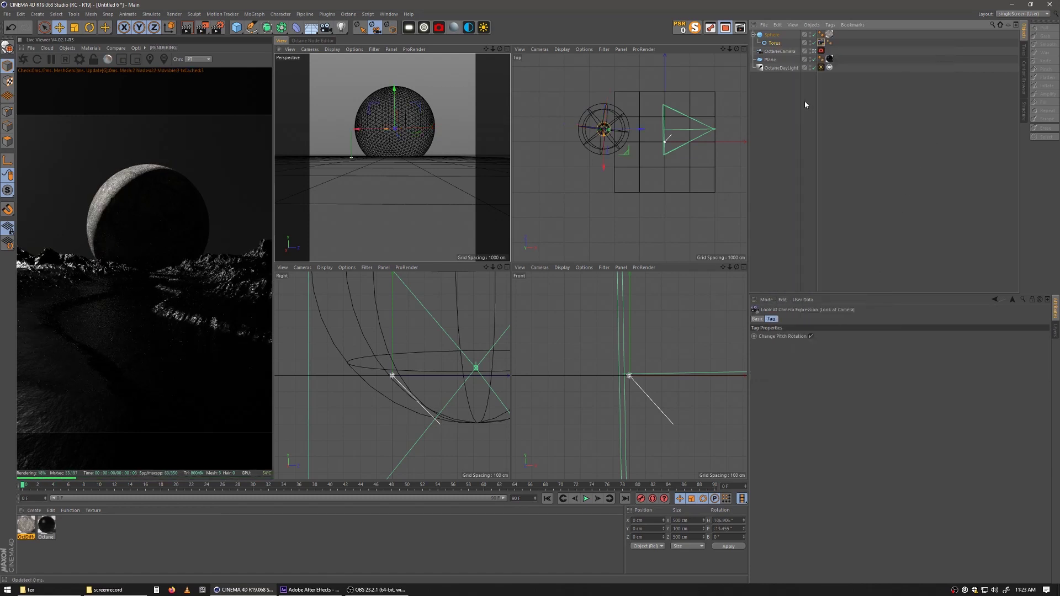
left_click(772, 44)
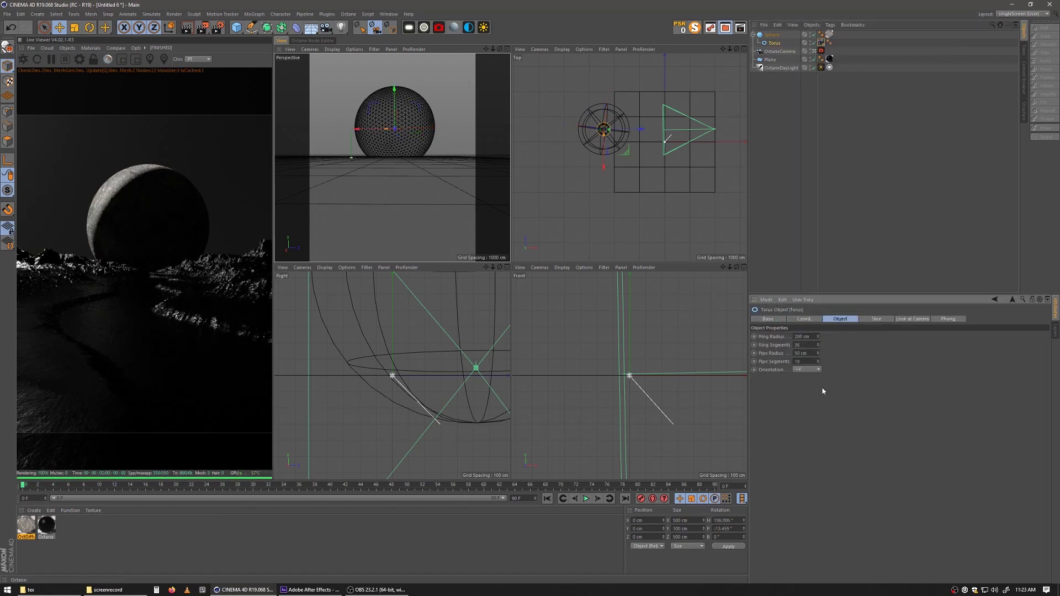
left_click(815, 412)
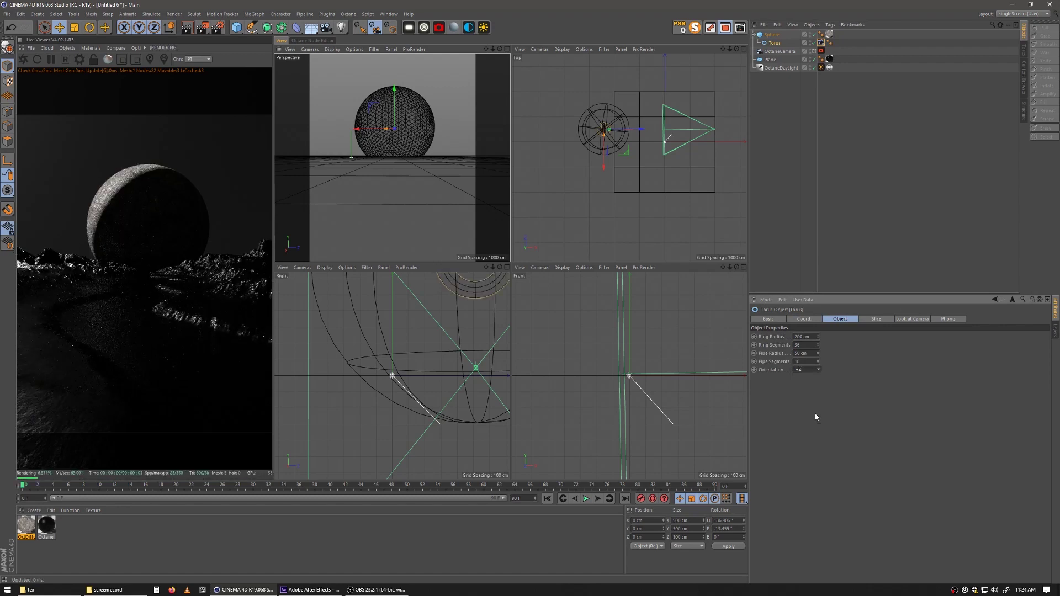
- Scale the torus up around the planet into a thin ring with about 1412 cm ring radius and 17.7 cm pipe radius
left_click(74, 27)
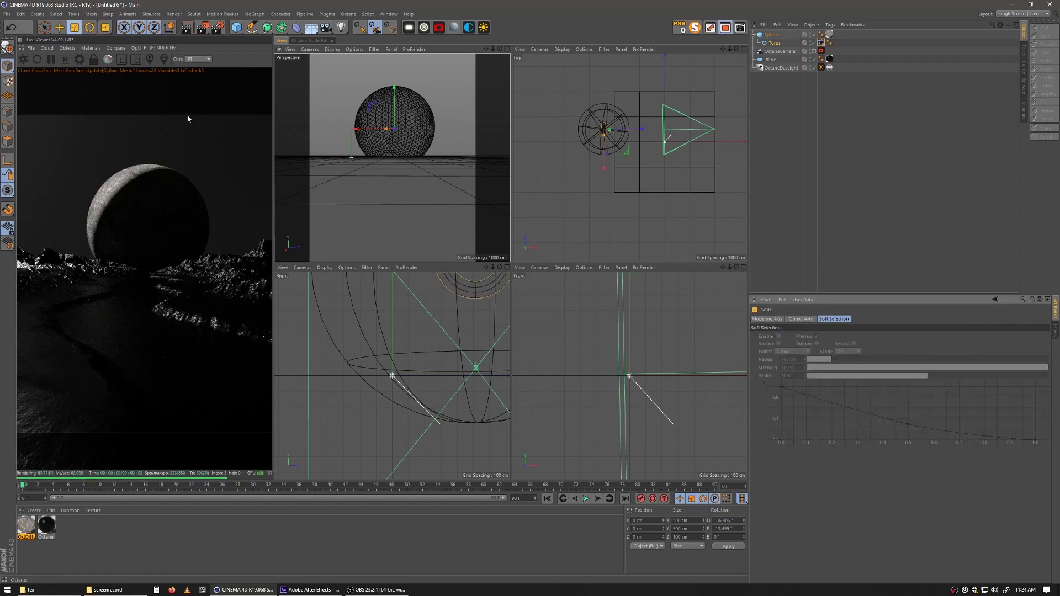
left_click_drag(350, 184, 530, 185)
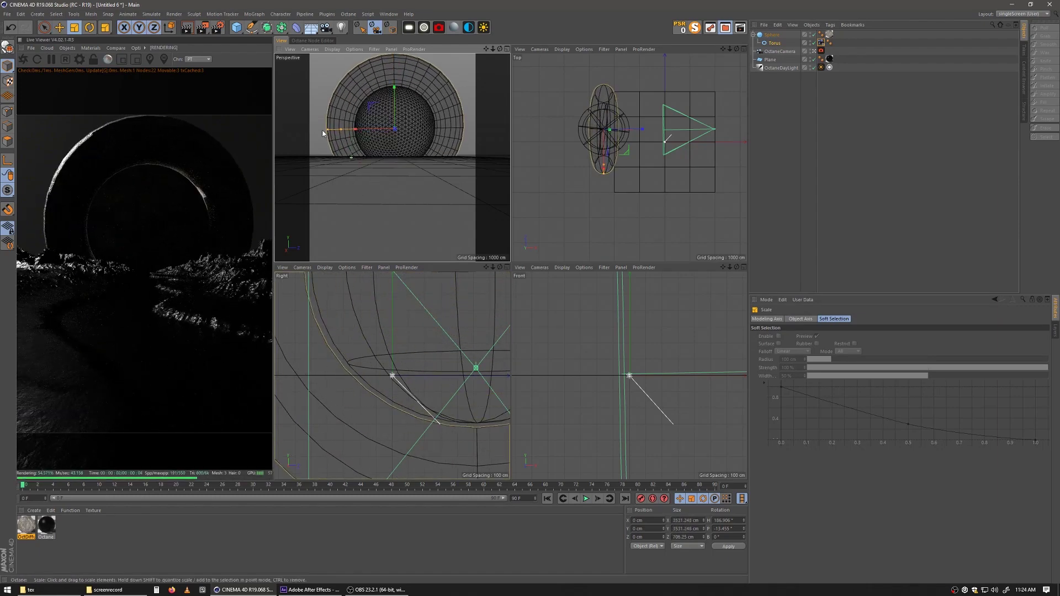
left_click_drag(327, 133, 332, 135)
left_click_drag(338, 134, 342, 133)
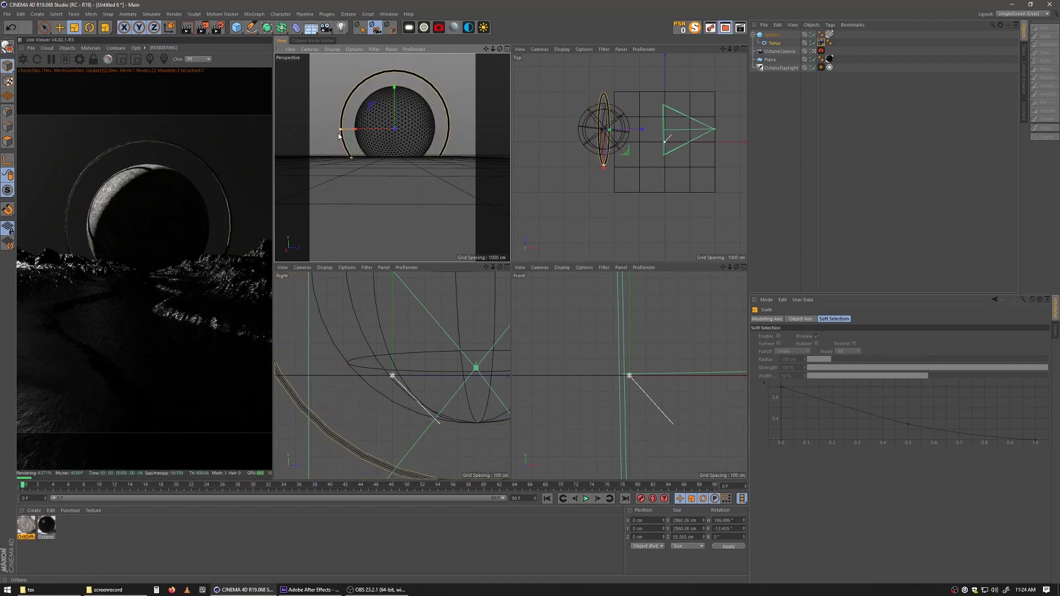
- Set the torus ring segments to 80 and scale it down to a ring radius of about 1060 cm, hugging the planet's edge
left_click(774, 44)
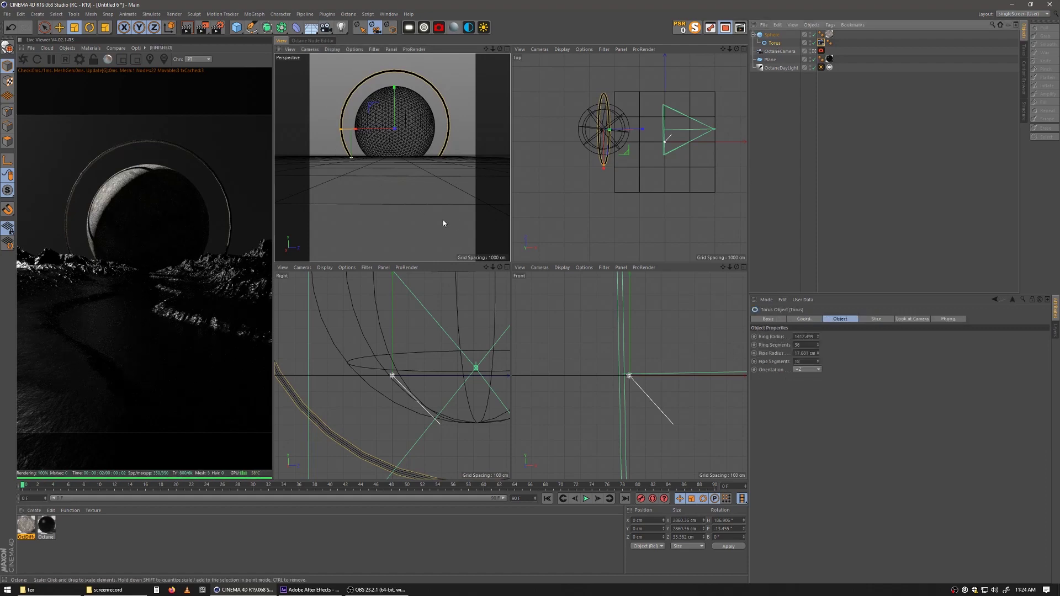
left_click(798, 344)
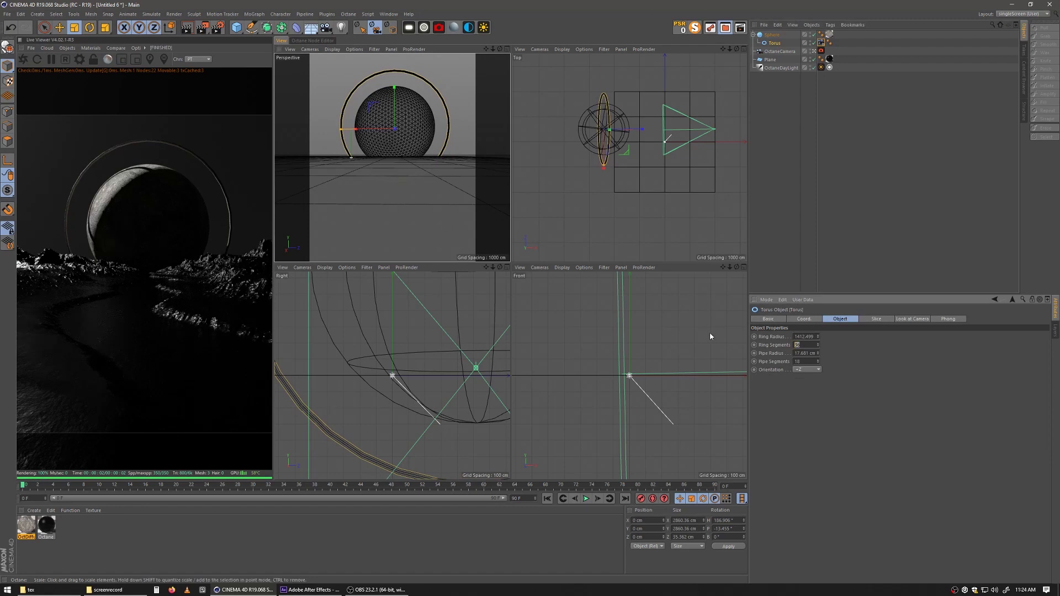
type("80")
key("Return")
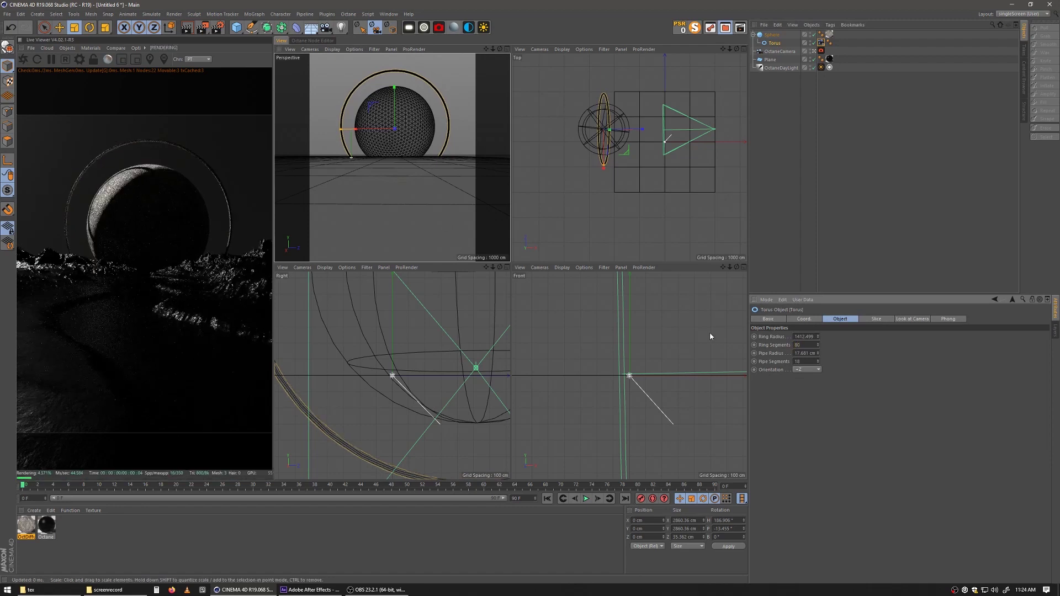
left_click_drag(422, 82, 412, 137)
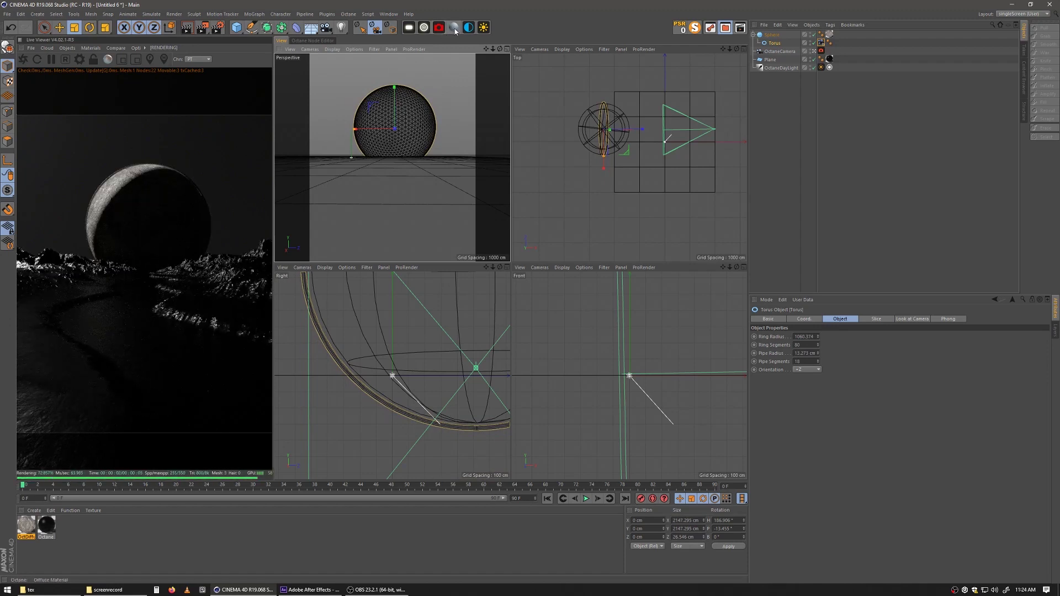
- Create a new Octane diffuse material and open it in the node editor
key("ctrl+n")
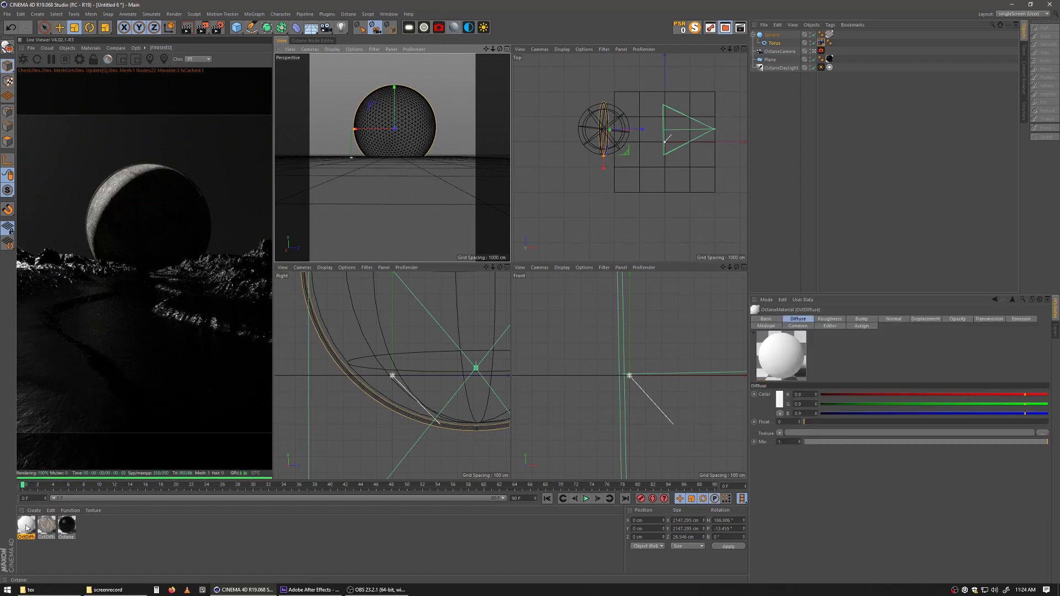
double_click(26, 526)
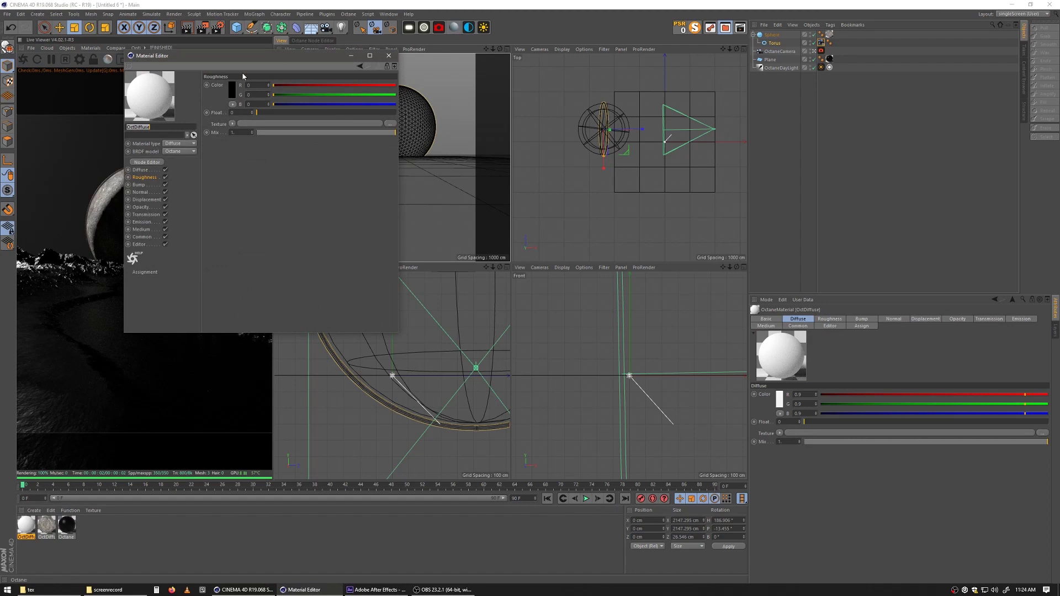
left_click(153, 162)
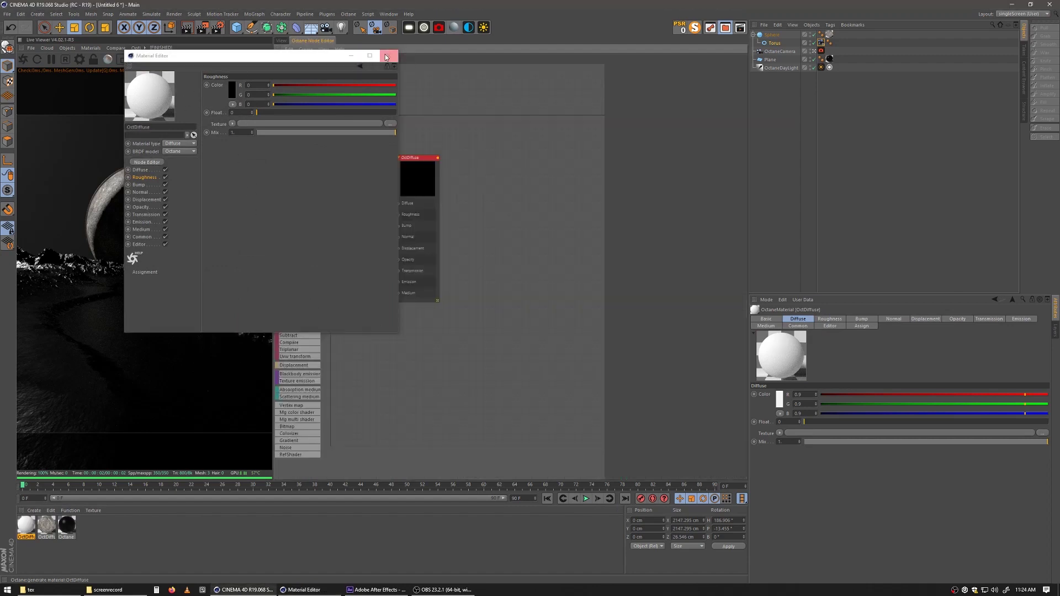
left_click(389, 56)
left_click_drag(437, 171, 453, 171)
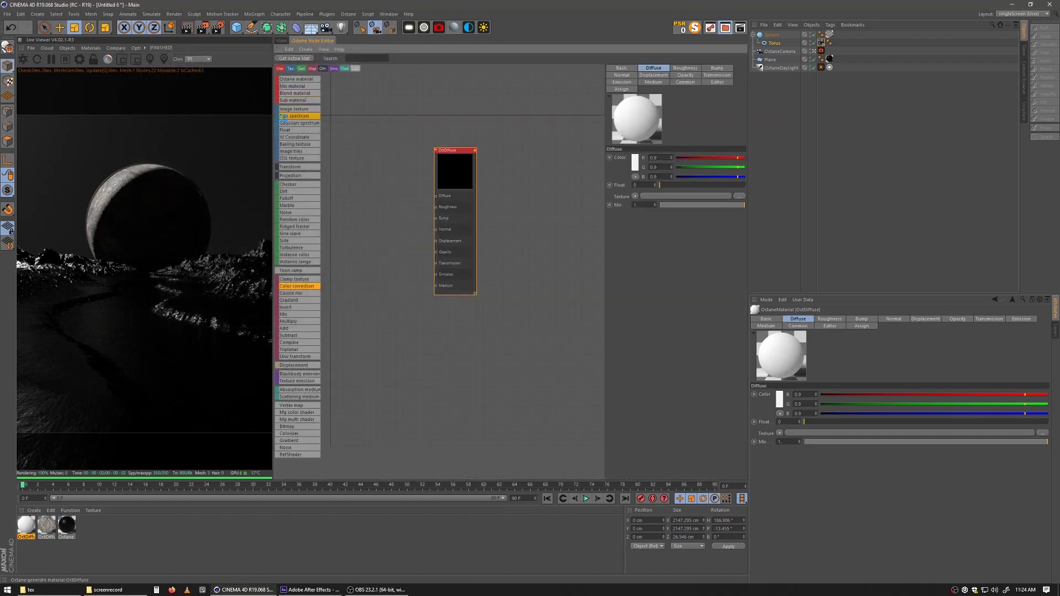
- Add an RGB spectrum node feeding a Texture Emission node into the material's Emission input, and enable the emission's surface brightness option
left_click_drag(372, 255, 373, 257)
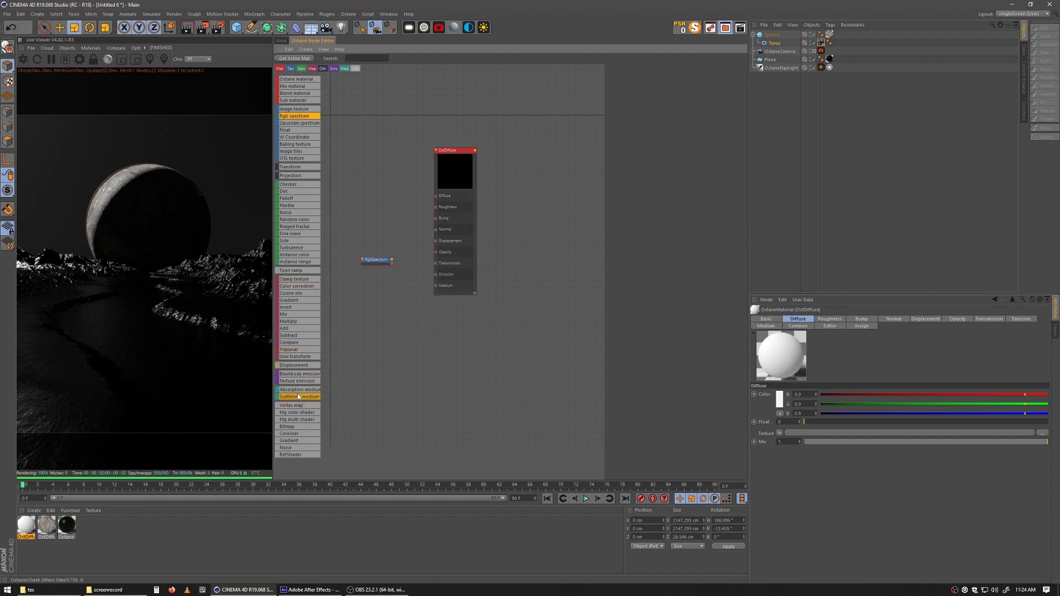
left_click_drag(305, 383, 432, 259)
left_click(449, 243)
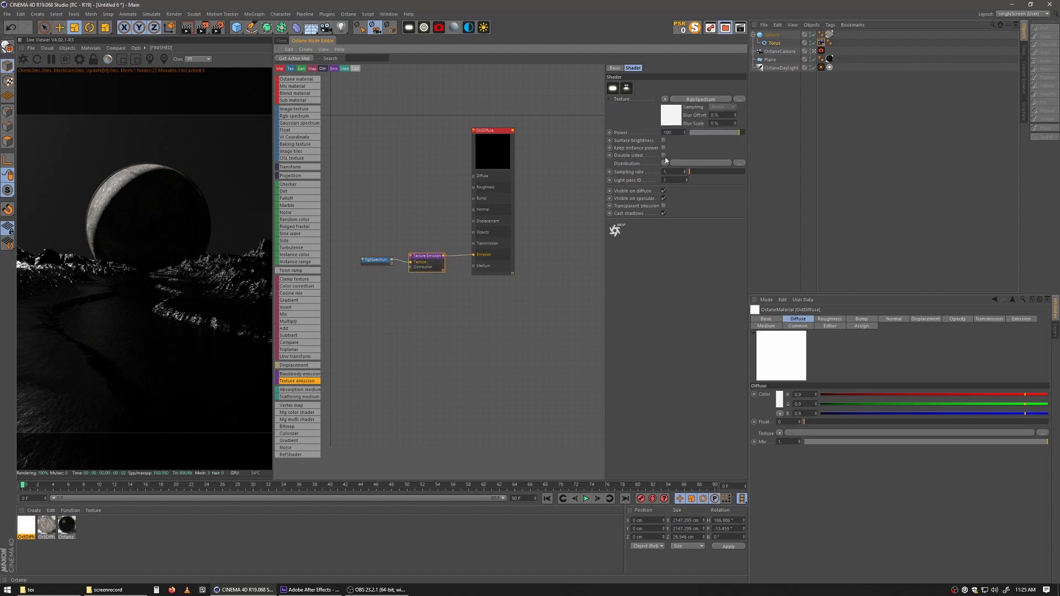
left_click(664, 140)
- Set the RGB spectrum colour to a light red of about R 1, G 0.16, B 0.13
left_click(376, 261)
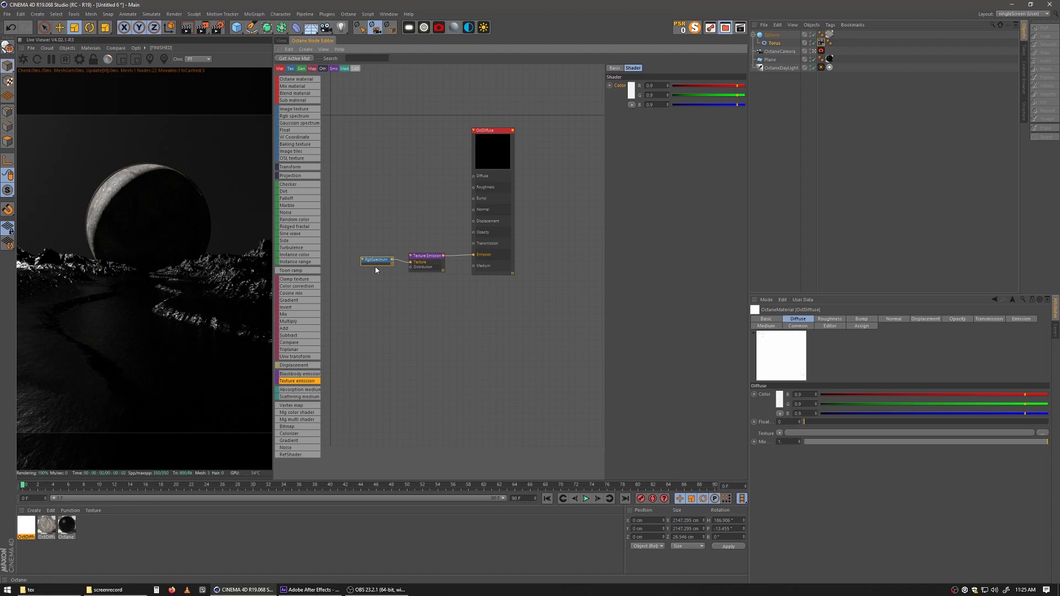
left_click(632, 91)
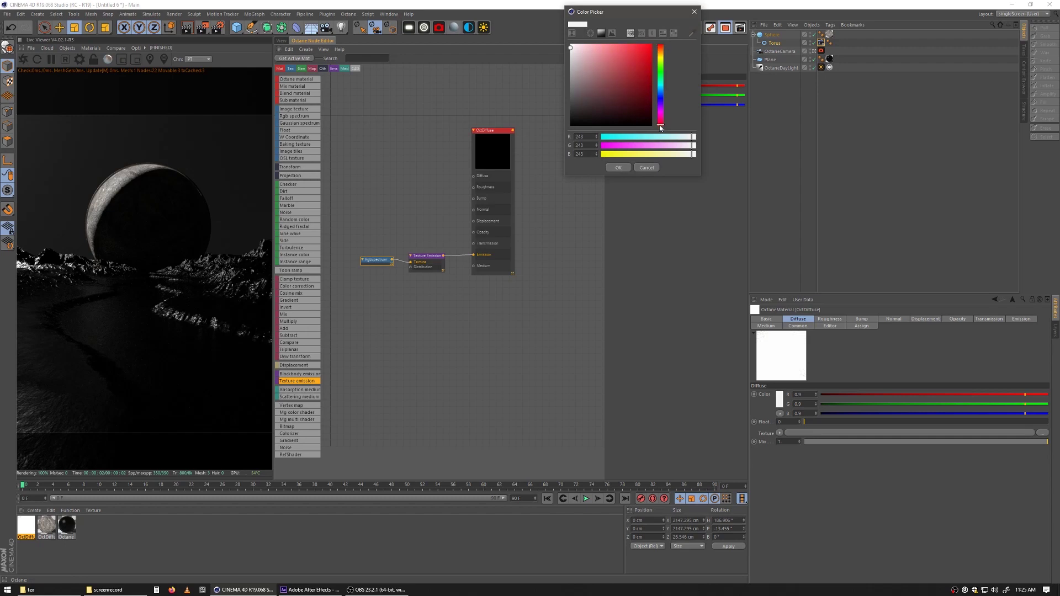
mouse_move(665, 47)
left_mouse_down()
mouse_move(618, 48)
mouse_move(660, 45)
left_mouse_up()
left_click(618, 168)
left_click(609, 89)
left_click(618, 41)
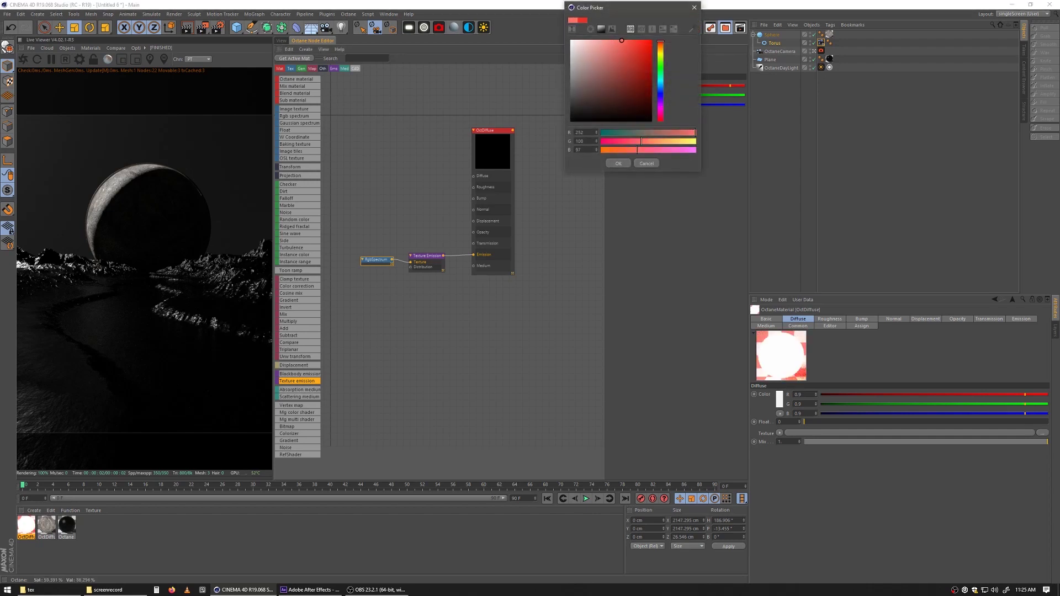
left_click(618, 164)
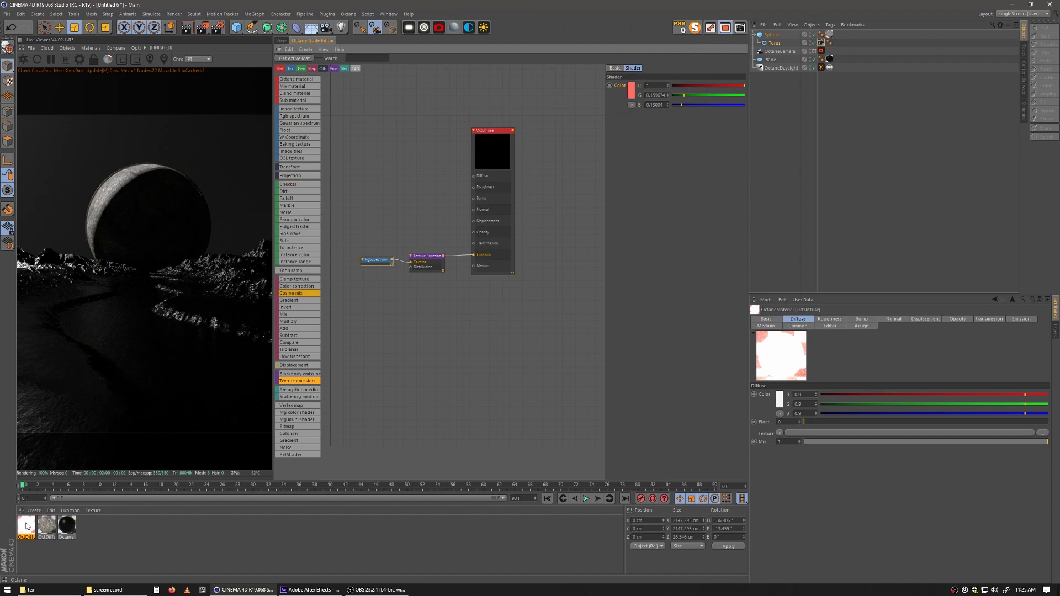
- Apply the red emissive material to the torus and thin its pipe radius to 1 cm
left_click_drag(763, 46, 772, 43)
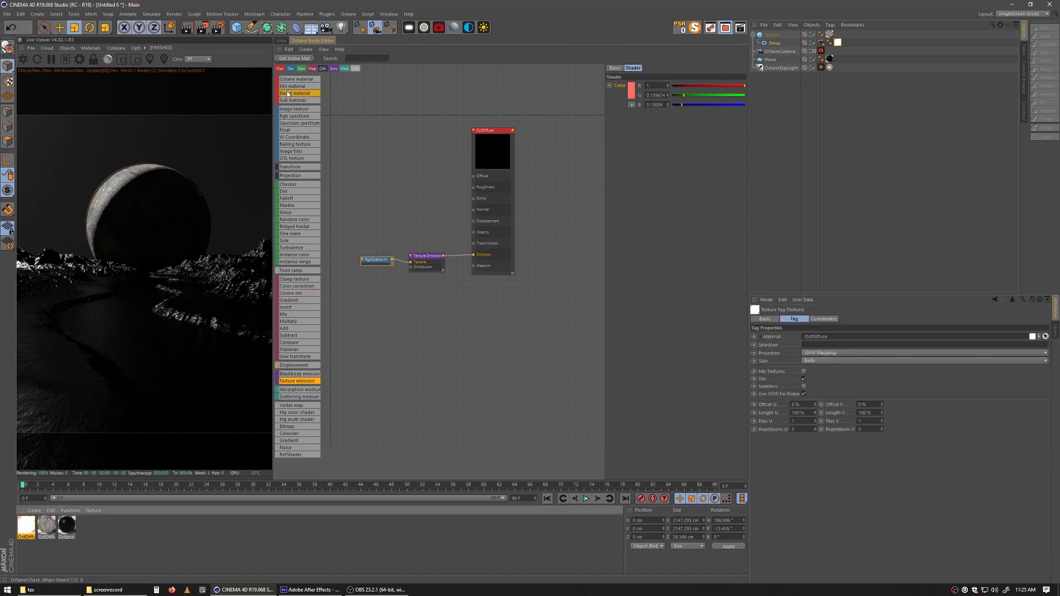
left_click(281, 40)
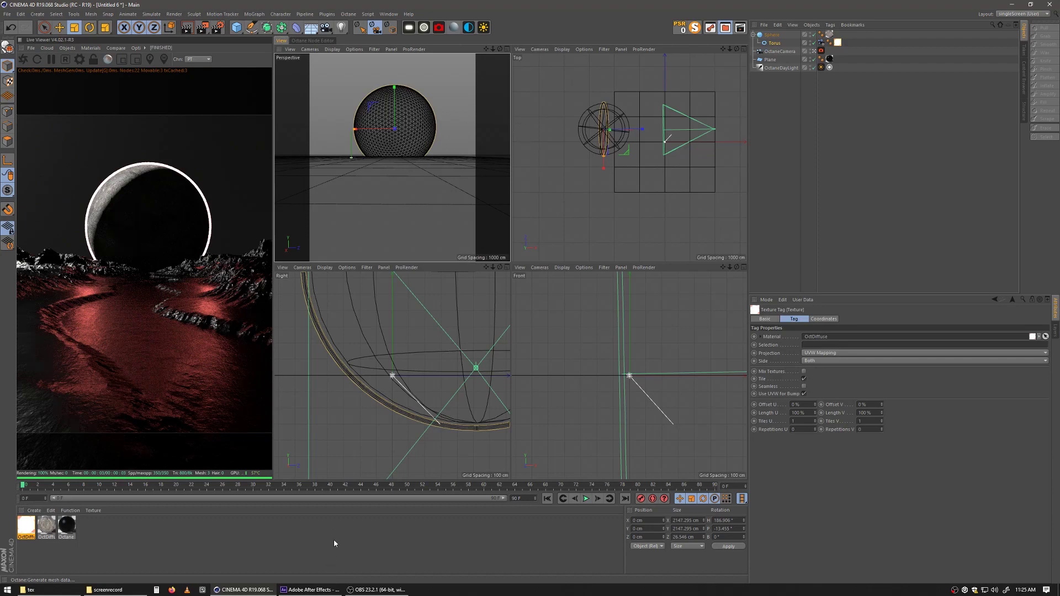
left_click(778, 43)
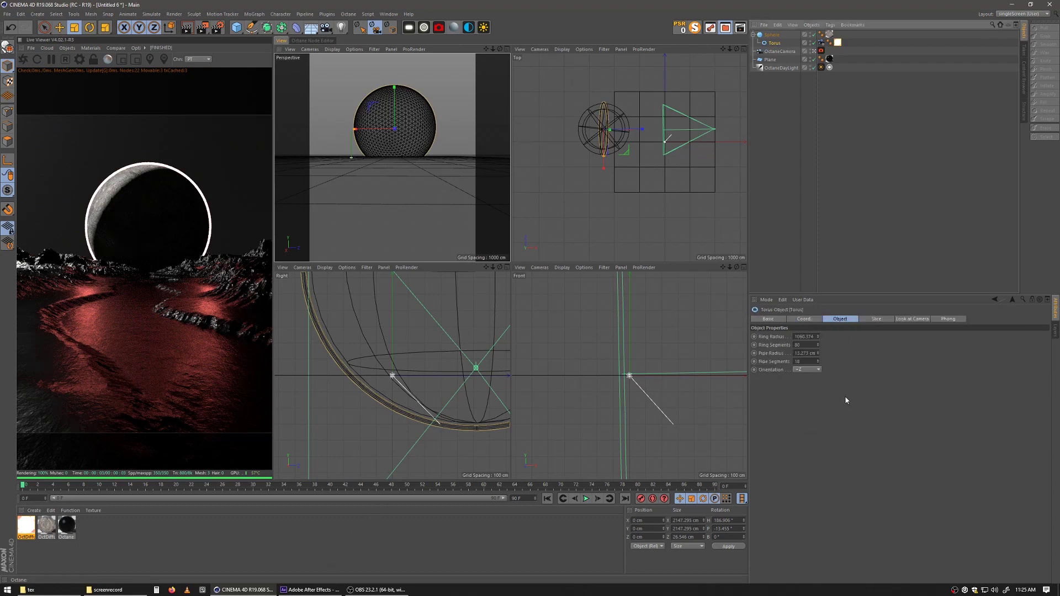
left_click(818, 355)
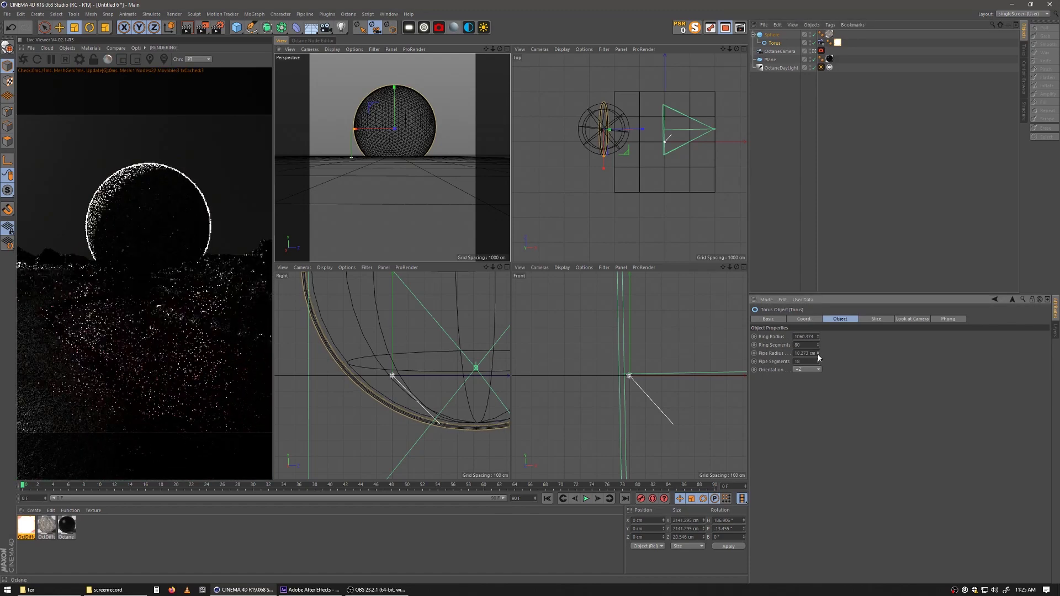
left_click(819, 355)
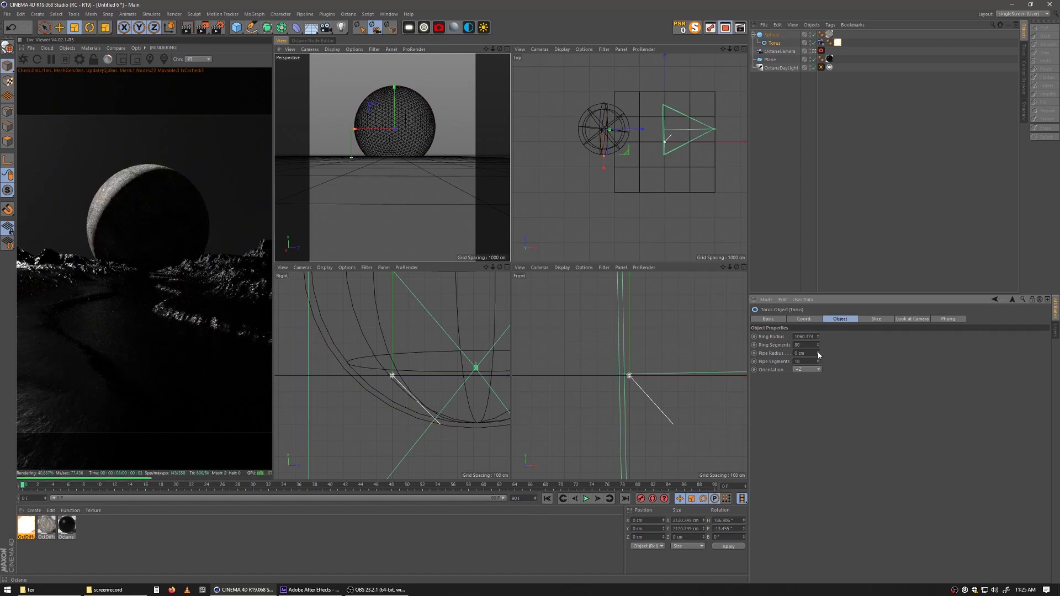
left_click(818, 352)
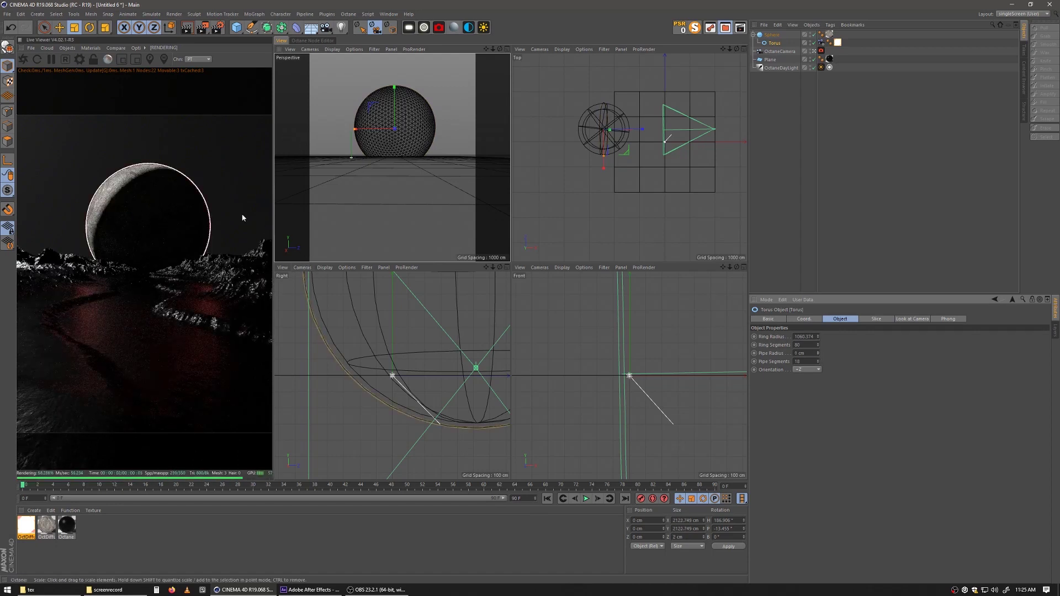
- Open the black terrain material in the node editor and set its roughness float to about 0.01
left_click(66, 525)
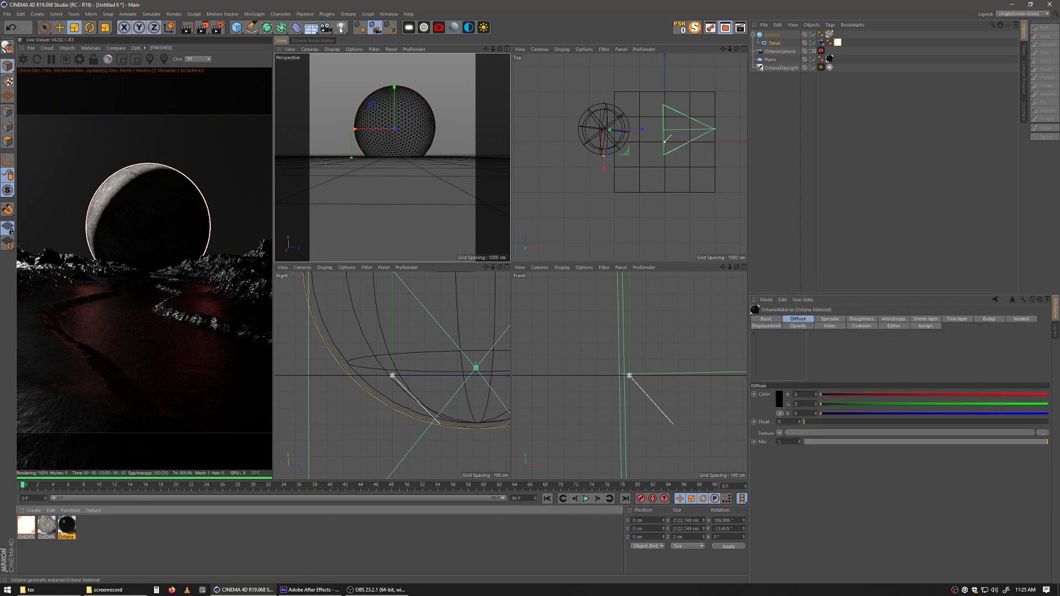
left_click(308, 41)
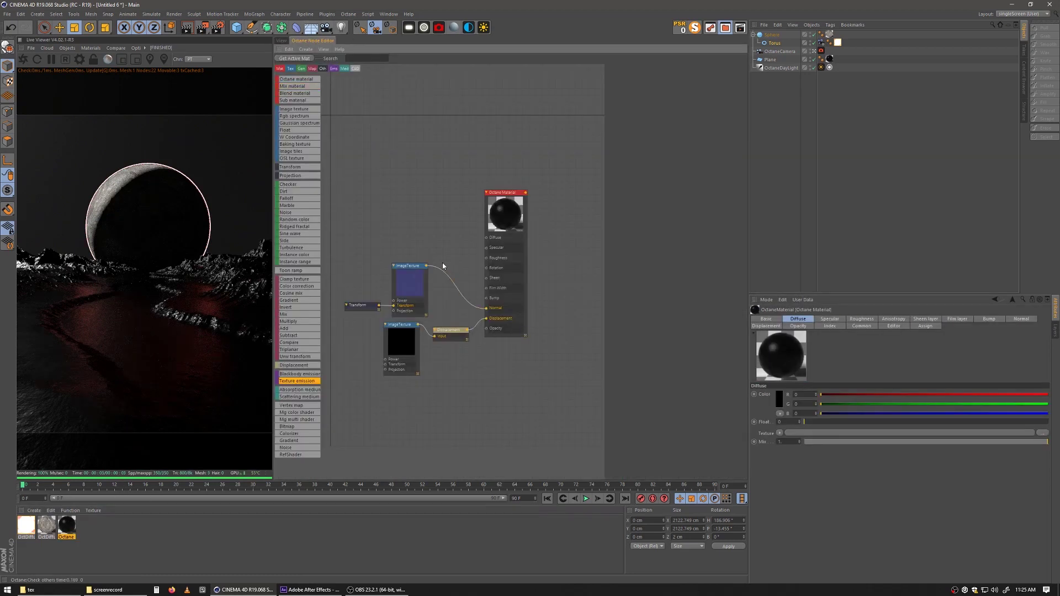
left_click_drag(505, 252, 515, 244)
left_click(718, 68)
left_click_drag(663, 188, 660, 190)
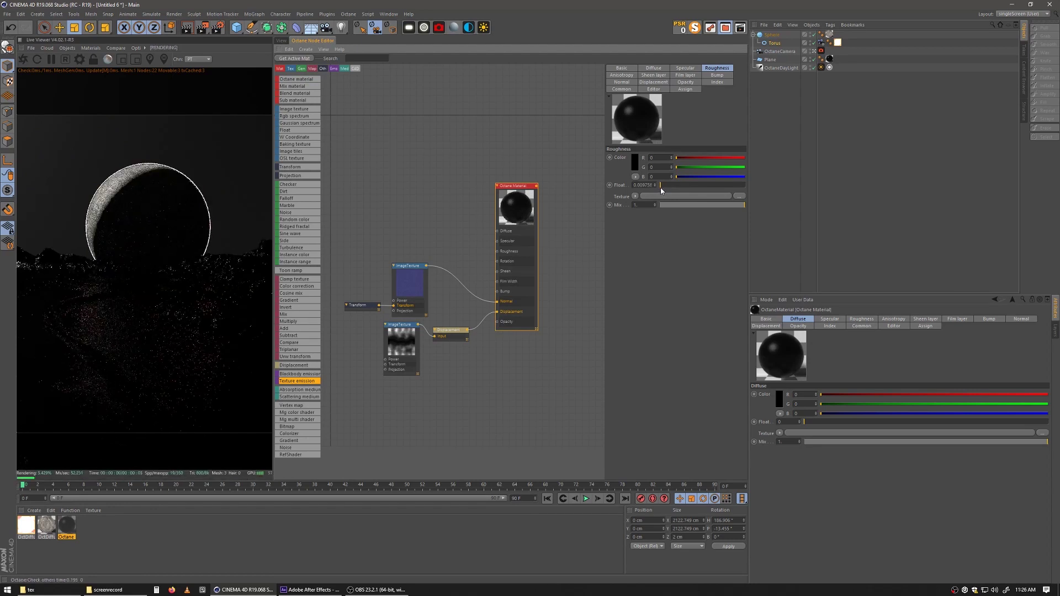
- Set the power of the terrain material's normal map image texture to 0.1
left_click(409, 283)
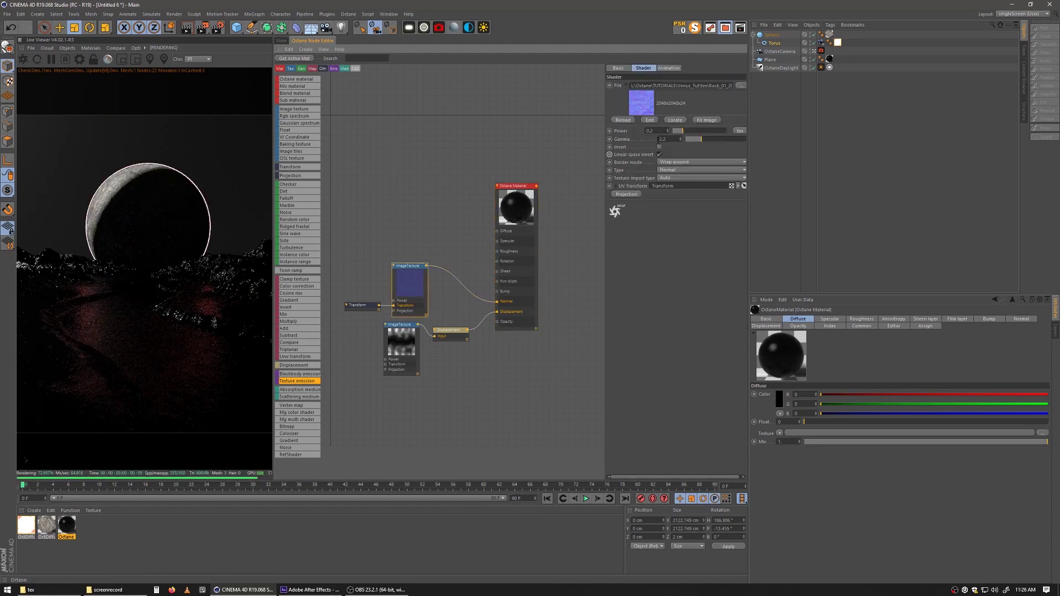
left_click(661, 132)
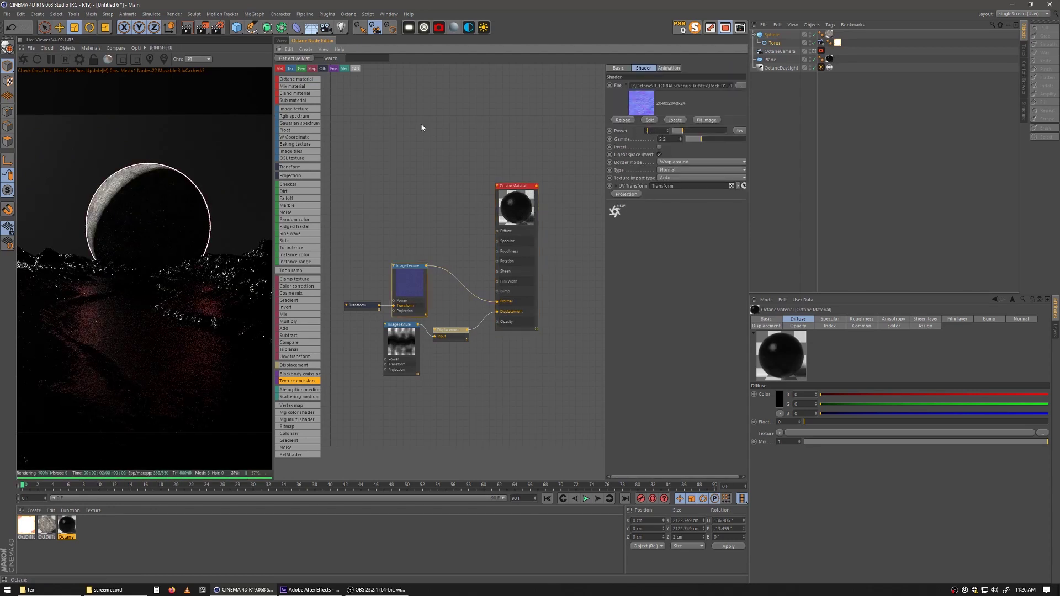
type("0.1")
key("Return")
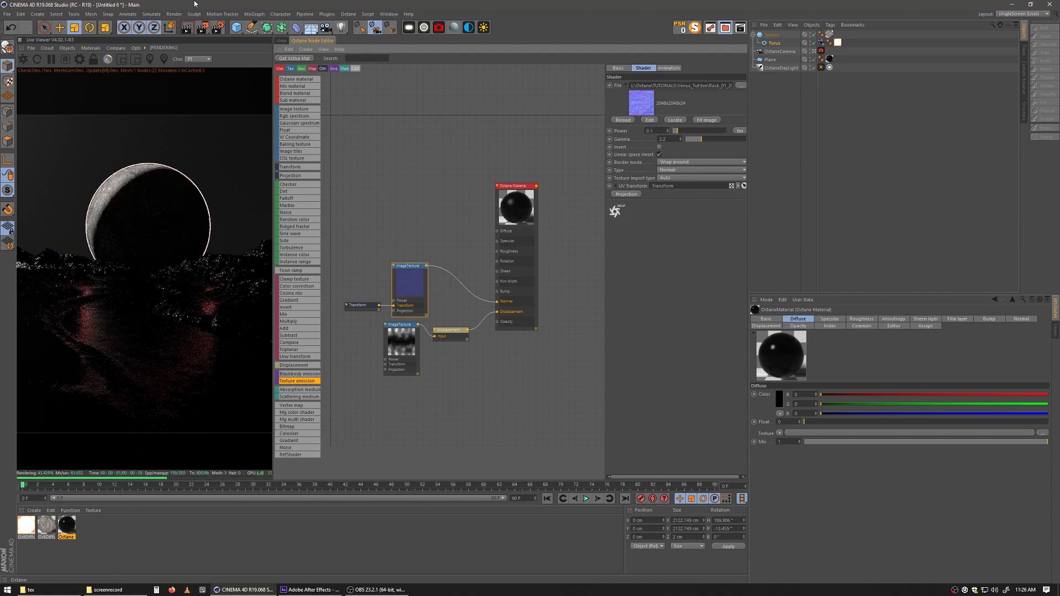
- Rotate the OctaneDayLight to about H -35.8°, P -46.4°, B -18.1°
left_click(284, 41)
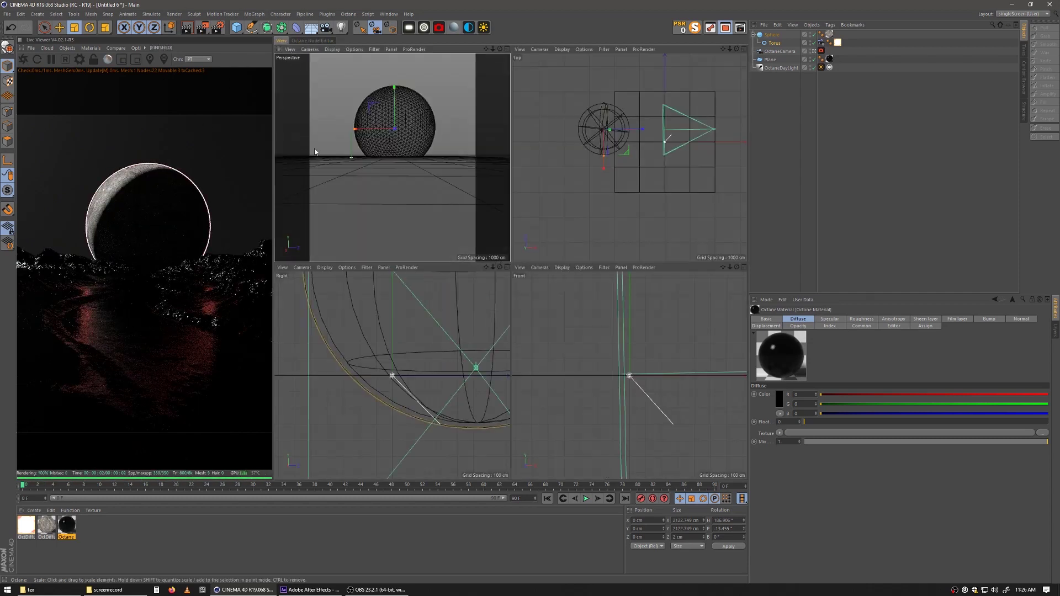
left_click(774, 68)
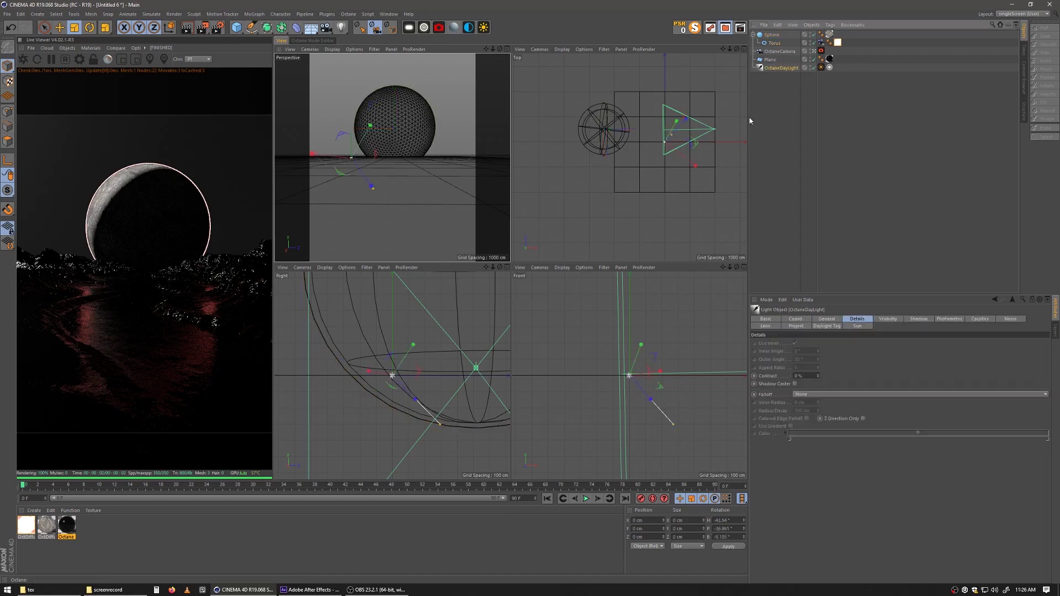
left_click(89, 27)
mouse_move(359, 187)
left_mouse_down()
mouse_move(366, 173)
mouse_move(390, 173)
mouse_move(387, 209)
mouse_move(342, 167)
mouse_move(359, 192)
left_mouse_up()
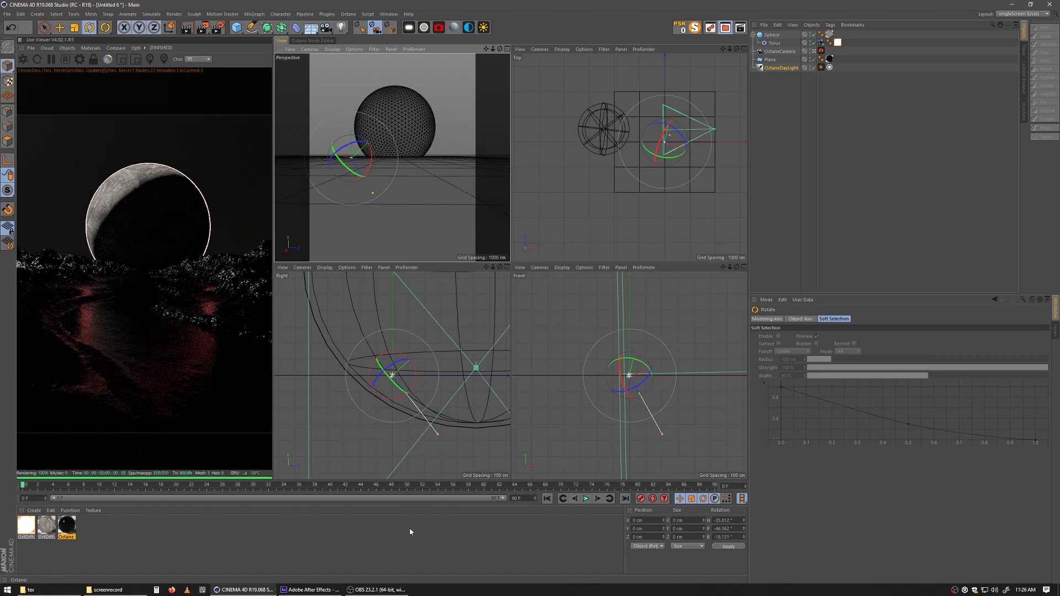
- Set the black terrain material's specular colour to pure white in the node editor
left_click(67, 526)
left_click(312, 40)
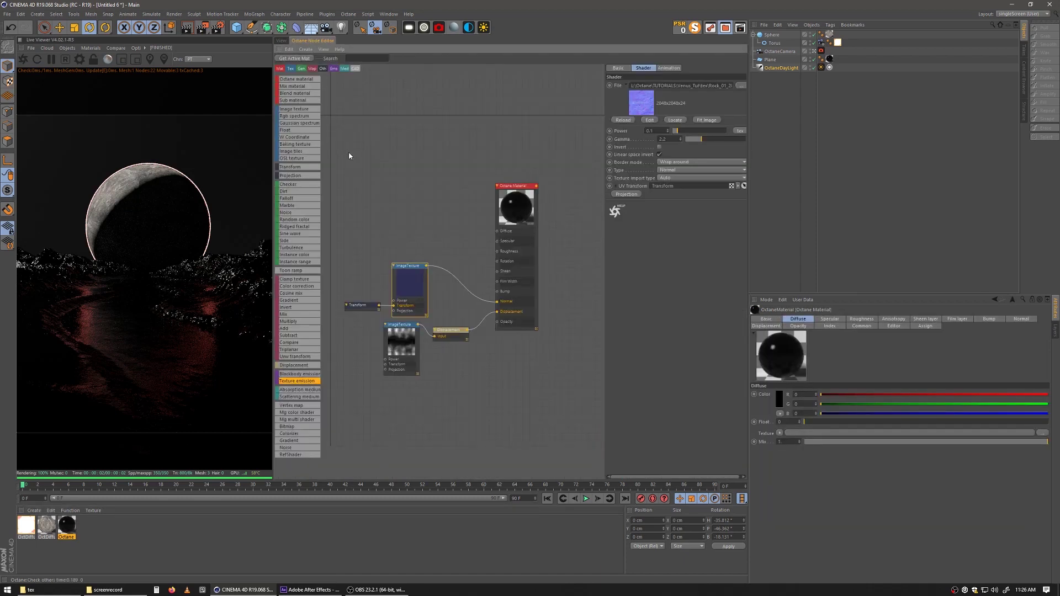
left_click(534, 240)
left_click(683, 68)
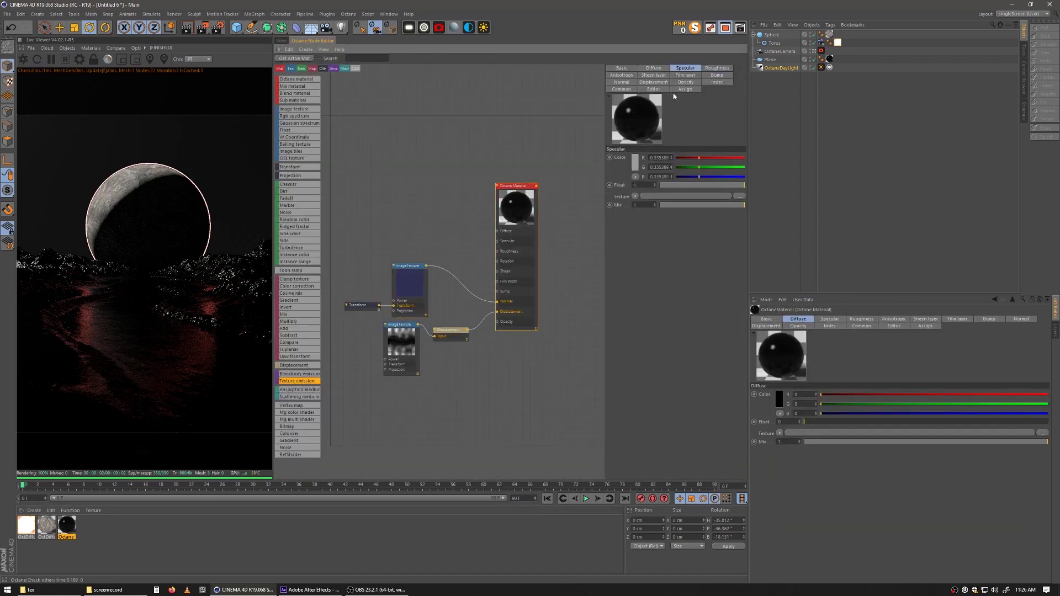
left_click(635, 162)
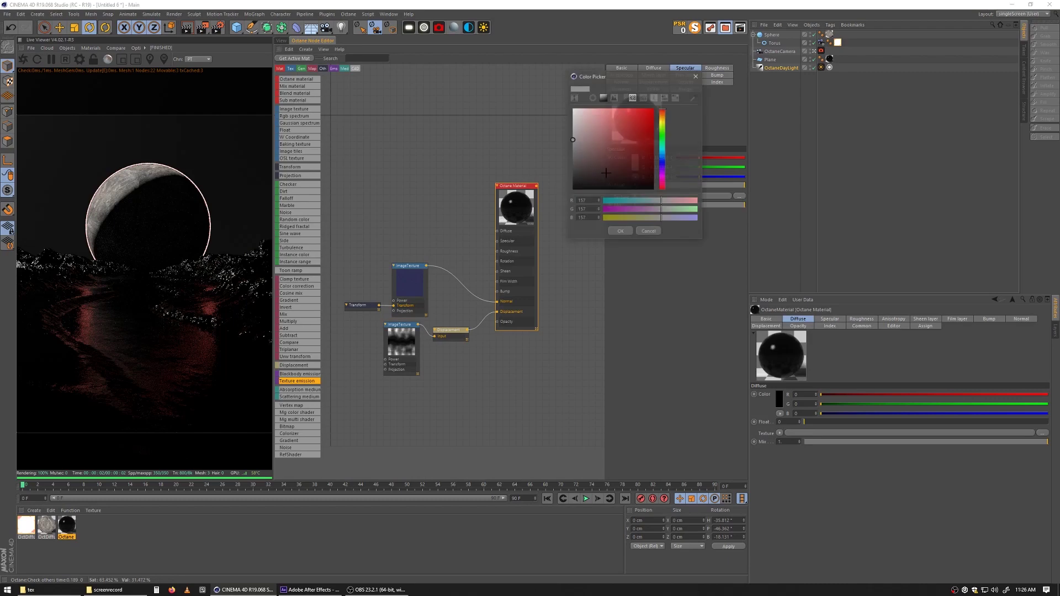
left_click(620, 231)
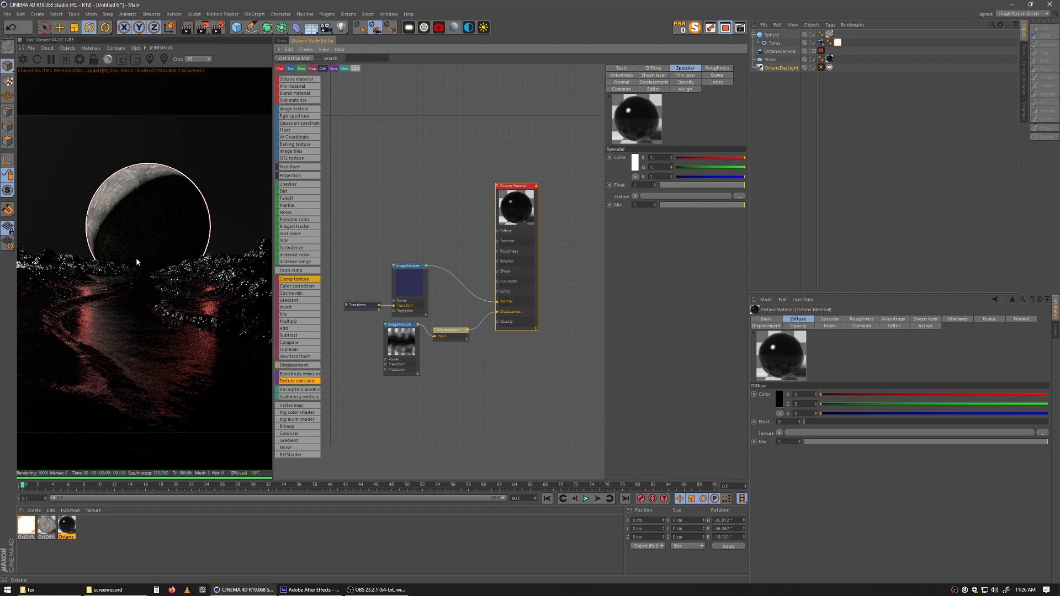
- Reframe the camera slightly and raise the black terrain material's roughness float to about 0.23
left_click(281, 41)
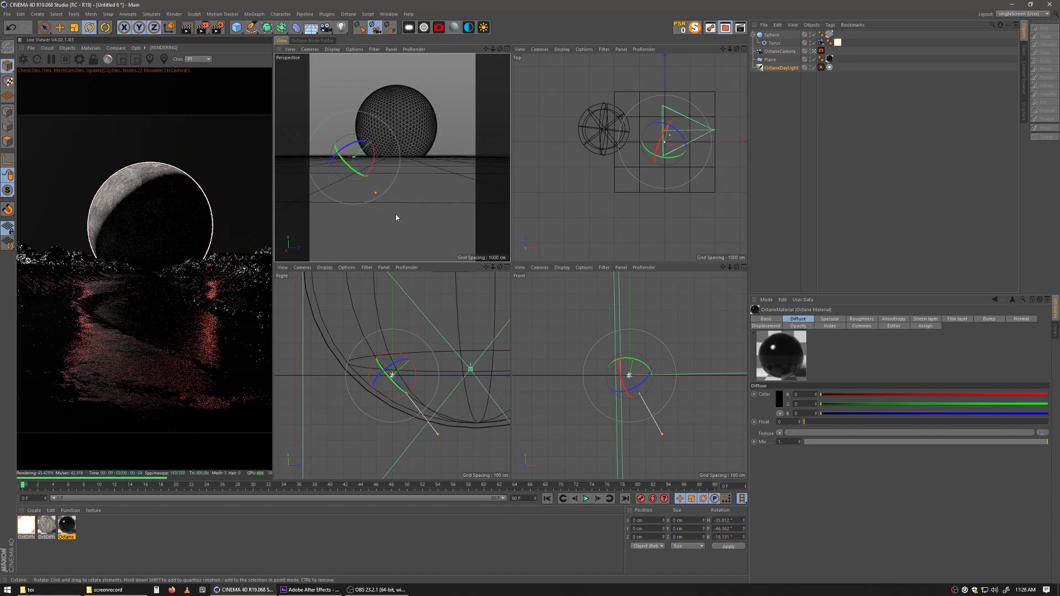
middle_click_drag(385, 186, 383, 186, "alt")
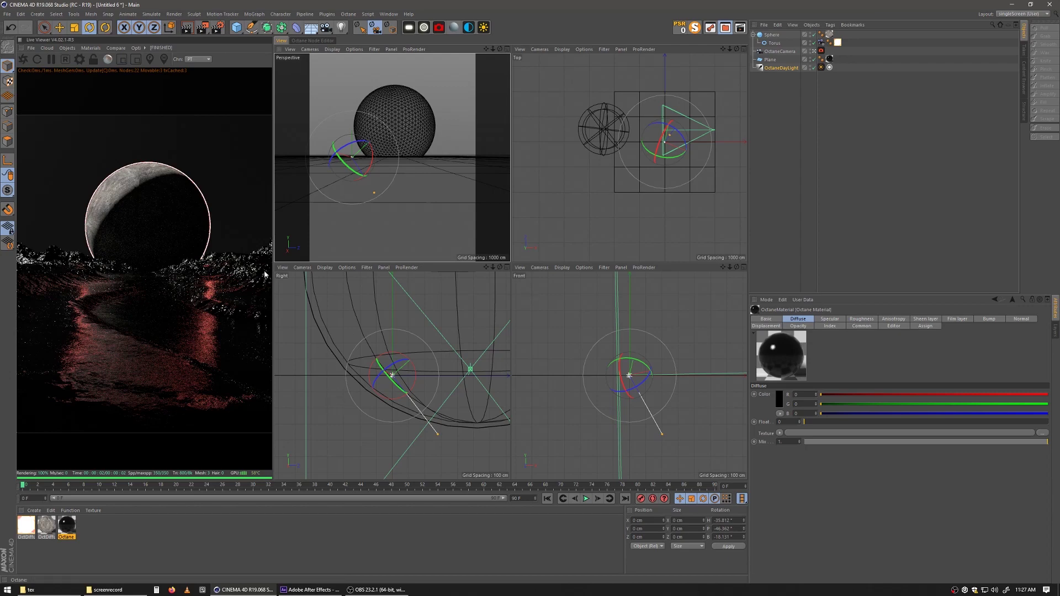
left_click(313, 40)
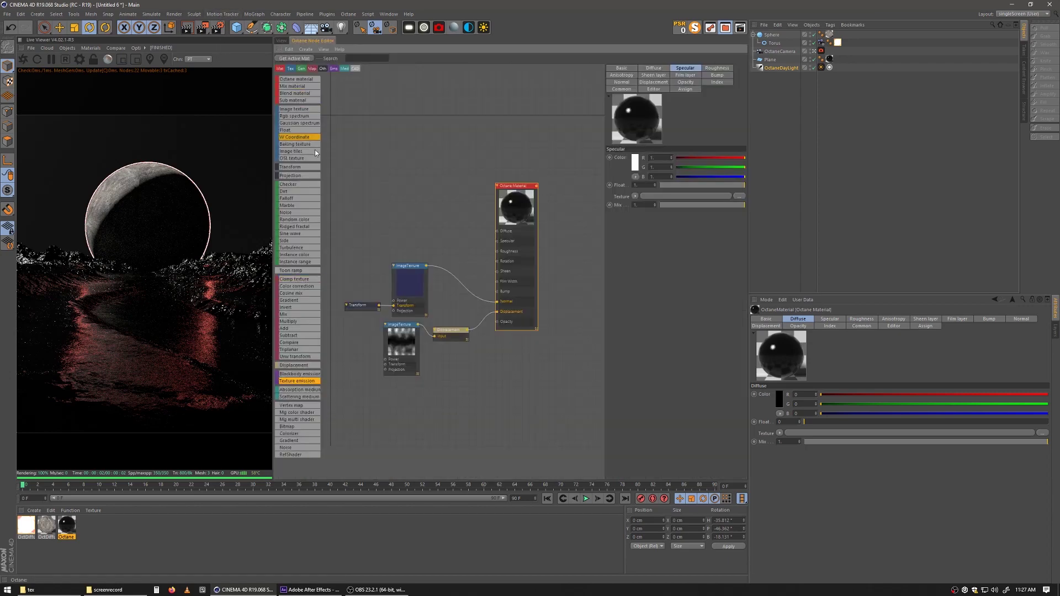
left_click(715, 68)
left_click_drag(663, 188, 683, 193)
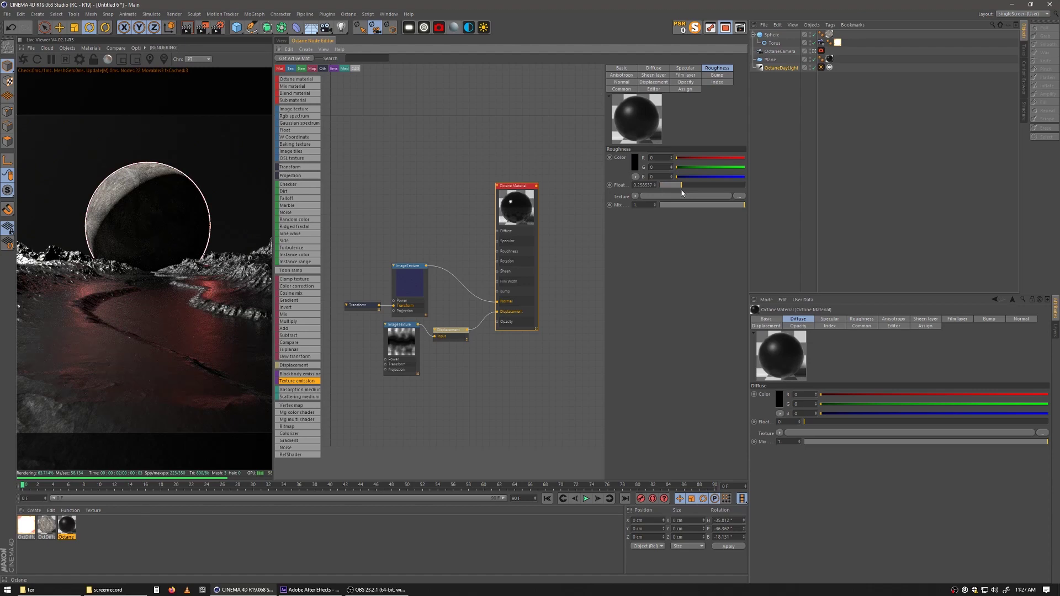
left_click_drag(683, 188, 679, 189)
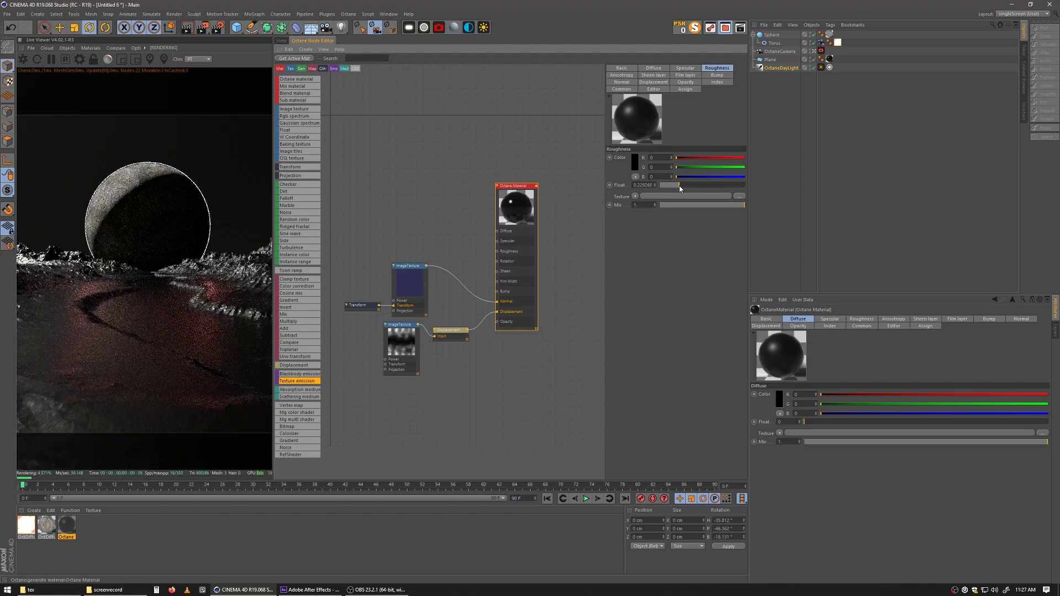
left_click(281, 40)
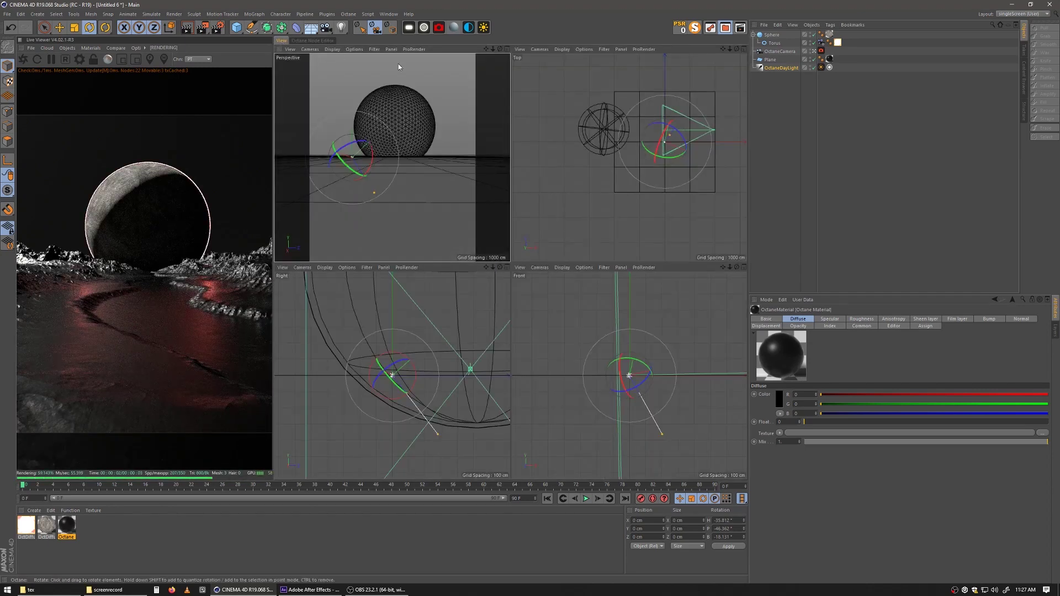
- Set the OctaneDayLight tag's sun colour to a light grey of RGB 214, 214, 214
left_click(829, 67)
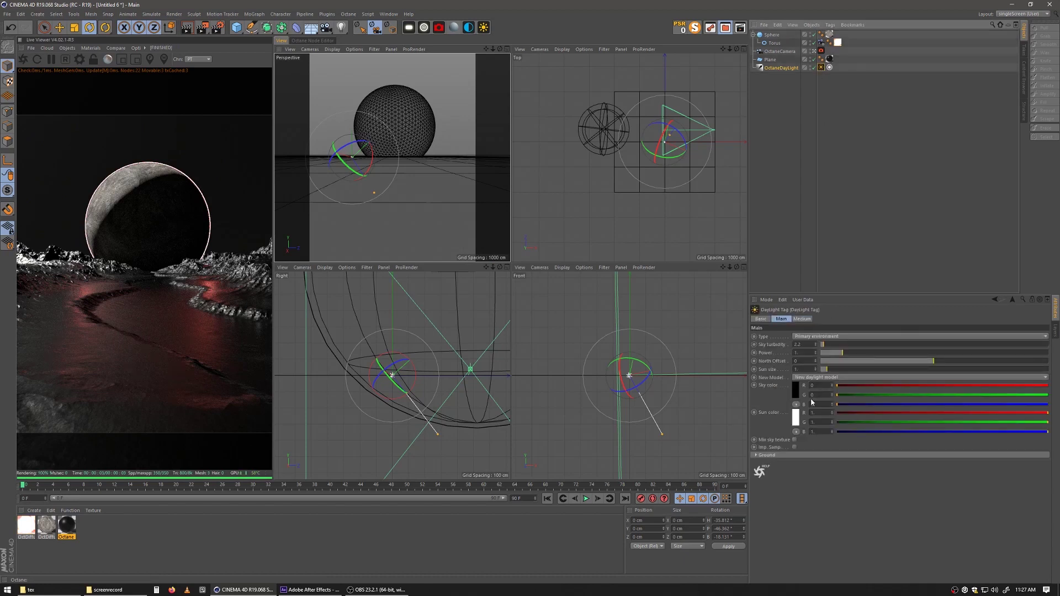
left_click(796, 417)
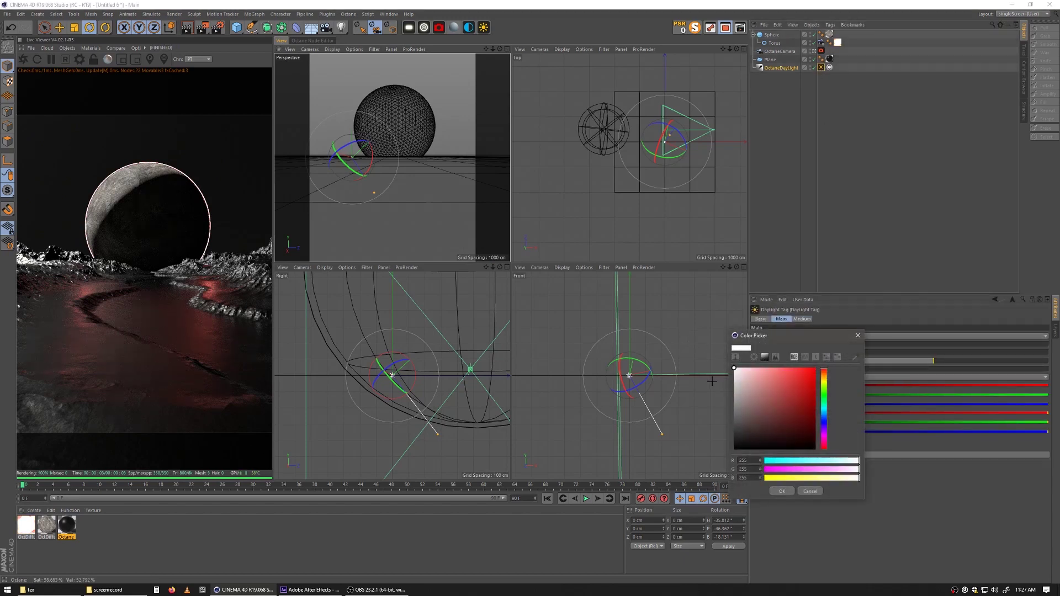
left_click_drag(773, 378, 733, 380)
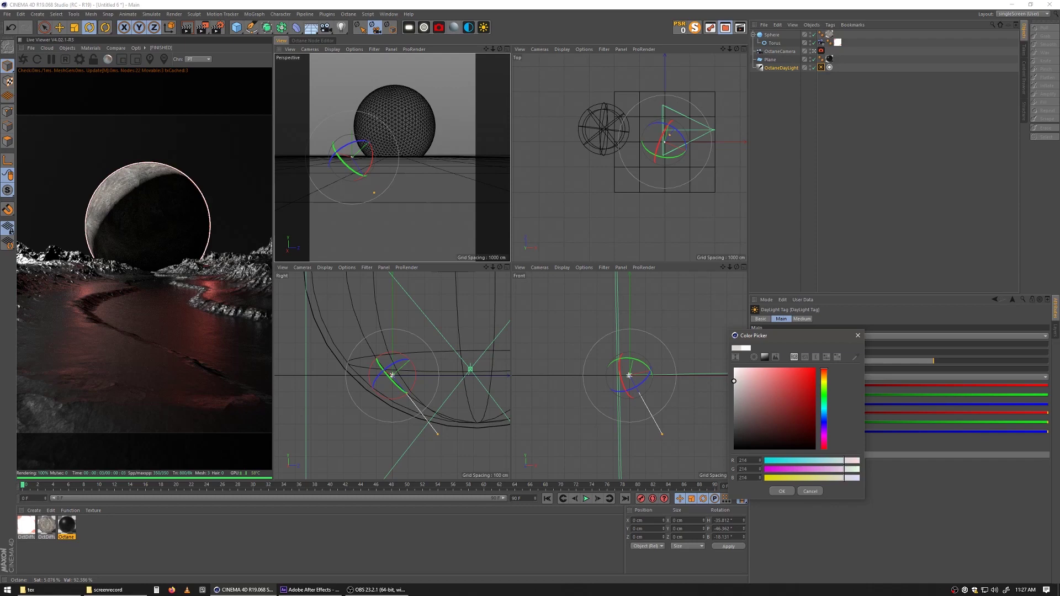
left_click(779, 493)
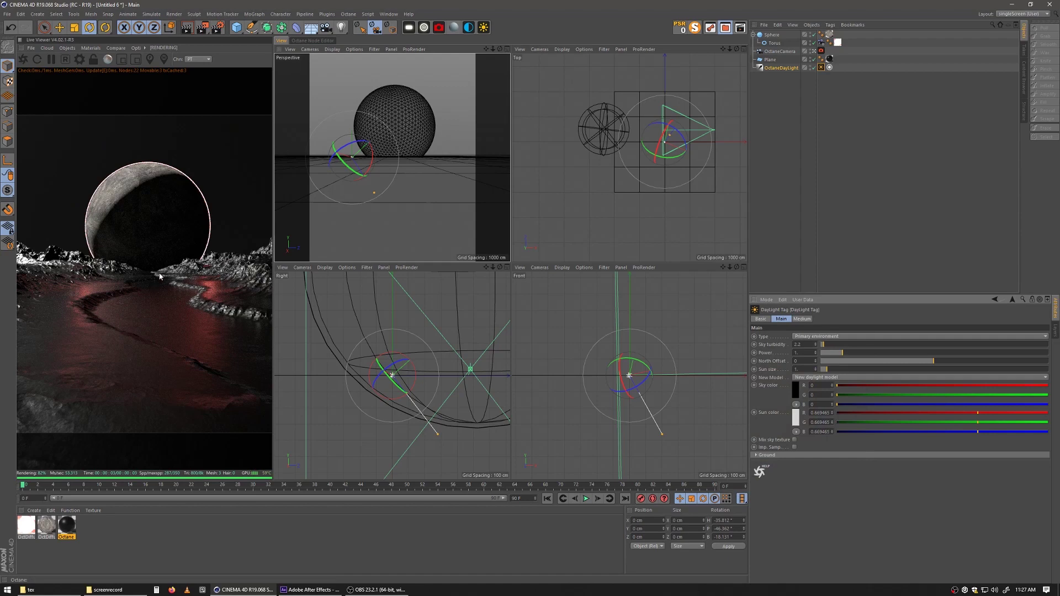
left_click(357, 212)
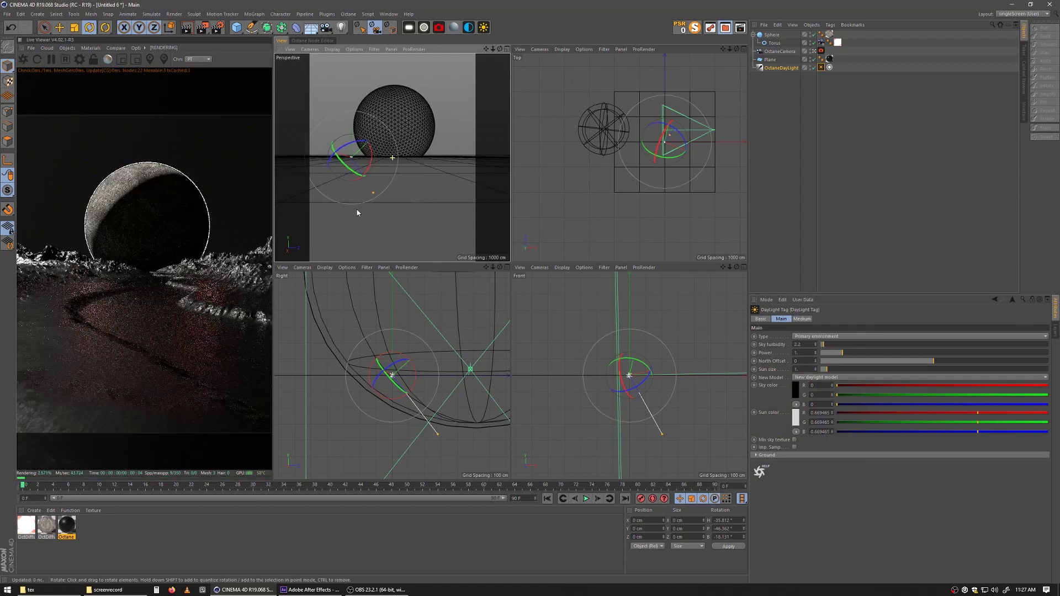
- Add a second plane primitive and place it directly below the terrain plane in the object hierarchy
left_click(236, 27)
left_click(313, 54)
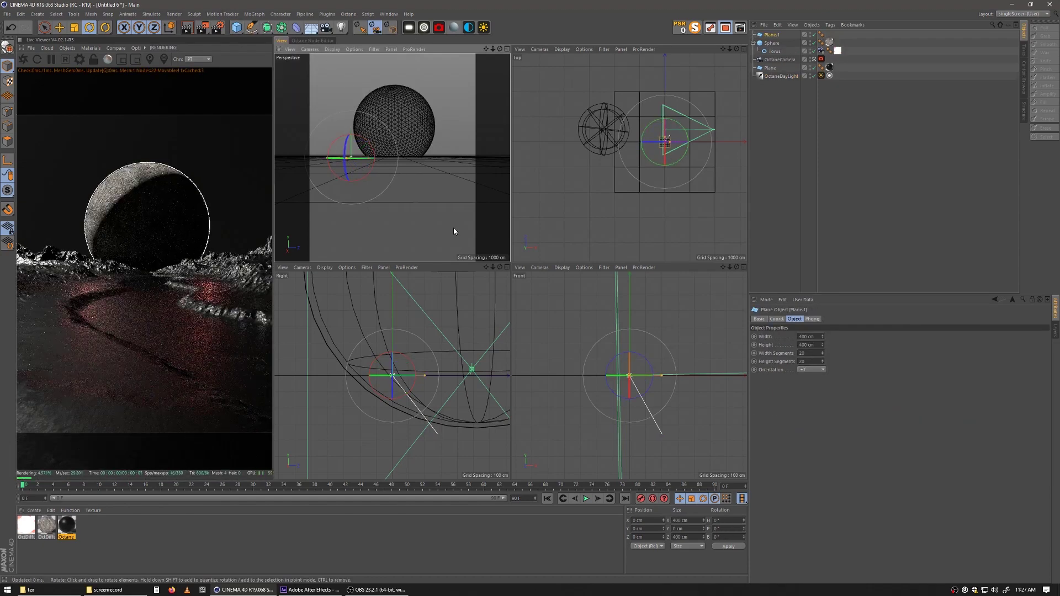
left_click_drag(770, 68, 770, 70)
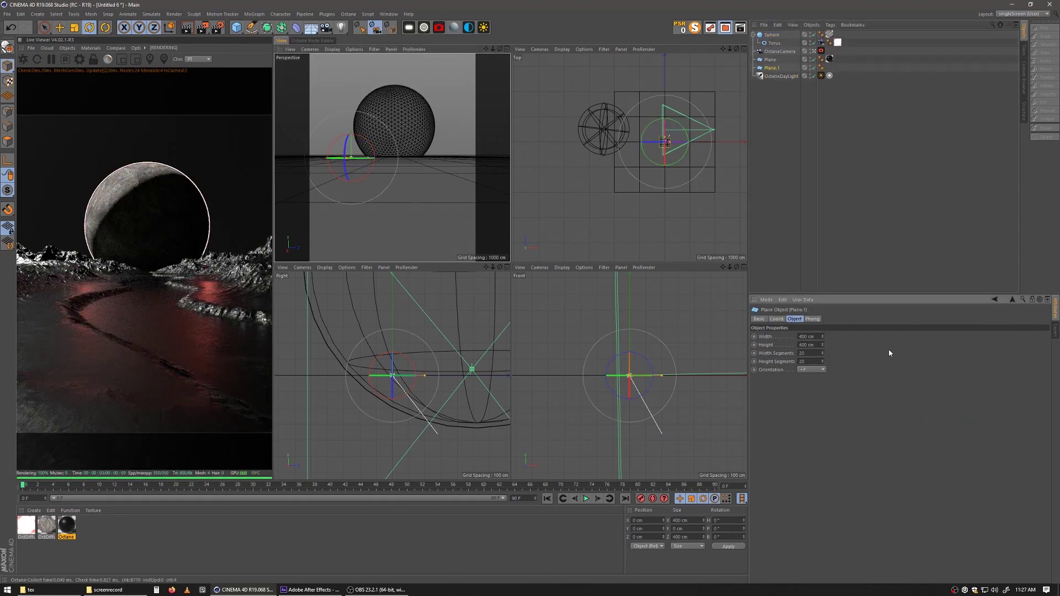
- Set the new plane's width and height to 4000 cm each
left_click(804, 336)
type("0")
key("Return")
left_click(808, 345)
type("0")
key("Return")
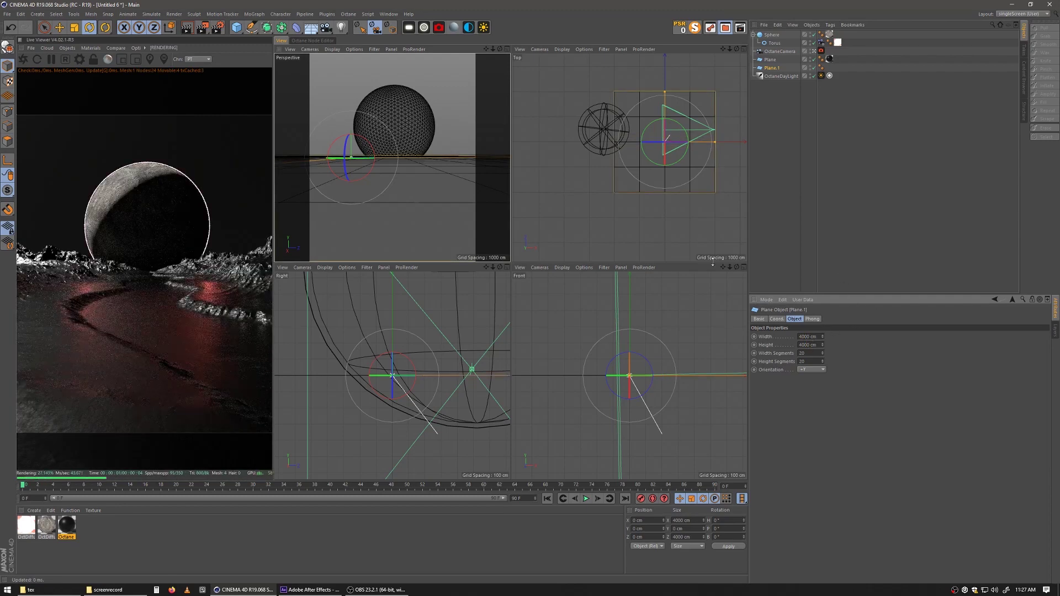
- Raise the new plane's Y position to 10 cm so it cuts through the terrain as a water surface
left_click(59, 27)
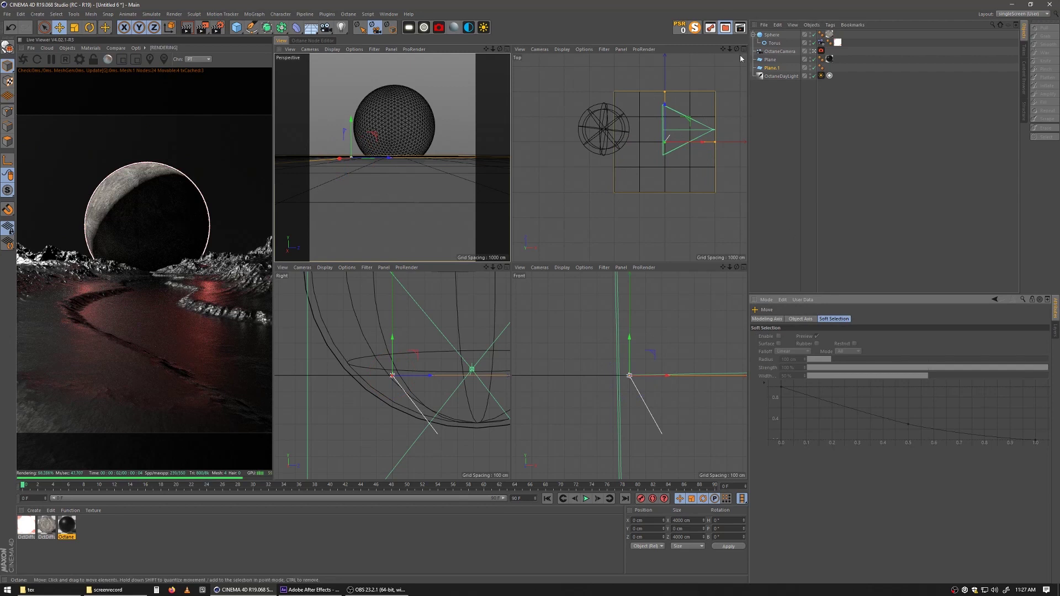
left_click(800, 319)
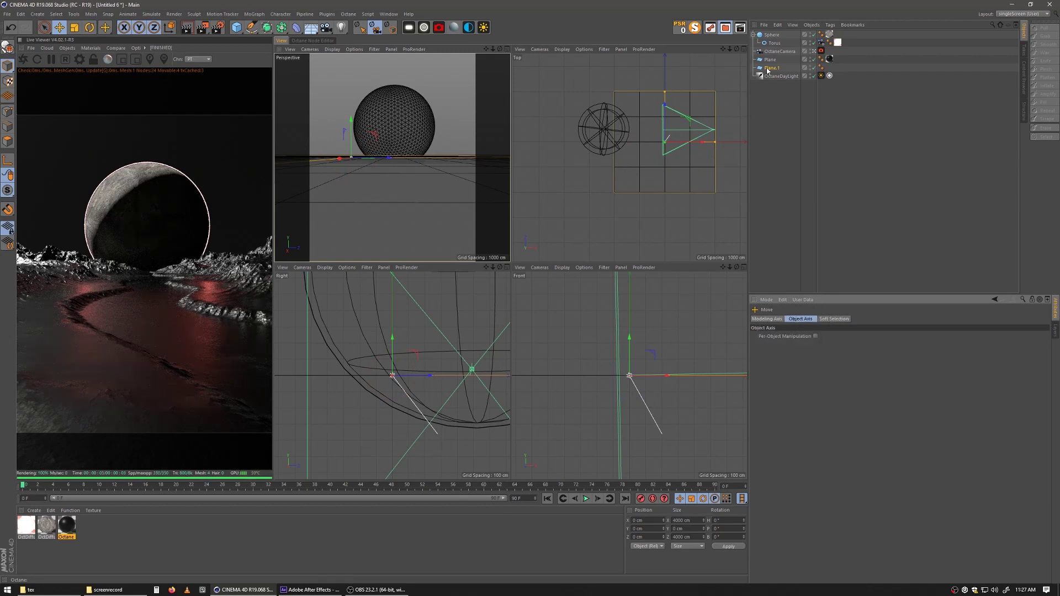
left_click(767, 301)
left_click(776, 319)
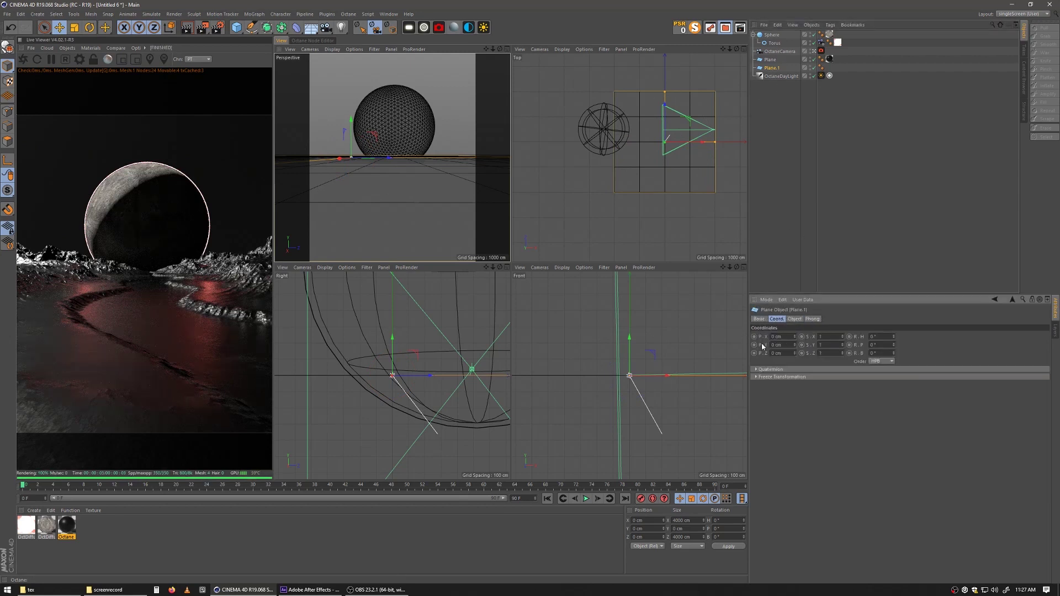
left_click_drag(797, 346, 796, 346)
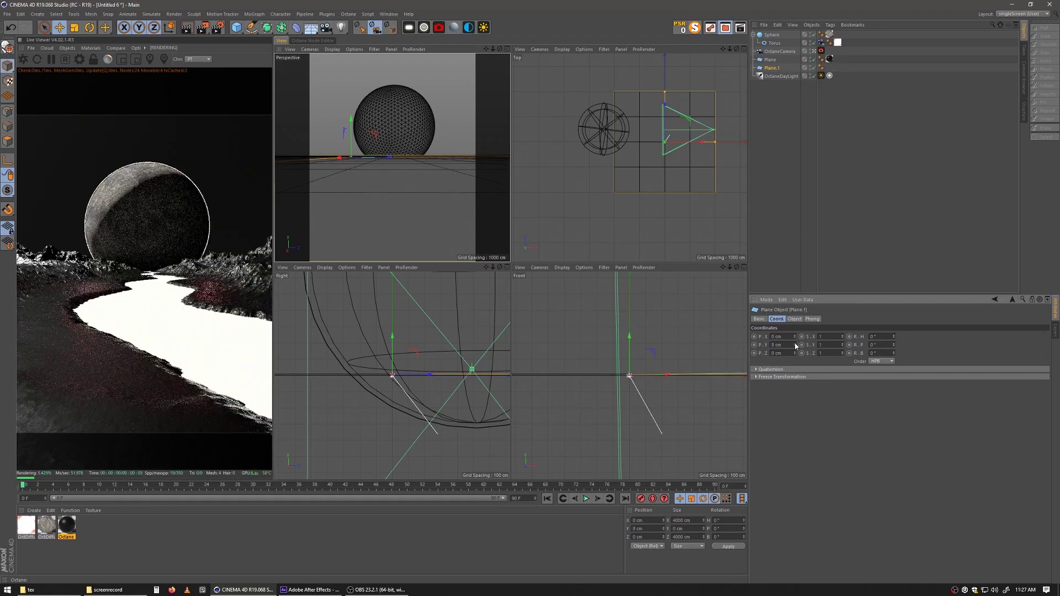
left_click(795, 343)
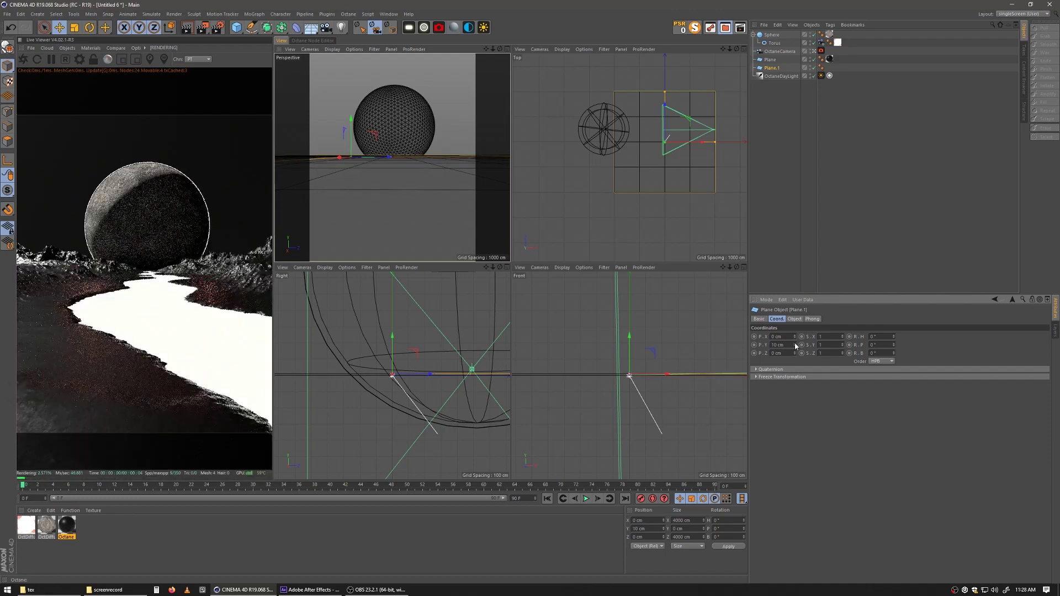
- Create a new Octane diffuse material and open it in the node editor
left_click(164, 550)
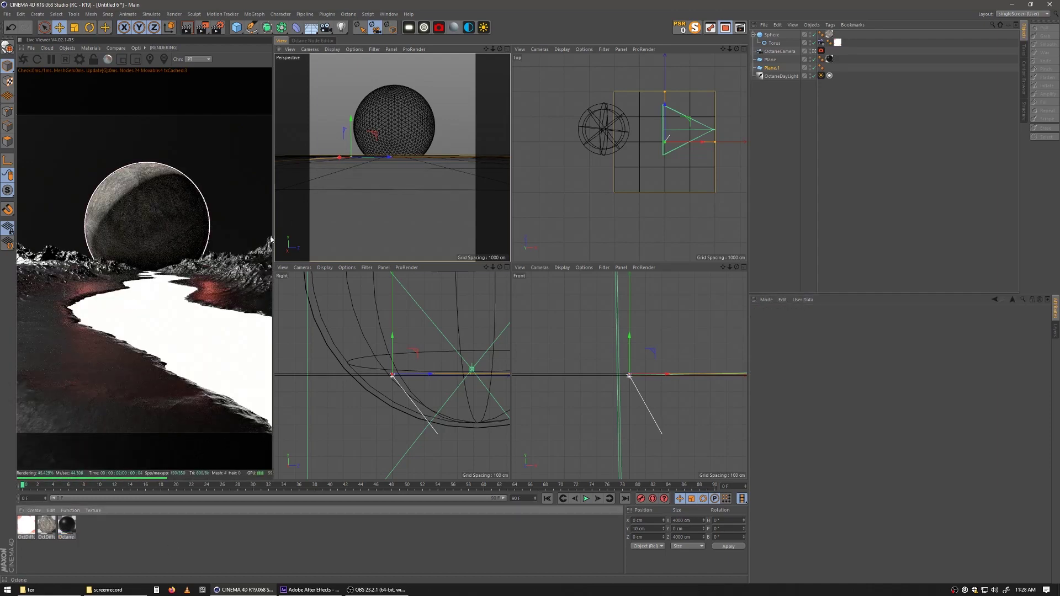
left_click(454, 27)
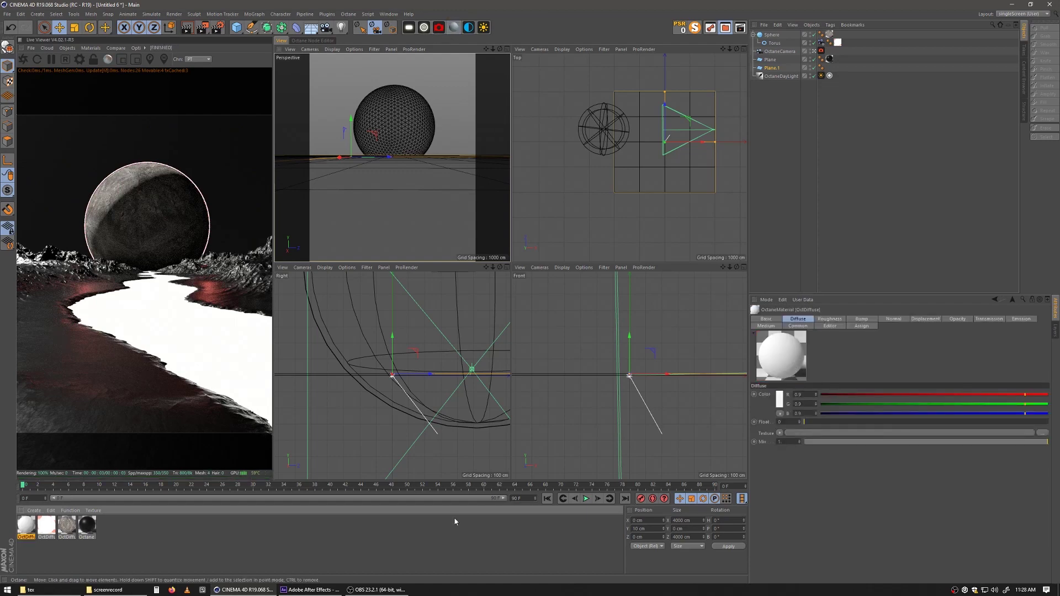
double_click(27, 525)
left_click(147, 162)
left_click(389, 55)
left_click_drag(414, 168, 459, 153)
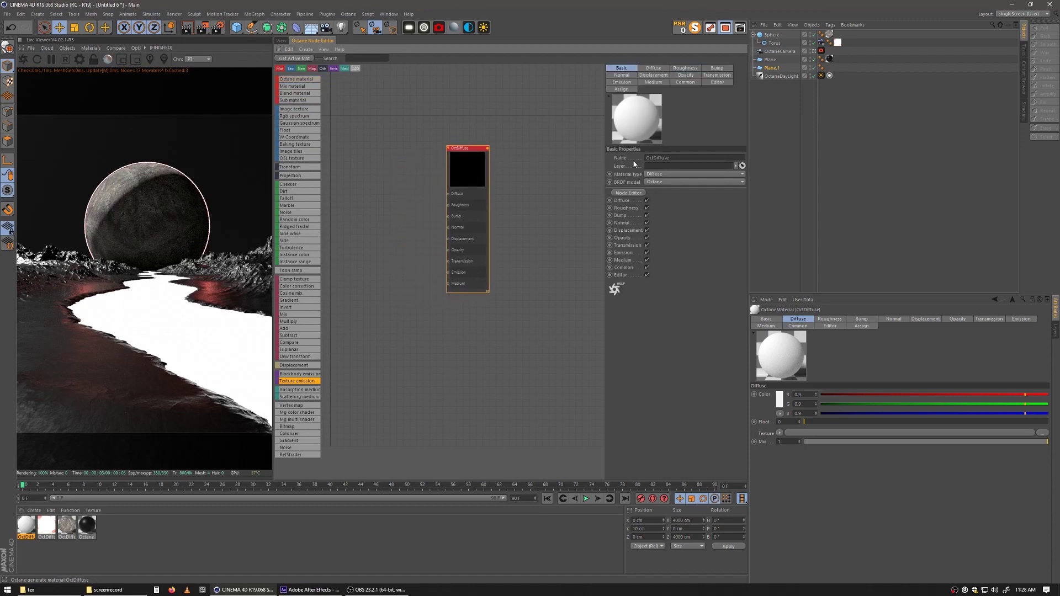
- Set the new material's diffuse colour to black and change its material type to Glossy
left_click(653, 68)
left_click(635, 161)
left_click_drag(585, 182, 549, 222)
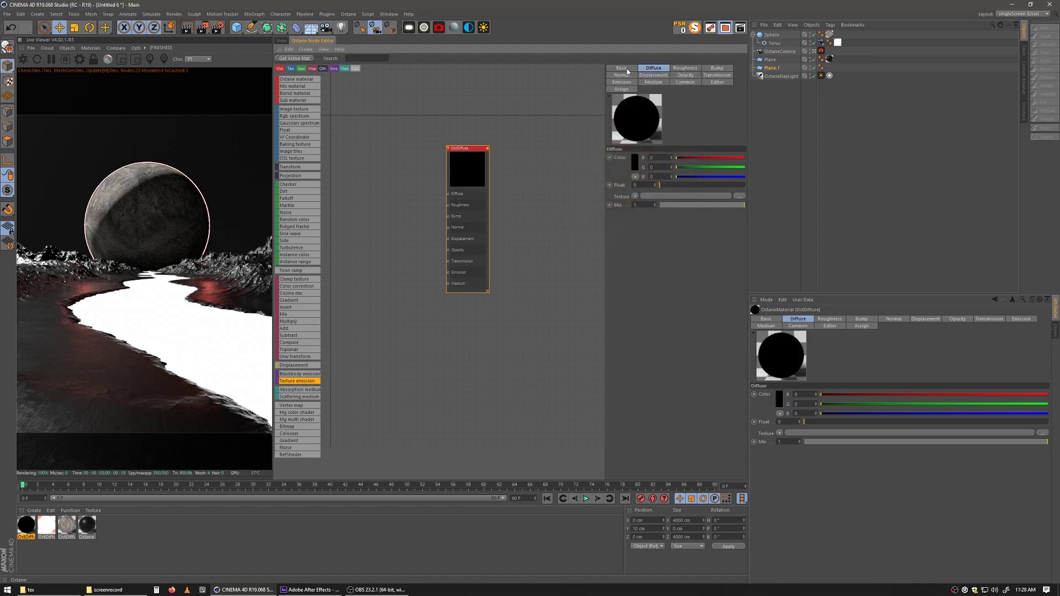
left_click(622, 68)
left_click(662, 174)
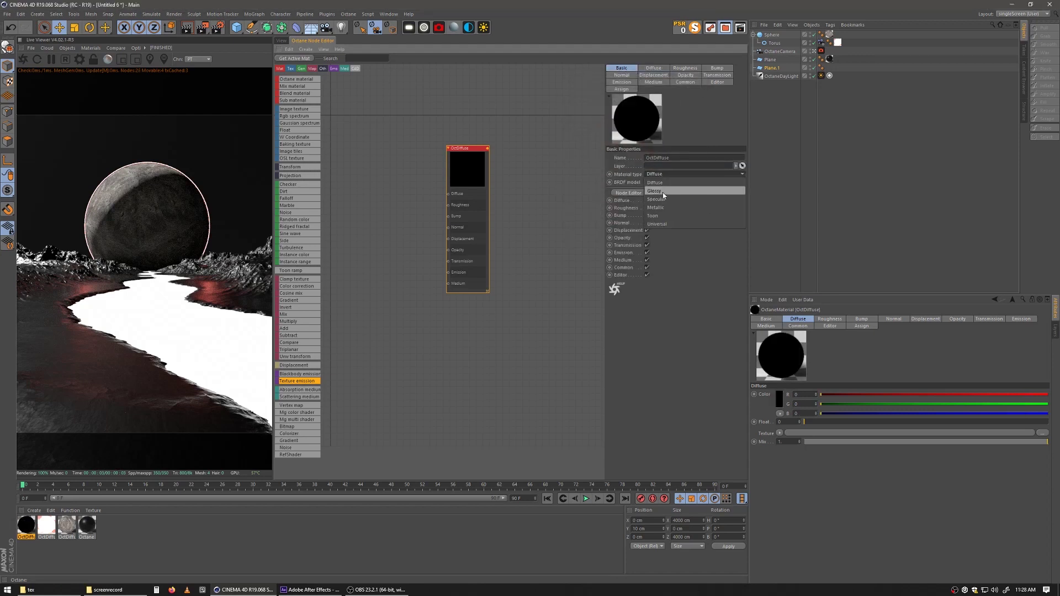
left_click(663, 192)
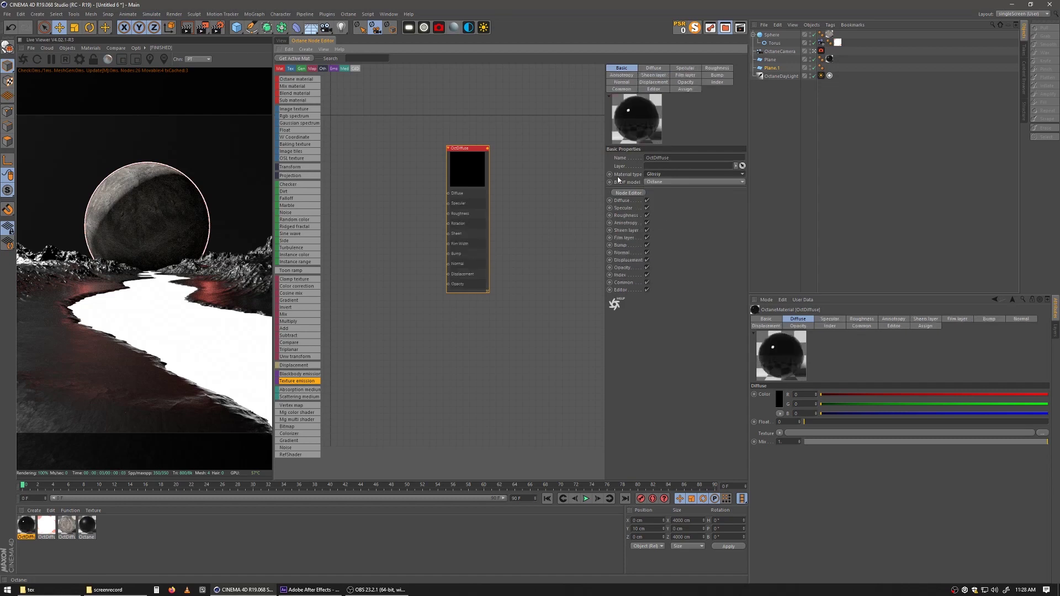
- Connect a Noise node to the new glossy material's bump channel and apply the material to the second plane
left_click_drag(450, 164, 464, 164)
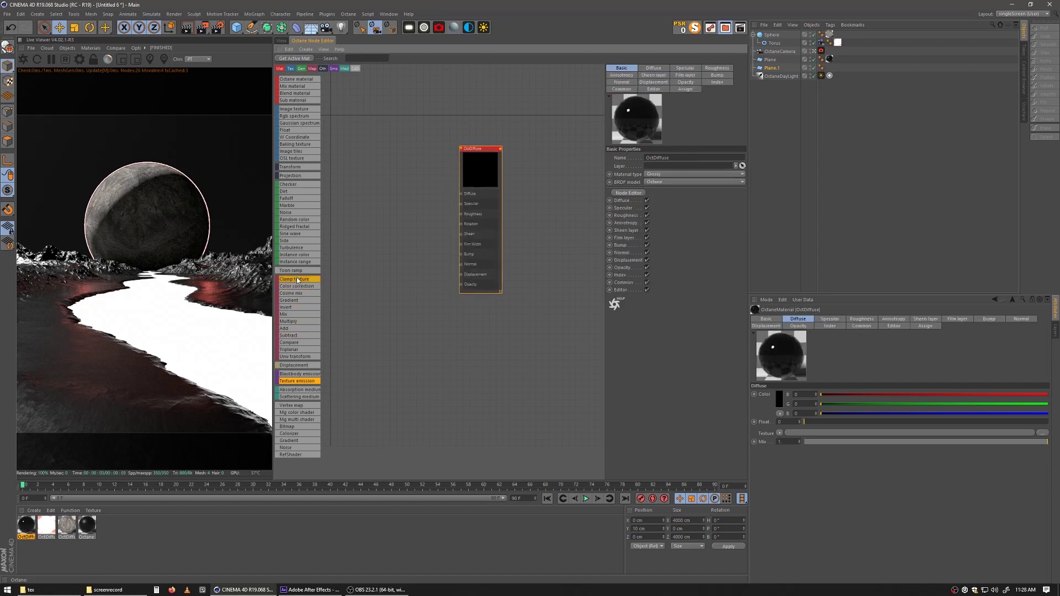
left_click_drag(287, 214, 536, 266)
left_click_drag(462, 224, 391, 263)
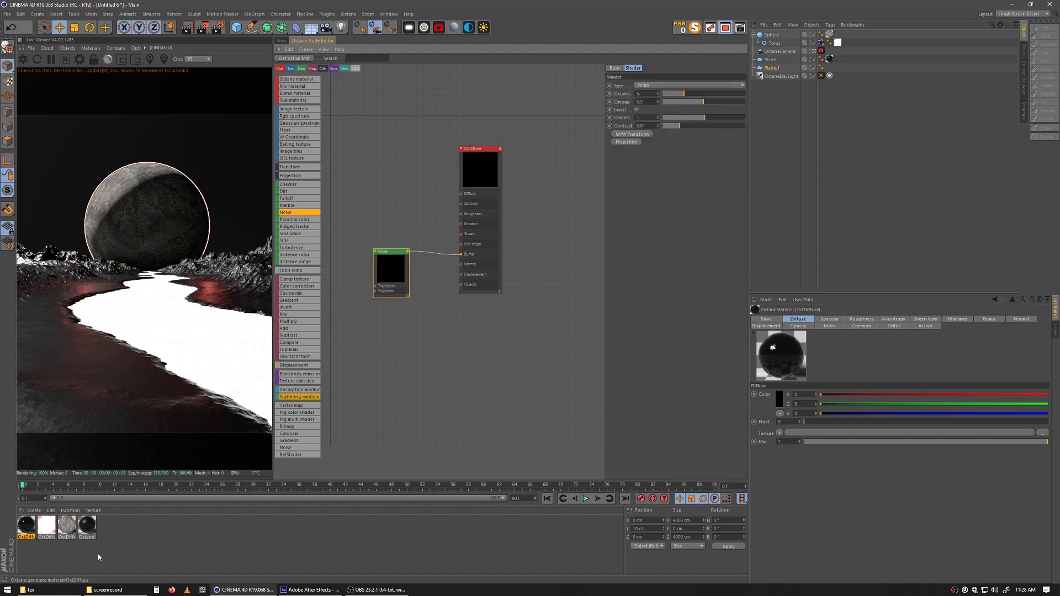
left_click_drag(28, 532, 146, 501)
left_click_drag(807, 57, 772, 67)
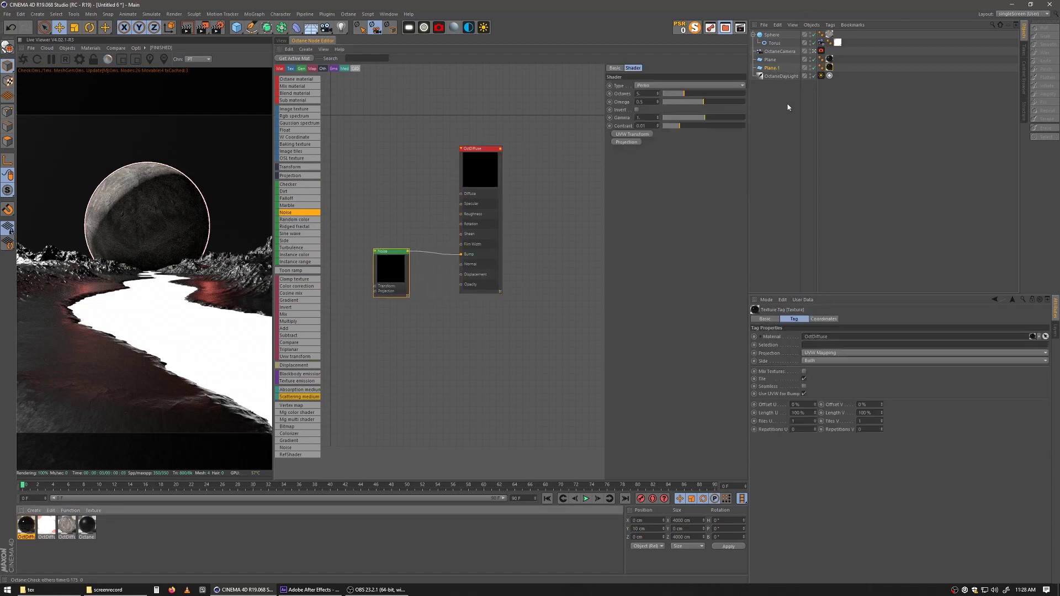
left_click(282, 40)
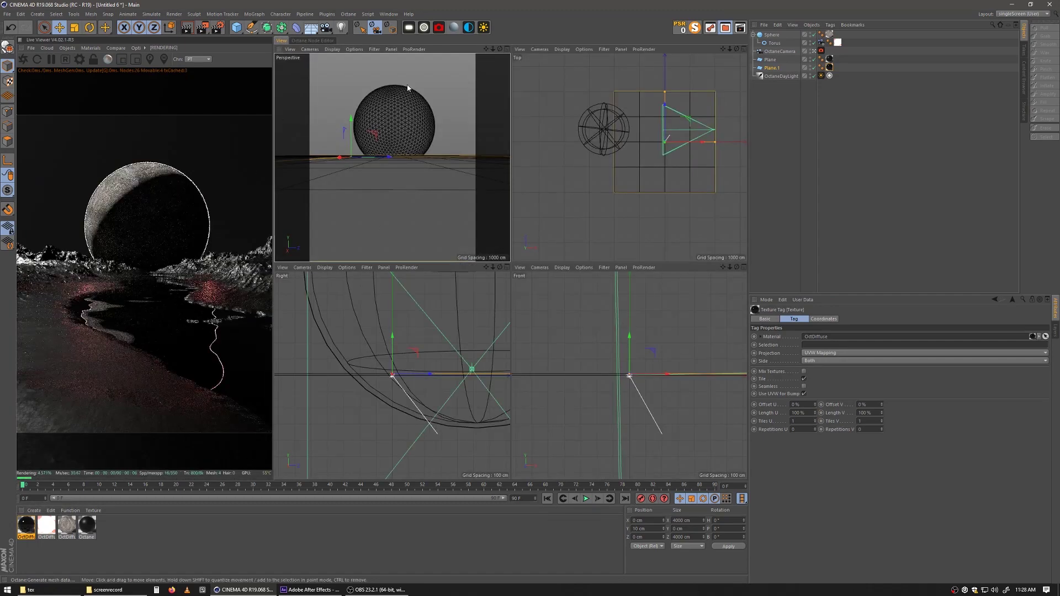
- Set the water material's noise to 12 octaves and lower its gamma to about 0.09
left_click(312, 40)
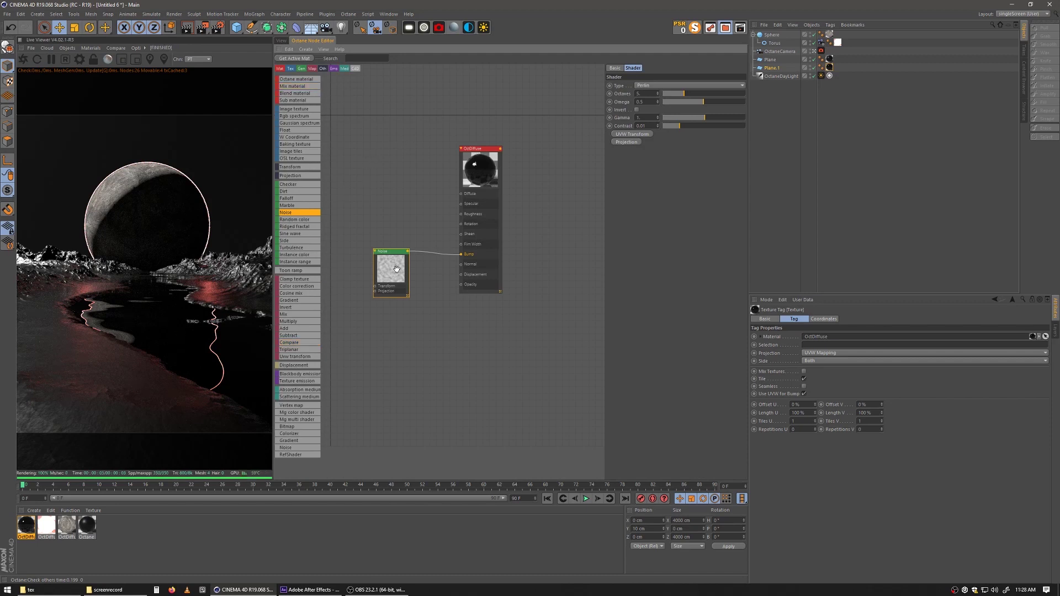
left_click_drag(465, 262, 486, 265)
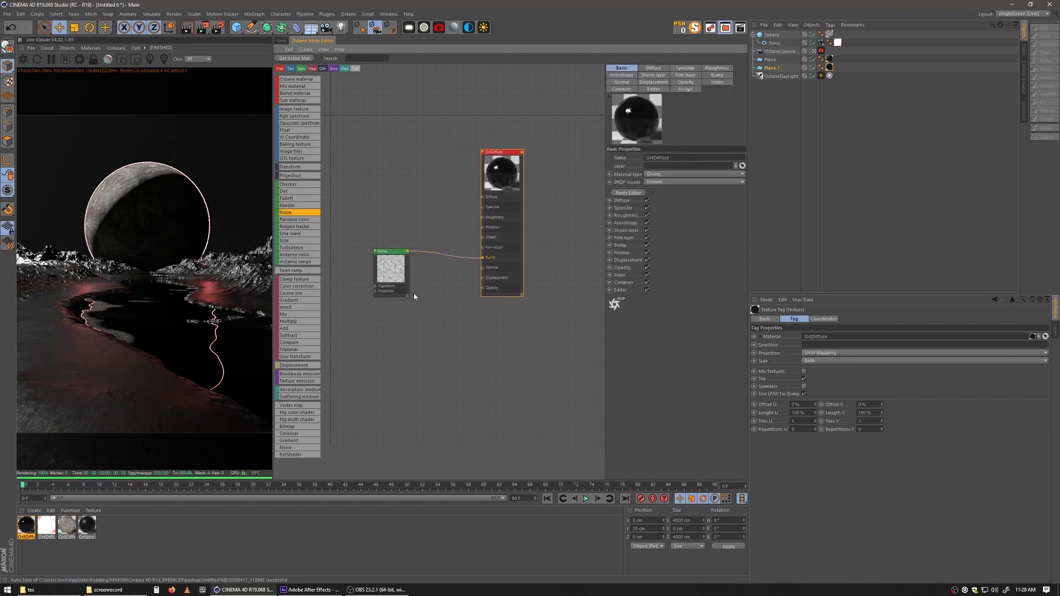
left_click_drag(390, 270, 418, 279)
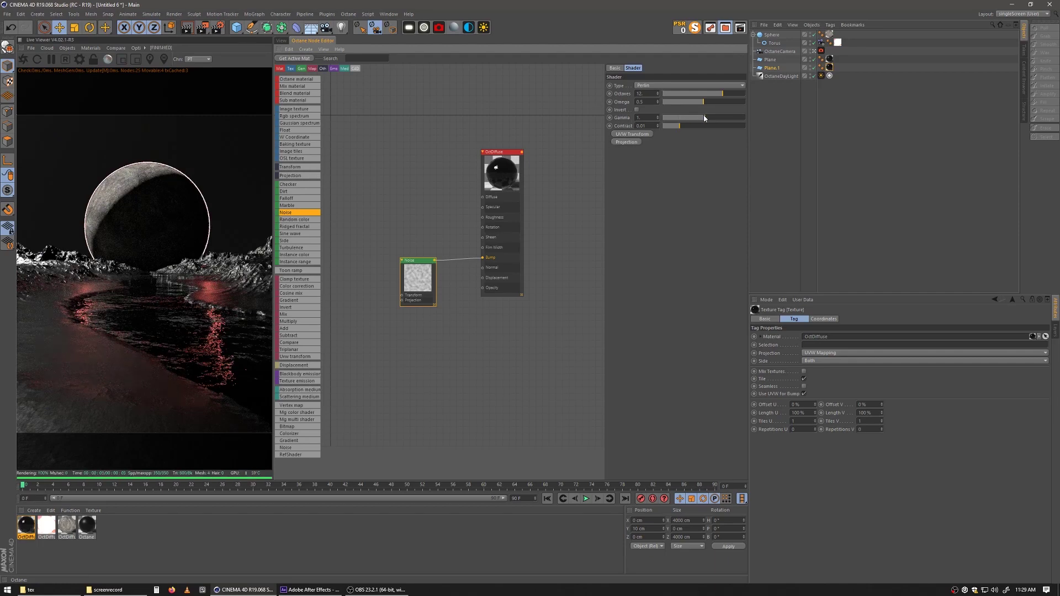
left_click_drag(704, 118, 680, 121)
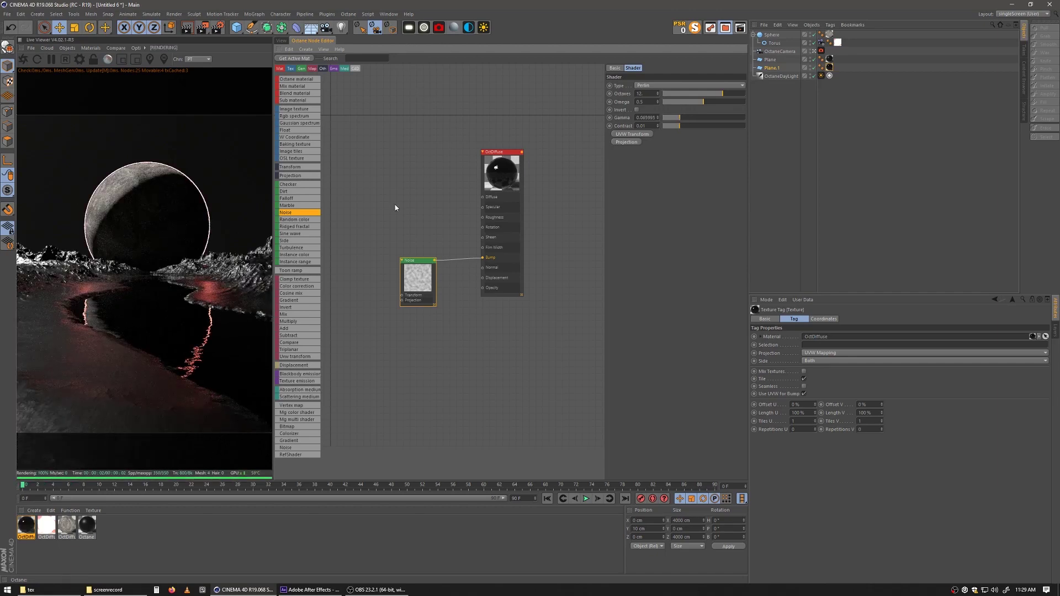
- Select the OctaneCamera and shift it slightly sideways to a Z position of about 495.4 cm
left_click(282, 41)
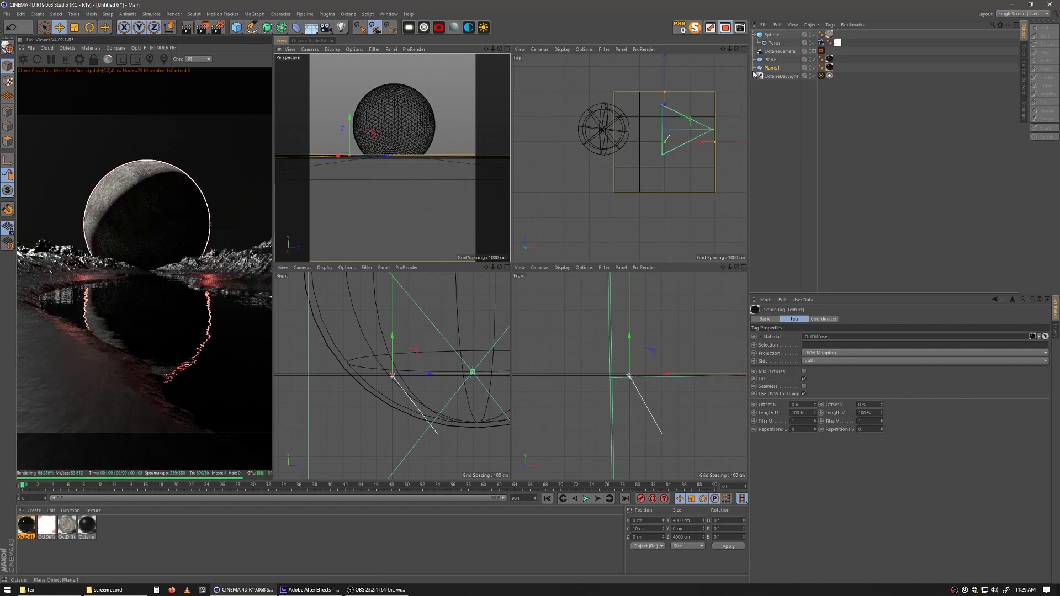
left_click(767, 52)
scroll(712, 136, "up", 5)
left_click_drag(712, 137, 652, 166, "alt")
scroll(652, 167, "up", 4)
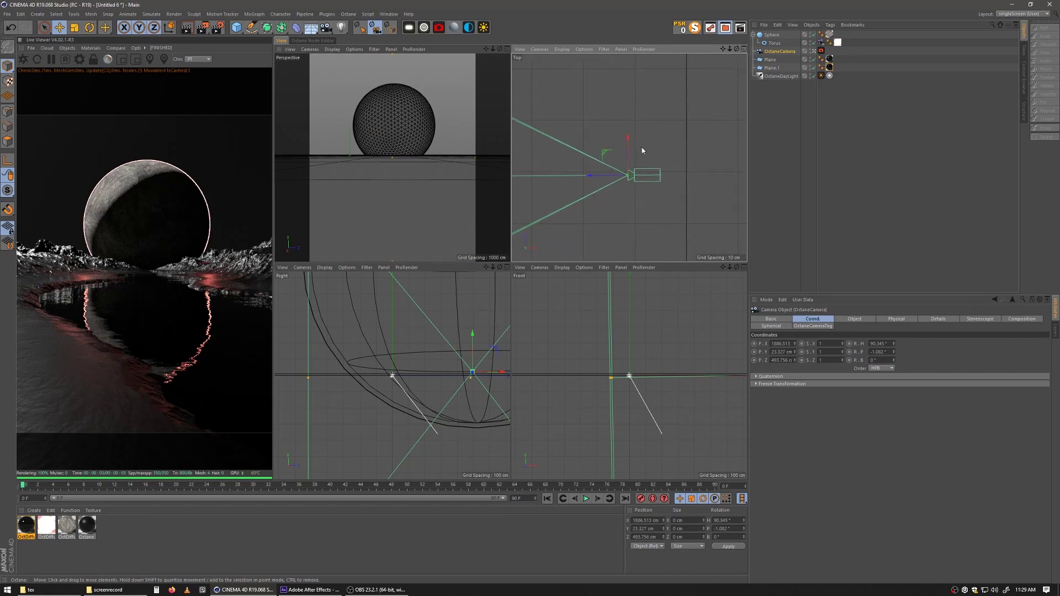
left_click_drag(627, 143, 627, 141)
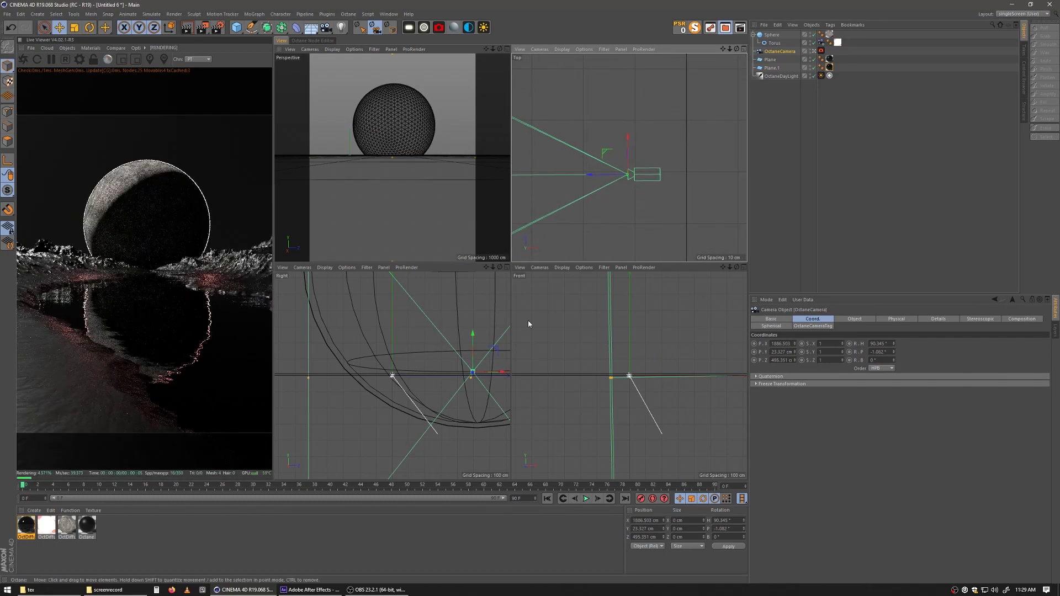
left_click_drag(472, 336, 472, 337)
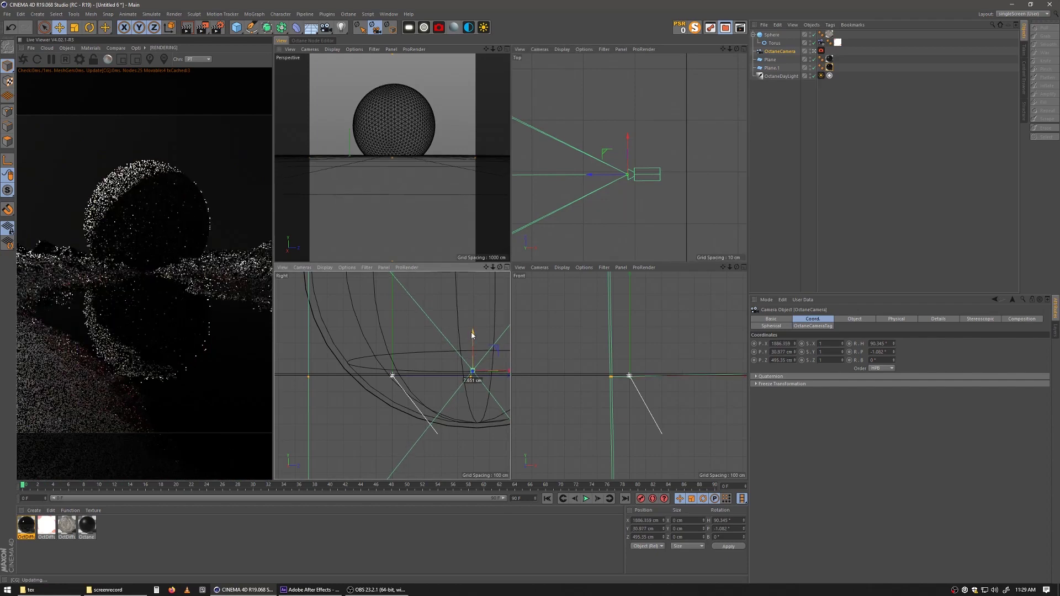
key("ctrl+z")
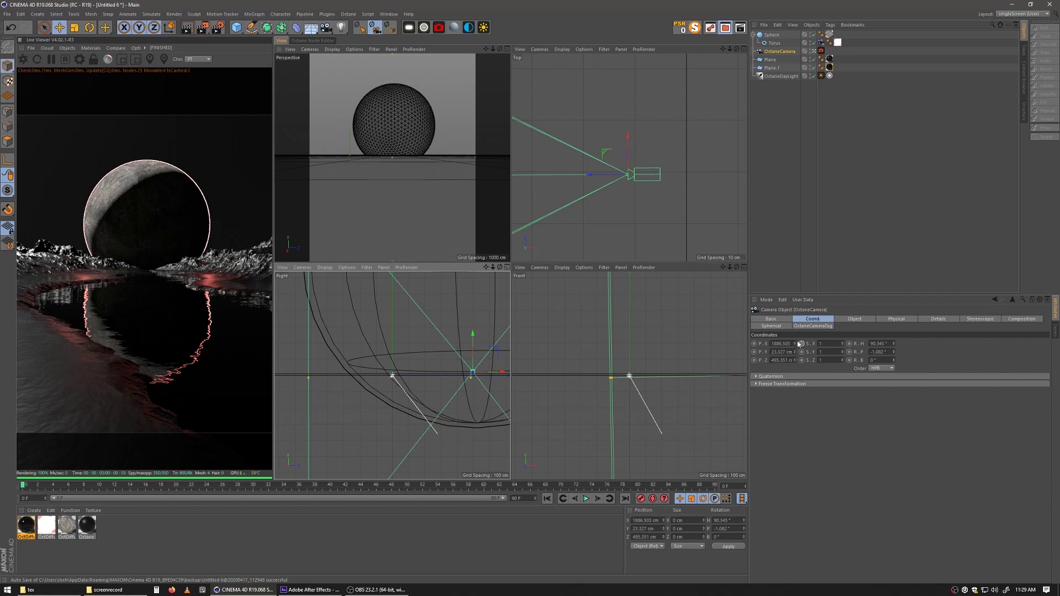
scroll(795, 345, "up", 5)
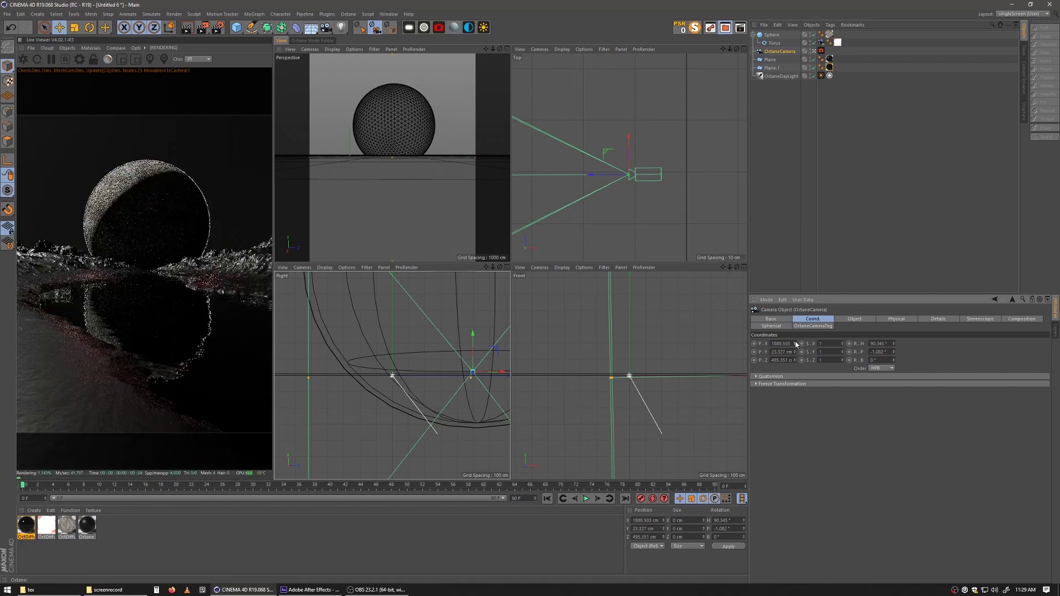
scroll(795, 345, "down", 2)
- Raise the OctaneCamera's Y position to about 29.3 cm
scroll(795, 345, "down", 1)
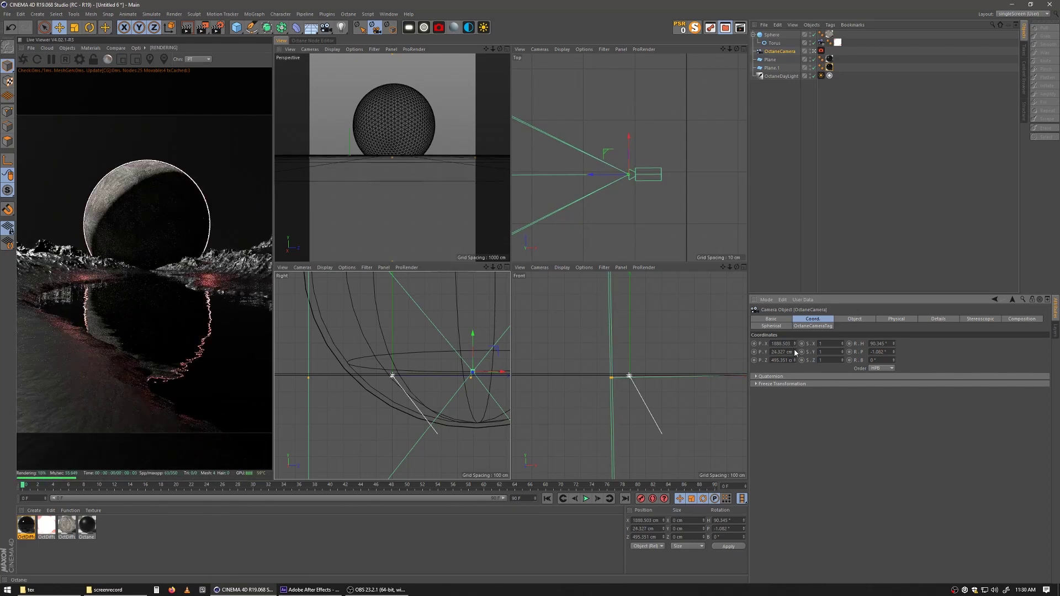
scroll(795, 353, "up", 3)
scroll(796, 353, "up", 6)
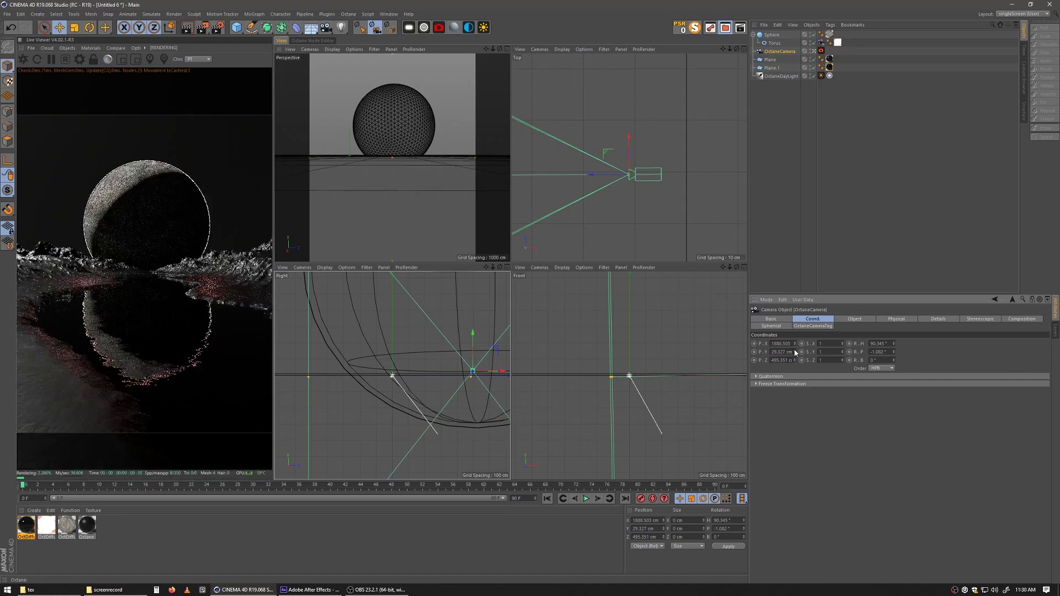
- Fine-tune the OctaneCamera's height to a Y position of about 23.7 cm
scroll(795, 353, "down", 3)
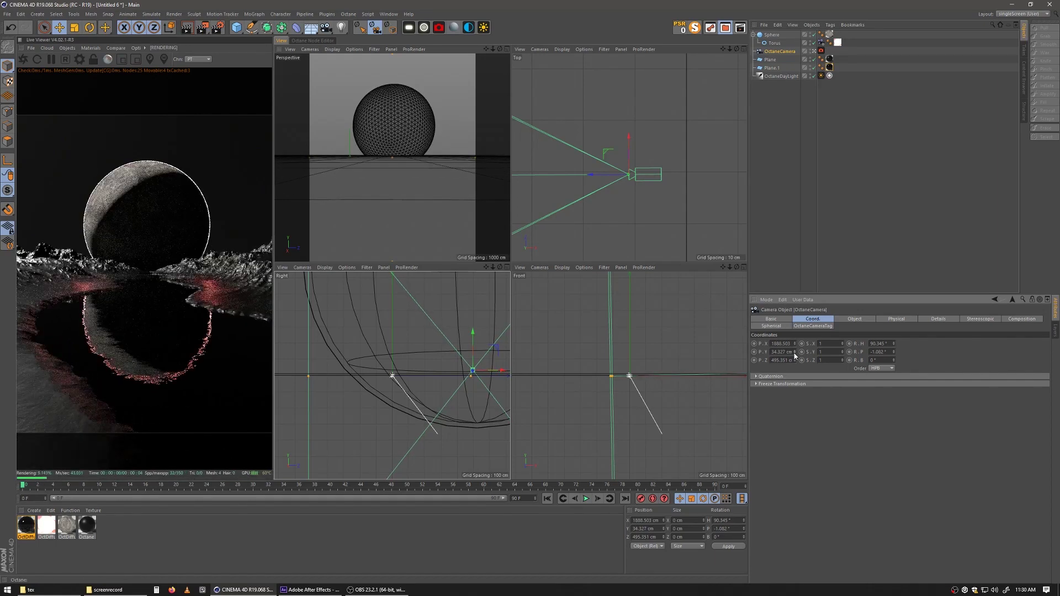
scroll(795, 355, "down", 7)
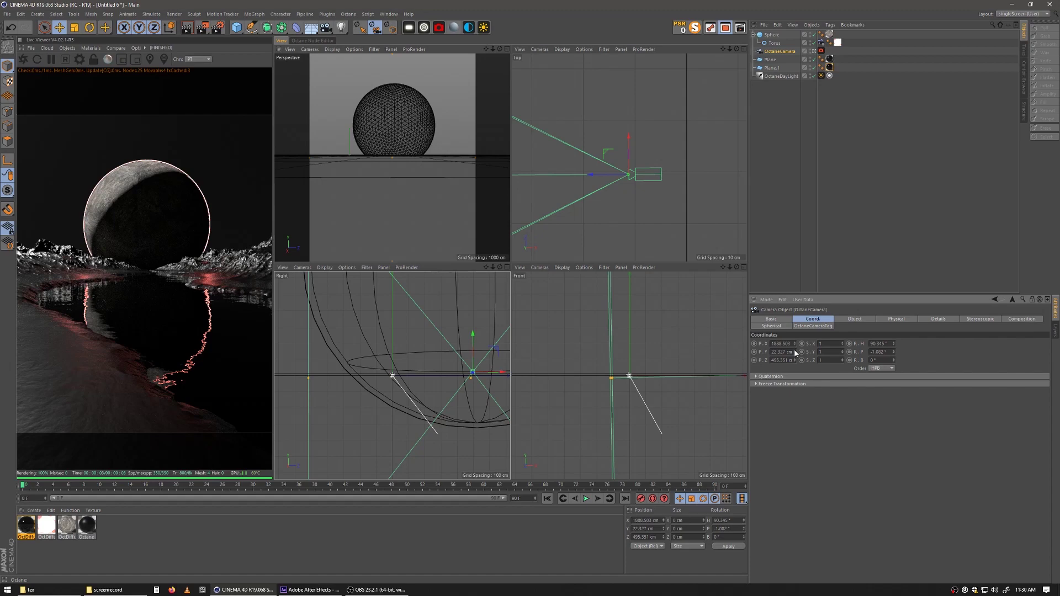
scroll(796, 353, "up", 1, "alt")
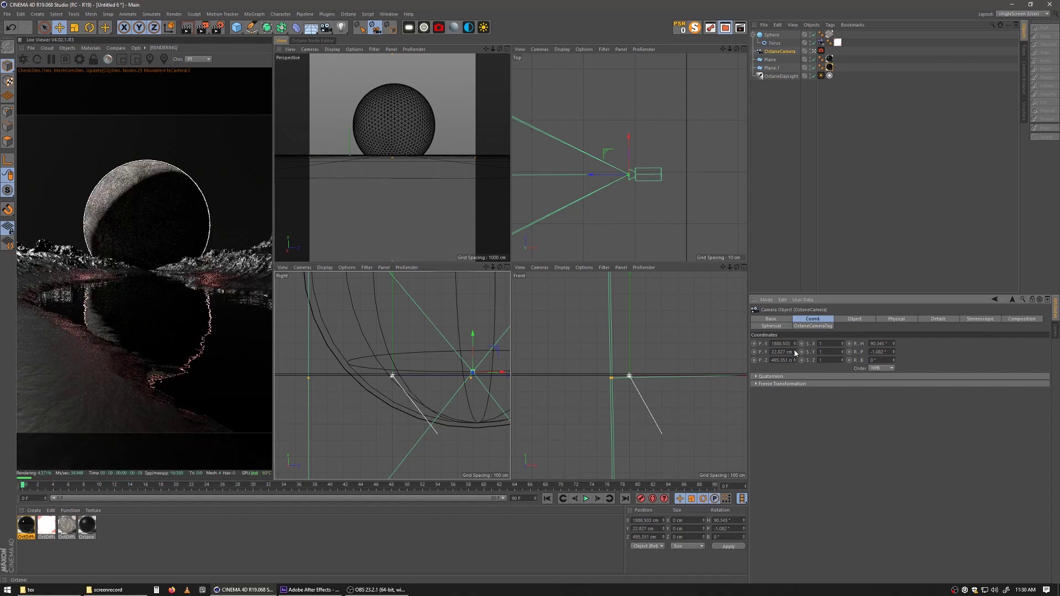
scroll(795, 353, "up", 5, "alt")
scroll(794, 349, "up", 3, "alt")
scroll(794, 349, "up", 2, "alt")
scroll(794, 348, "up", 3, "alt")
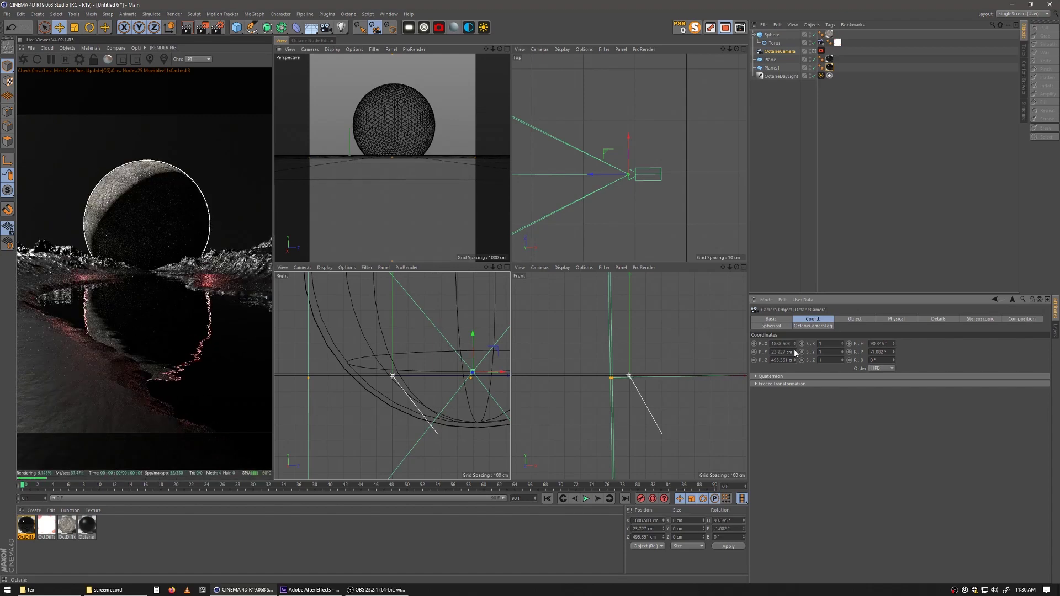
scroll(794, 349, "up", 3, "alt")
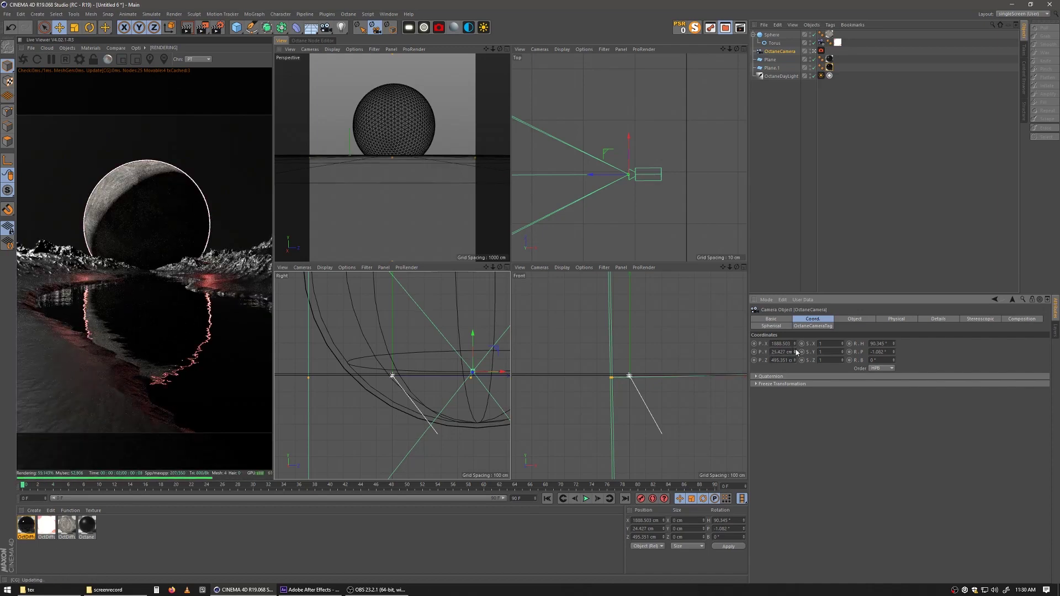
scroll(797, 352, "up", 2)
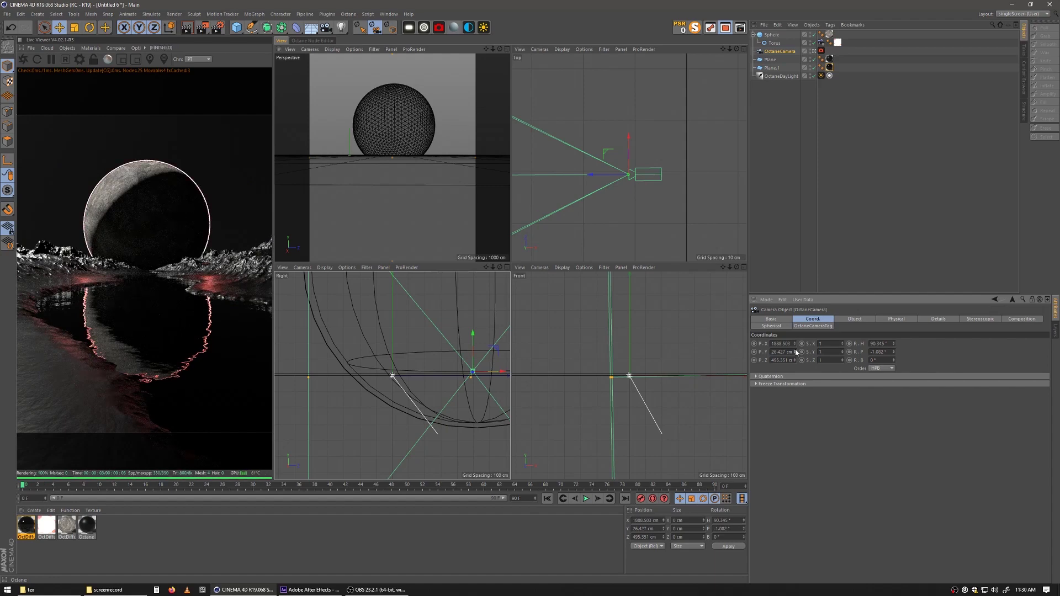
scroll(797, 352, "up", 1)
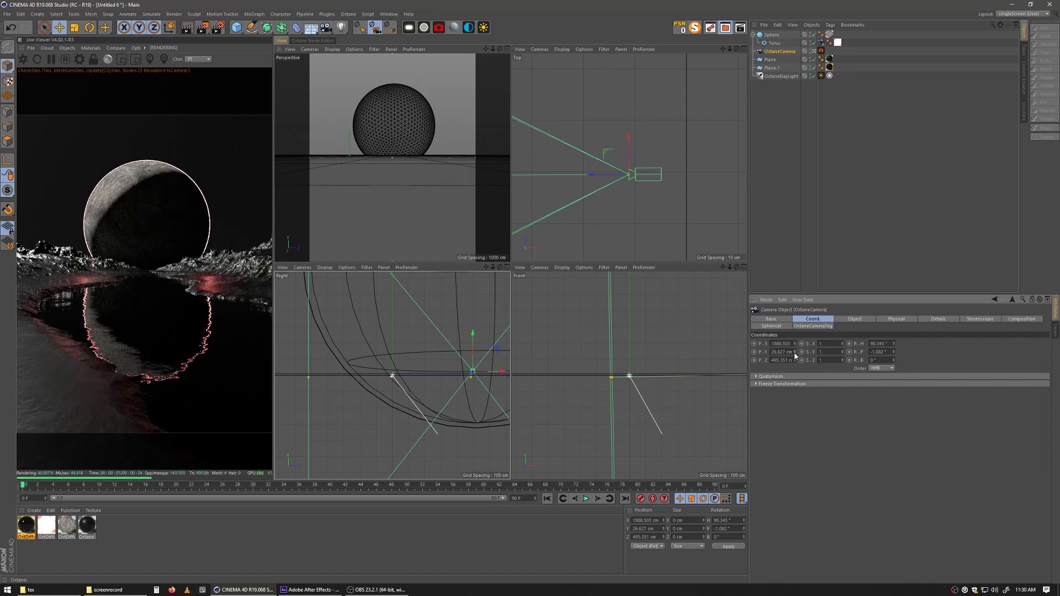
scroll(794, 352, "up", 1)
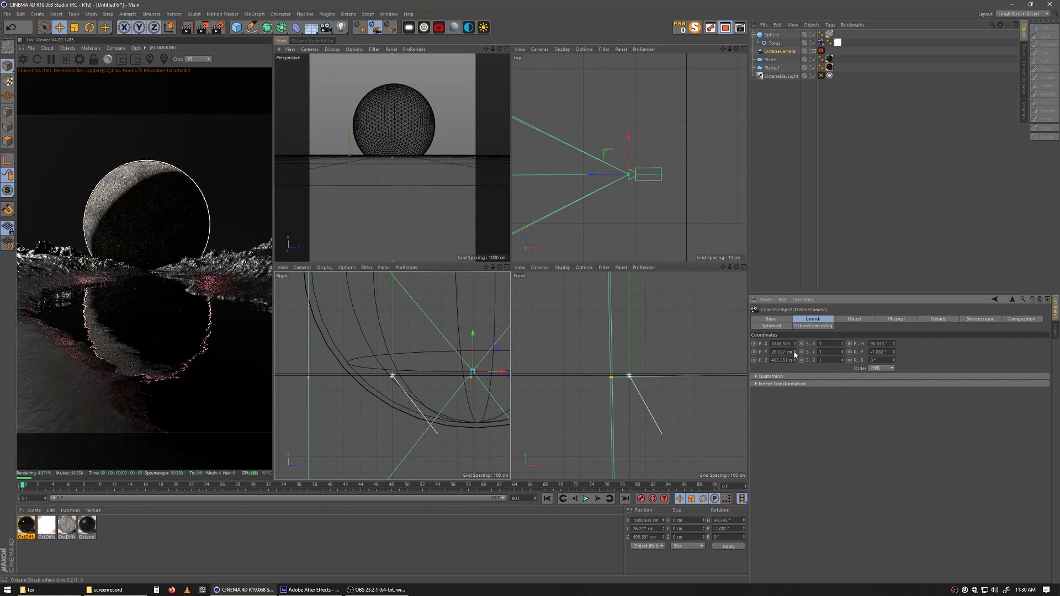
scroll(795, 355, "down", 1, "shift")
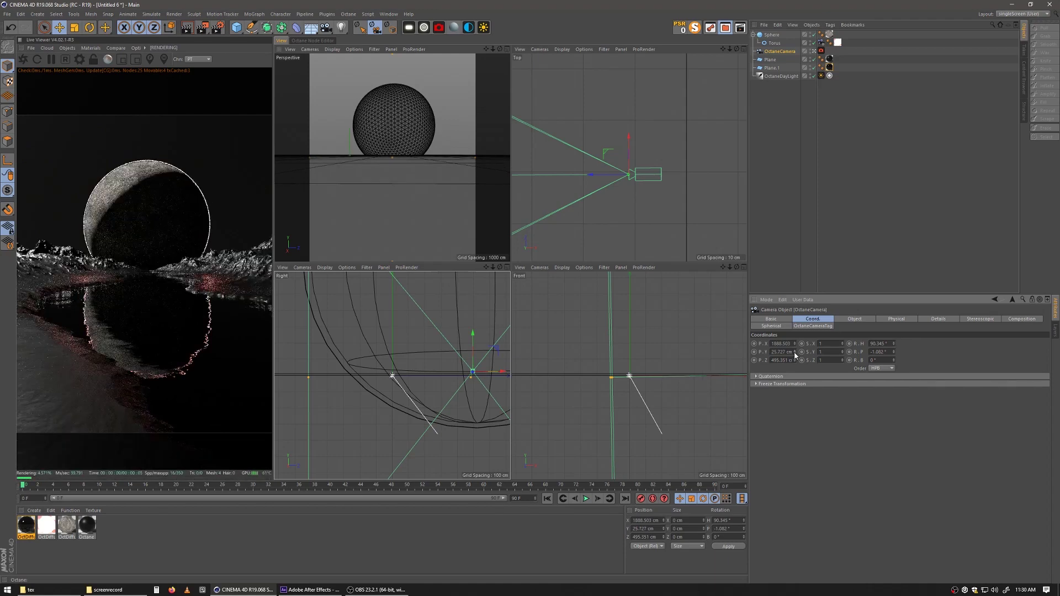
scroll(796, 354, "down", 2, "shift")
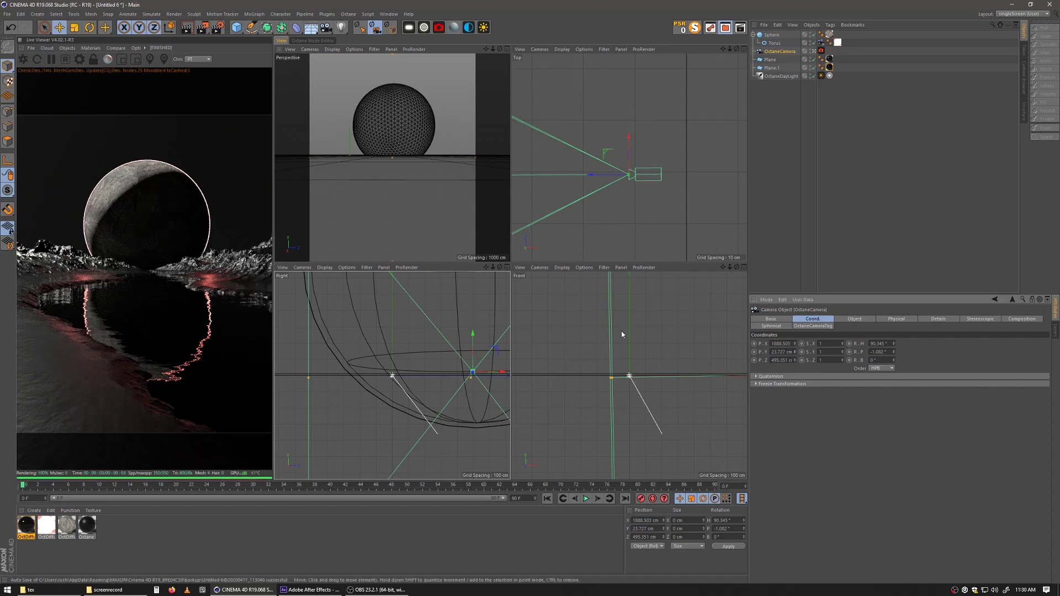
- Lower the roughness of the terrain's displaced Octane material to about 0.09
left_click(90, 535)
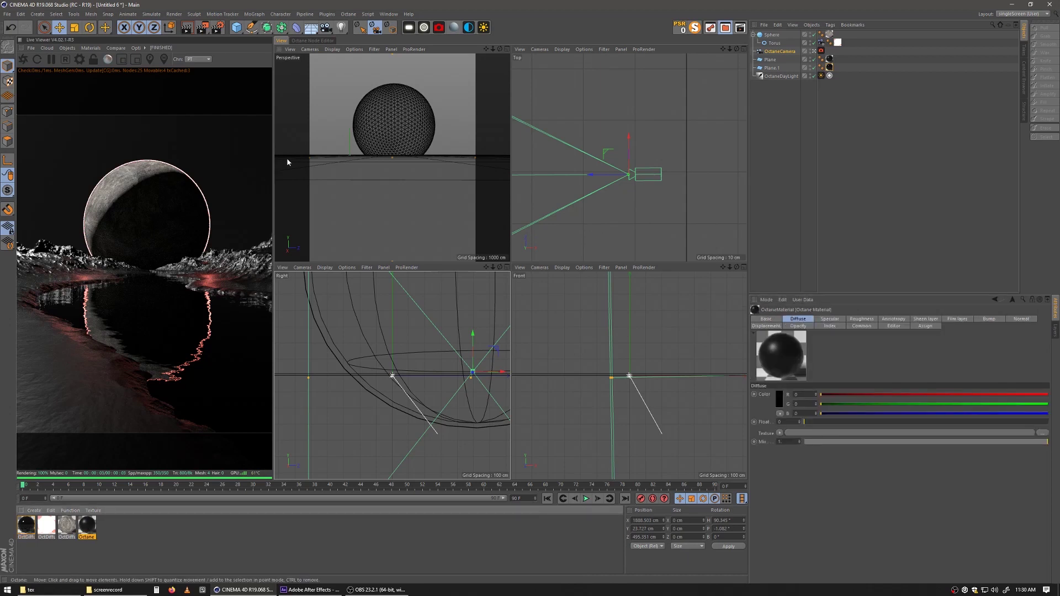
left_click(312, 41)
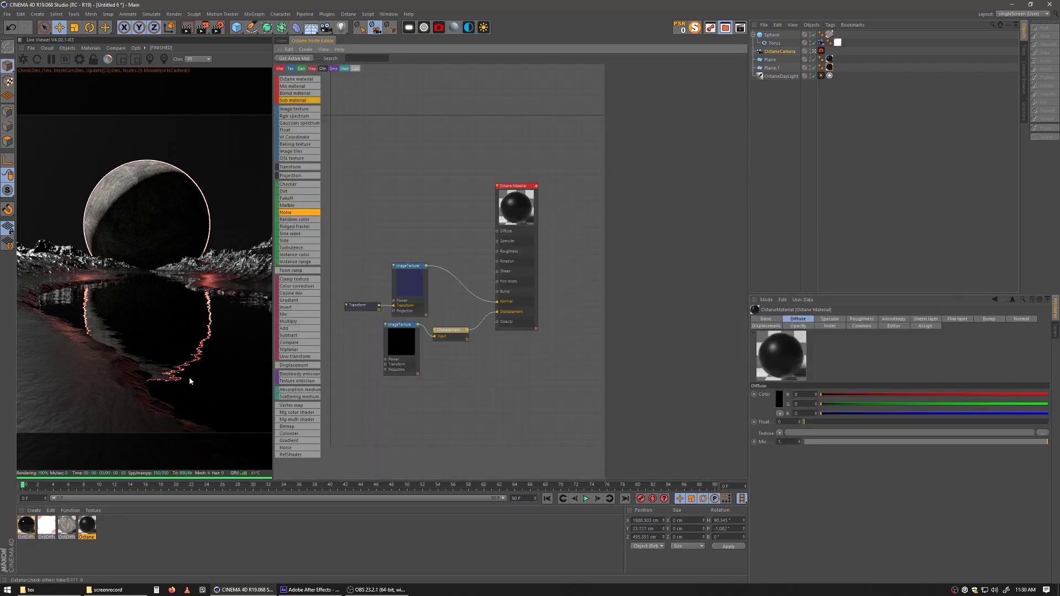
left_click(515, 242)
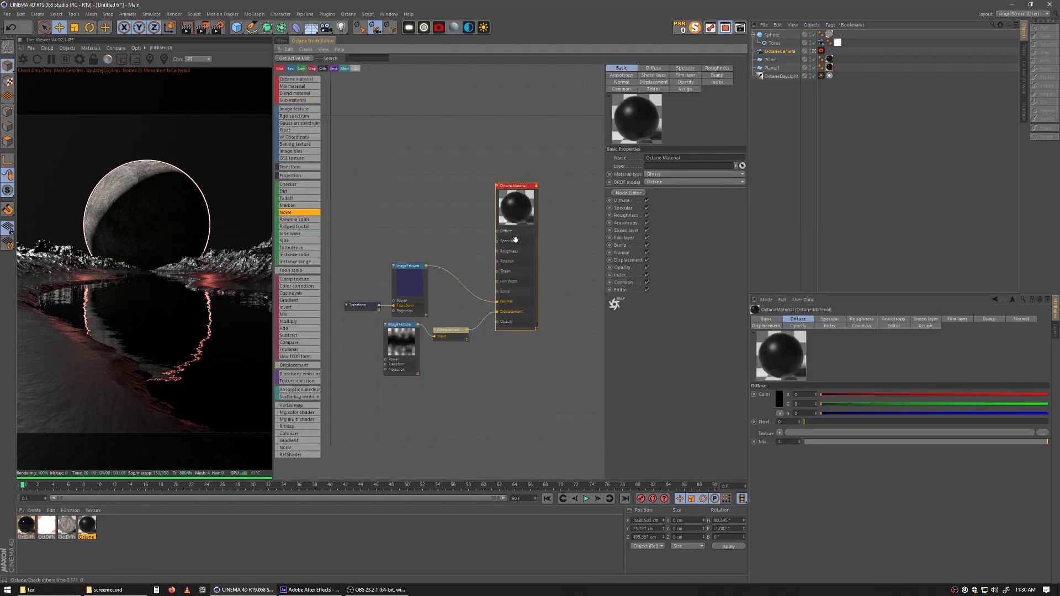
left_click(705, 68)
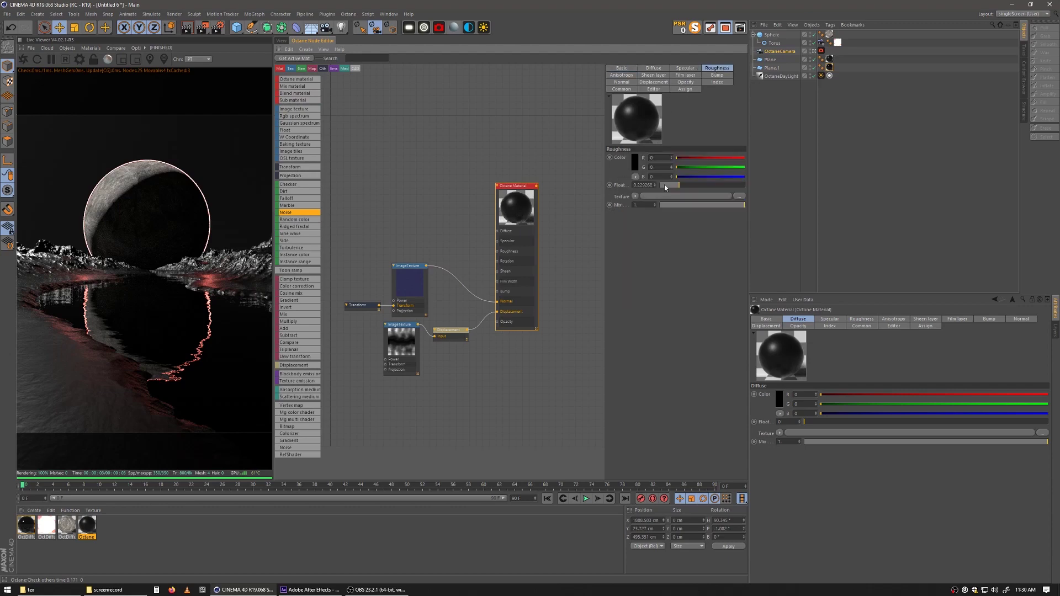
left_click_drag(678, 187, 667, 186)
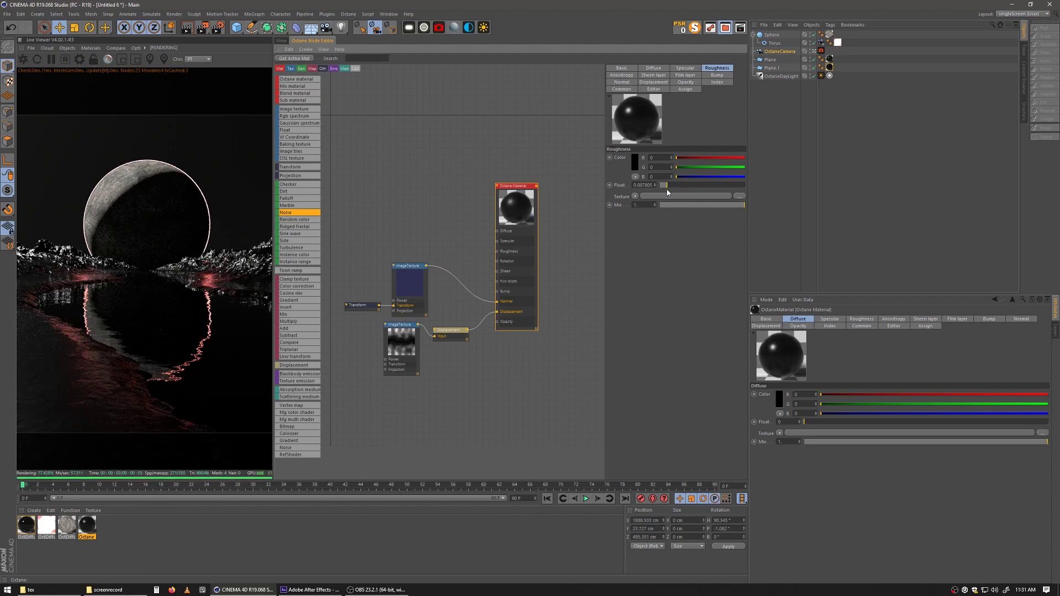
left_click(282, 40)
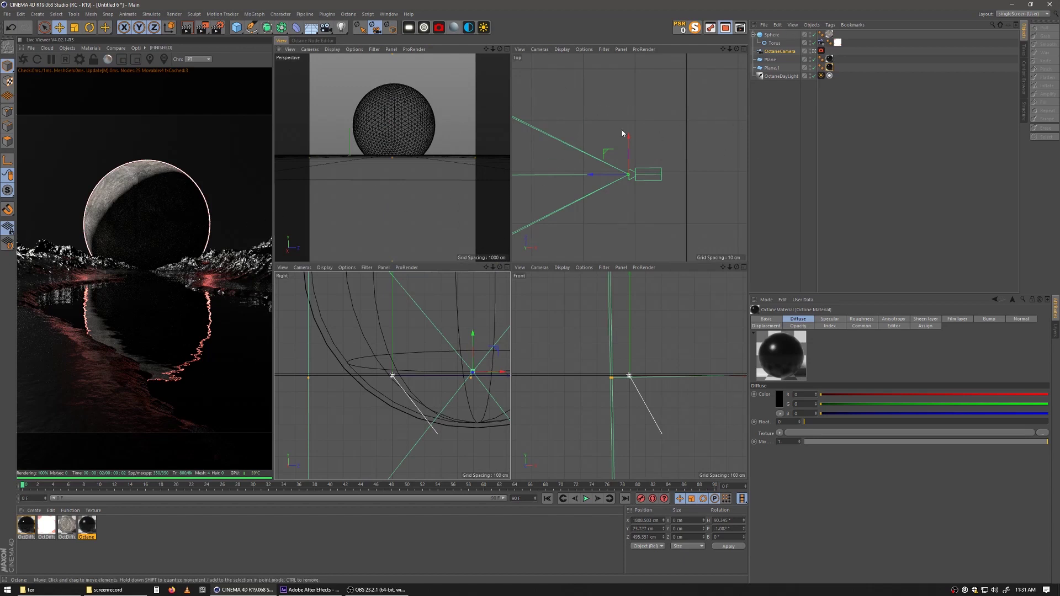
- Rotate the OctaneDayLight to a heading of about -24.9°, a pitch of about -36° and a bank of about 36.5°
left_click(778, 76)
key("r")
mouse_move(350, 191)
left_mouse_down()
mouse_move(335, 174)
mouse_move(353, 200)
mouse_move(390, 178)
mouse_move(354, 168)
mouse_move(350, 194)
left_mouse_up()
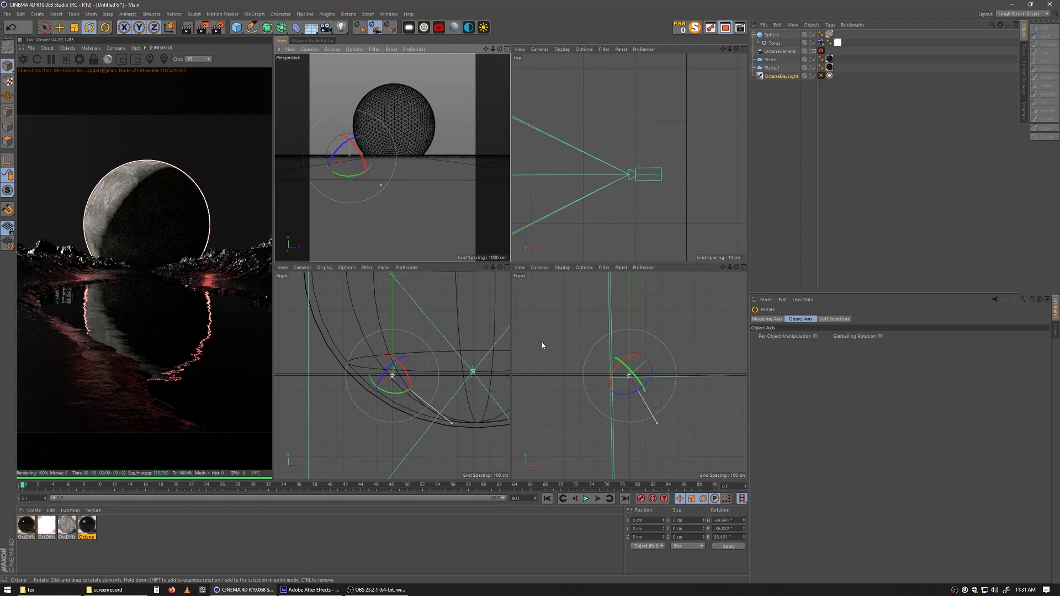
- Search the Content Browser presets for "man"
key("shift+F8")
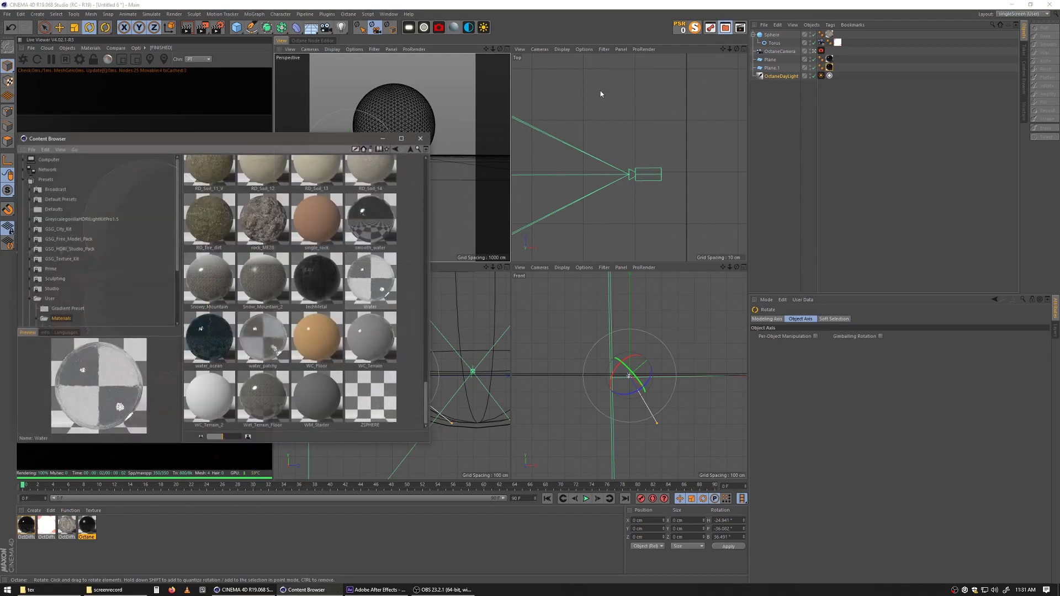
left_click(414, 150)
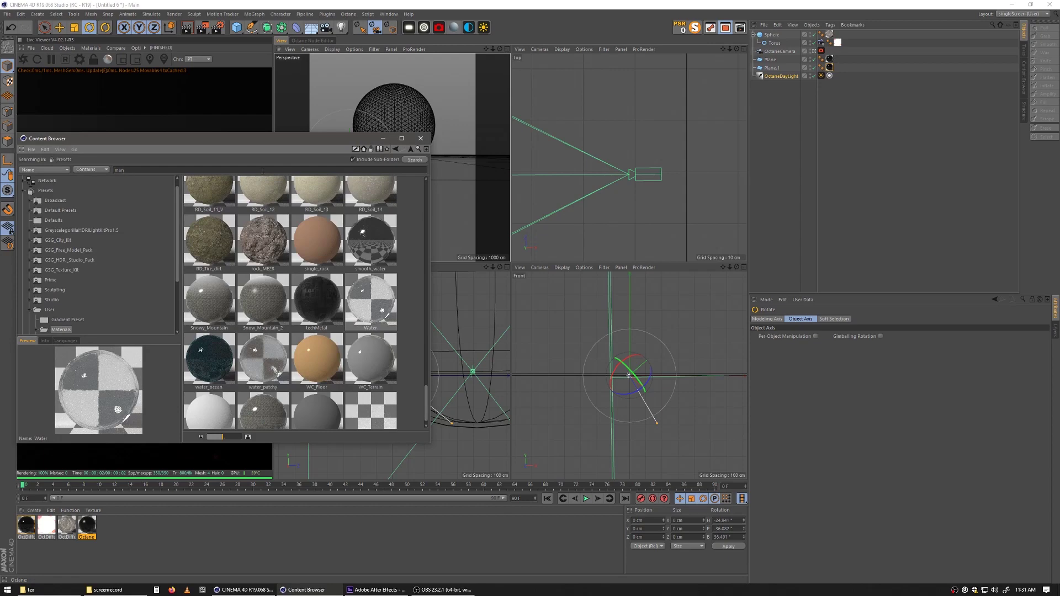
key("Return")
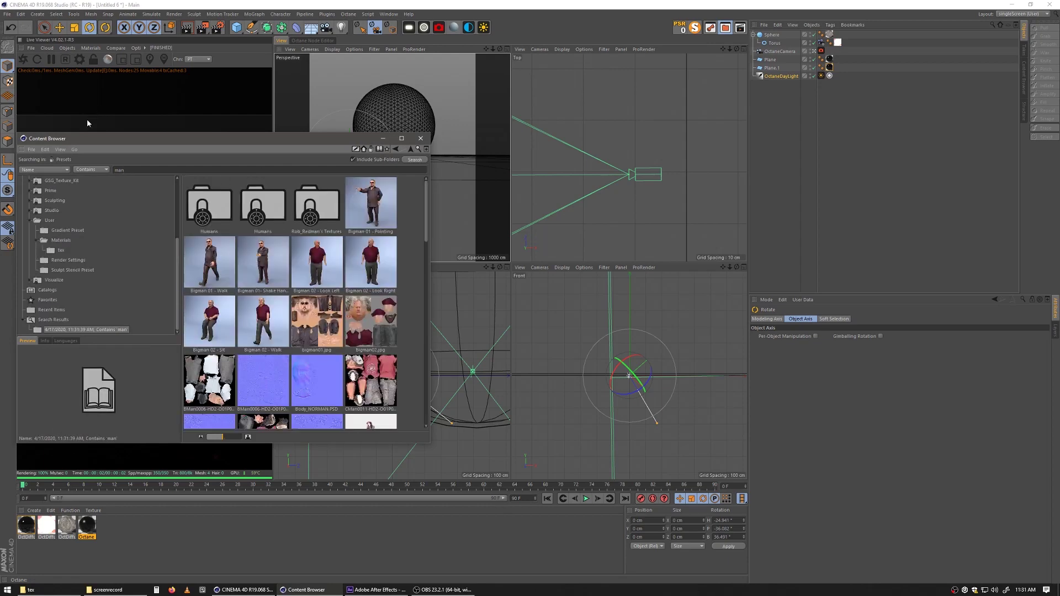
- Find the Man 03 - Renderpeople model in the search results, add it to the scene and close the Content Browser
left_click_drag(322, 142, 455, 144)
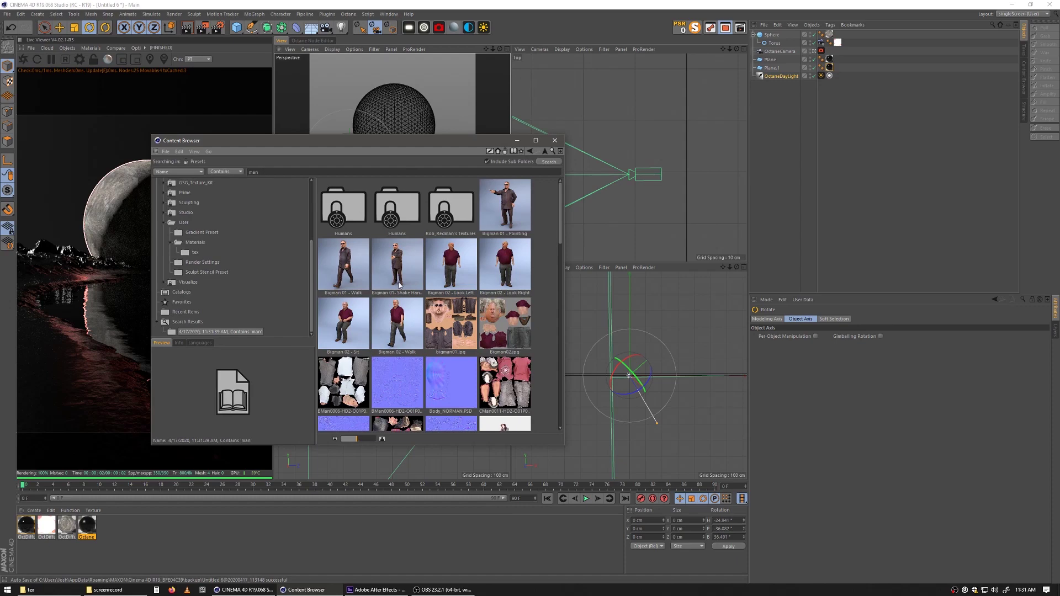
scroll(414, 284, "down", 4)
scroll(424, 275, "down", 6)
scroll(423, 275, "up", 8)
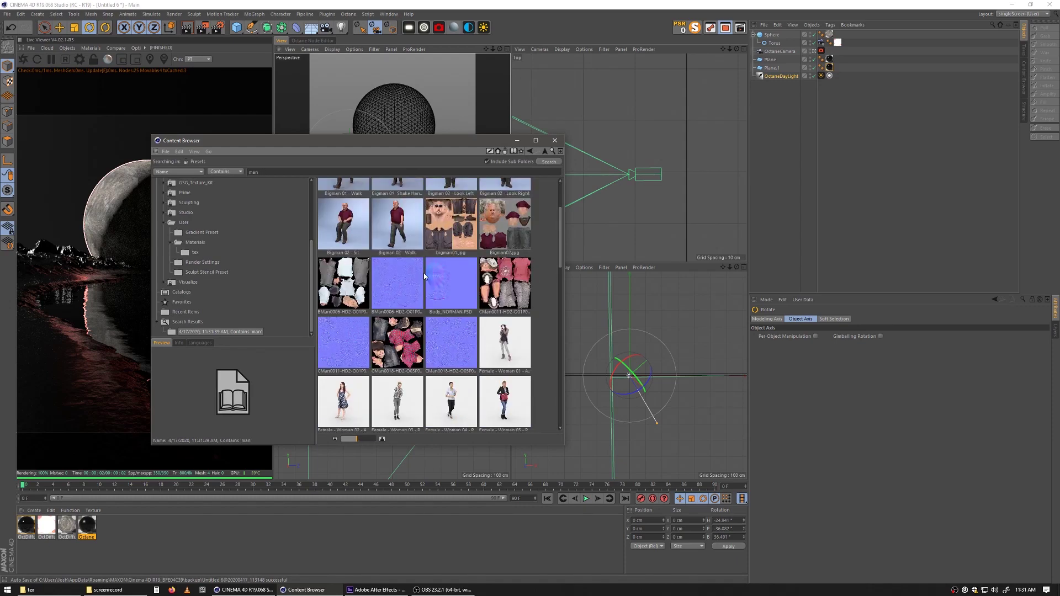
scroll(423, 275, "down", 4)
scroll(425, 306, "down", 2)
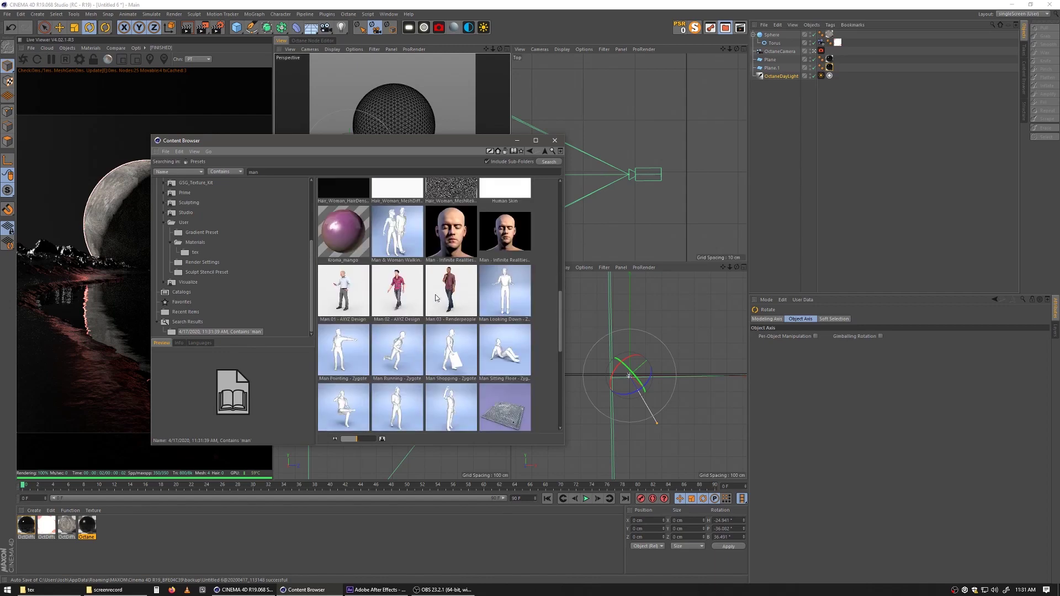
left_click(448, 295)
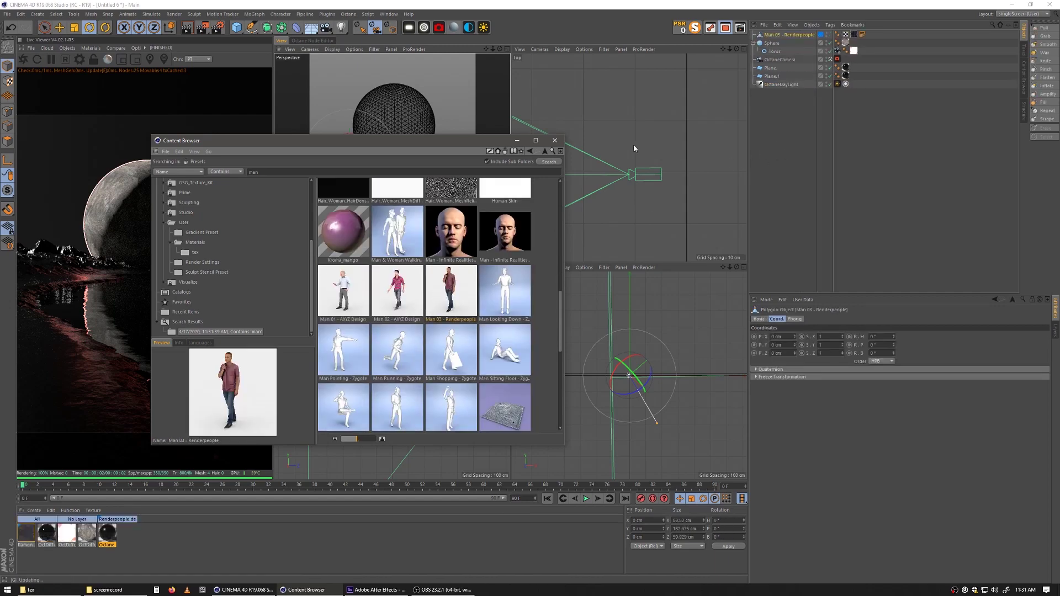
left_click(555, 141)
- Move the man model just in front of the camera and scale it down
key("e")
left_click_drag(584, 128, 631, 247)
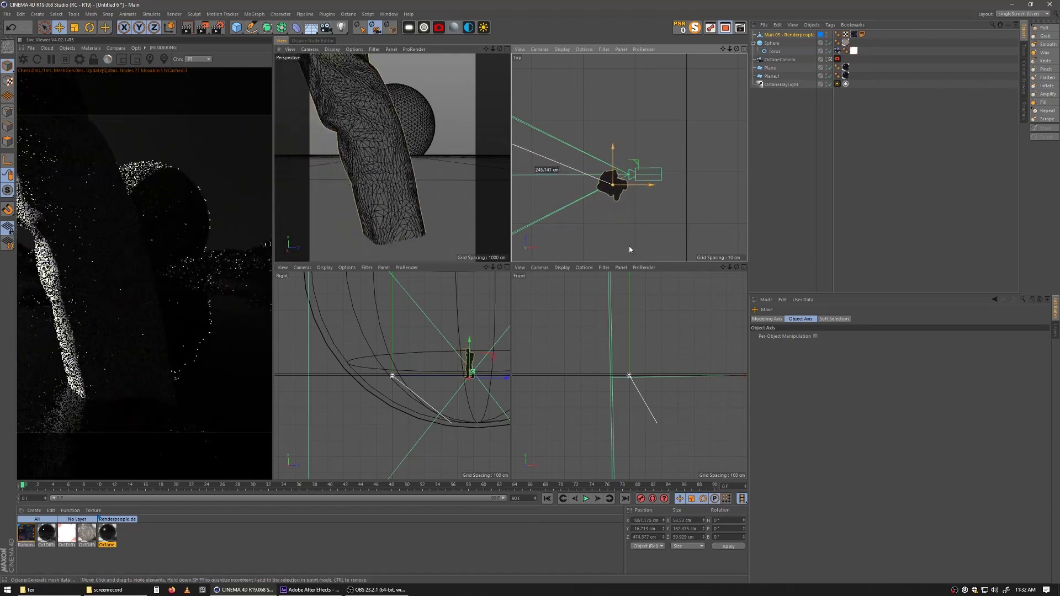
left_click(74, 27)
left_click_drag(421, 135, 366, 244)
- Turn the man model to a heading of about -76.1°
left_click(59, 27)
key("r")
left_click_drag(381, 256, 358, 258)
- Scale the man down to about 6.5 cm tall and raise him to a Y position of about 11.4 cm
key("t")
left_click_drag(435, 166, 403, 220)
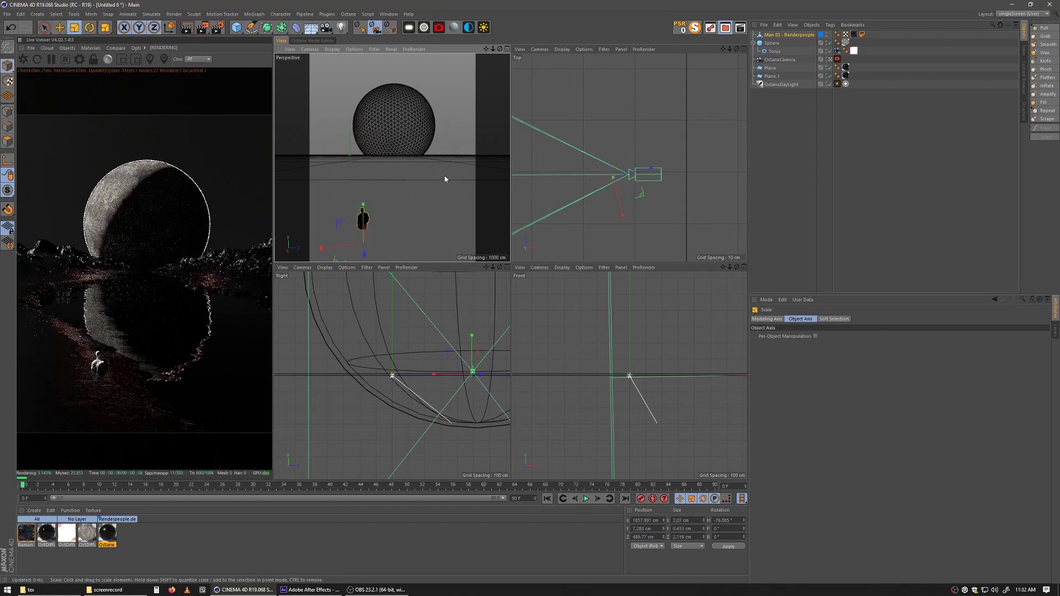
left_click(64, 30)
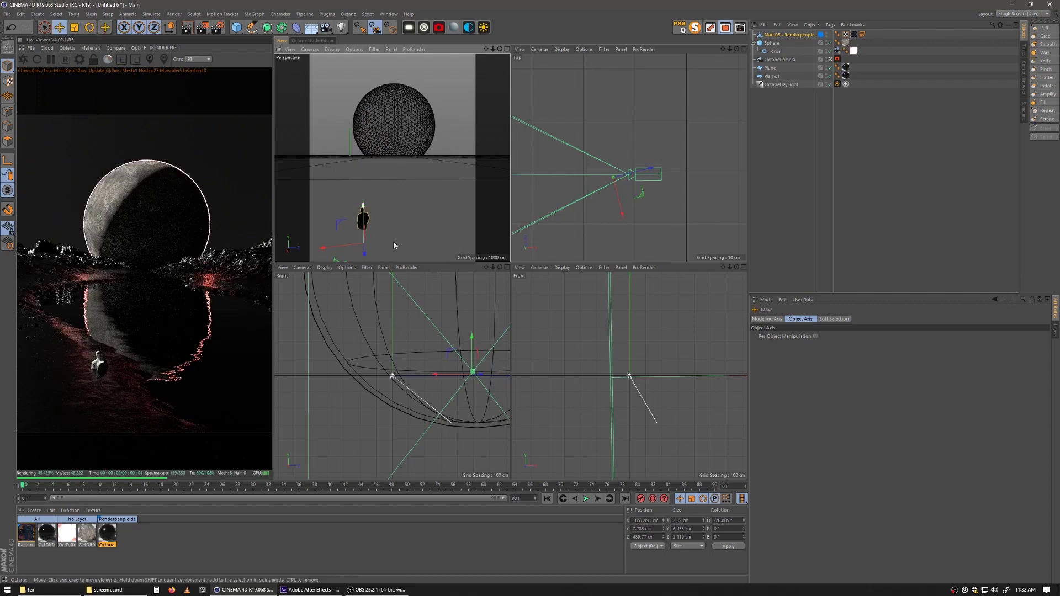
left_click_drag(363, 221, 364, 208)
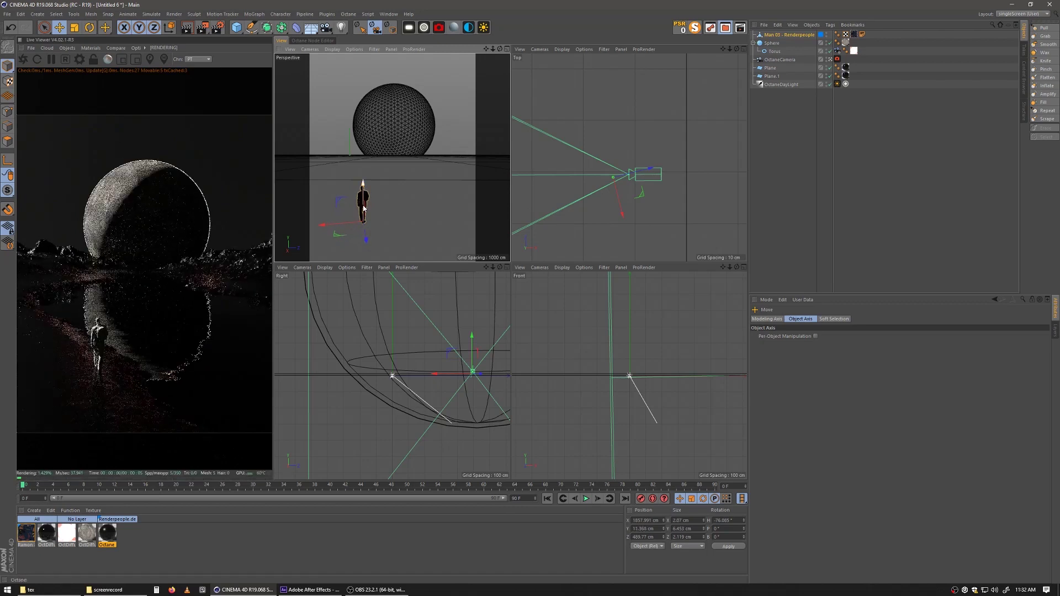
- Convert the man's Renderpeople material to an Octane material and select the converted version
left_click(26, 530)
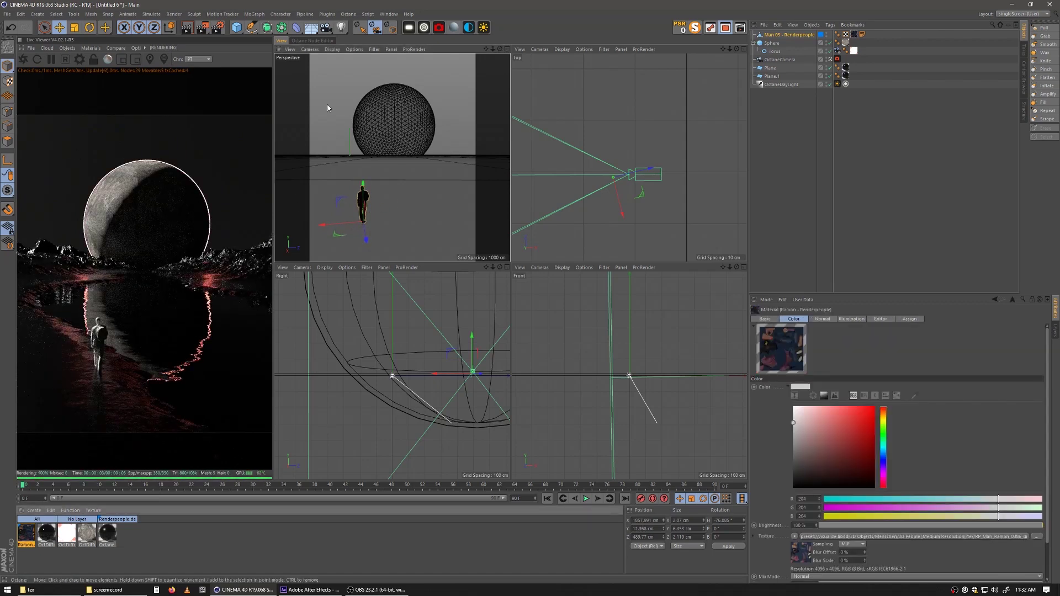
left_click(90, 49)
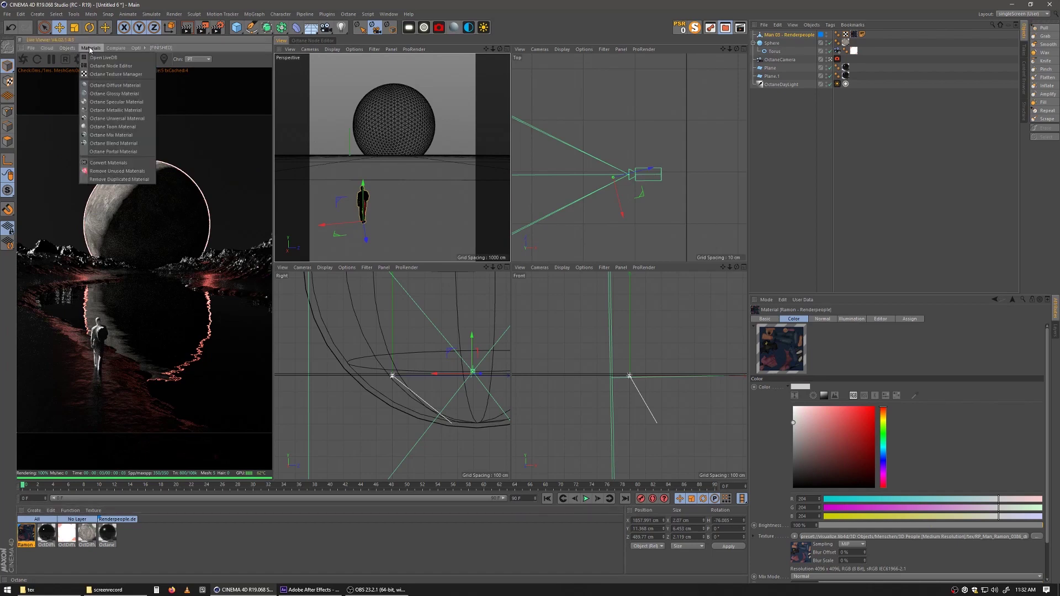
left_click(110, 163)
left_click(25, 533)
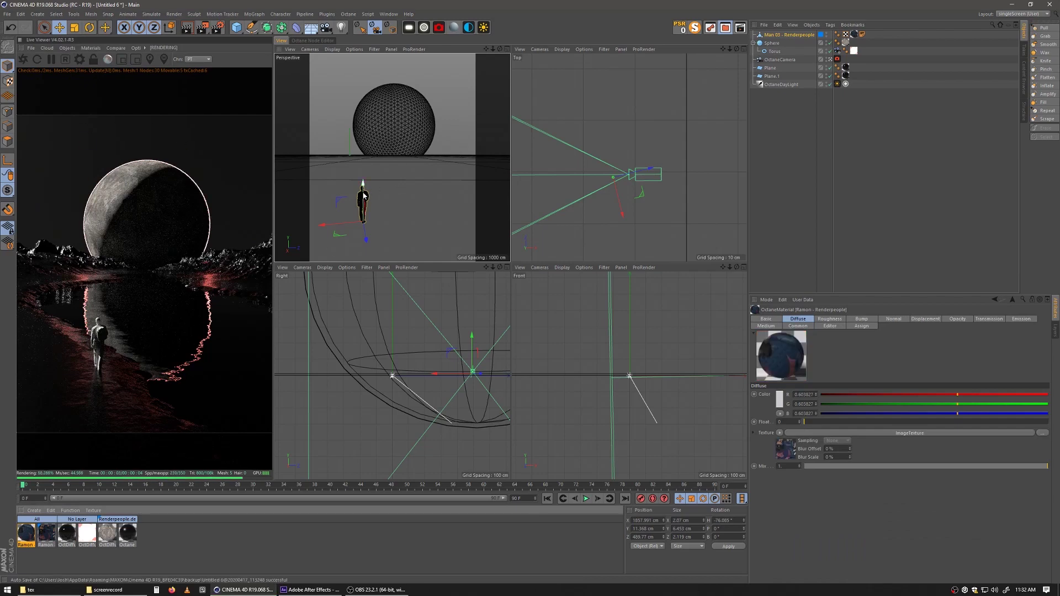
- Raise the man to a Y position of about 11.7 cm, scale him to about 3.9 cm tall and deselect him
left_click_drag(363, 191, 364, 193)
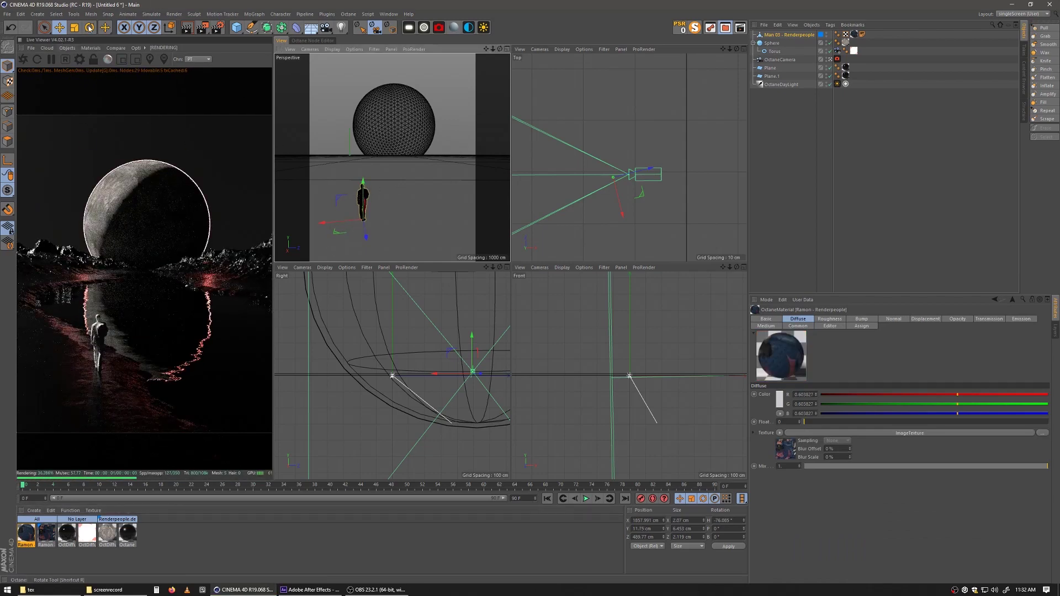
left_click(82, 29)
left_click_drag(421, 210, 408, 230)
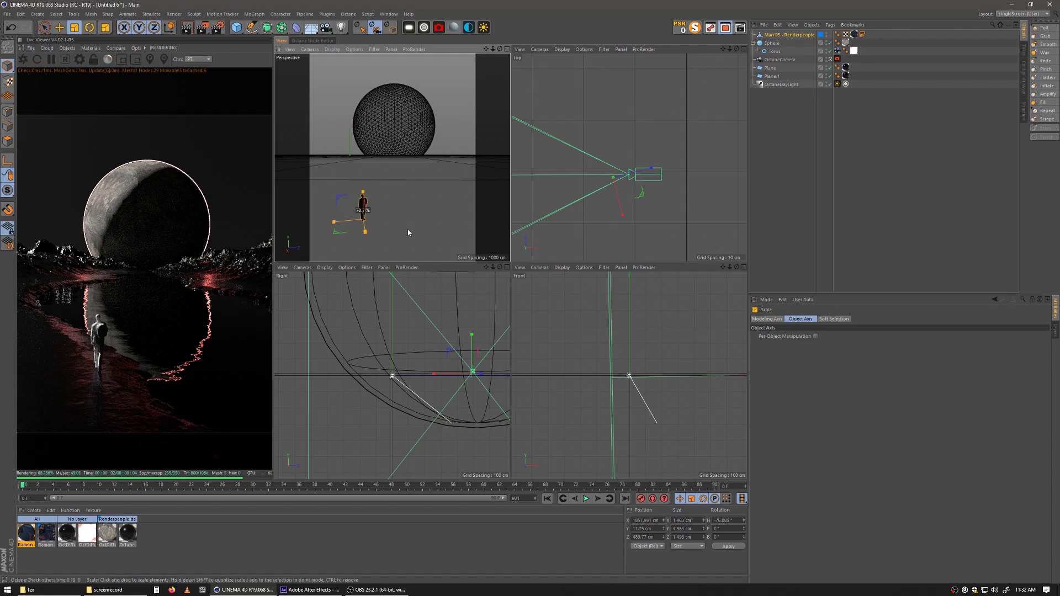
left_click_drag(424, 188, 394, 205)
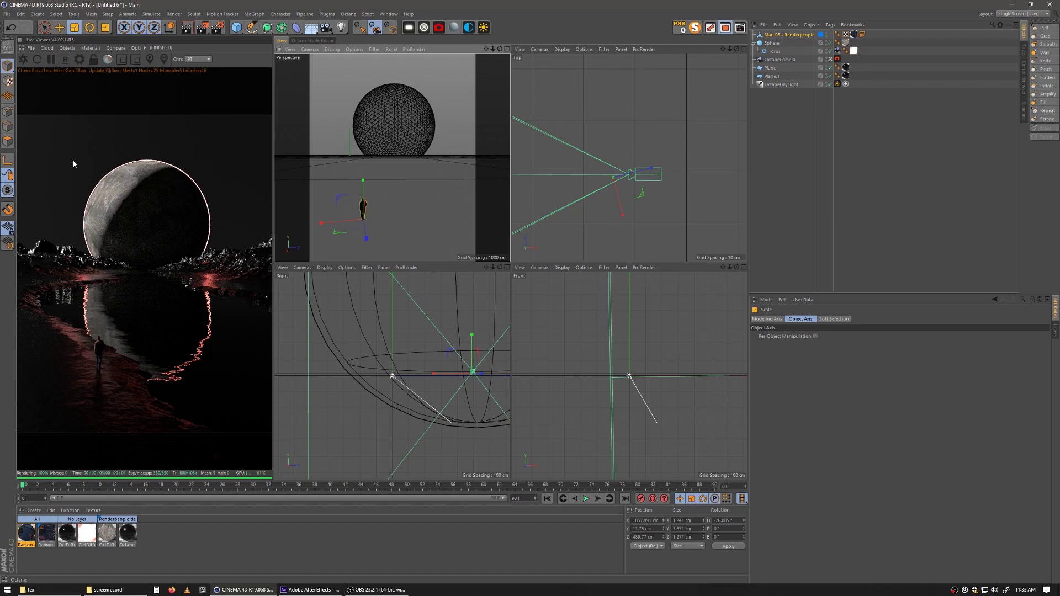
left_click(774, 147)
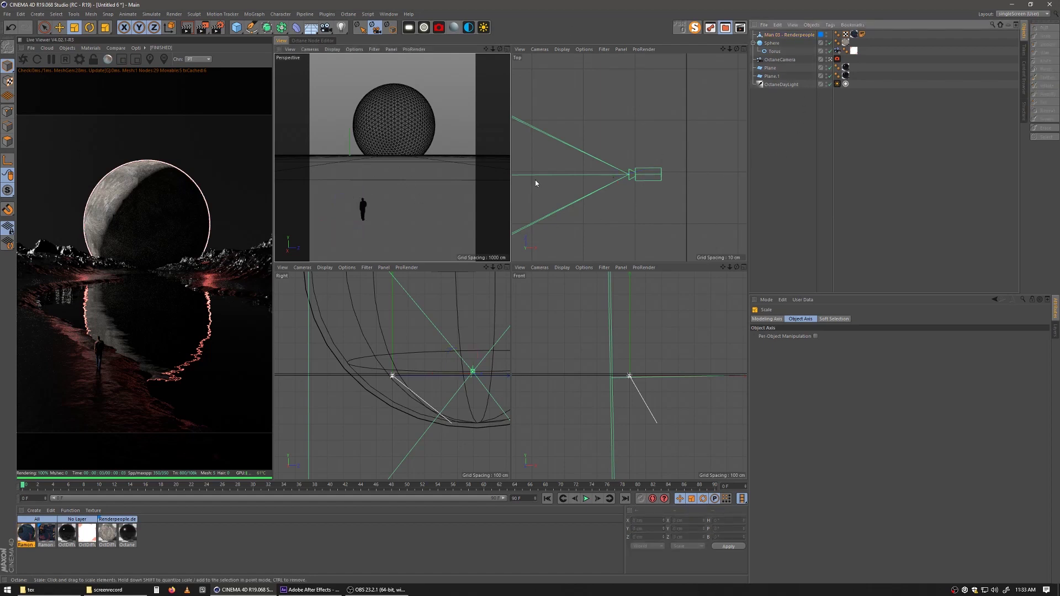
- Enable post processing on the Octane camera and raise its bloom power to about 74
left_click(837, 59)
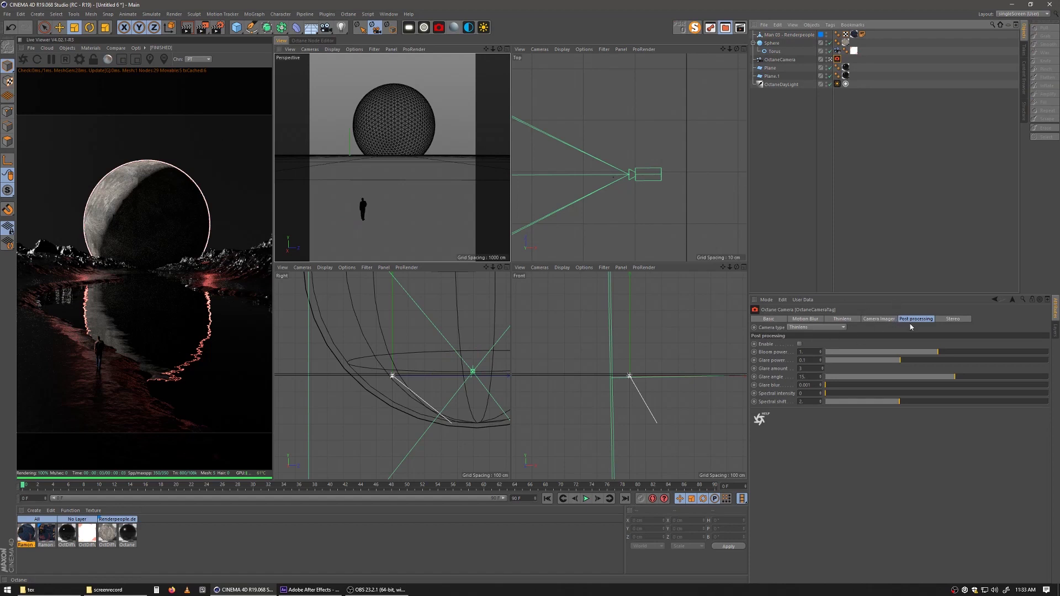
left_click(800, 344)
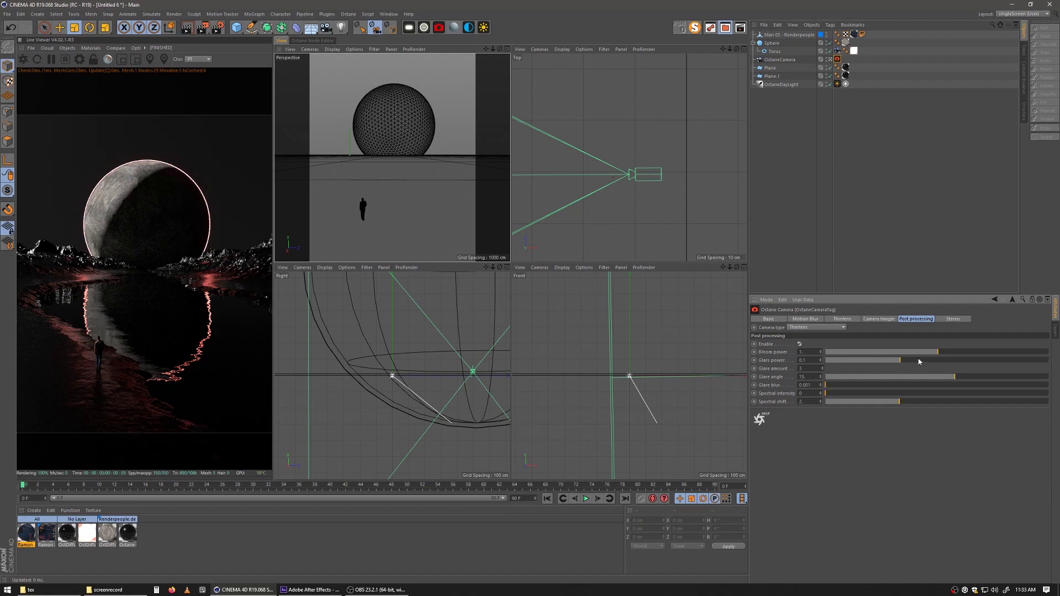
left_click_drag(962, 358, 1015, 355)
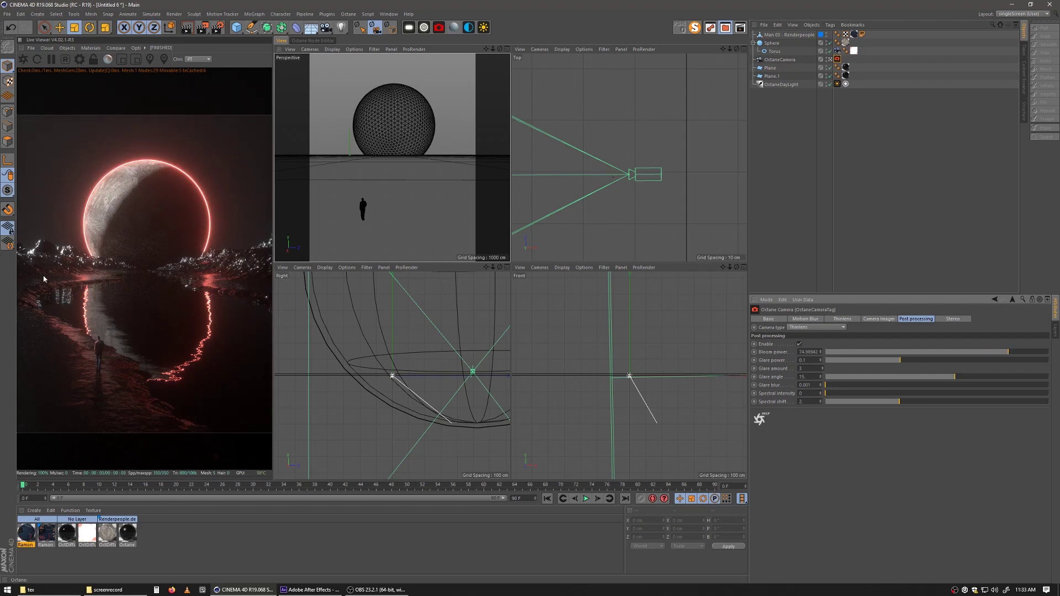
- Add an Octane volume object to the scene and set its editor voxel size to 800
left_click(67, 48)
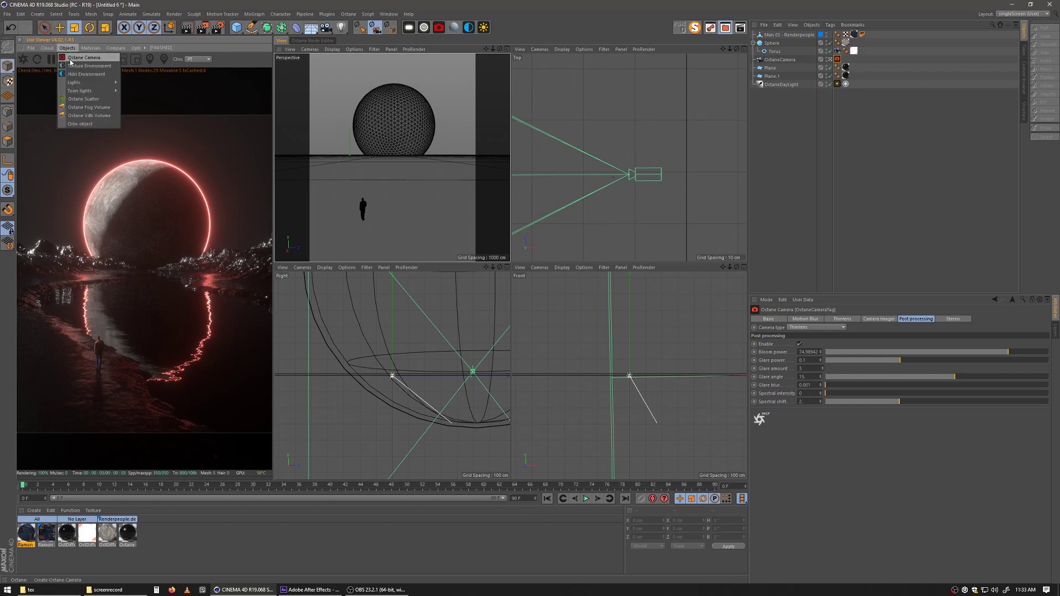
left_click(81, 115)
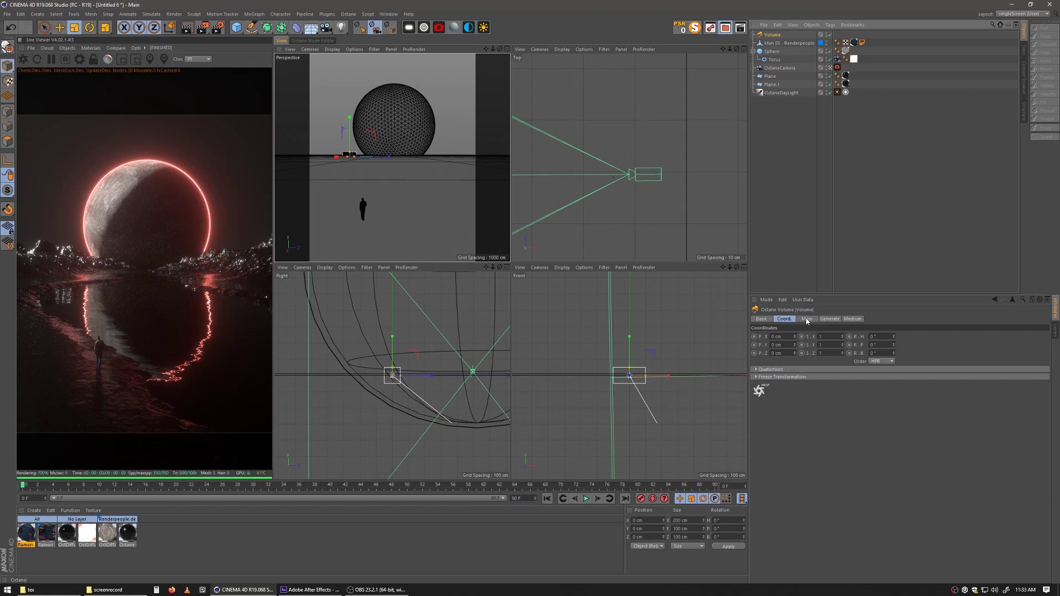
left_click(806, 320)
left_click(824, 319)
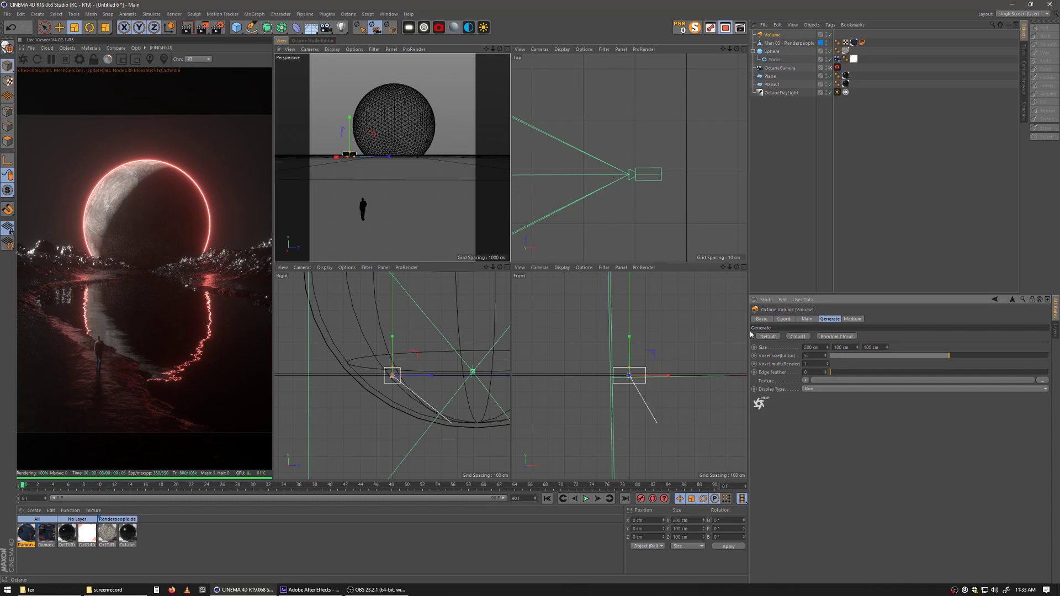
left_click(810, 356)
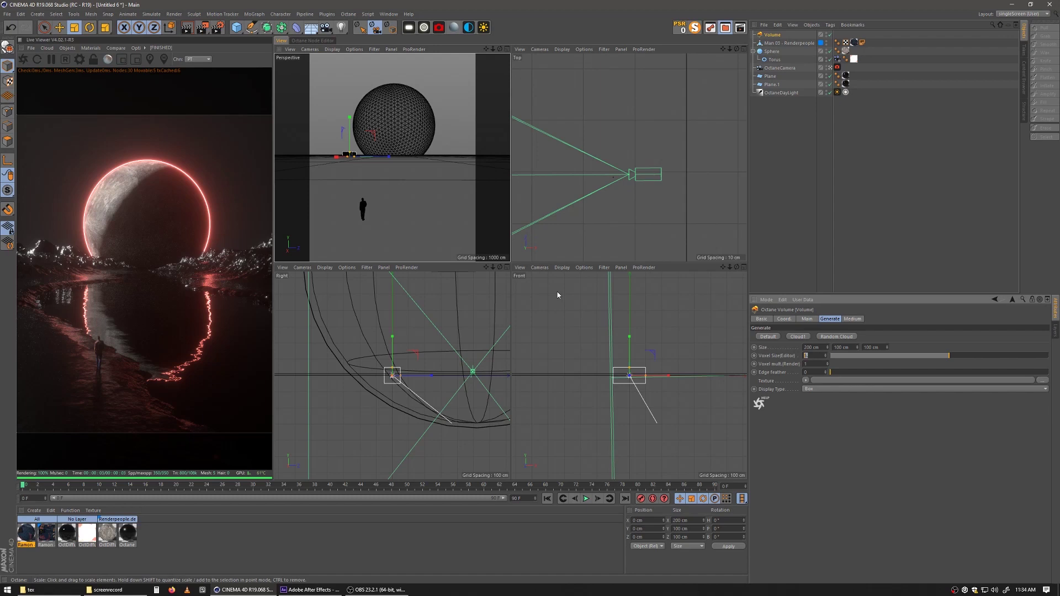
key("Return")
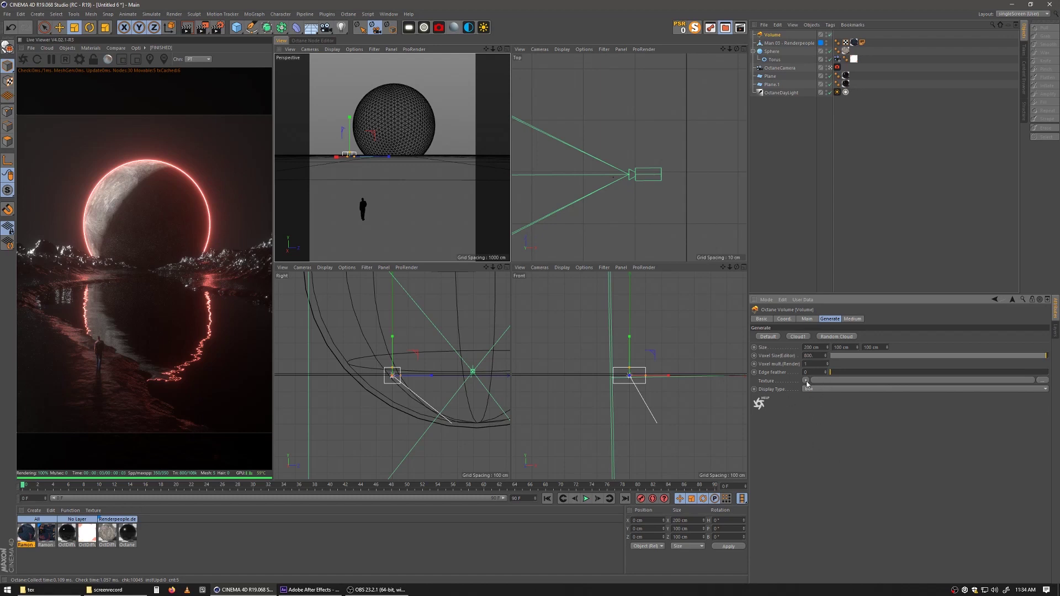
- Set the volume's size to 4000 × 4000 × 4000 cm
left_click(812, 346)
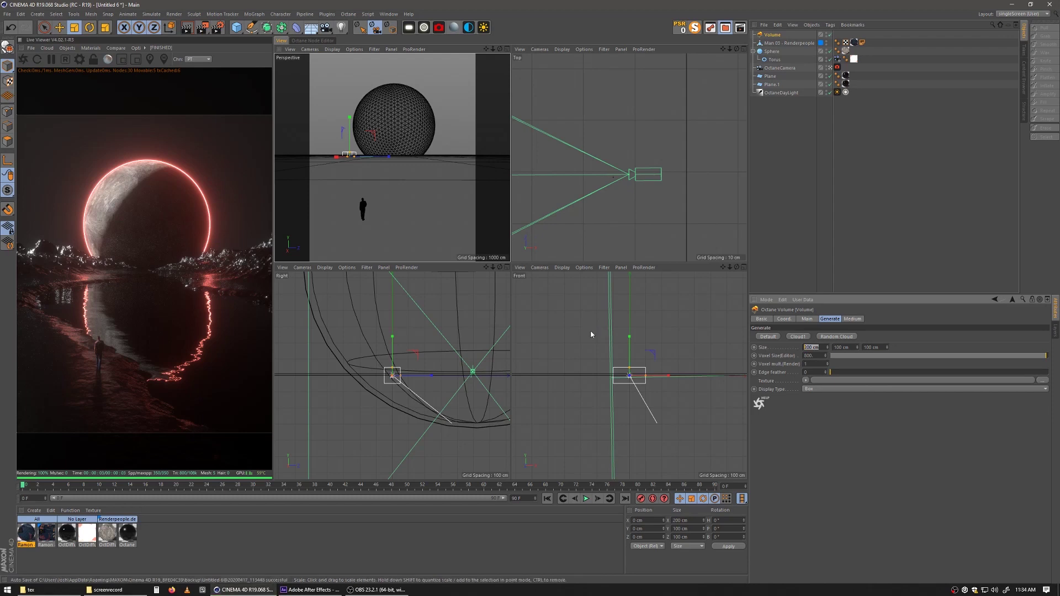
type("40")
key("Tab")
type("4000")
key("Tab")
type("4000")
key("Return")
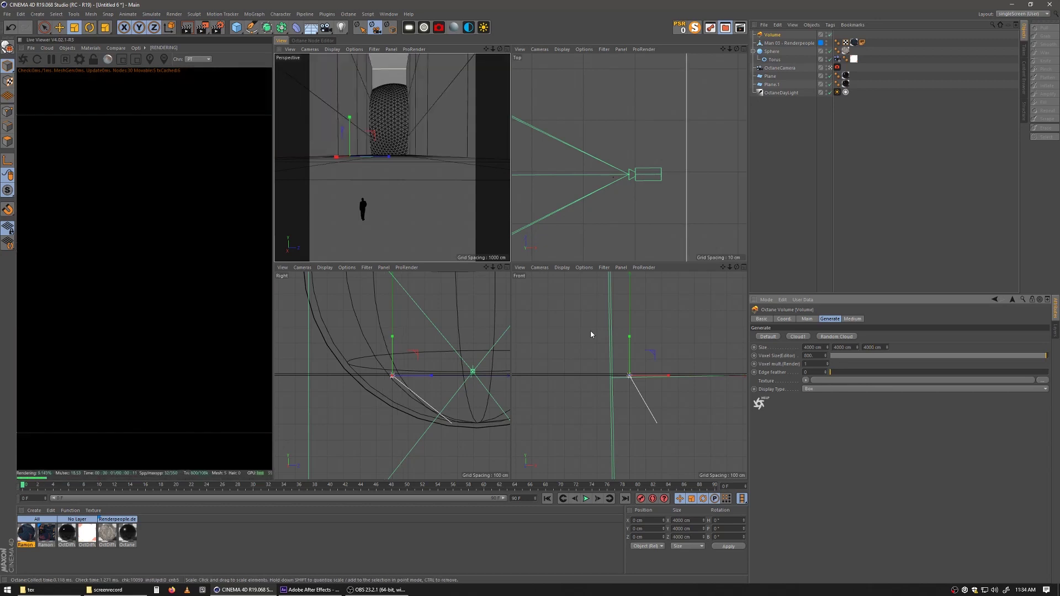
- Rotate the volume to a heading of about -90° and move it to about X -658 cm, Z 352 cm, covering the camera and planet
left_click(89, 27)
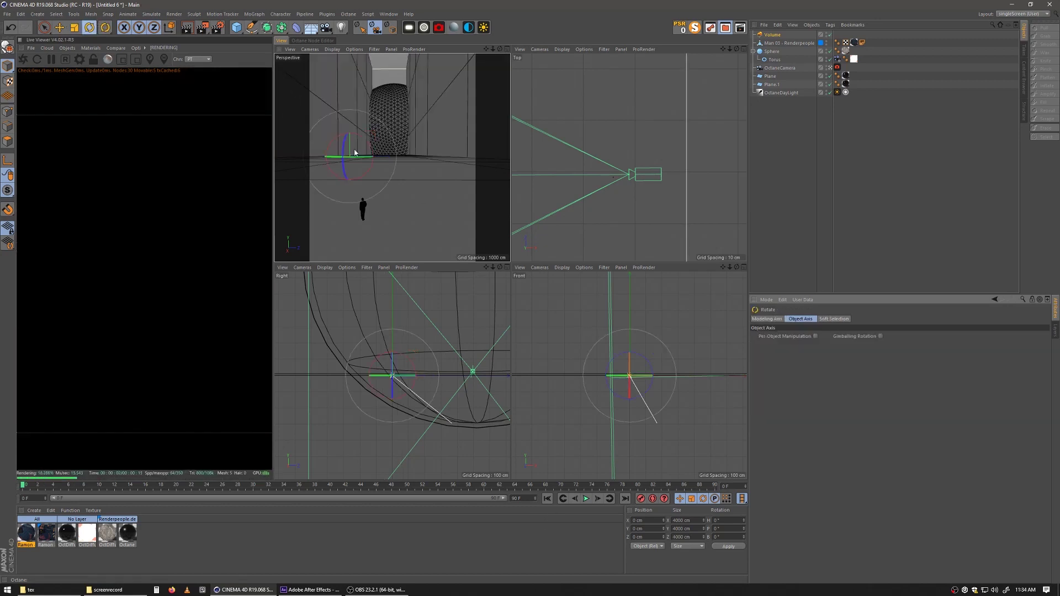
left_click_drag(333, 158, 332, 185)
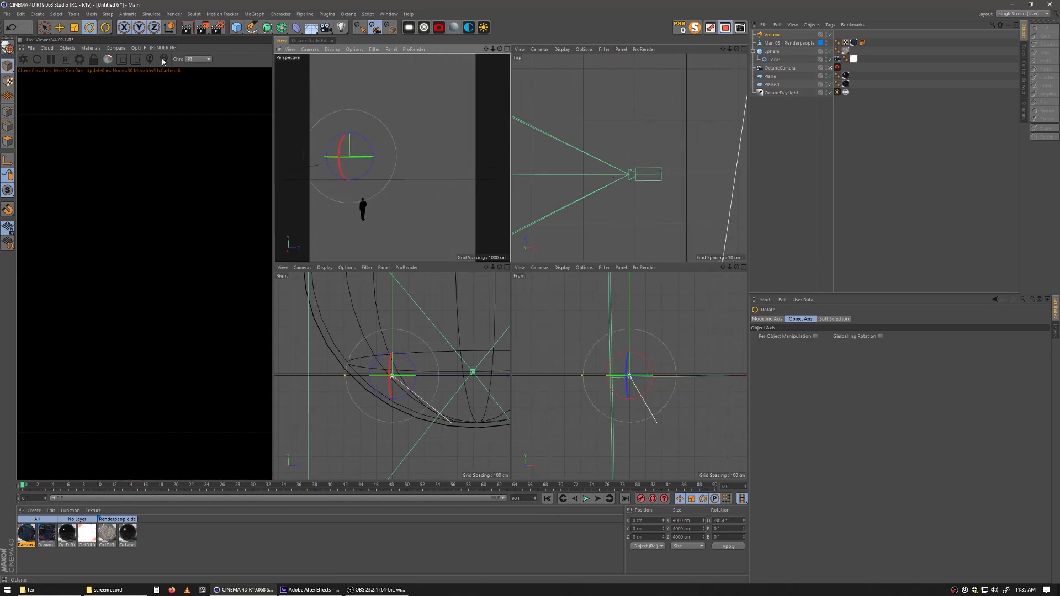
left_click(59, 27)
scroll(662, 177, "down", 10)
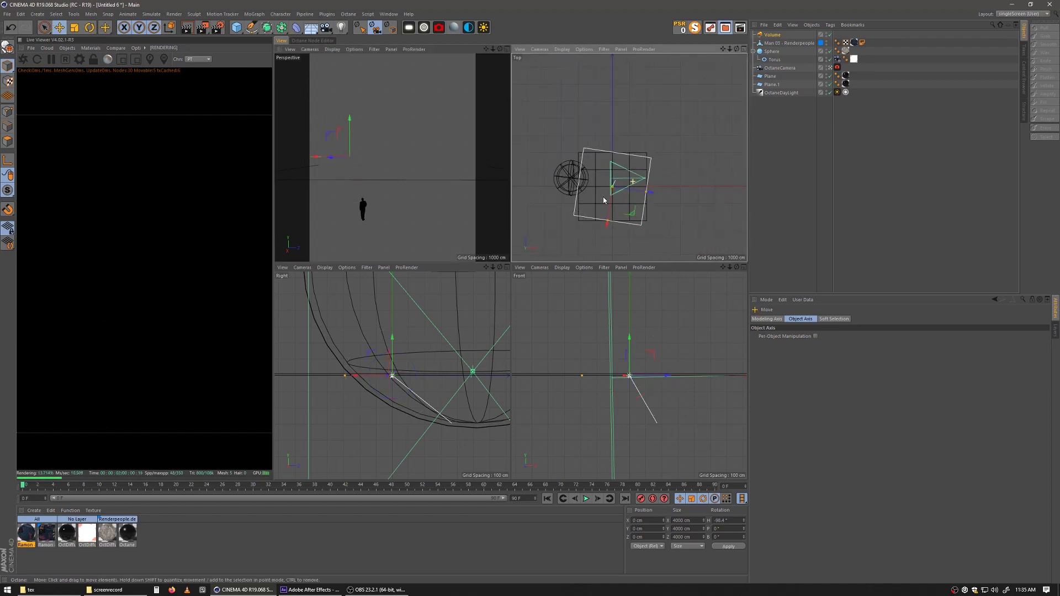
left_click(743, 49)
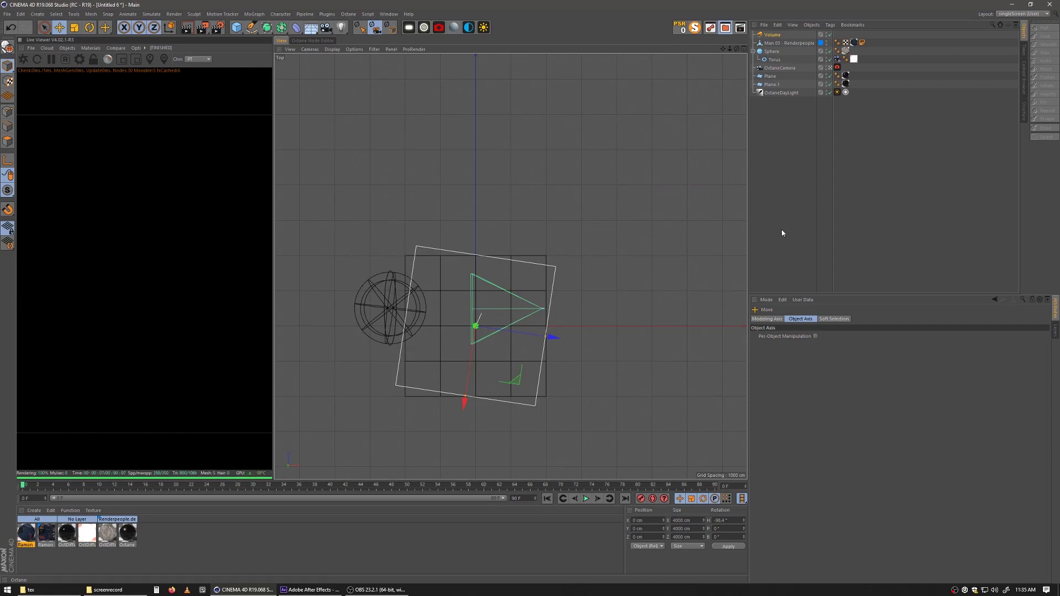
left_click_drag(526, 338, 514, 355)
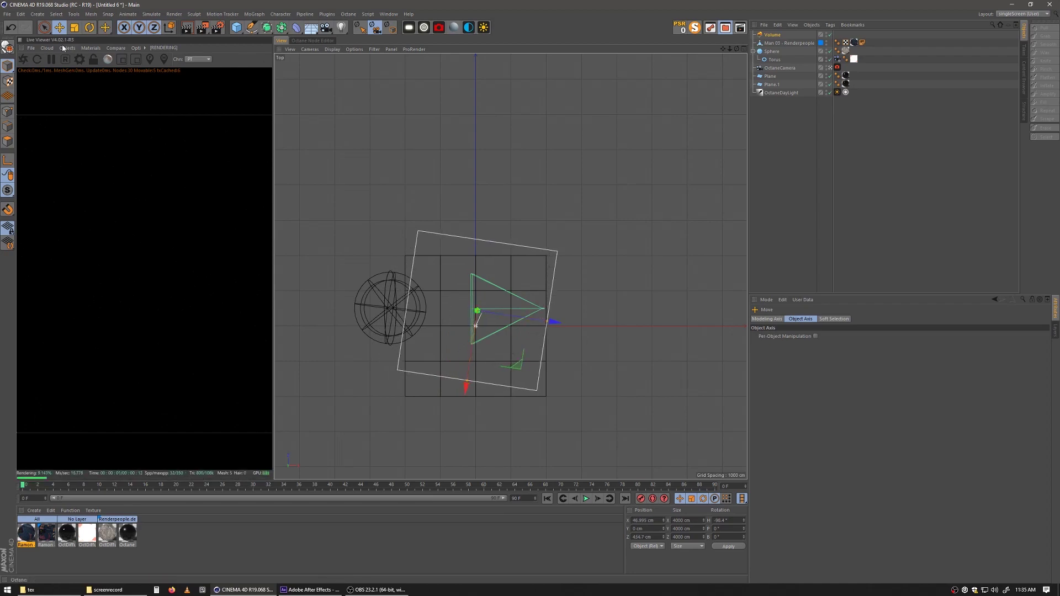
key("r")
left_click_drag(430, 324, 429, 329)
key("e")
left_click_drag(543, 365, 519, 370)
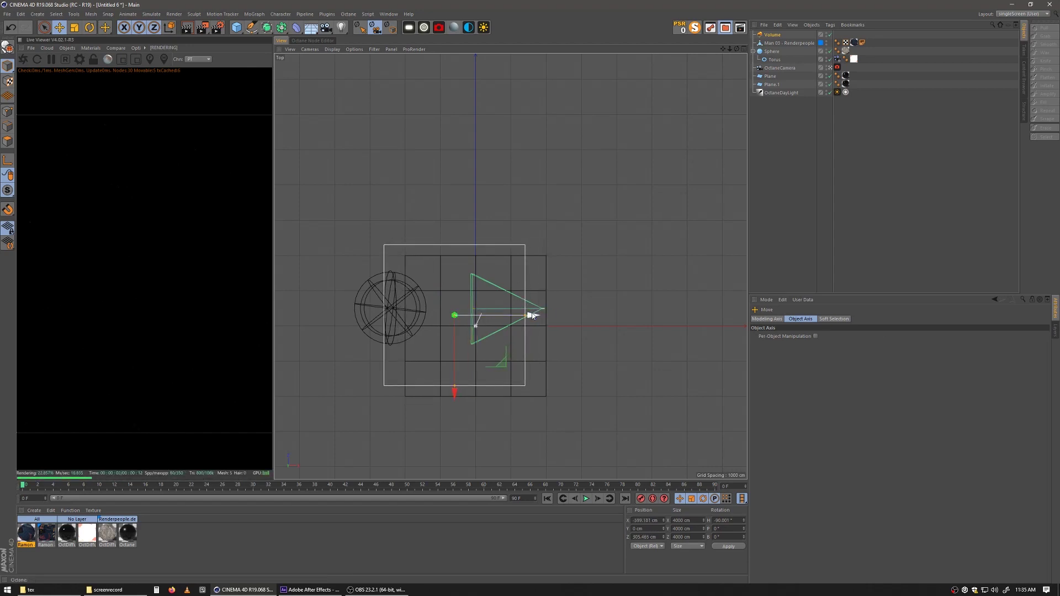
left_click_drag(500, 362, 503, 365)
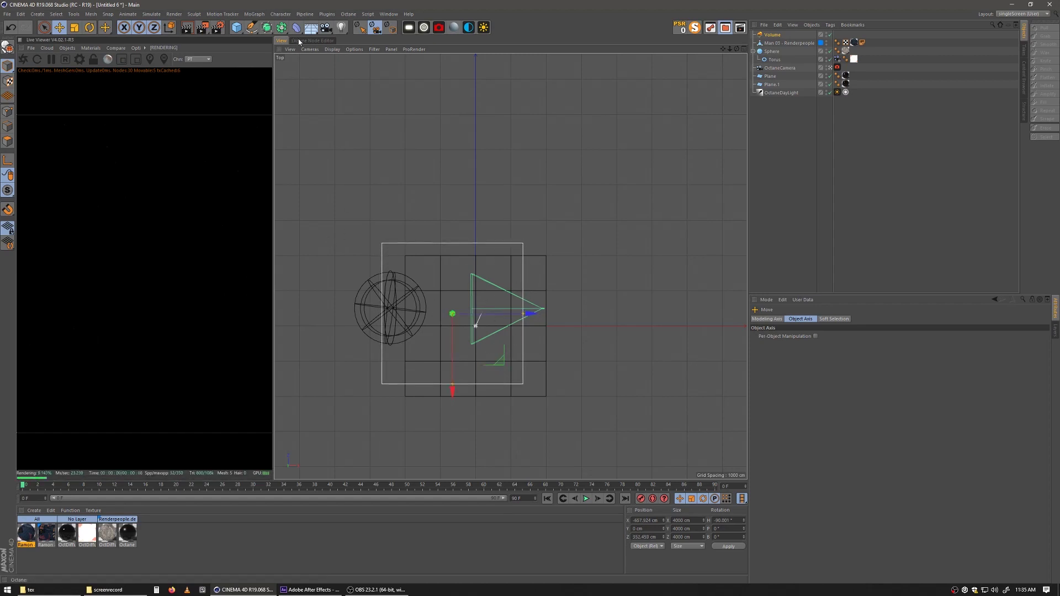
left_click(739, 48)
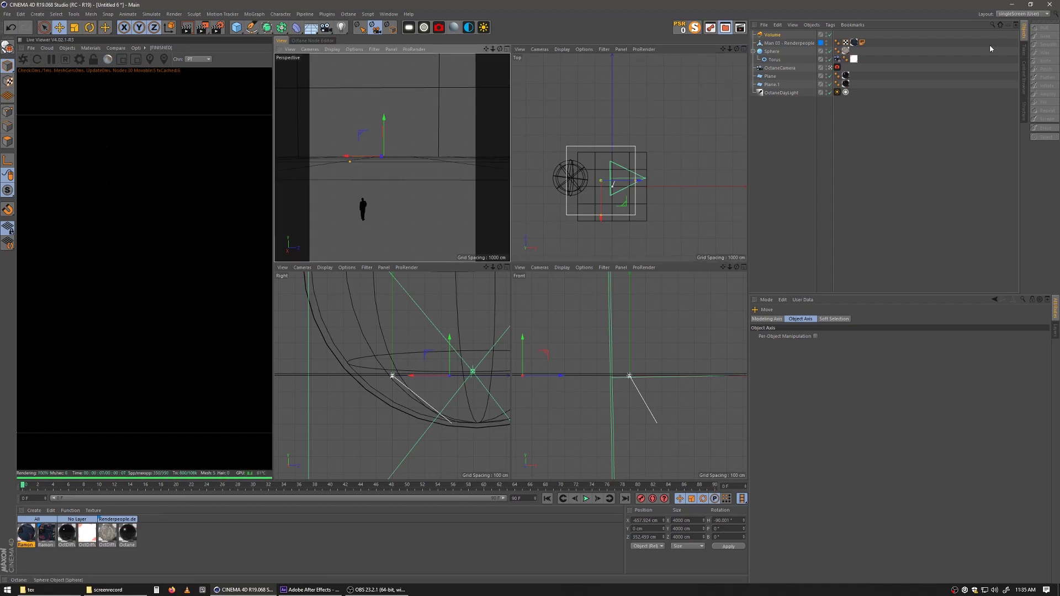
- Set the absorption color of the volume's medium to pure white (RGB 255, 255, 255)
left_click(772, 34)
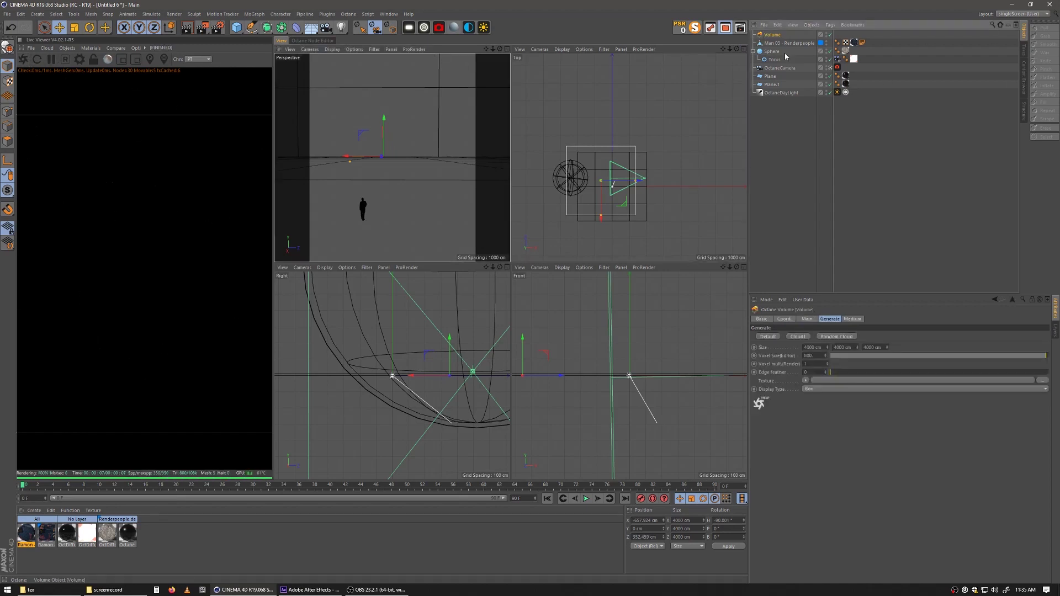
left_click(853, 320)
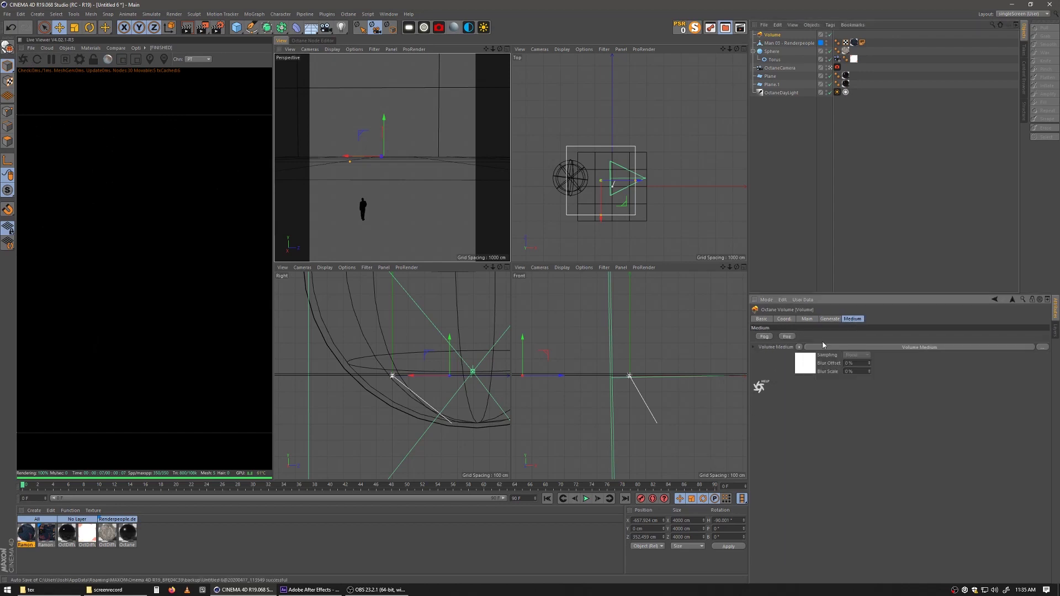
left_click(809, 367)
left_click(800, 353)
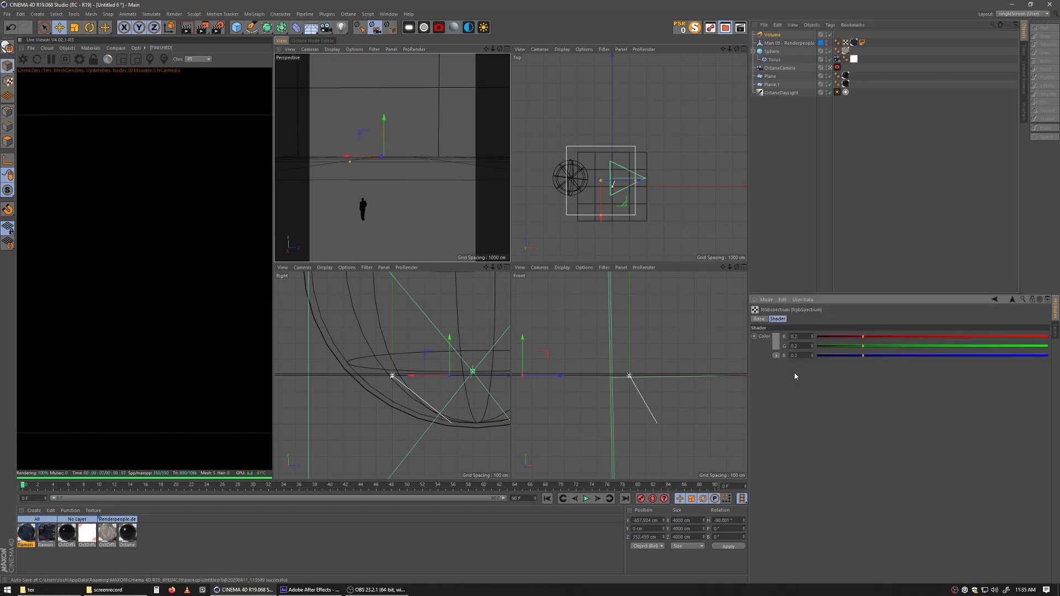
left_click(775, 338)
left_click(719, 282)
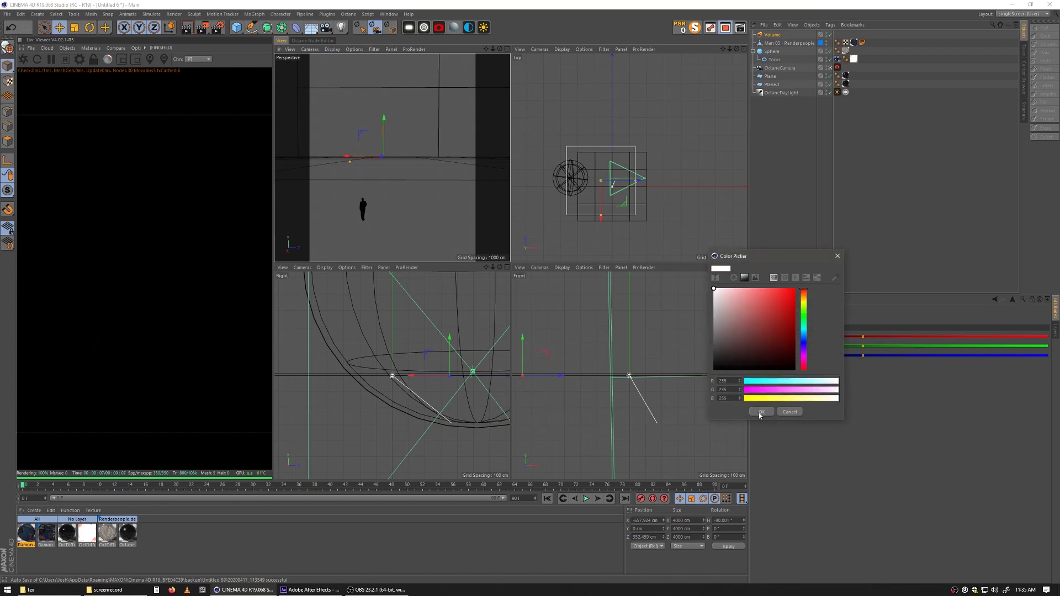
left_click(1011, 299)
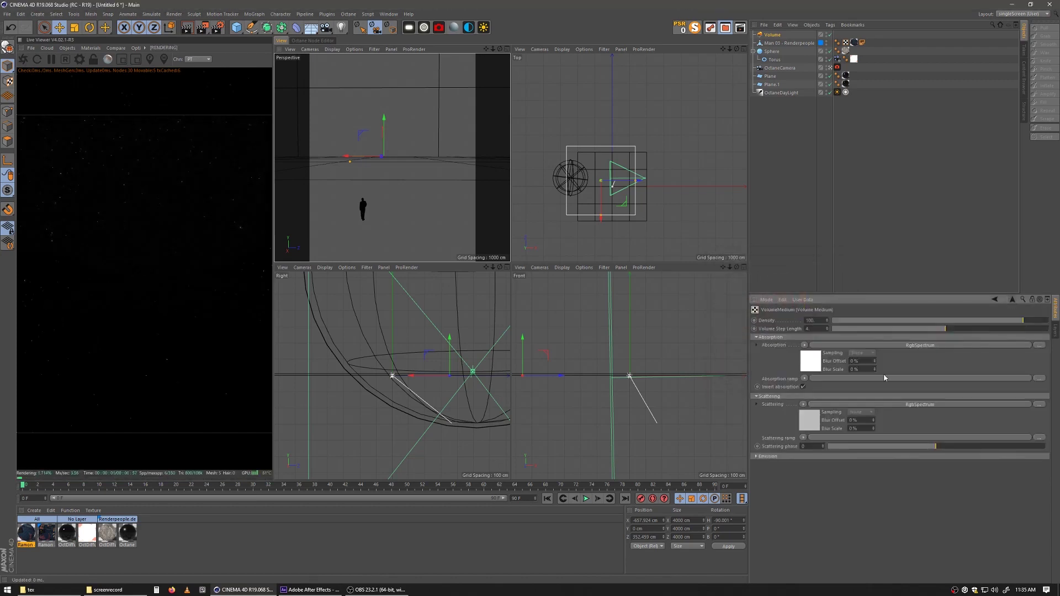
- Set the scattering color of the volume medium to pure white
left_click(808, 421)
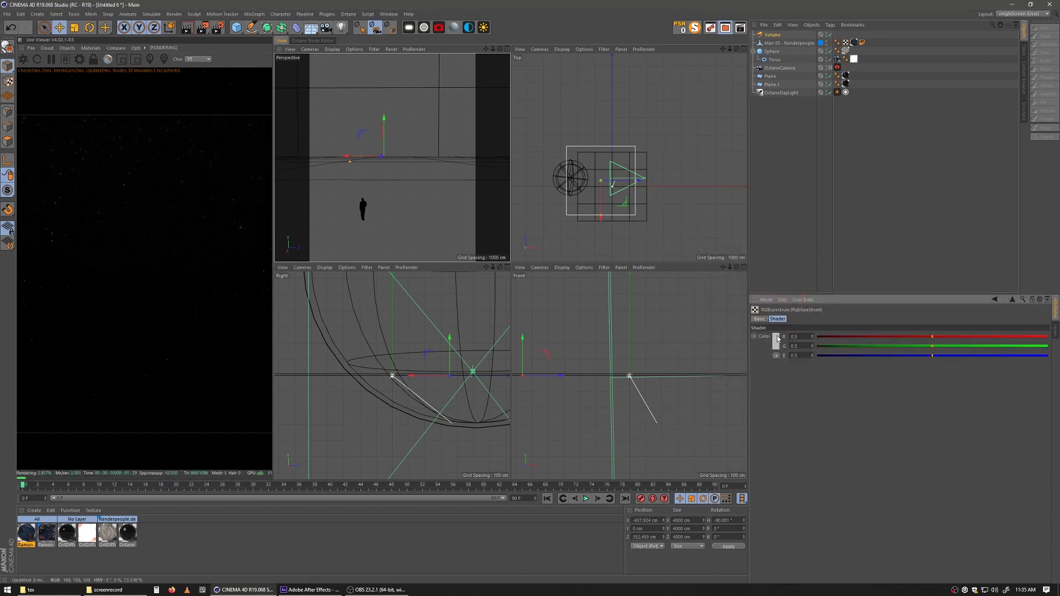
left_click(776, 337)
left_click(770, 414)
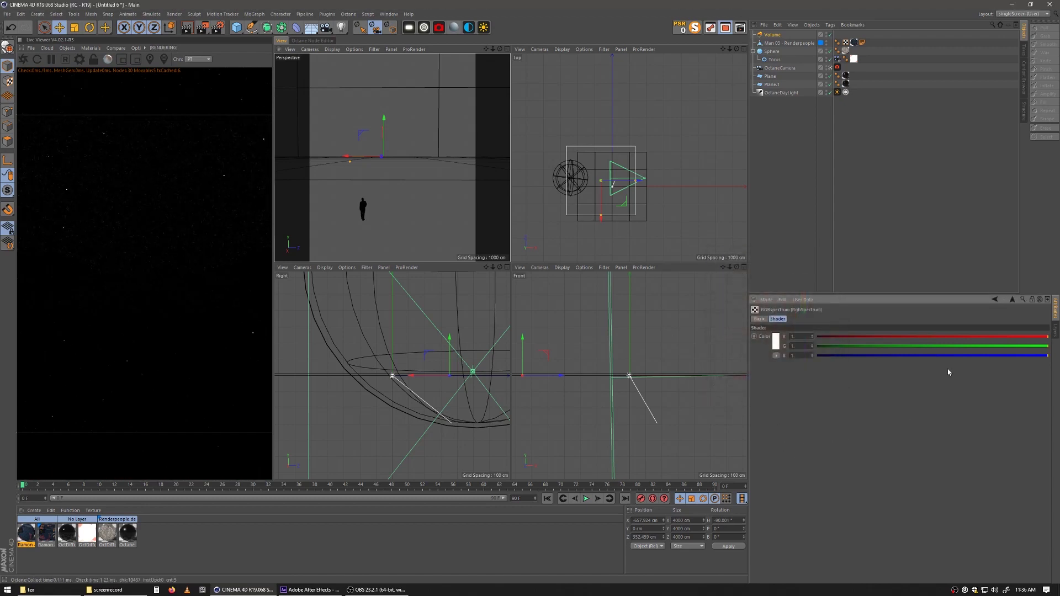
left_click(1012, 300)
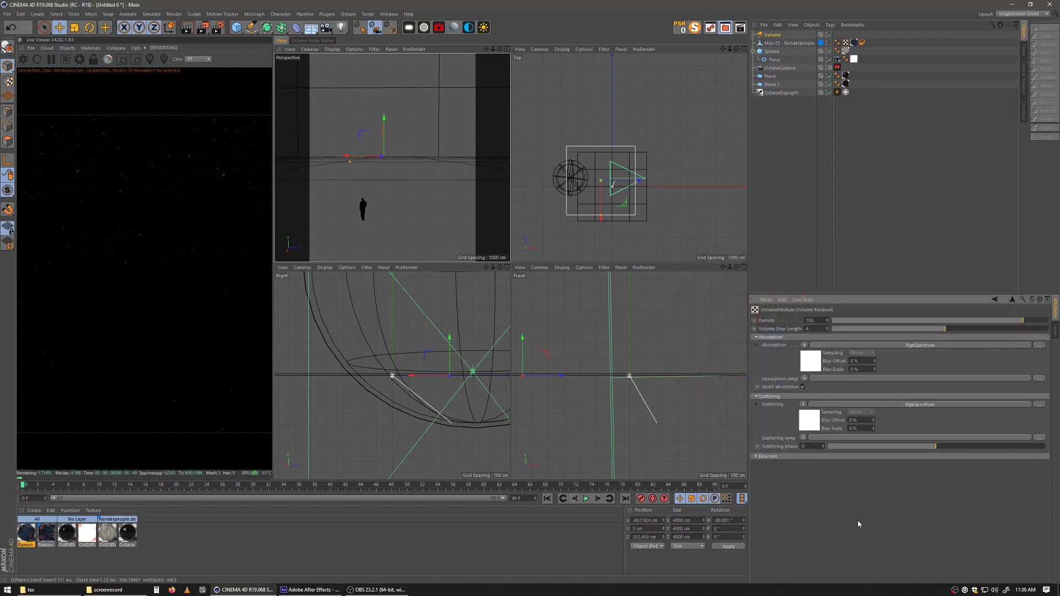
- Set the volume medium's step length to 60 and lower its density to about 0.022
left_click(815, 329)
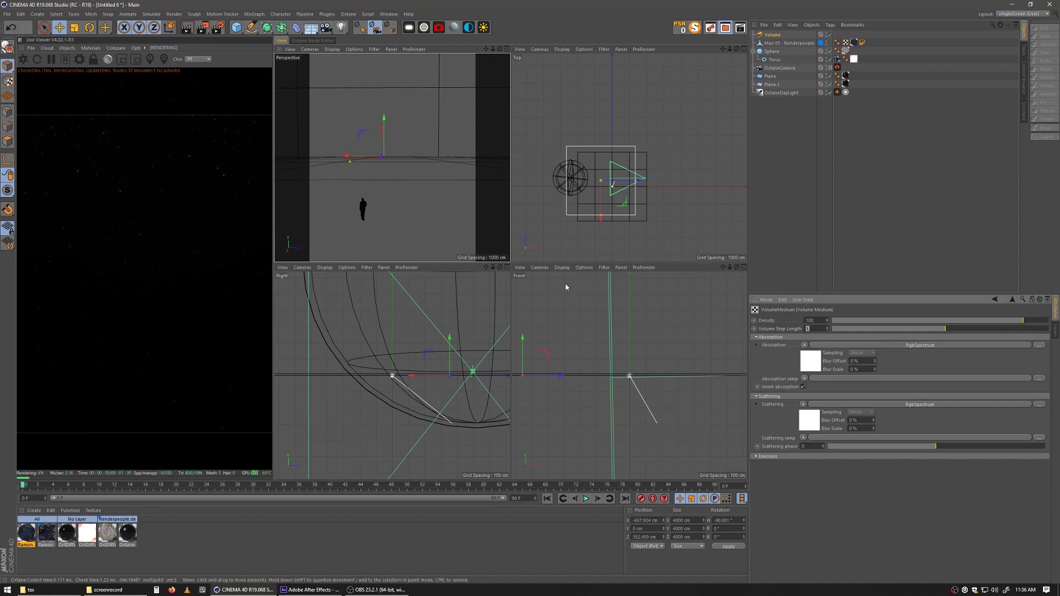
type("60")
key("Return")
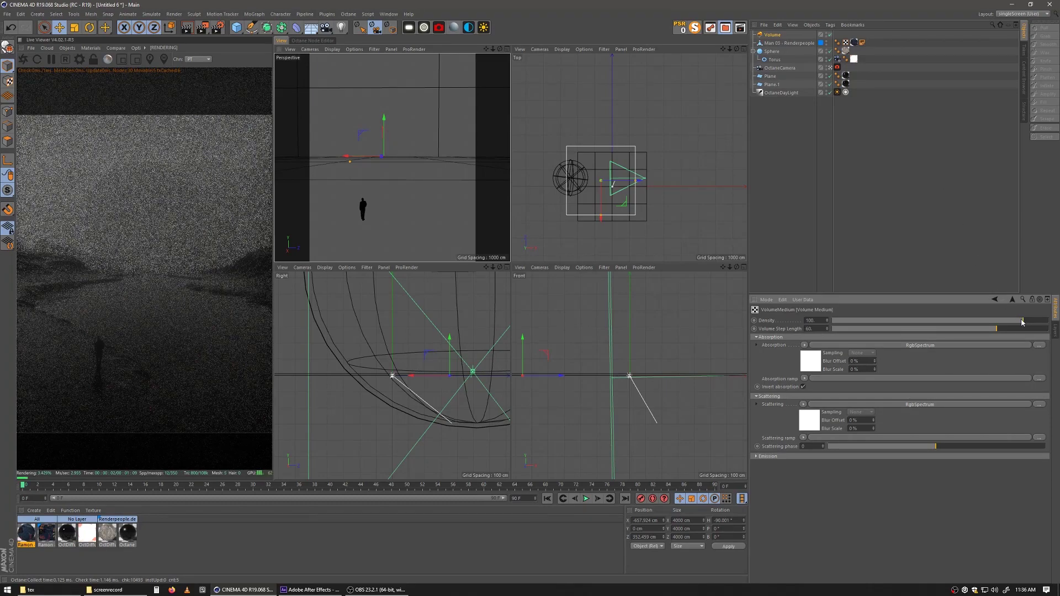
mouse_move(1022, 322)
left_mouse_down()
mouse_move(914, 349)
mouse_move(922, 350)
left_mouse_up()
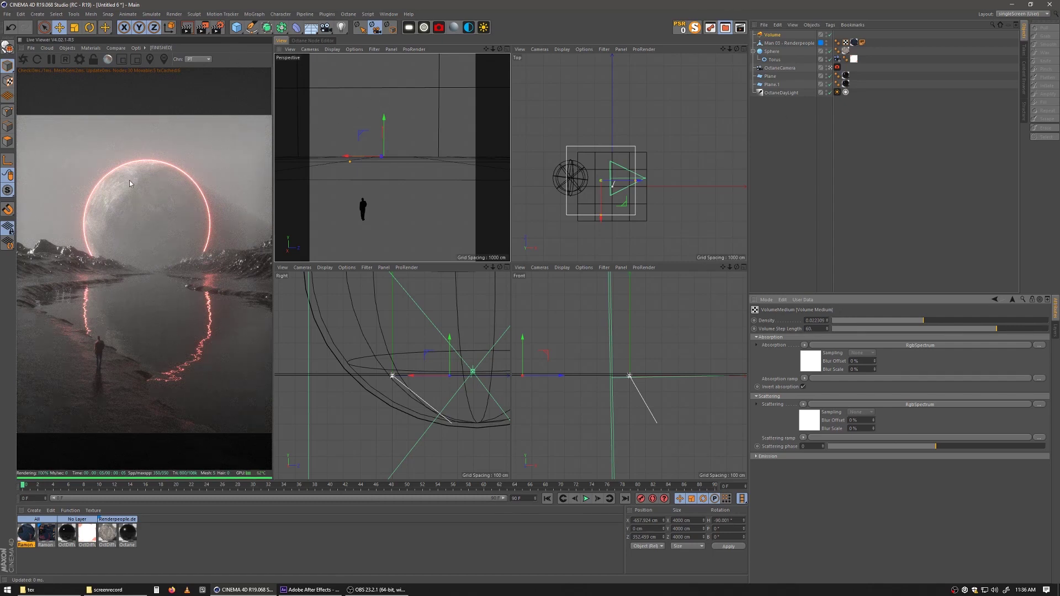
- Lower the fog volume to a Y position of about -1550 cm
left_click_drag(413, 81, 409, 160)
left_click_drag(426, 97, 441, 144)
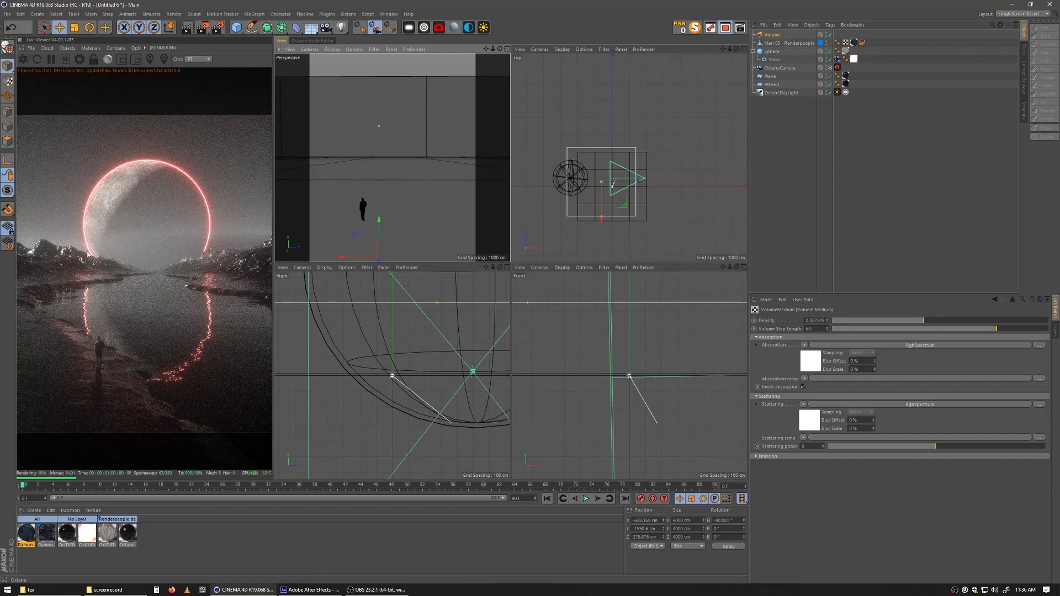